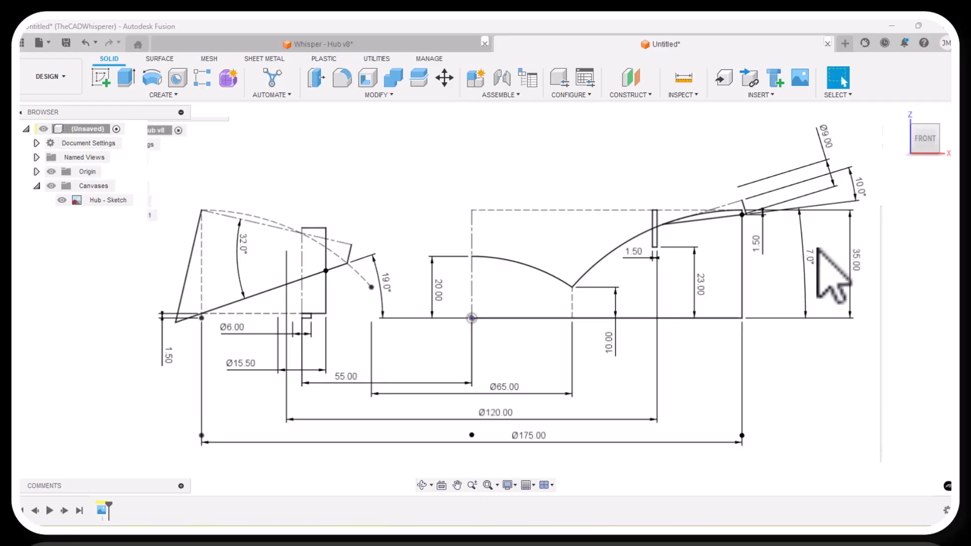
Start a sketch on the front XZ origin plane and hide the origin planes and axes.
scroll(543, 412, "down", 3)
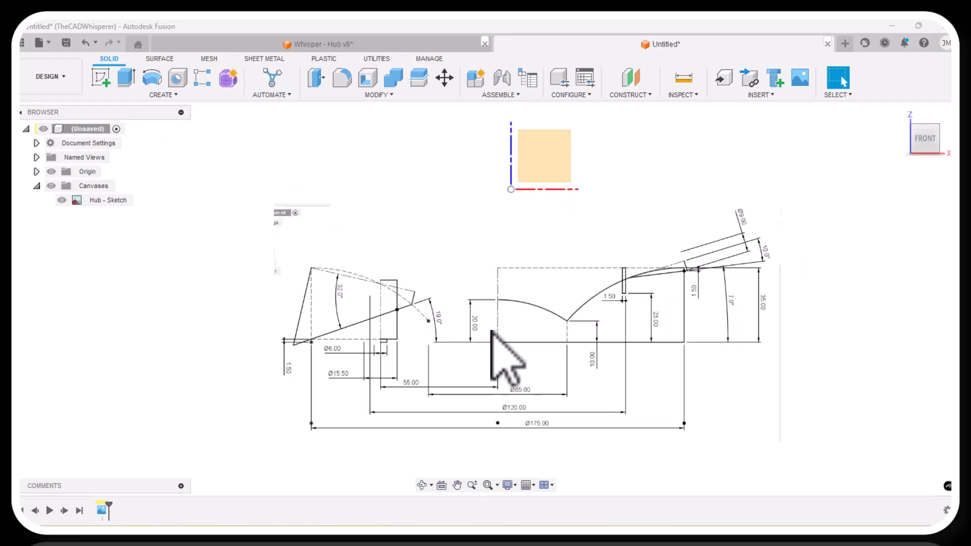
left_click(537, 169)
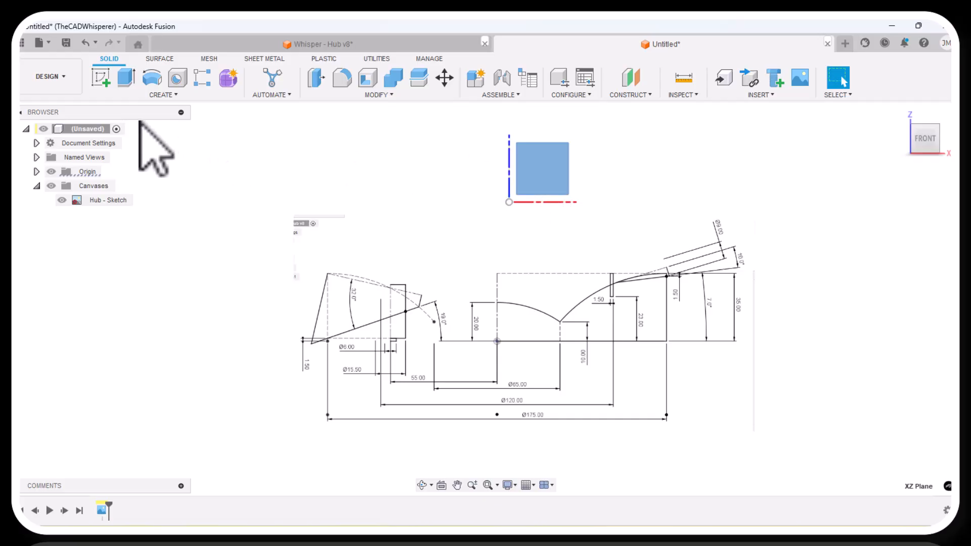
left_click(100, 79)
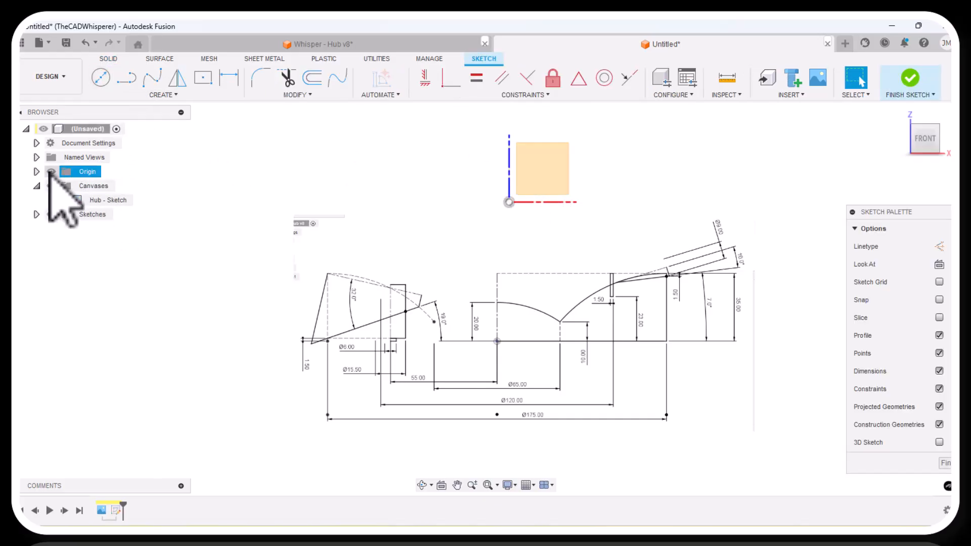
left_click(51, 172)
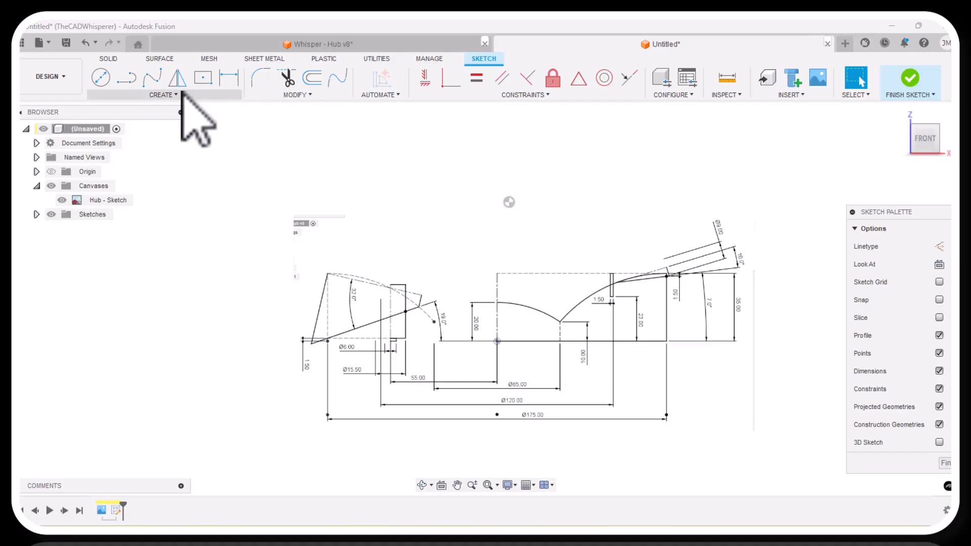
Sketch a two-point rectangle about 76 mm wide and 31 mm high, extending up and right from the origin.
left_click(169, 95)
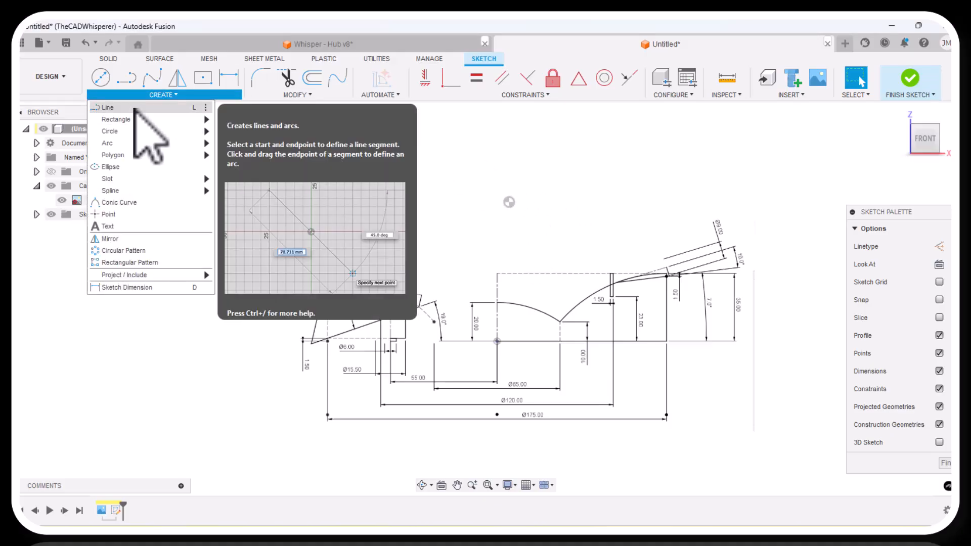
mouse_move(142, 120)
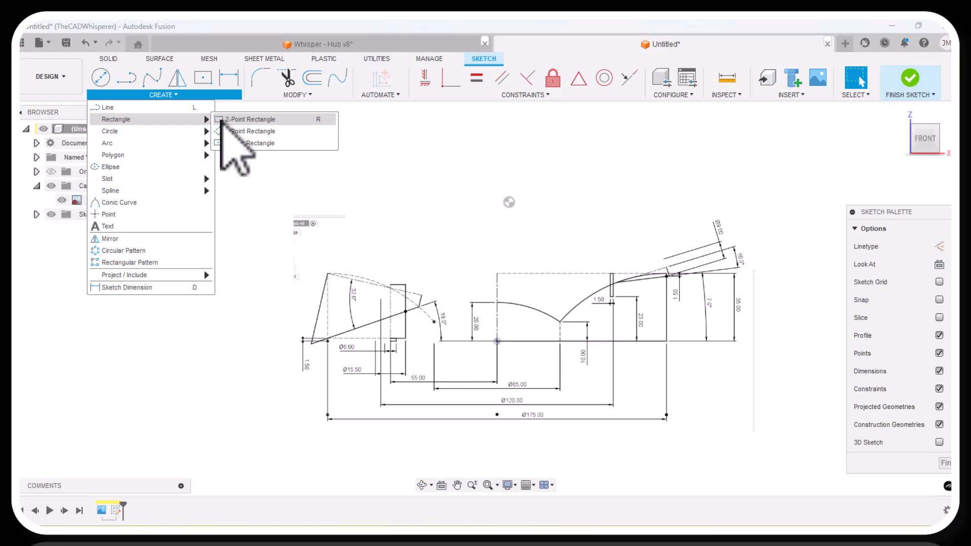
left_click(237, 119)
left_click(509, 202)
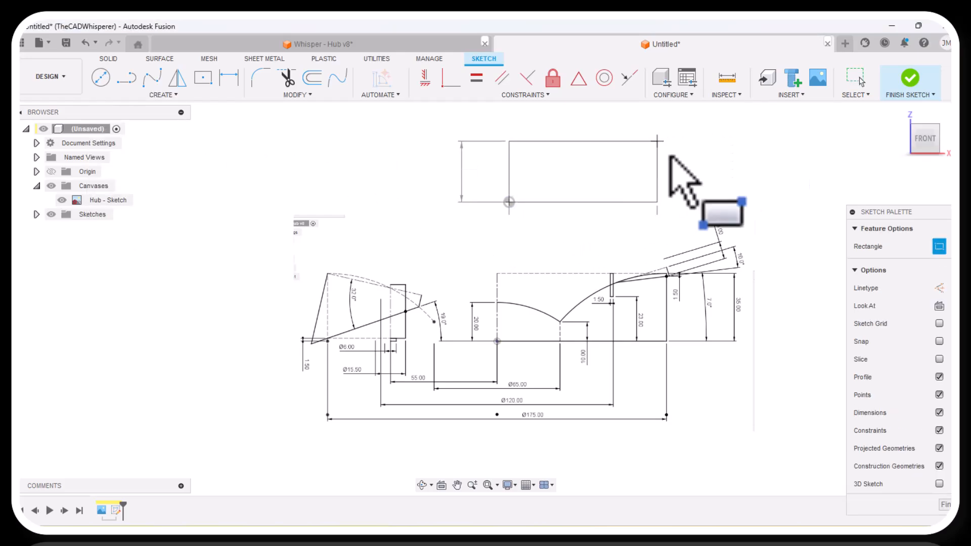
left_click(657, 141)
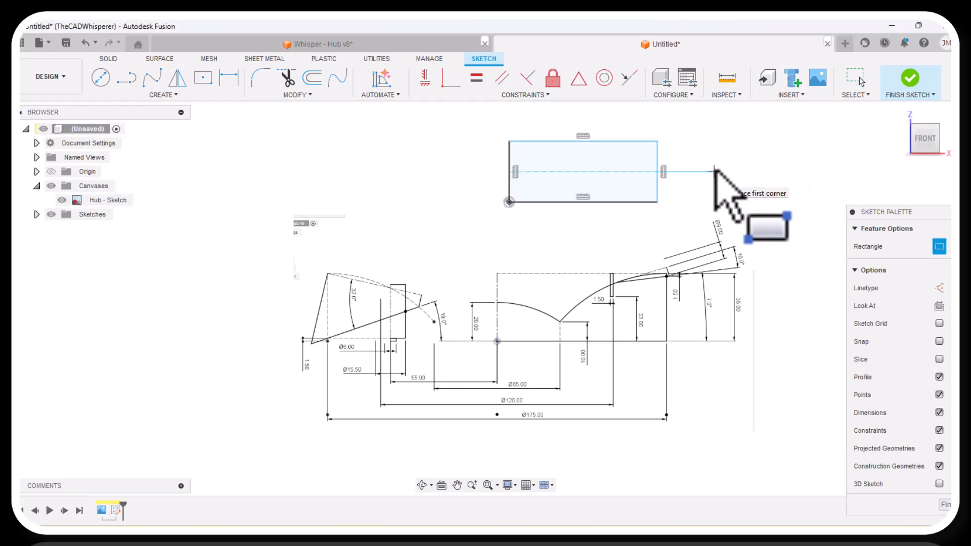
Dimension the rectangle's height between its lower and upper edges at 35 mm.
left_click(229, 78)
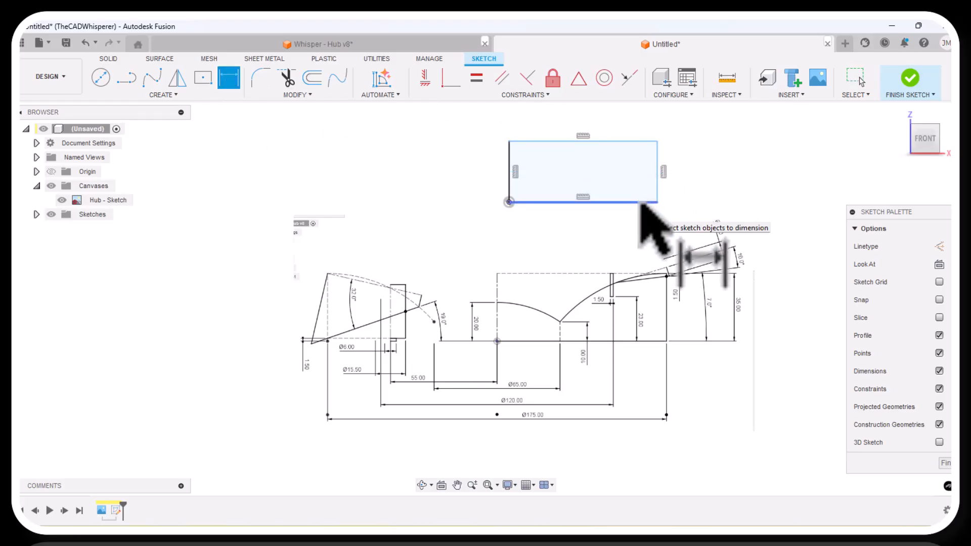
left_click(642, 141)
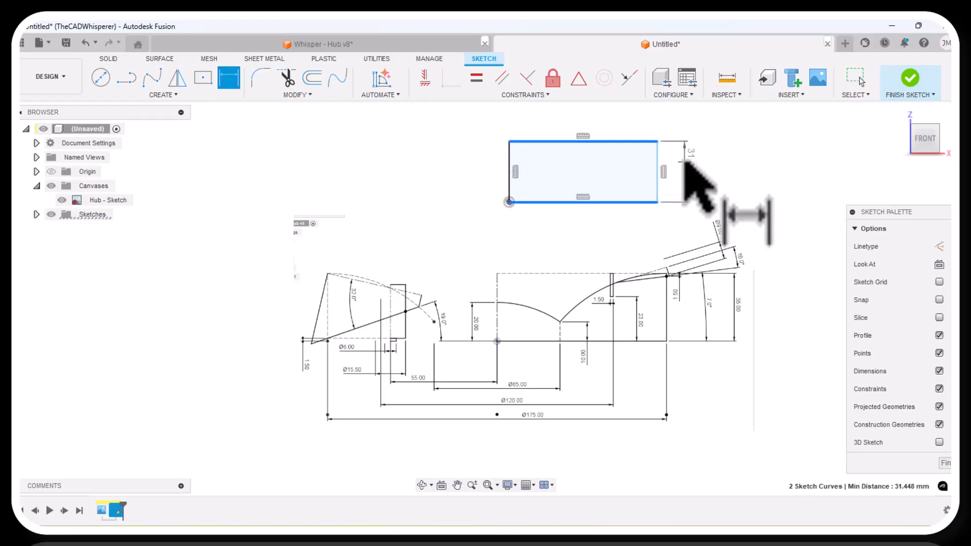
left_click(686, 162)
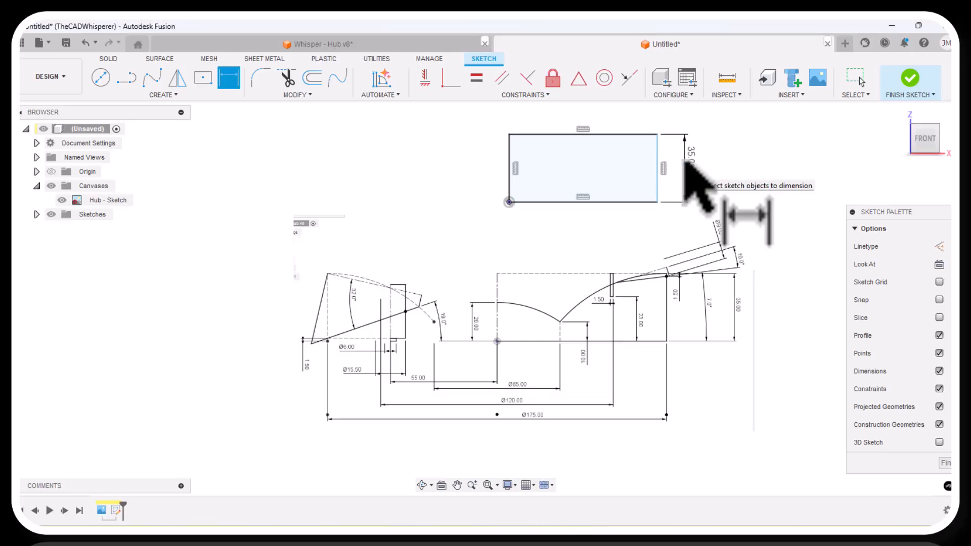
key("Escape")
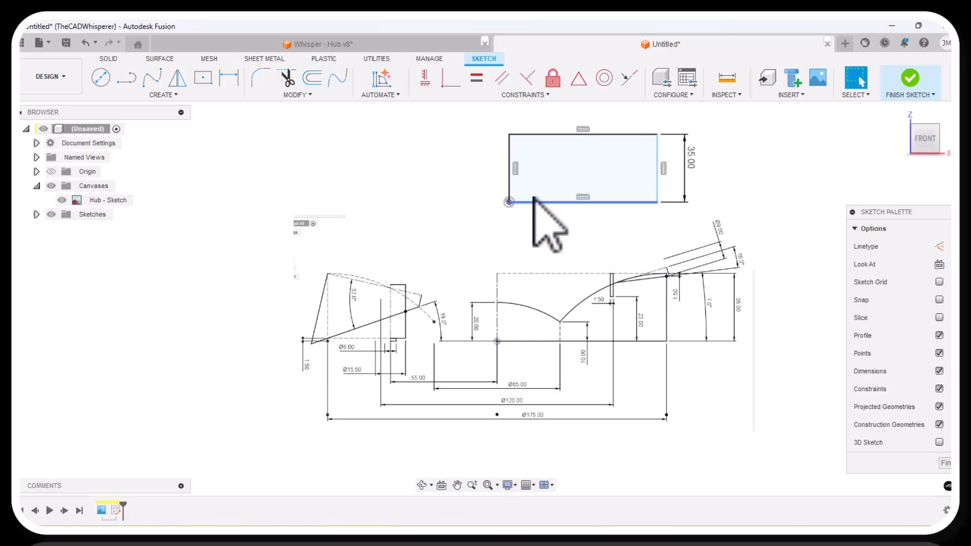
Convert the rectangle's left edge to a centerline and its upper edge to a construction line.
right_click(509, 178)
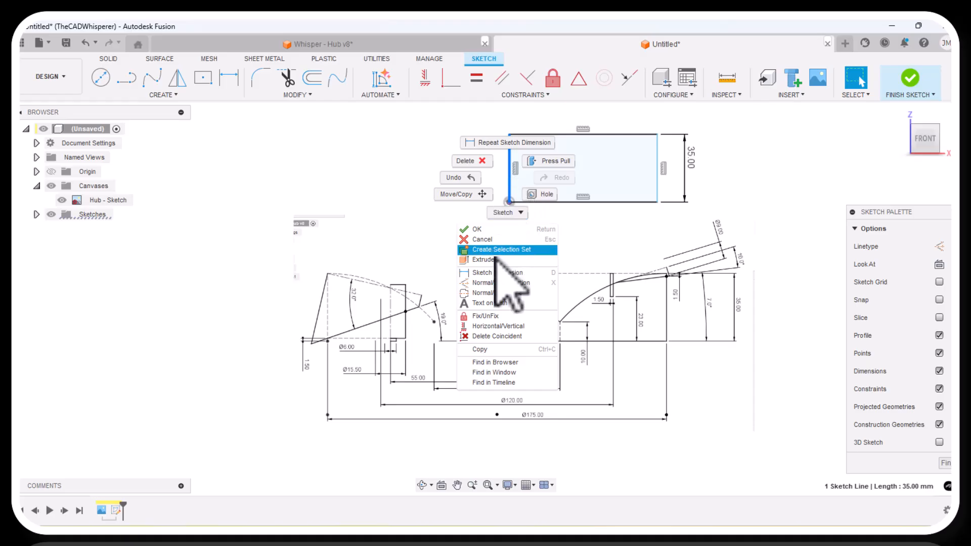
left_click(491, 293)
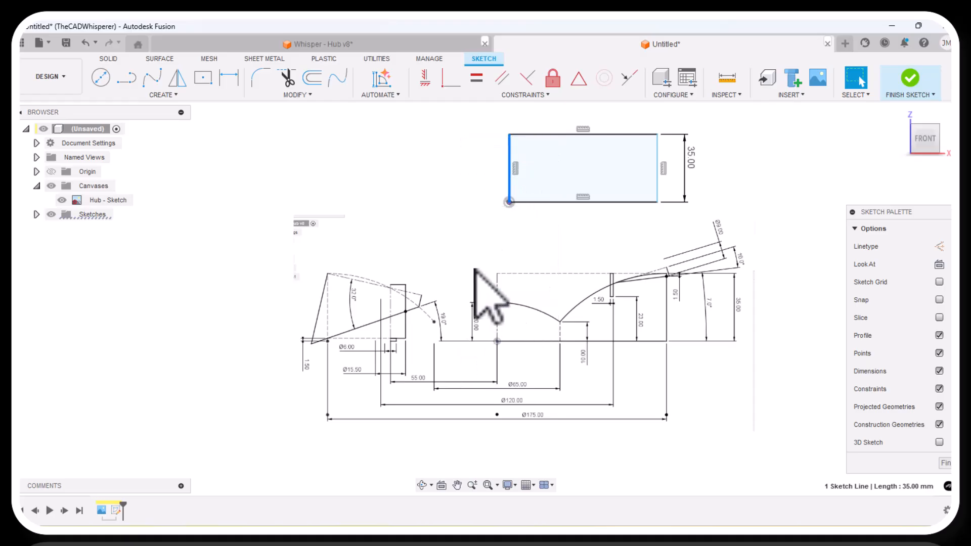
right_click(559, 135)
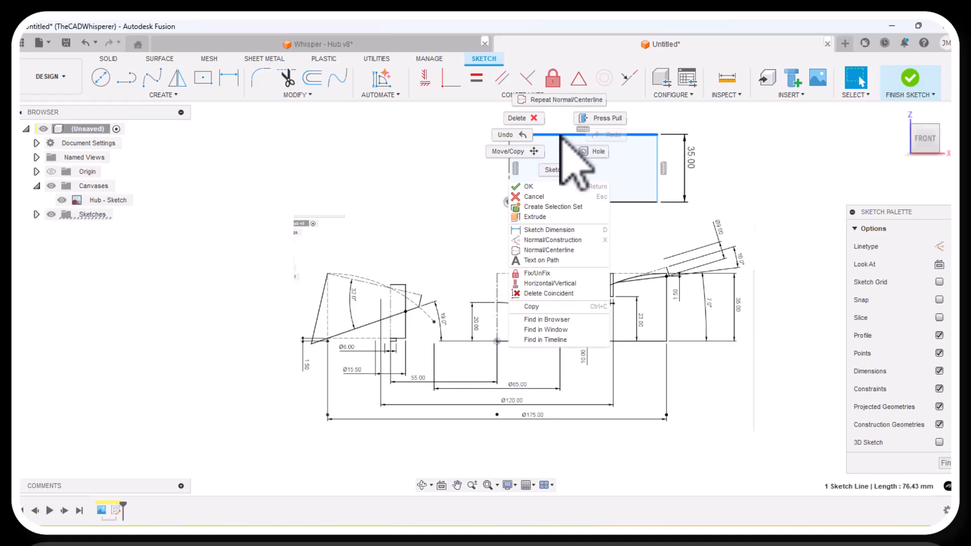
left_click(532, 240)
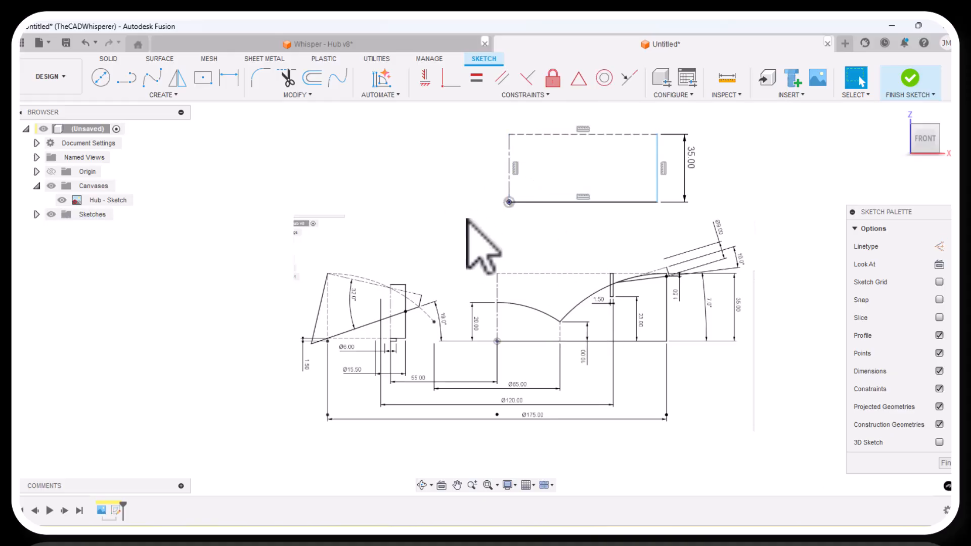
Add a 175 mm diameter dimension from the centerline to the rectangle's lower right corner.
left_click(235, 83)
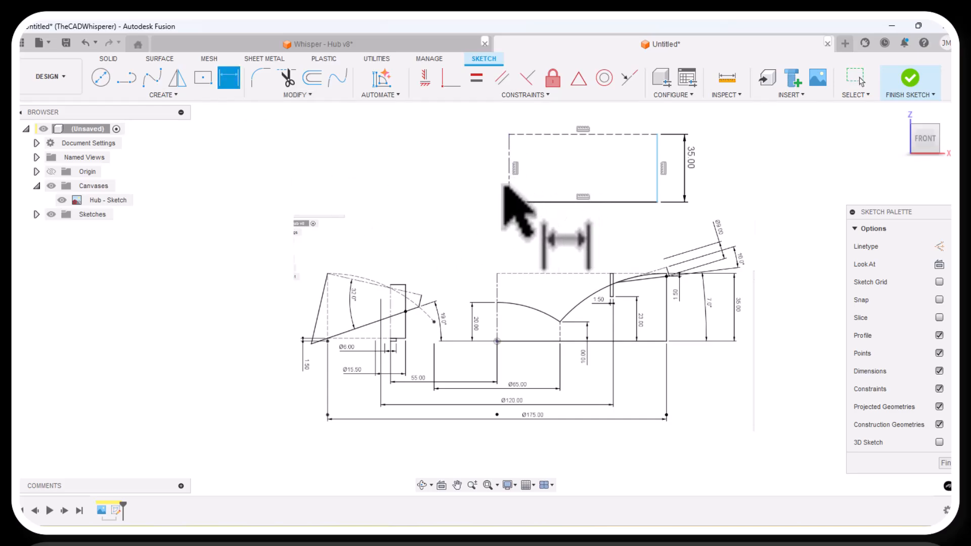
left_click(509, 190)
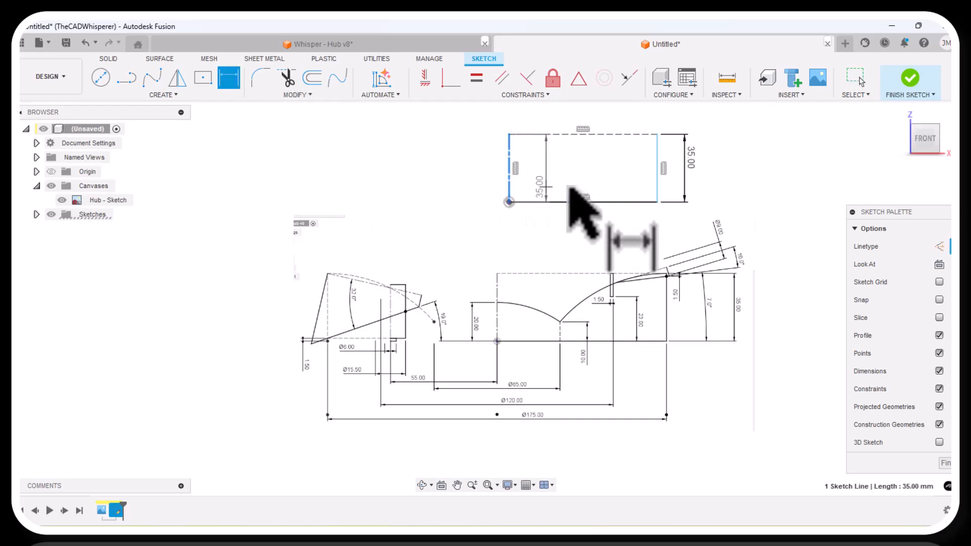
left_click(657, 201)
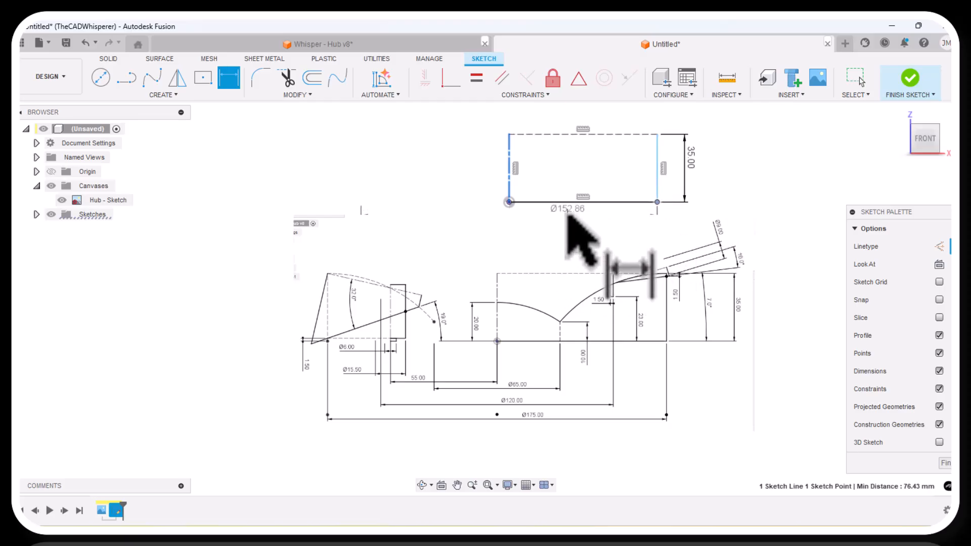
left_click(568, 219)
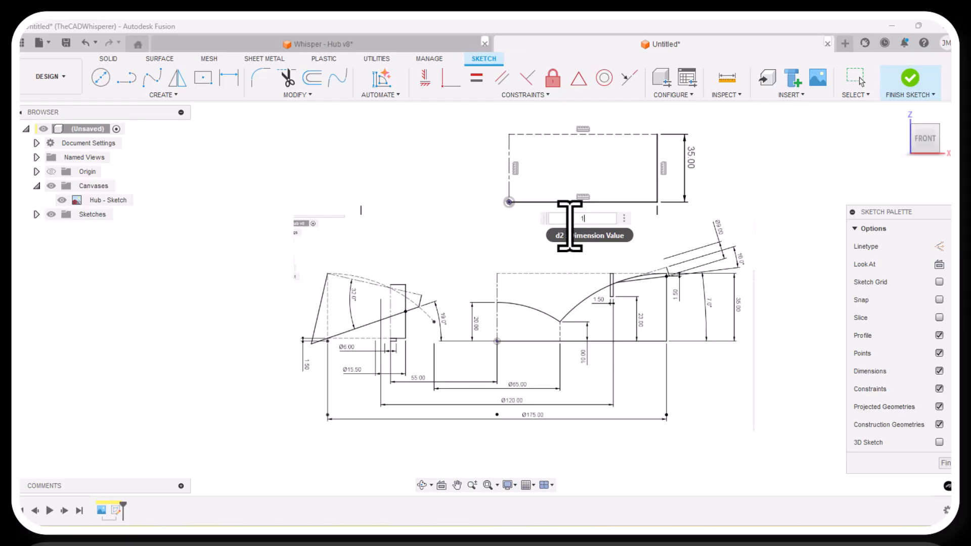
type("175")
key("Return")
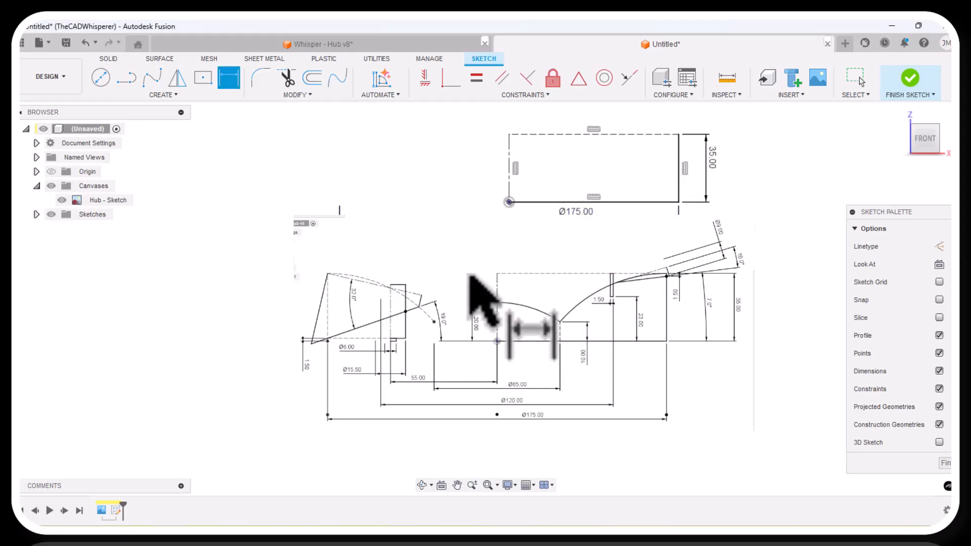
key("Escape")
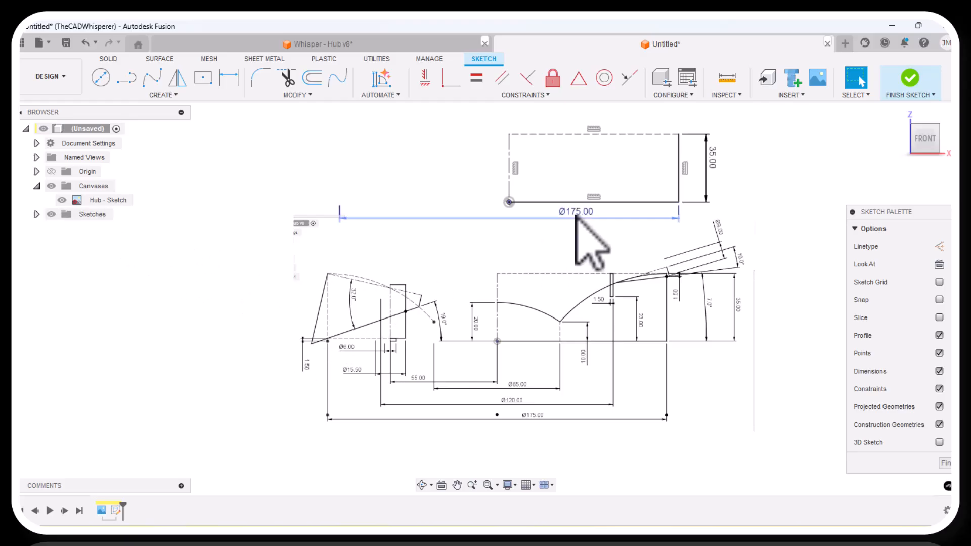
Edit the Hub - Sketch canvas and move it down clear of the diameter dimension, about -11 mm in X Distance and -0.3 mm in Y Distance.
left_click(108, 202)
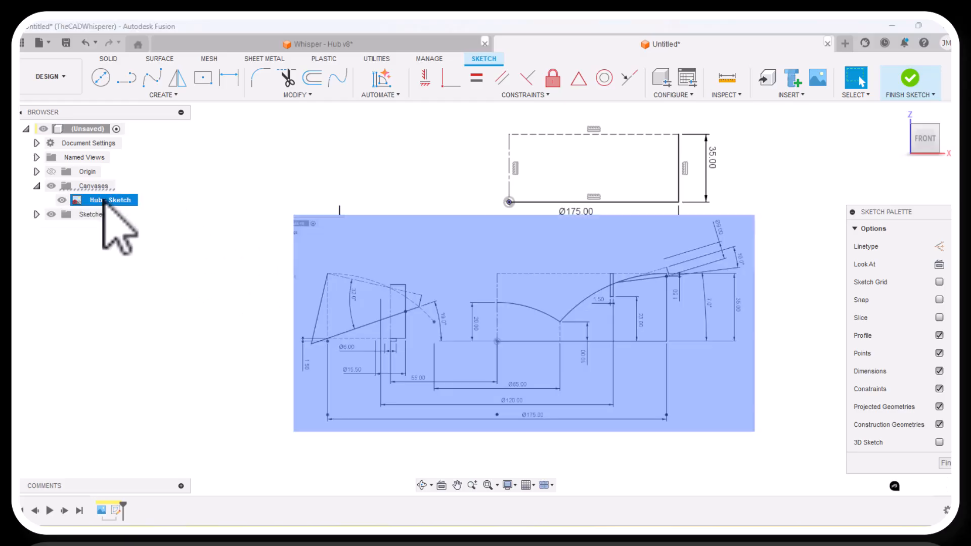
right_click(105, 202)
left_click(136, 224)
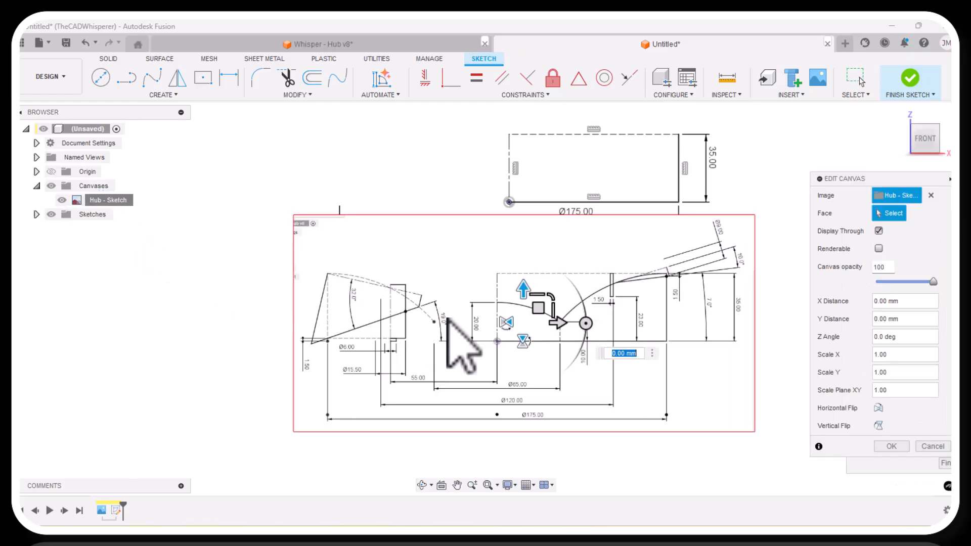
left_click_drag(538, 308, 538, 329)
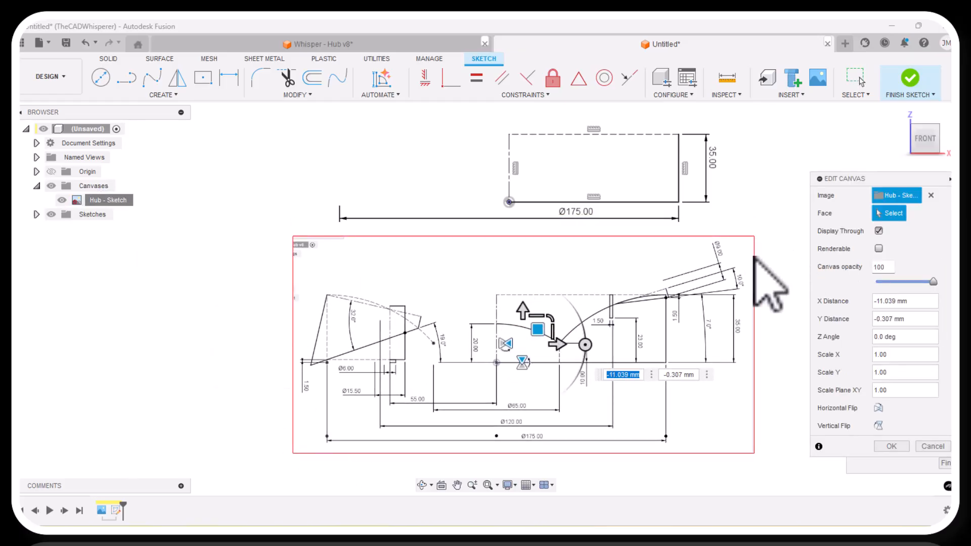
left_click(891, 446)
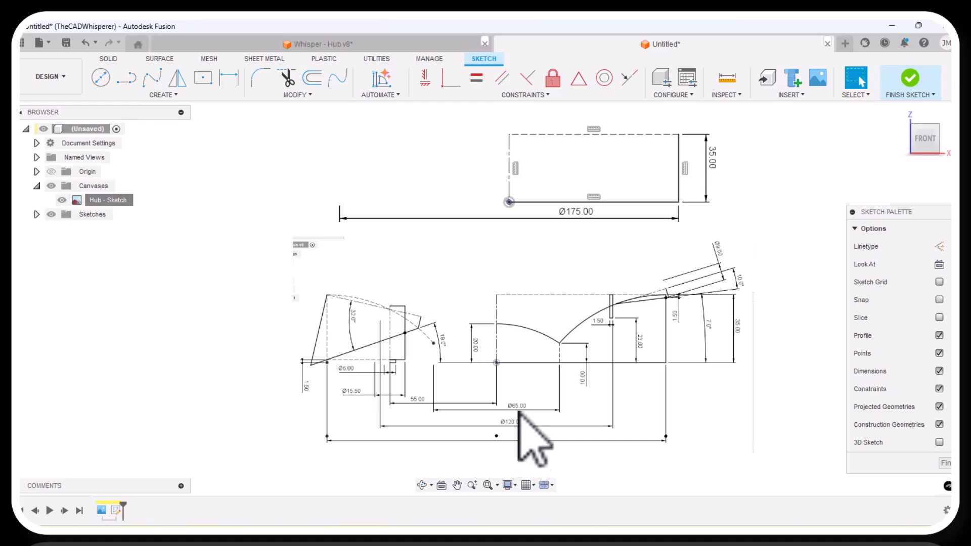
Sketch a vertical line about 17 mm long upward from the rectangle's lower edge, left of its middle.
scroll(524, 434, "up", 3)
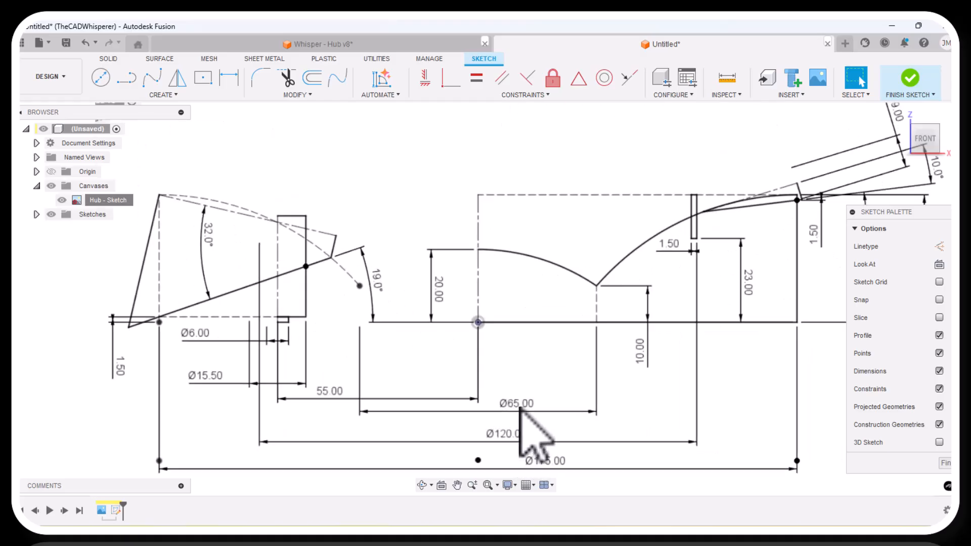
scroll(526, 435, "down", 2)
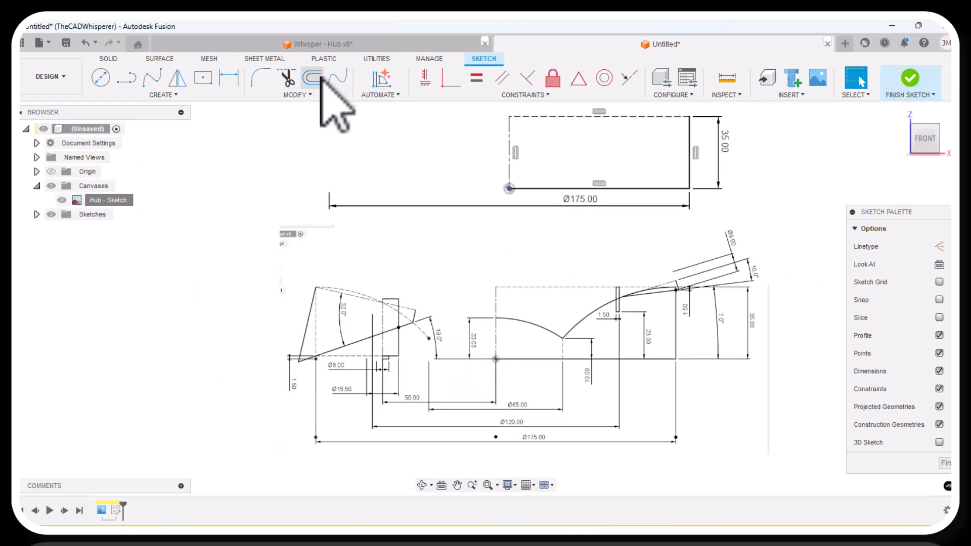
left_click(127, 80)
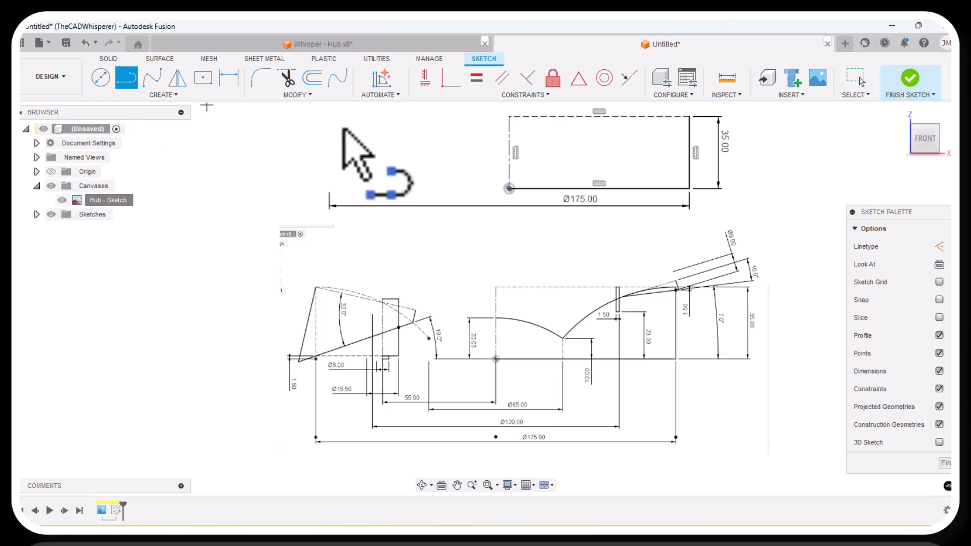
left_click(585, 188)
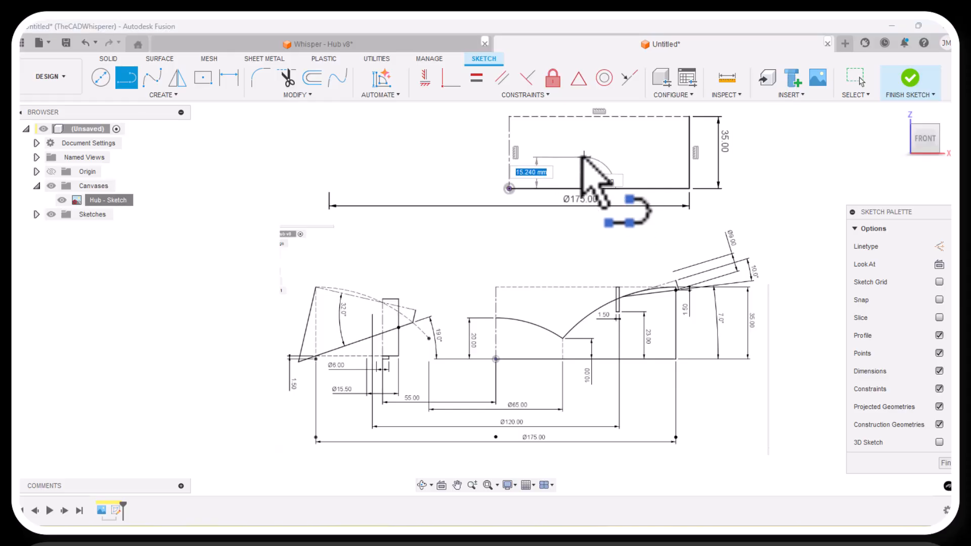
left_click(585, 153)
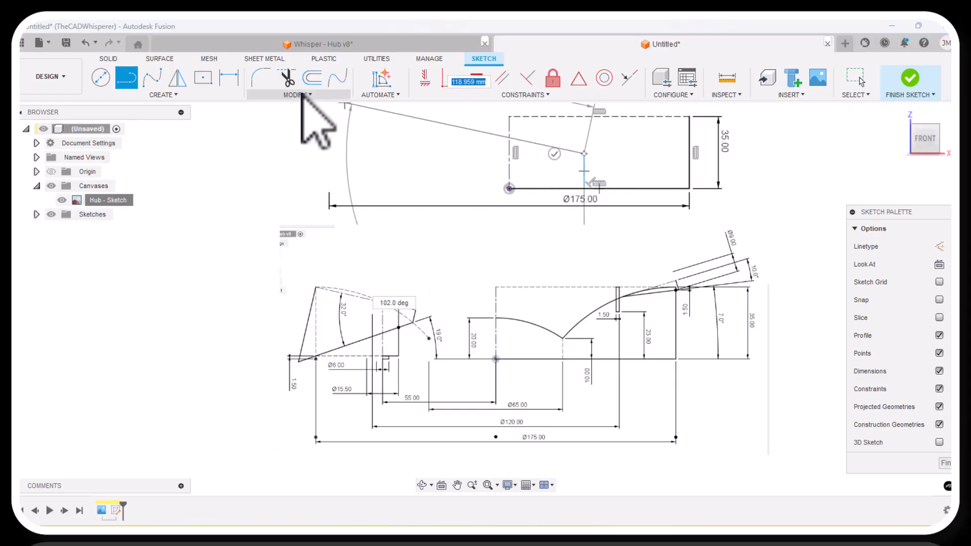
Dimension the height of the short vertical line's upper endpoint above the rectangle's lower edge at 10 mm.
left_click(233, 77)
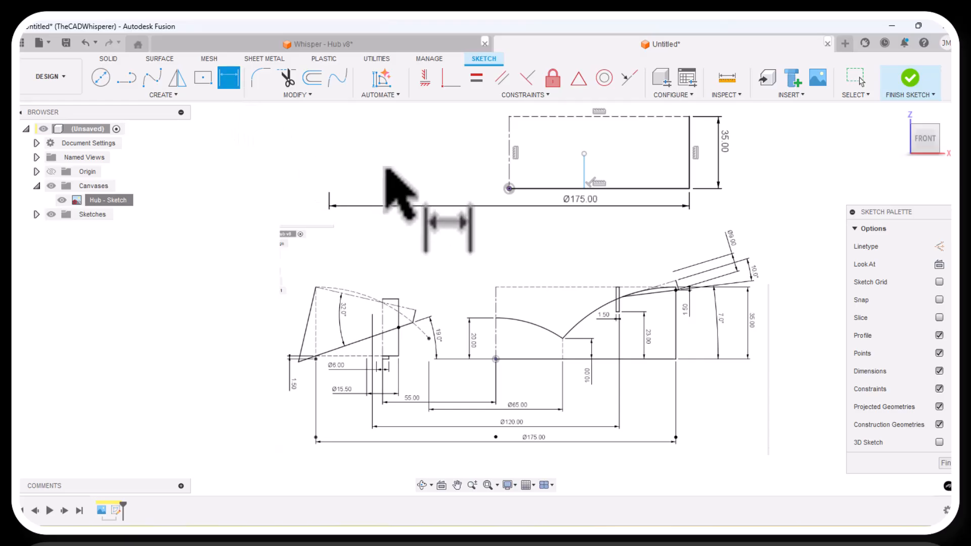
left_click(602, 187)
left_click(584, 153)
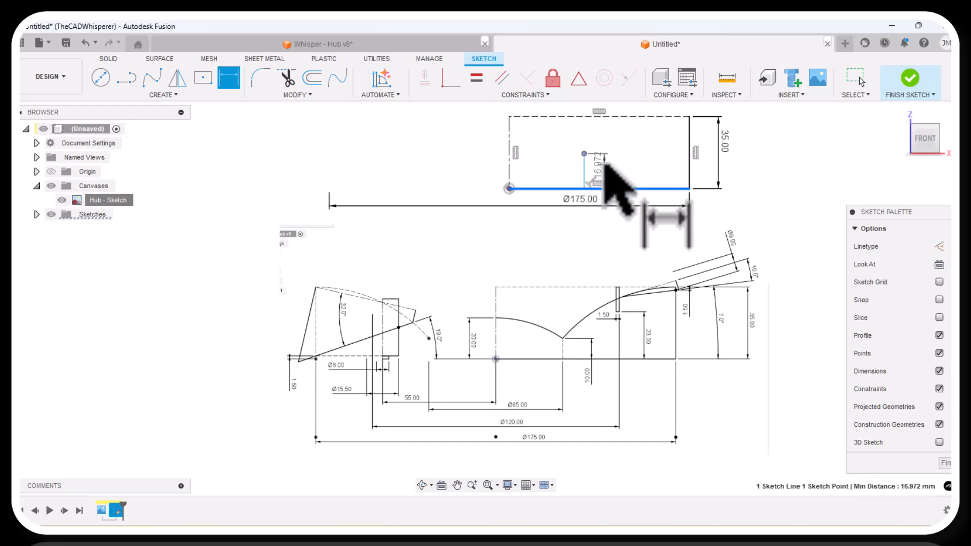
left_click(613, 167)
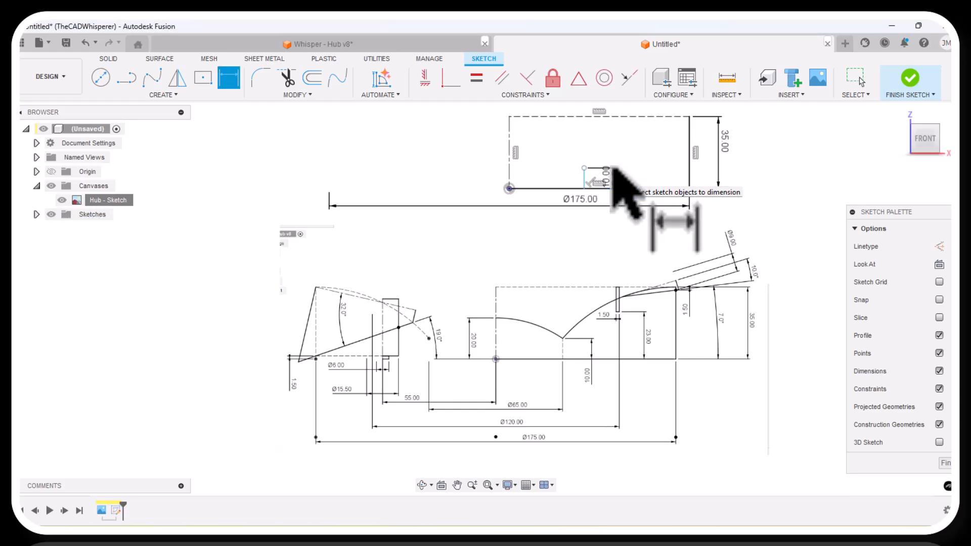
Add a 65 mm diameter dimension from the vertical centerline to the lower endpoint of the short vertical line.
left_click(509, 176)
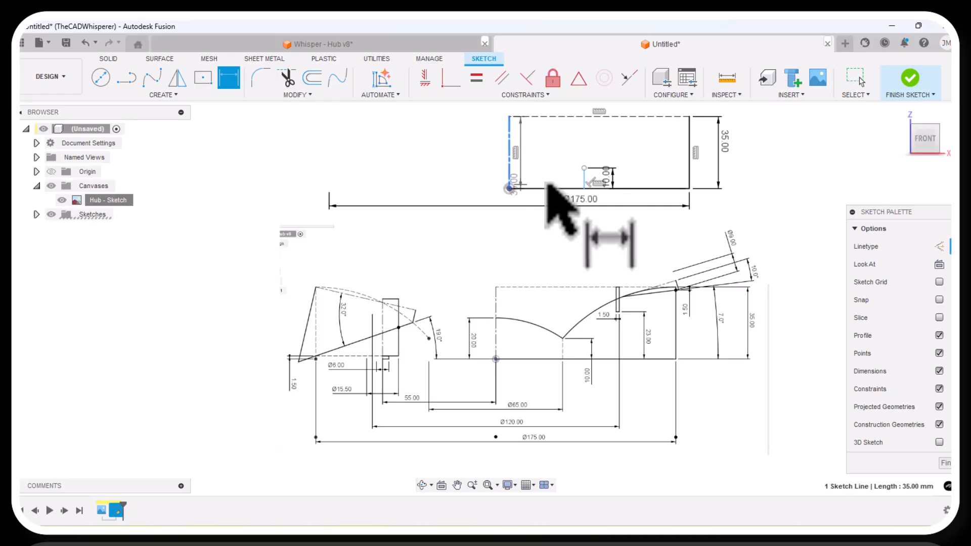
left_click(584, 188)
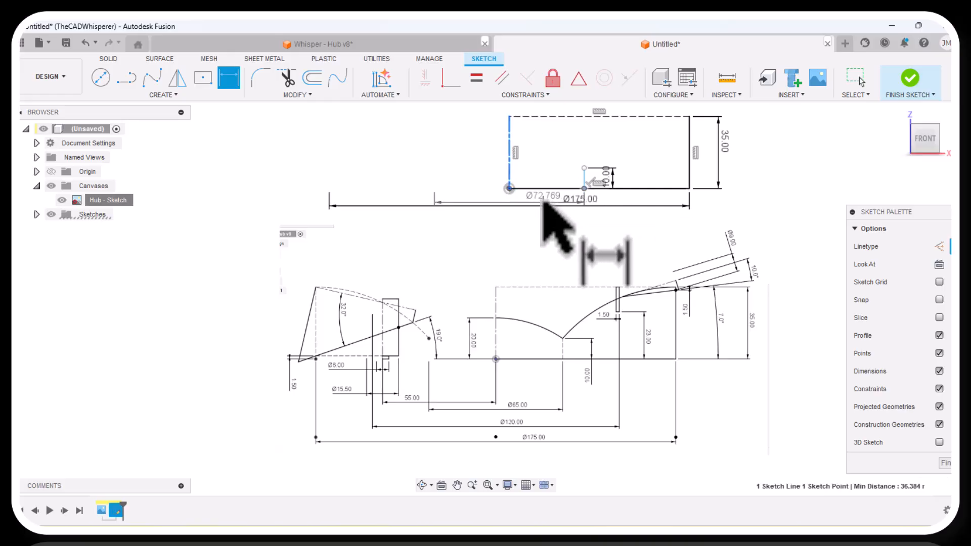
left_click(544, 201)
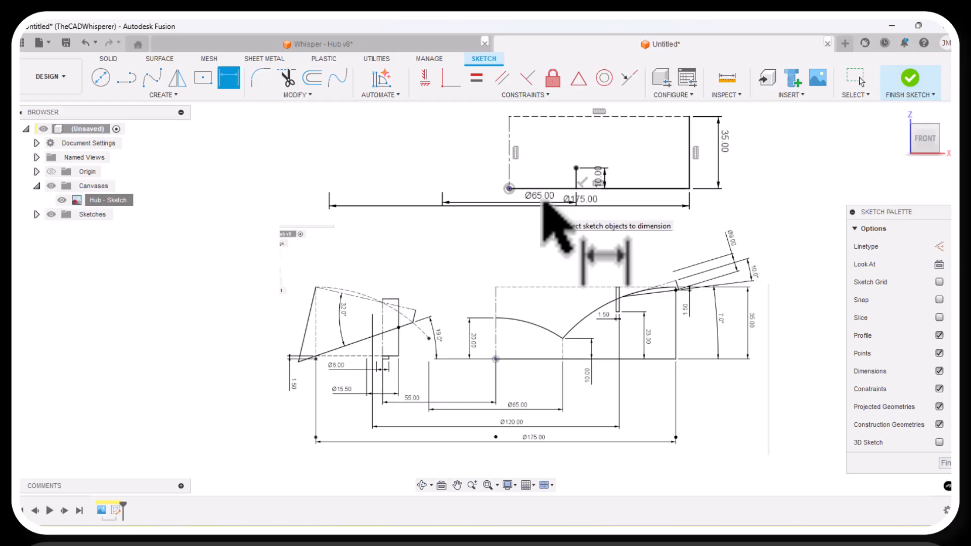
key("Escape")
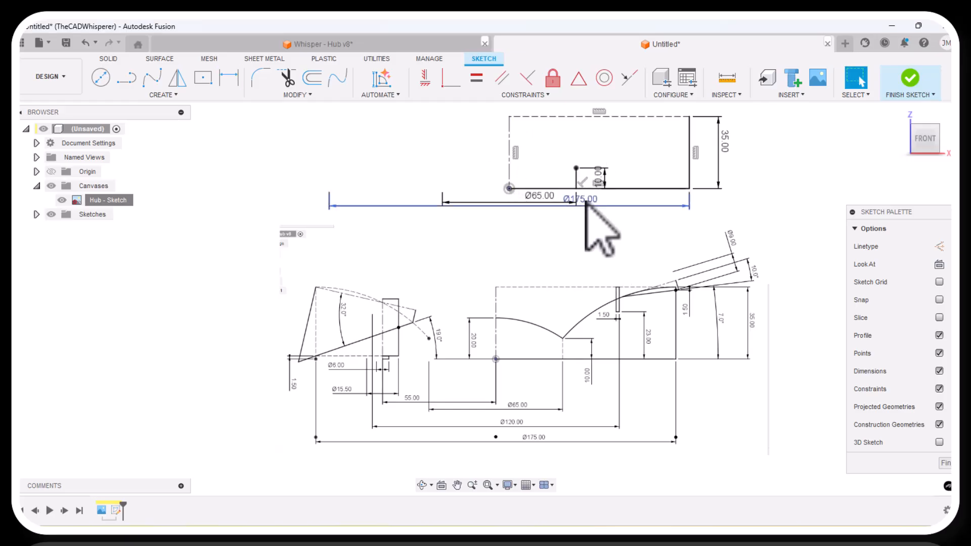
Move the Ø175 and 10 mm dimensions clear of the sketch and convert the short vertical line to construction.
left_click_drag(586, 202, 594, 223)
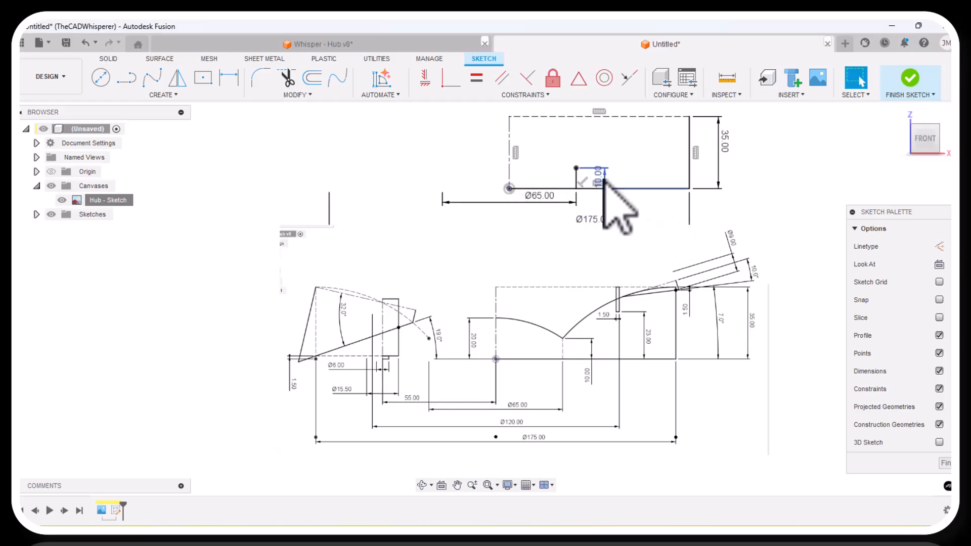
left_click_drag(603, 178, 614, 151)
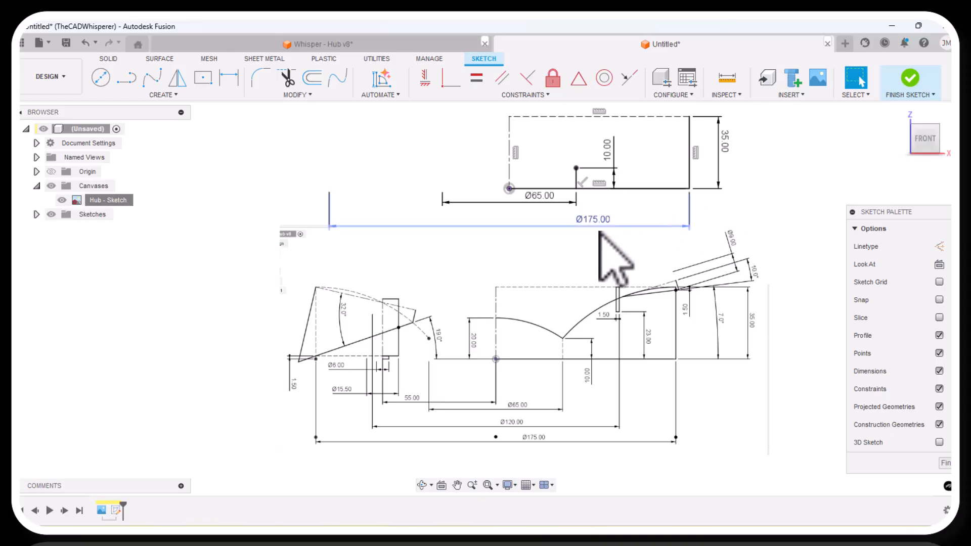
mouse_move(600, 230)
left_mouse_down()
mouse_move(598, 217)
mouse_move(615, 217)
left_mouse_up()
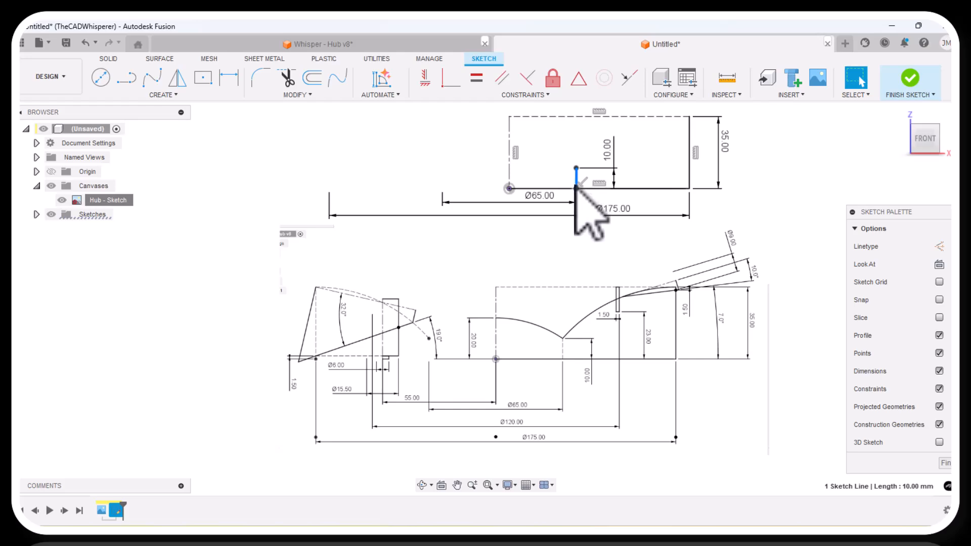
key("Delete")
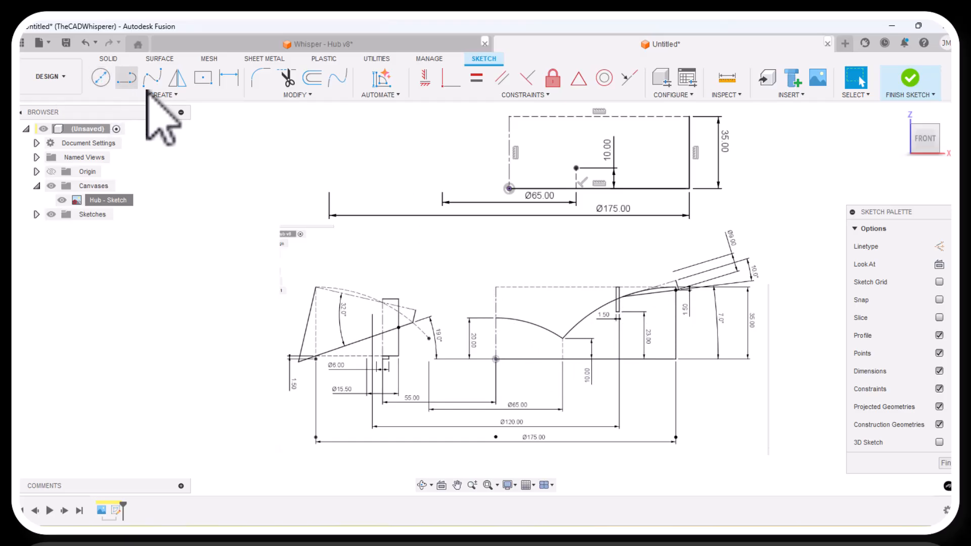
Sketch two 3-point arcs meeting at the short line's upper endpoint, one from the centerline and one ending at the rectangle's upper right corner.
left_click(163, 95)
mouse_move(134, 131)
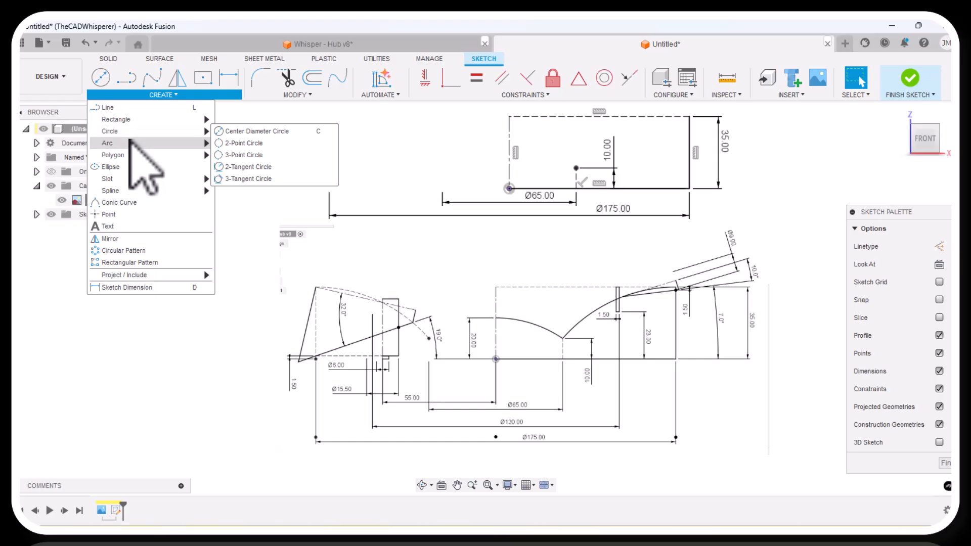
left_click(229, 146)
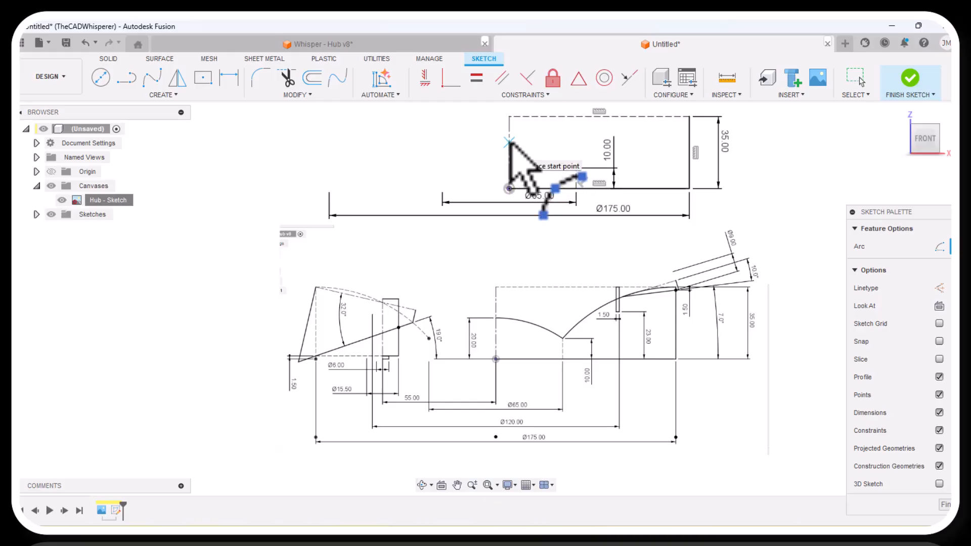
left_click(510, 142)
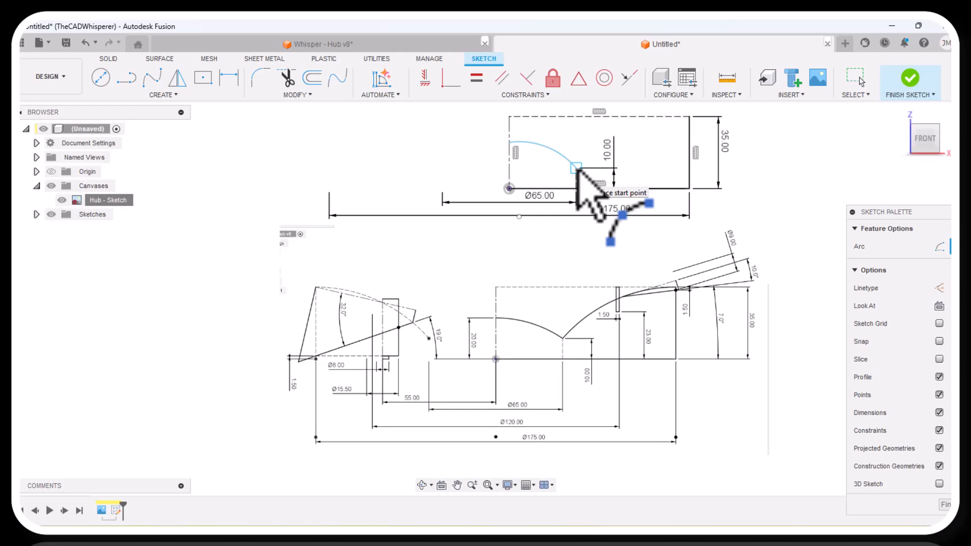
left_click(577, 168)
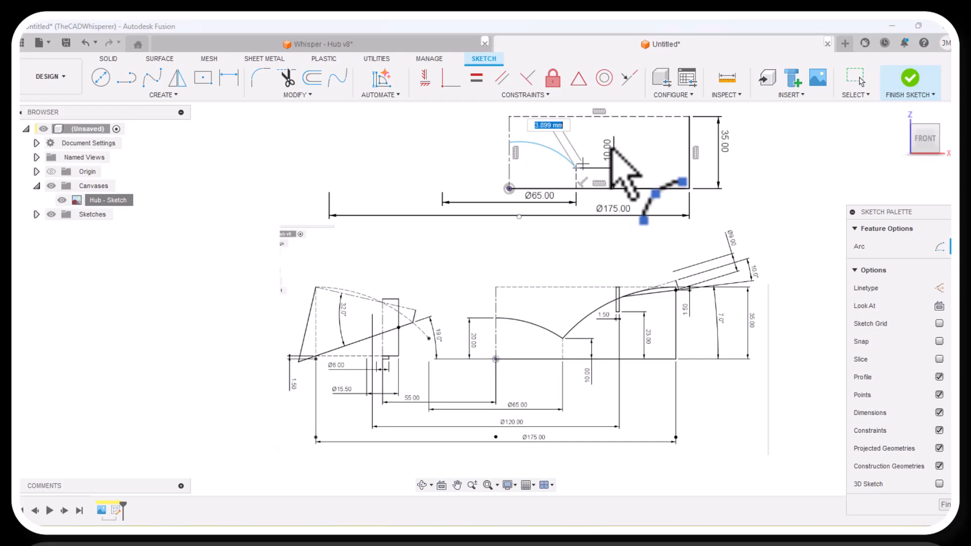
left_click(689, 117)
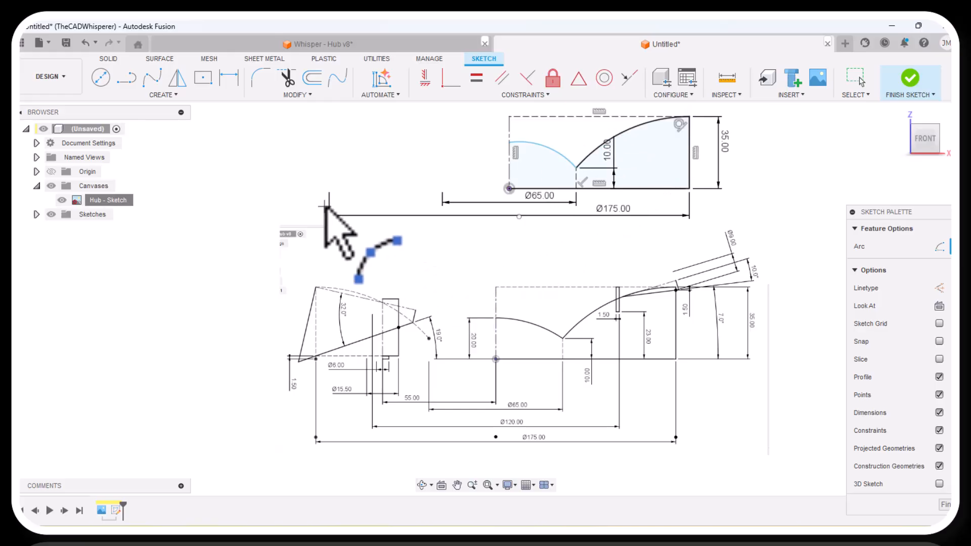
key("Escape")
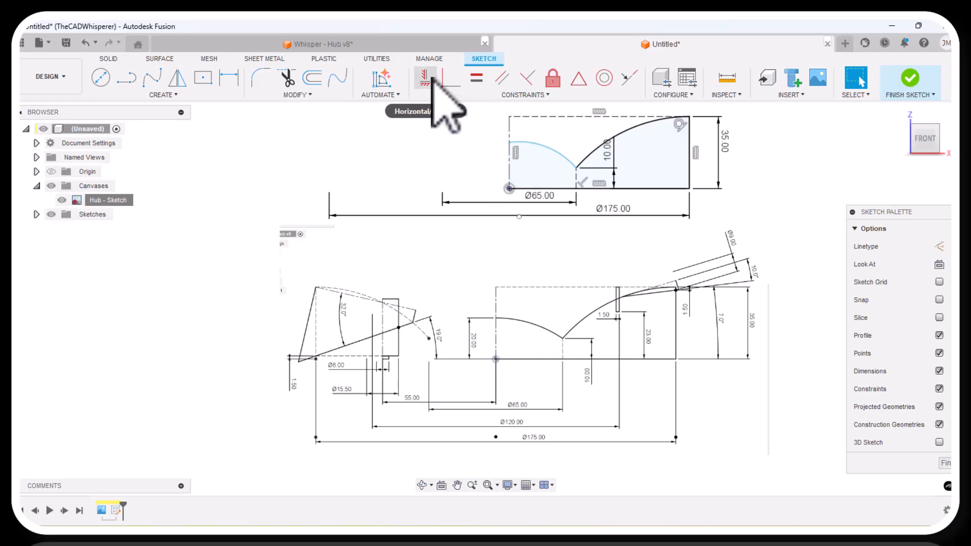
Dimension the height of the inner arc's endpoint on the centerline above the origin at 20 mm.
left_click(229, 77)
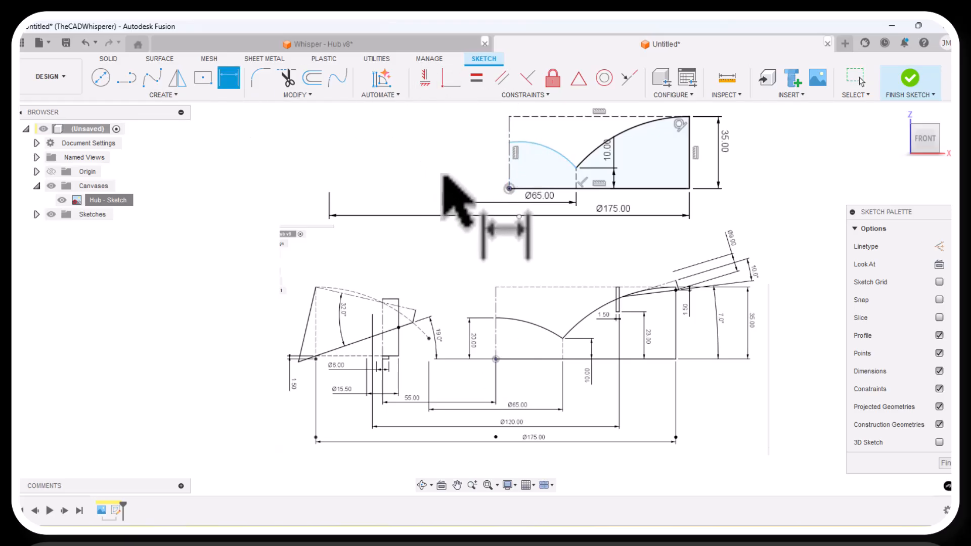
left_click(509, 189)
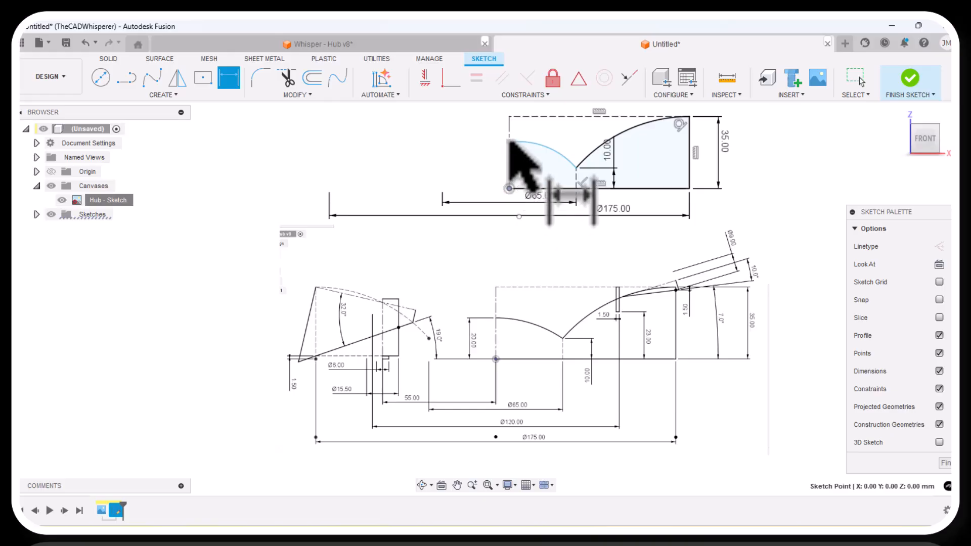
left_click(510, 142)
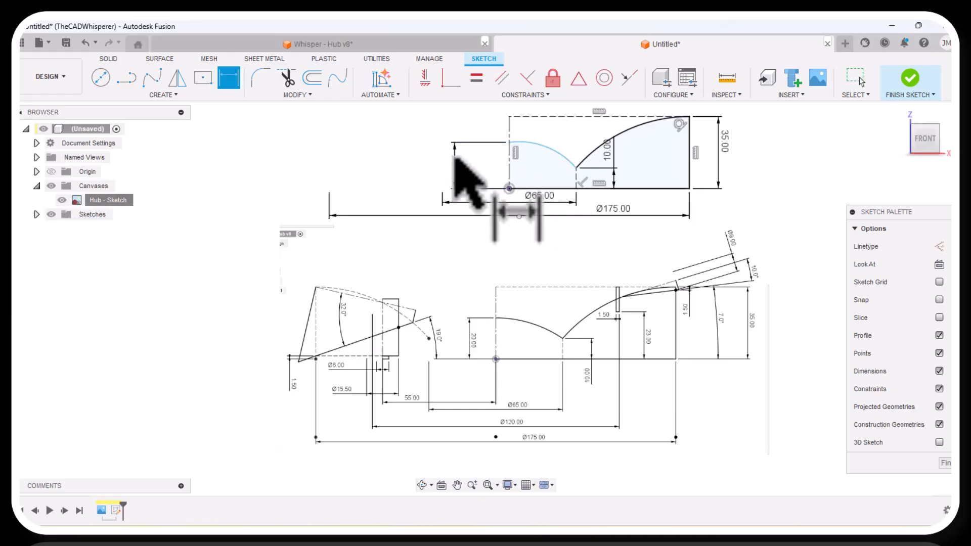
left_click(455, 157)
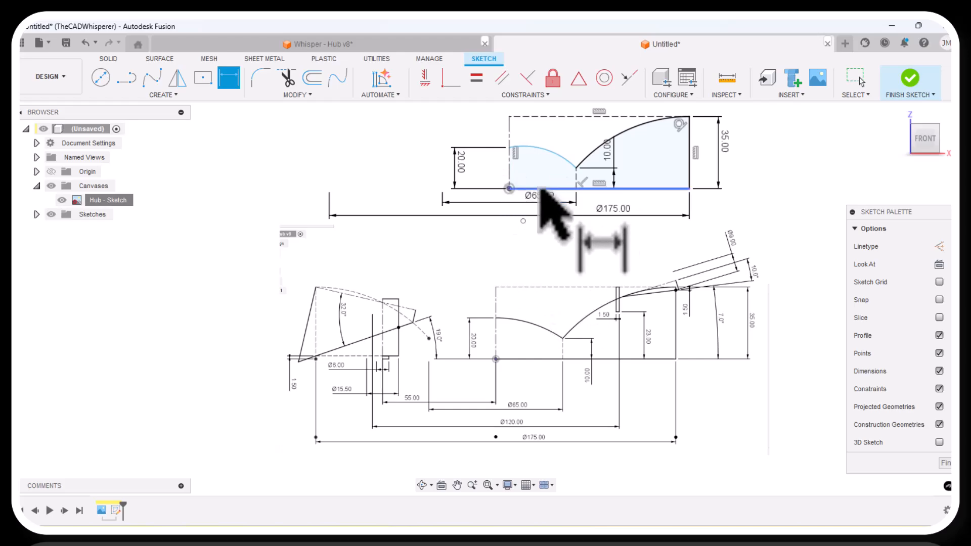
key("Escape")
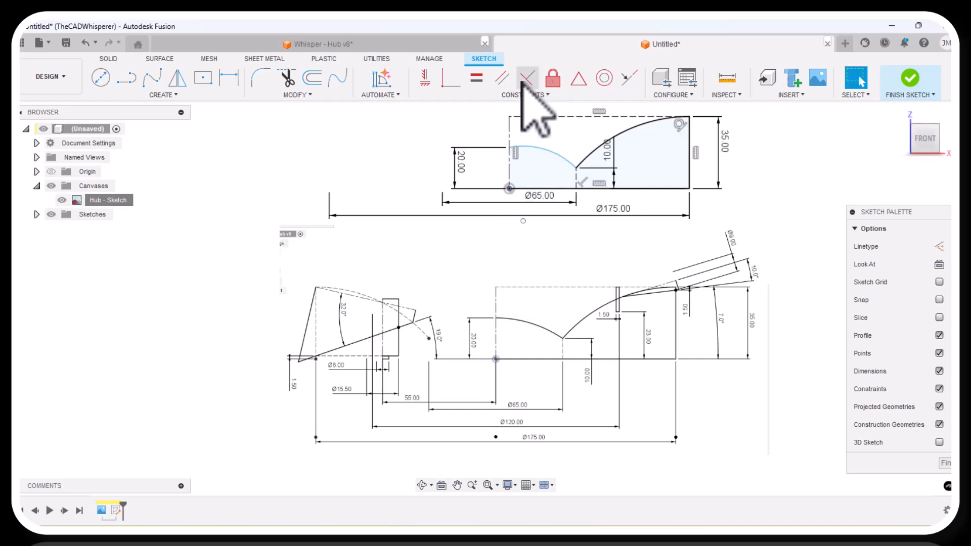
Constrain the inner arc's center point to lie on the vertical centerline, and move the 10 mm dimension clear of the outer arc.
left_click(451, 78)
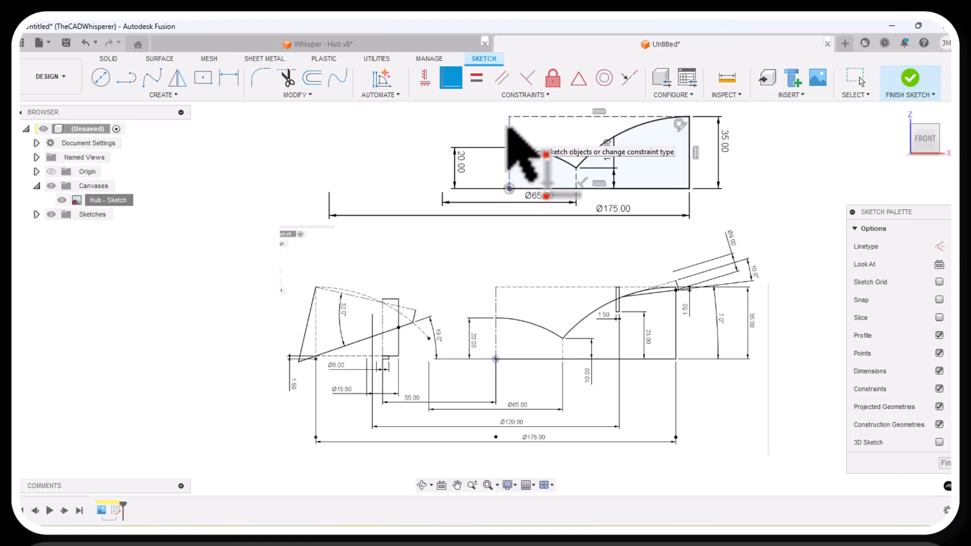
right_click(501, 242)
left_click(531, 247)
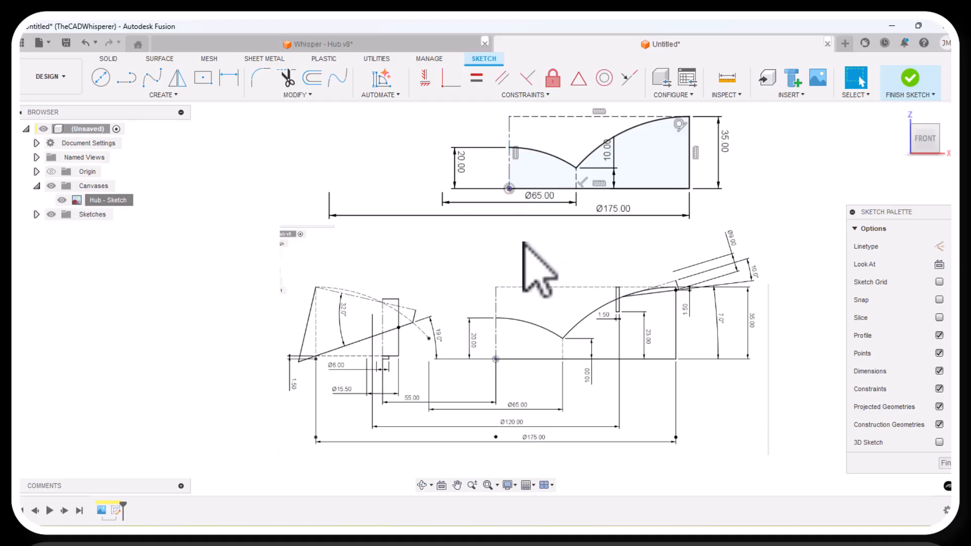
left_click_drag(613, 160, 630, 160)
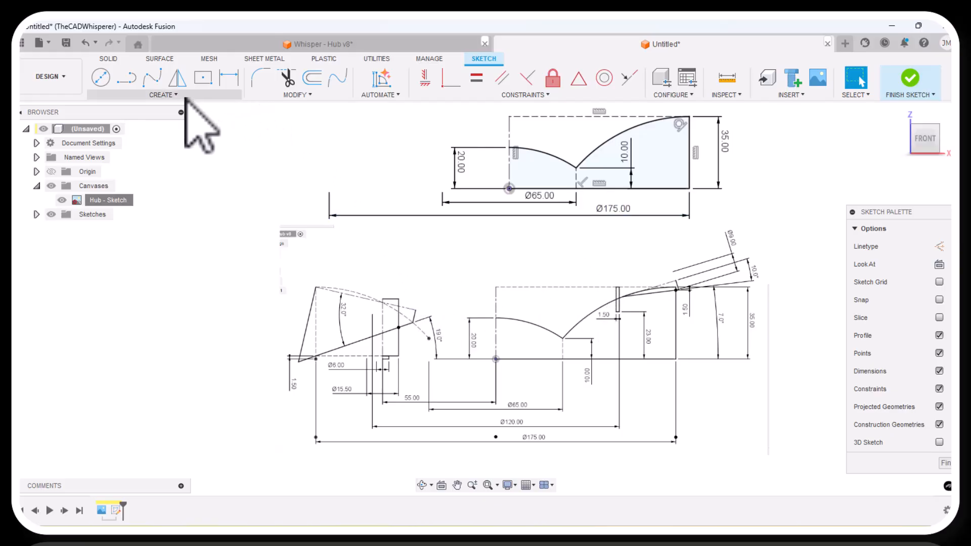
Mirror the rectangle's upper construction line across the vertical centerline.
left_click(177, 78)
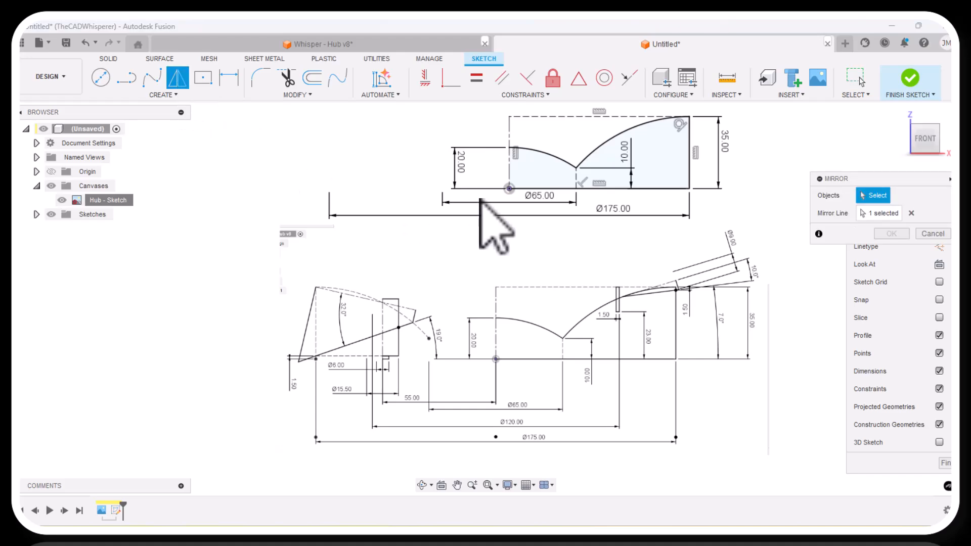
left_click(585, 117)
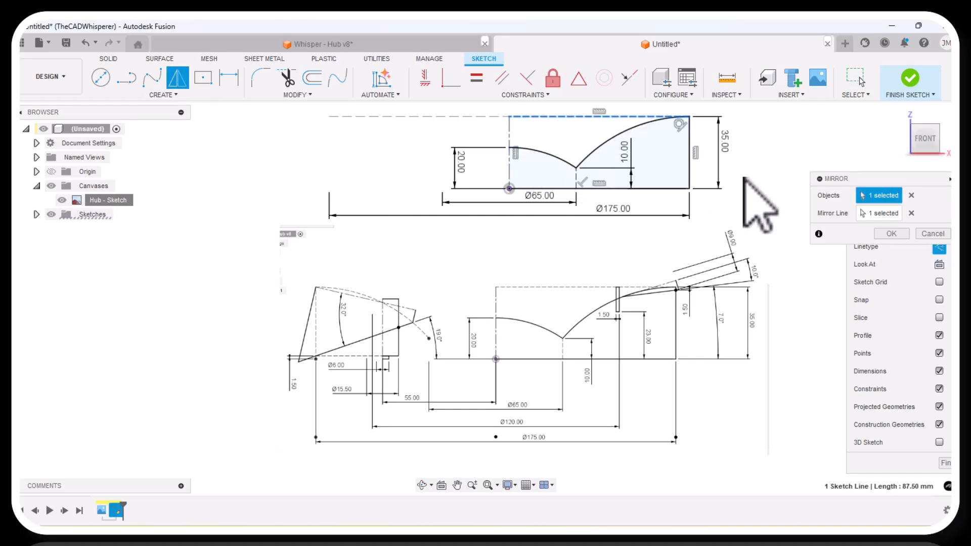
left_click(892, 234)
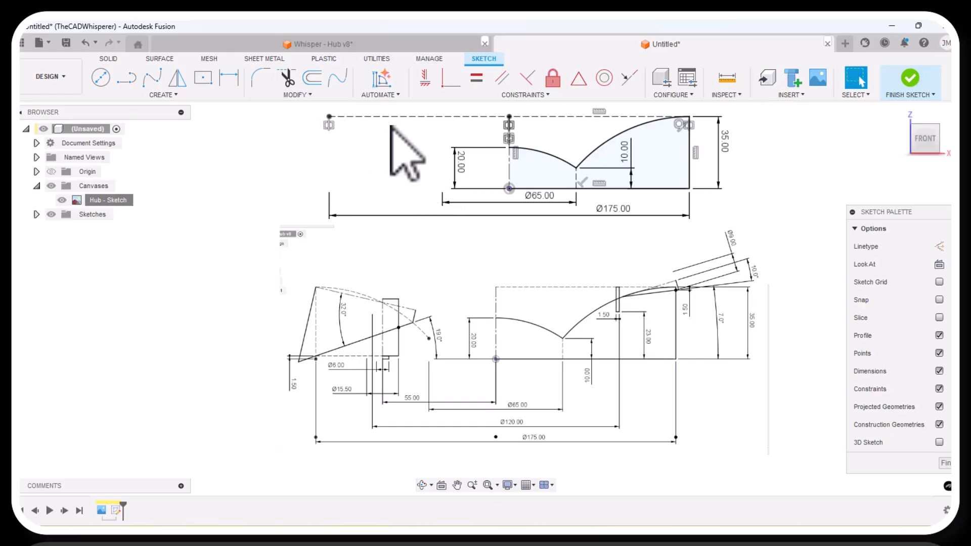
Sketch a narrow two-point rectangle about 7 mm wide and 21 mm tall hanging from the mirrored construction line.
left_click(163, 96)
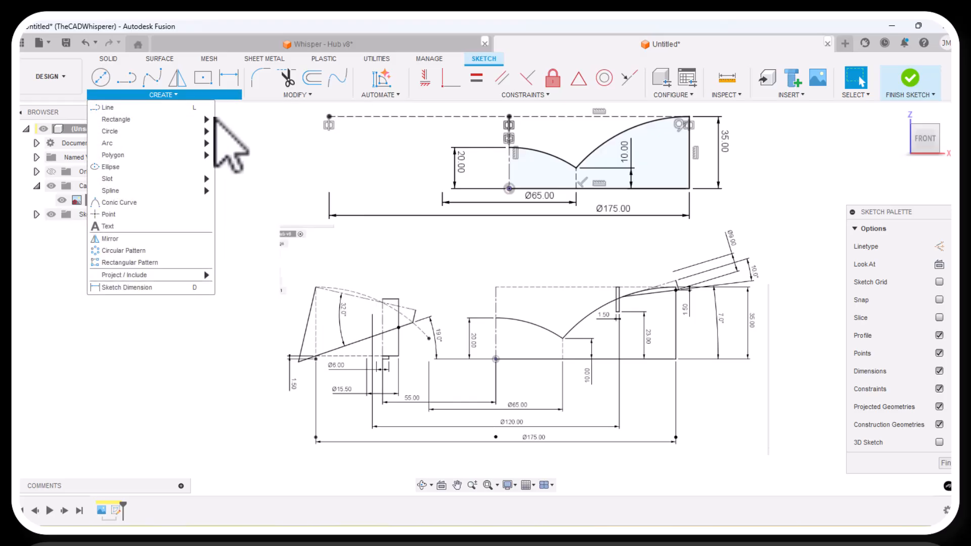
left_click(238, 120)
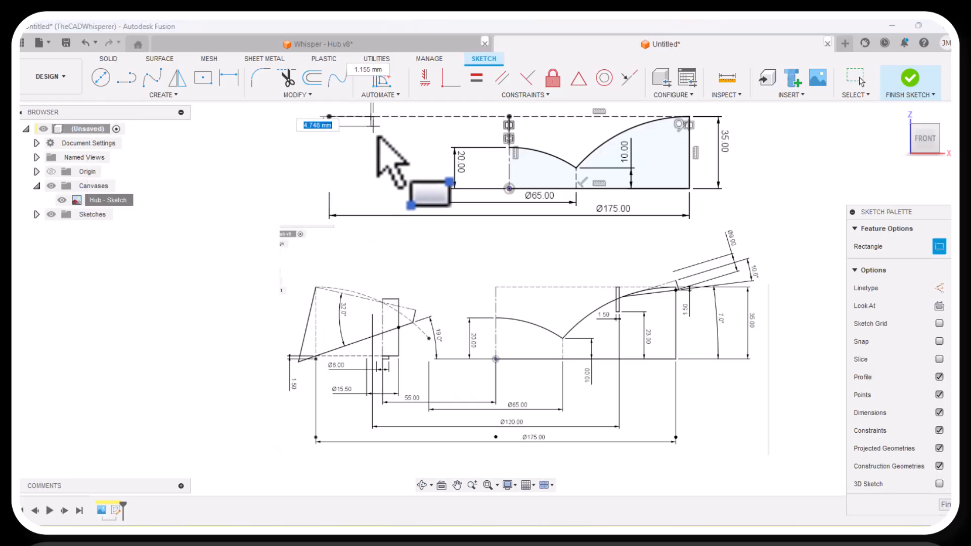
left_click(386, 161)
right_click(268, 189)
left_click(299, 186)
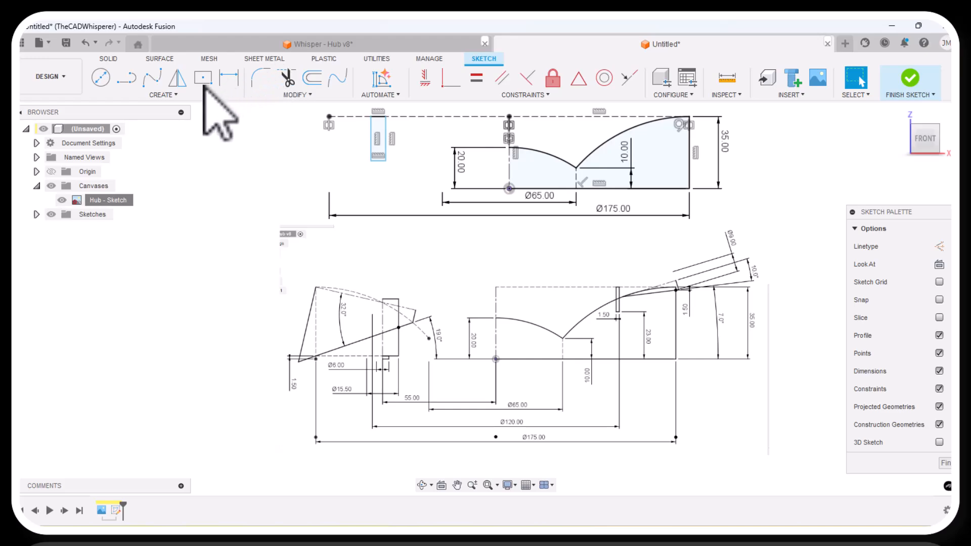
Dimension the narrow rectangle's lower right corner 23 mm above the origin and place the dimension between that rectangle and the 20 mm dimension.
left_click(228, 77)
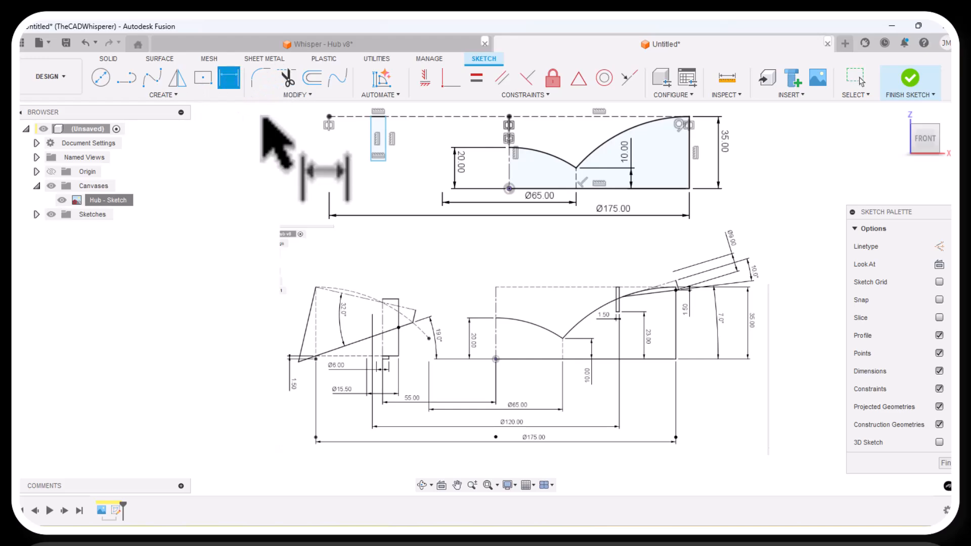
left_click(510, 189)
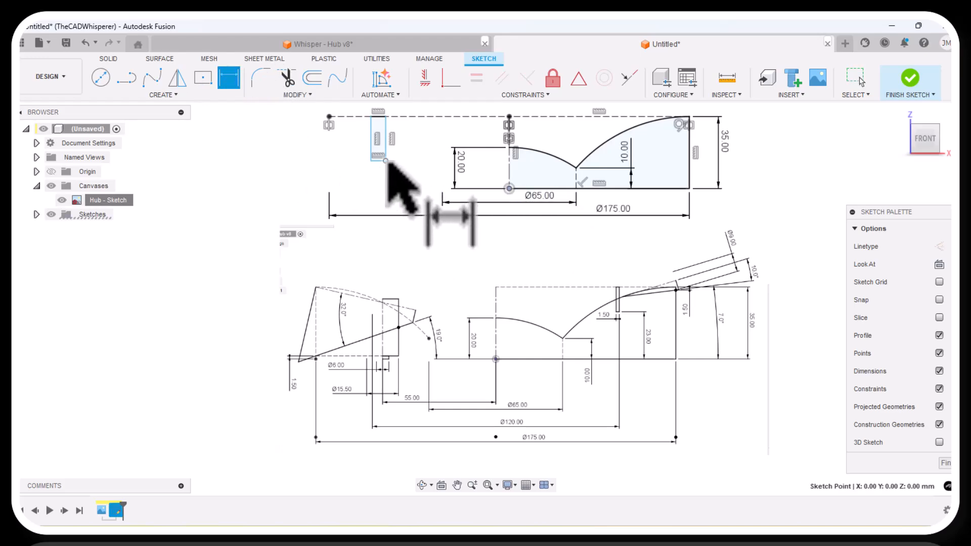
left_click(386, 160)
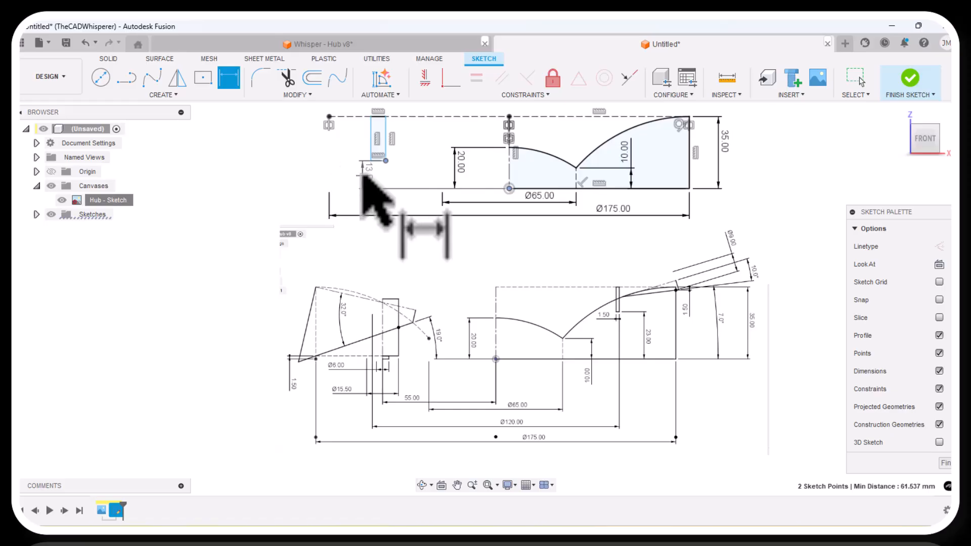
left_click(338, 172)
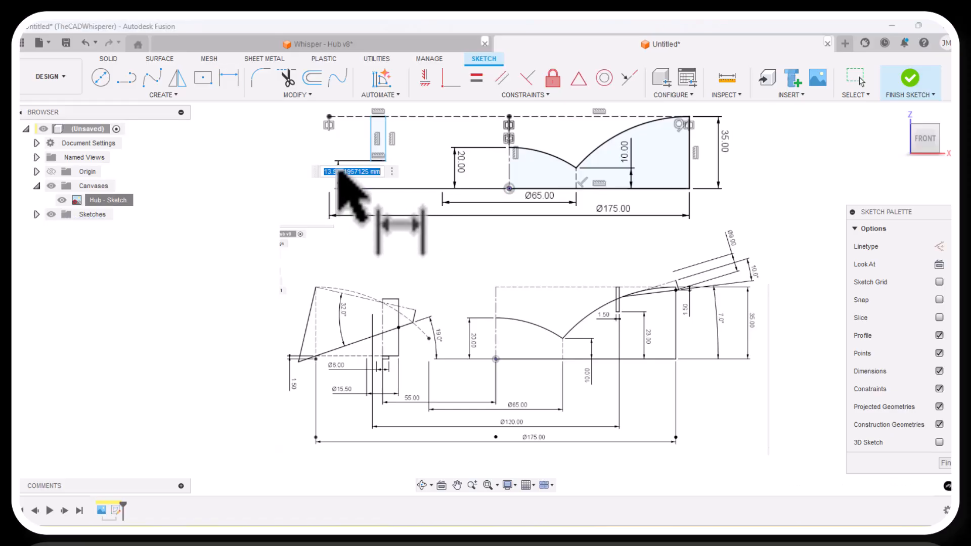
type("23")
key("Return")
key("Escape")
left_click_drag(344, 169, 403, 169)
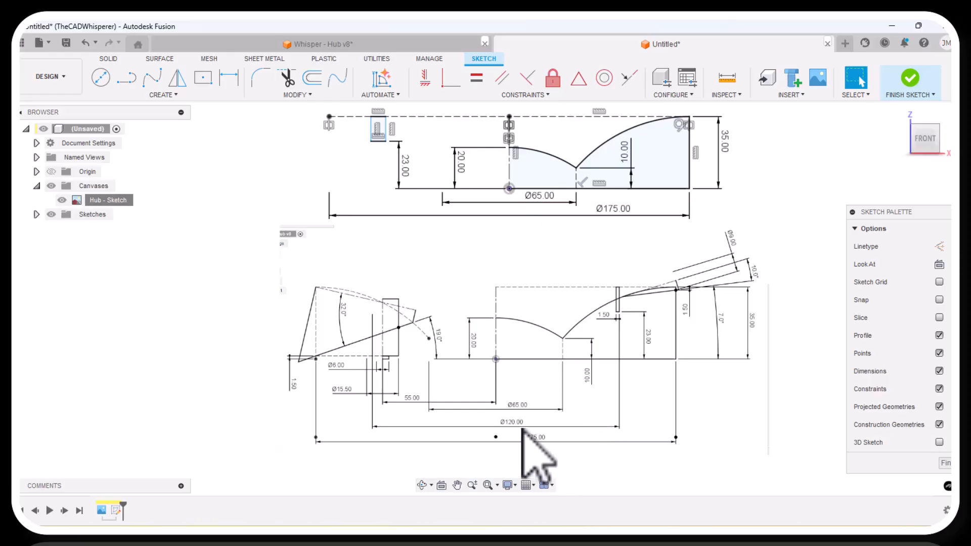
Dimension the narrow rectangle's lower left corner from the vertical centerline as a 120 mm diameter.
left_click(228, 78)
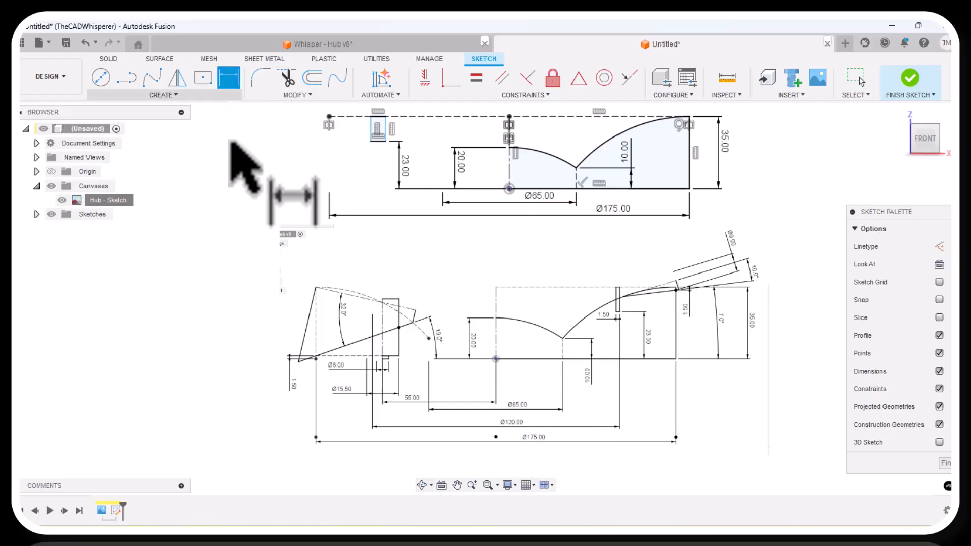
left_click(370, 141)
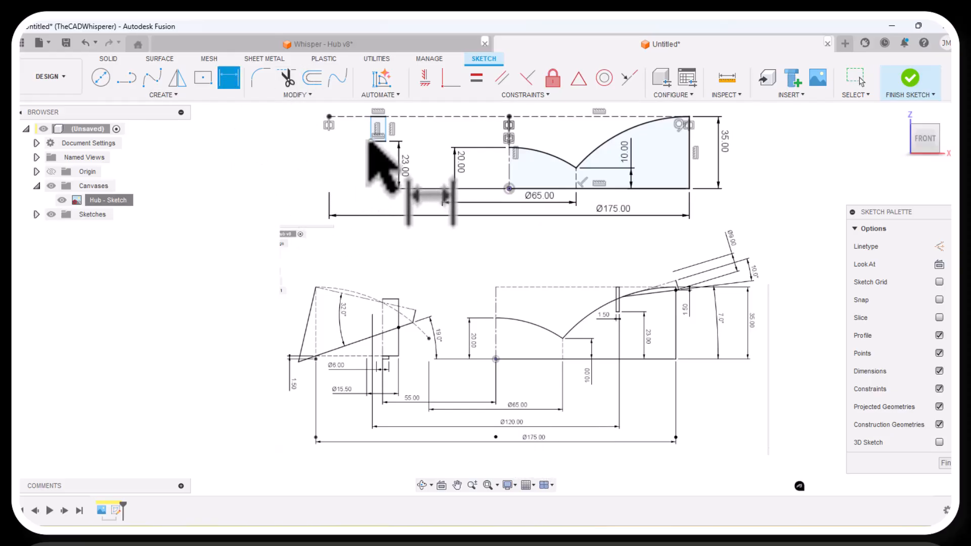
left_click(509, 188)
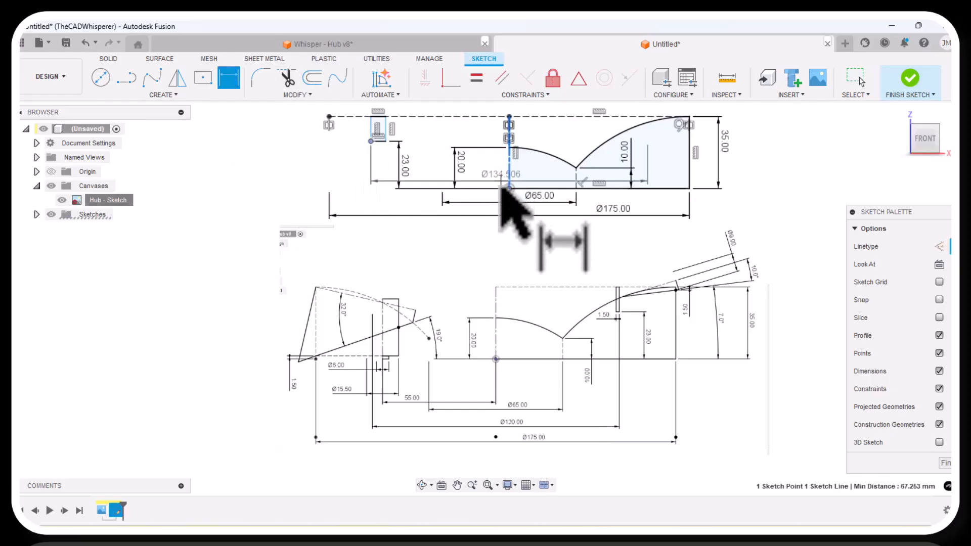
left_click(490, 212)
type("120")
key("Return")
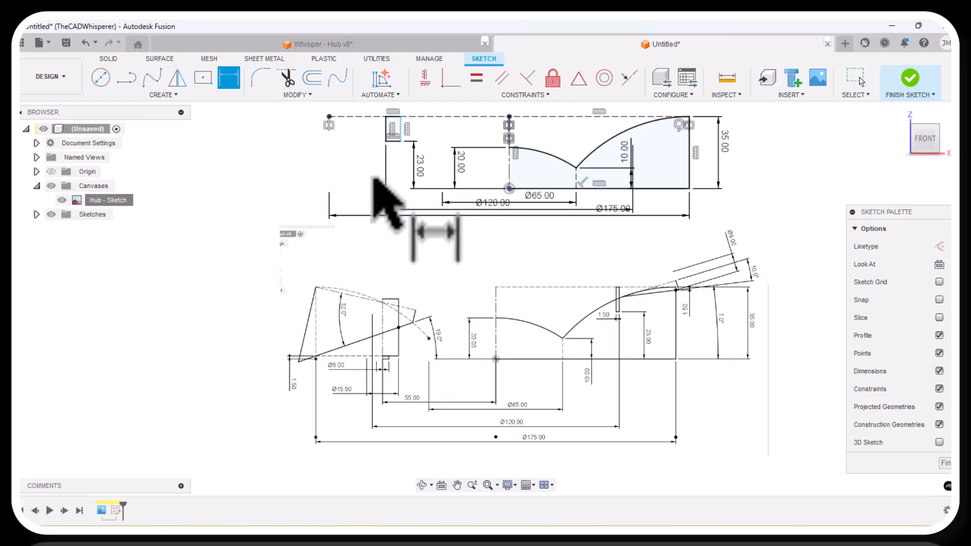
key("Escape")
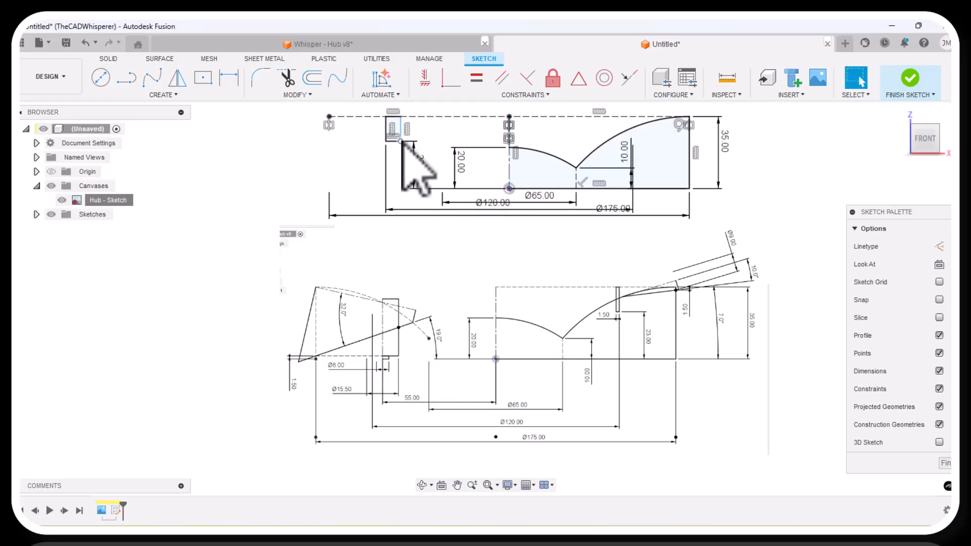
Stretch the narrow rectangle to about 20 mm wide by moving its lower right corner toward the centerline.
left_click(401, 141)
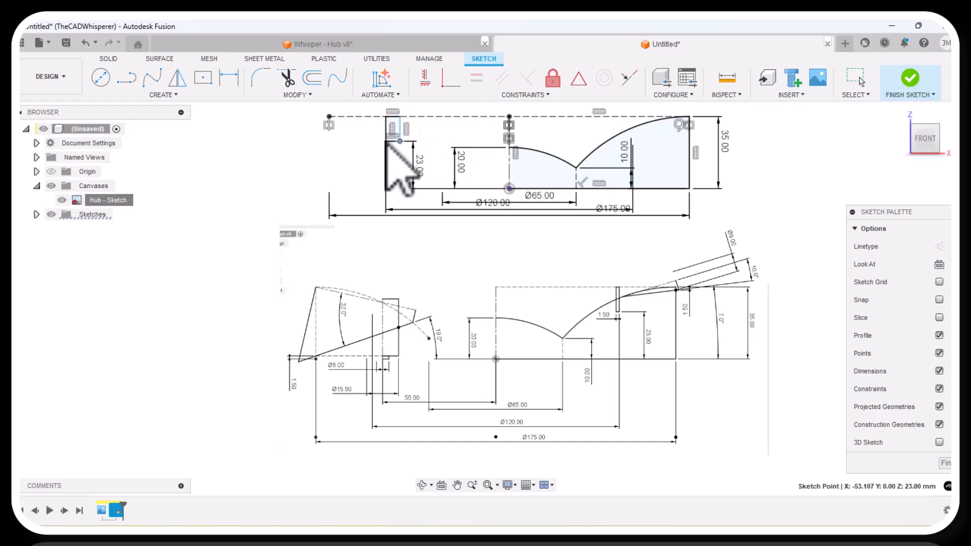
left_click_drag(411, 143, 413, 144)
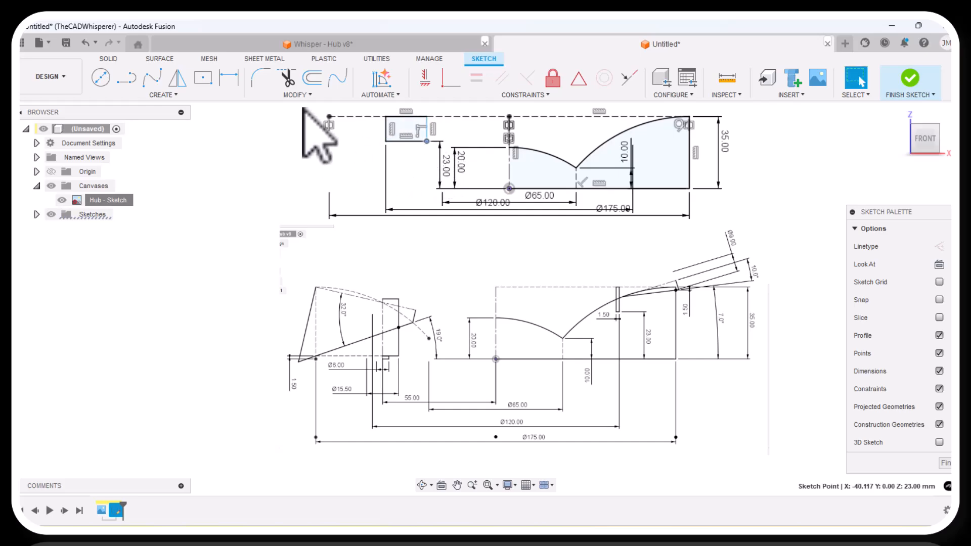
left_click(229, 77)
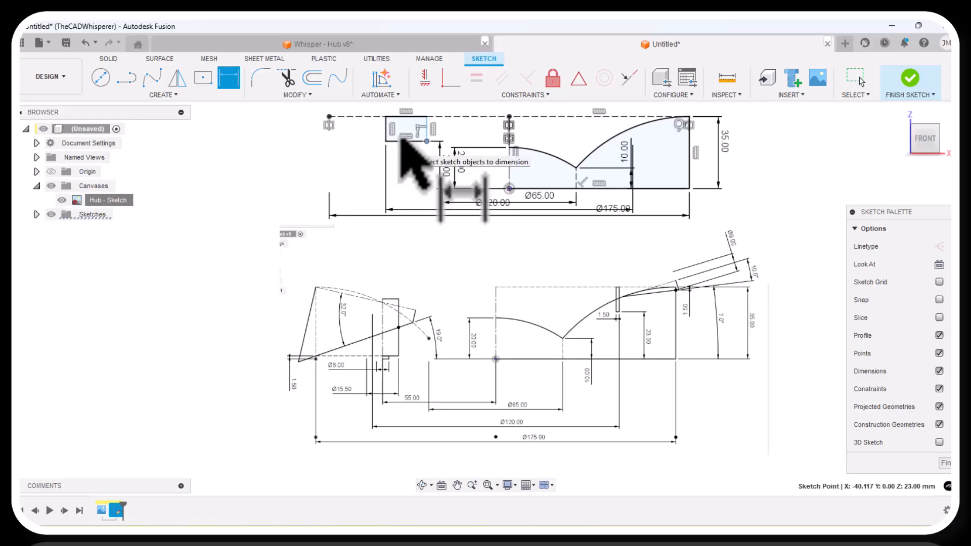
scroll(394, 170, "down", 2)
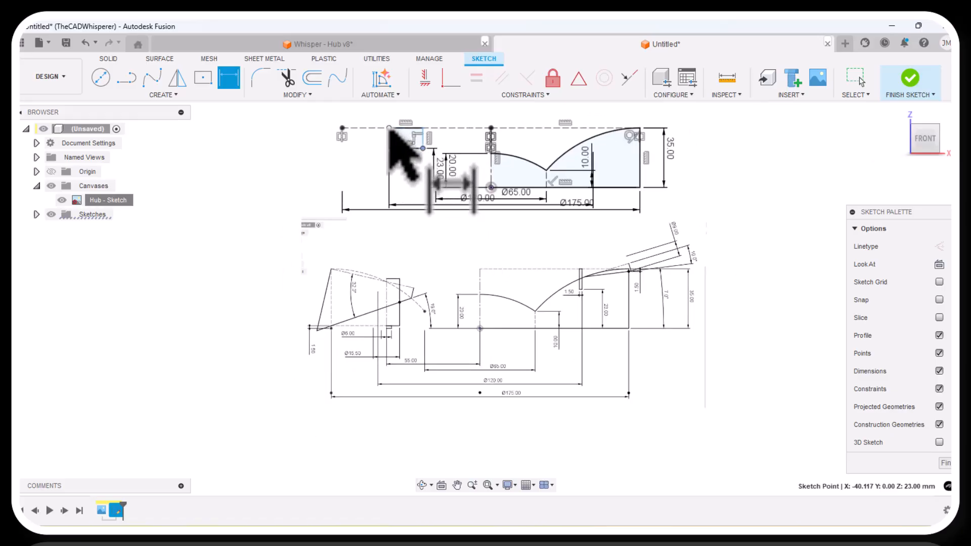
left_click(423, 129)
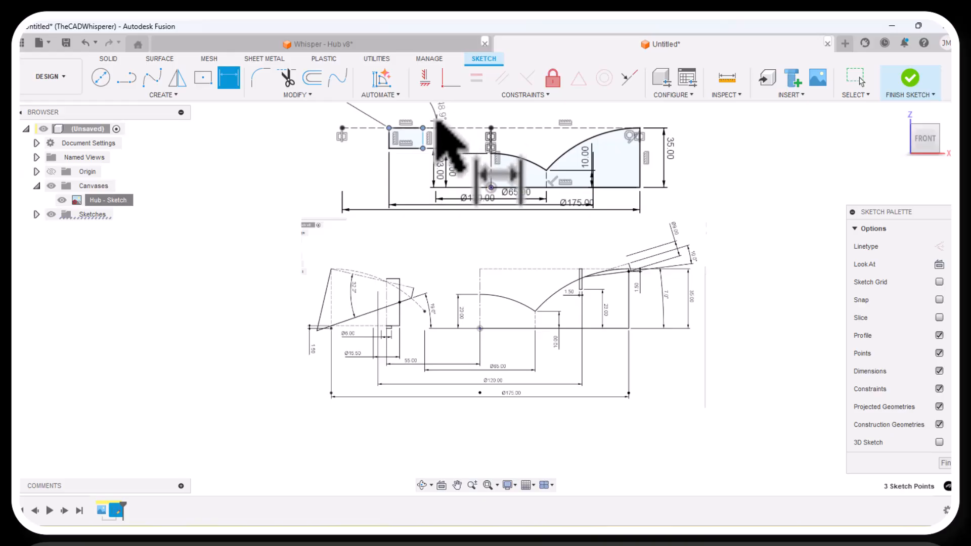
scroll(435, 121, "down", 2)
scroll(435, 121, "up", 4)
scroll(418, 157, "down", 4)
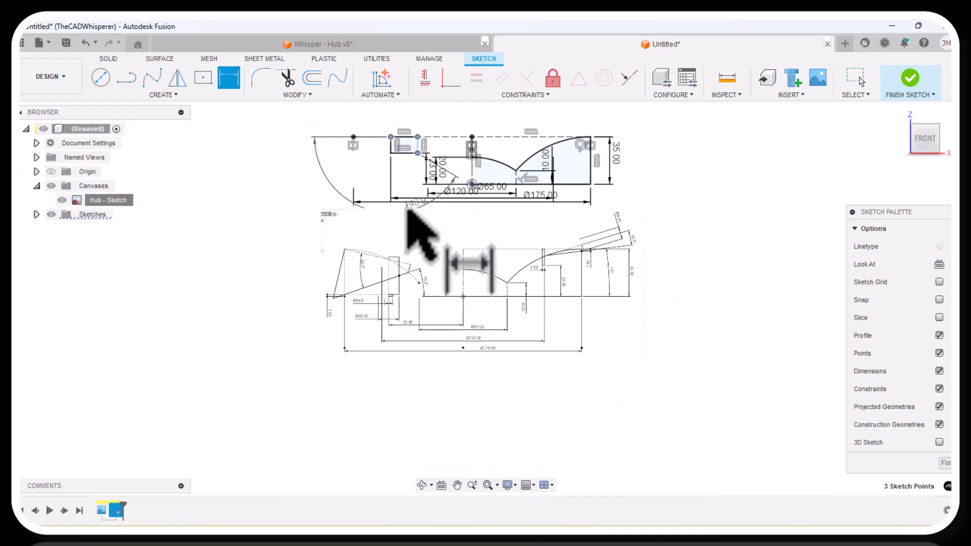
scroll(411, 132, "up", 1)
scroll(411, 119, "up", 3)
key("Escape")
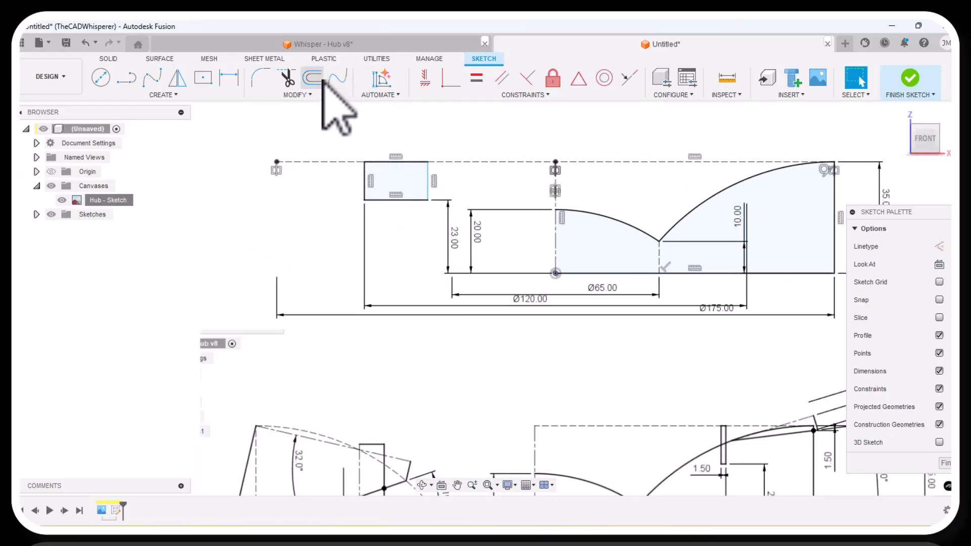
Dimension the distance between the rectangle's left and right edges as 1.5 mm, placing the dimension above it.
key("d")
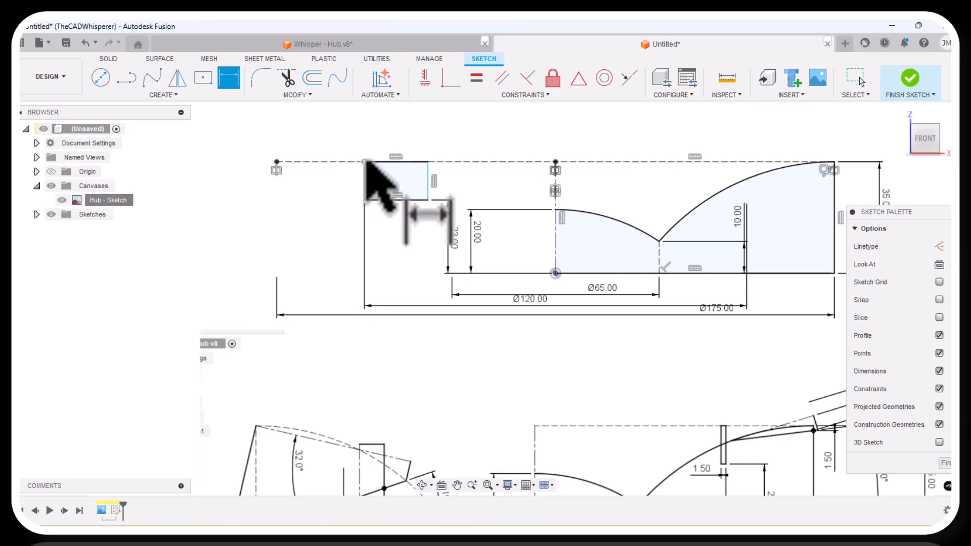
left_click(365, 179)
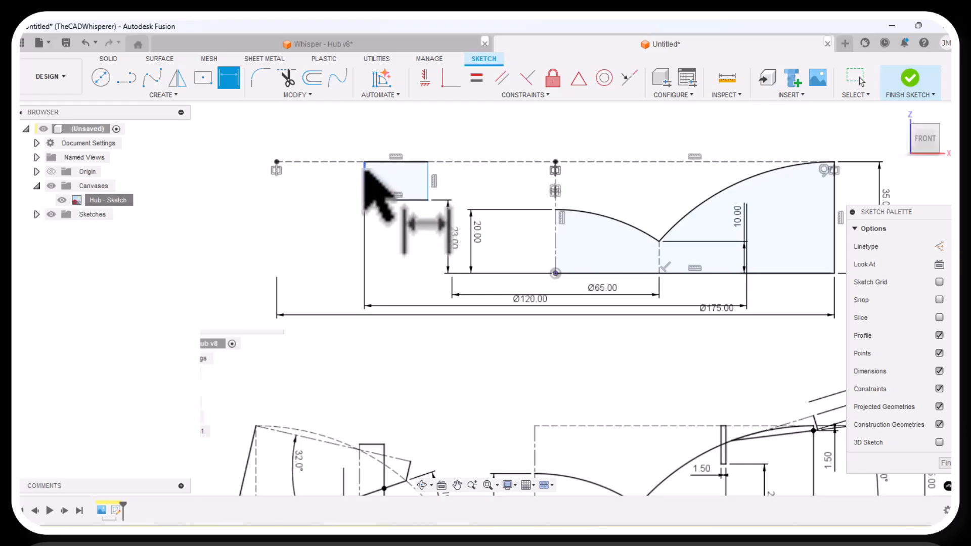
left_click(428, 178)
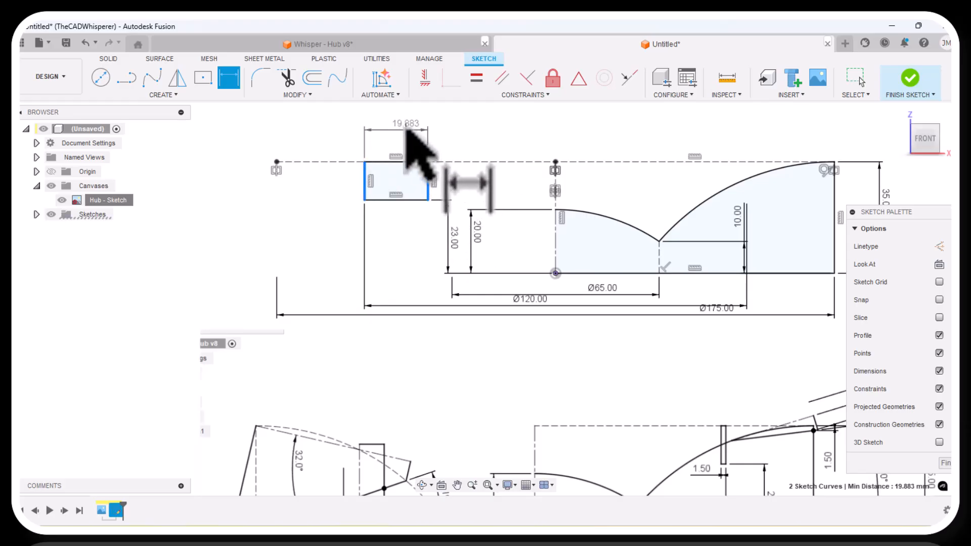
left_click(407, 133)
type("1.5")
key("Return")
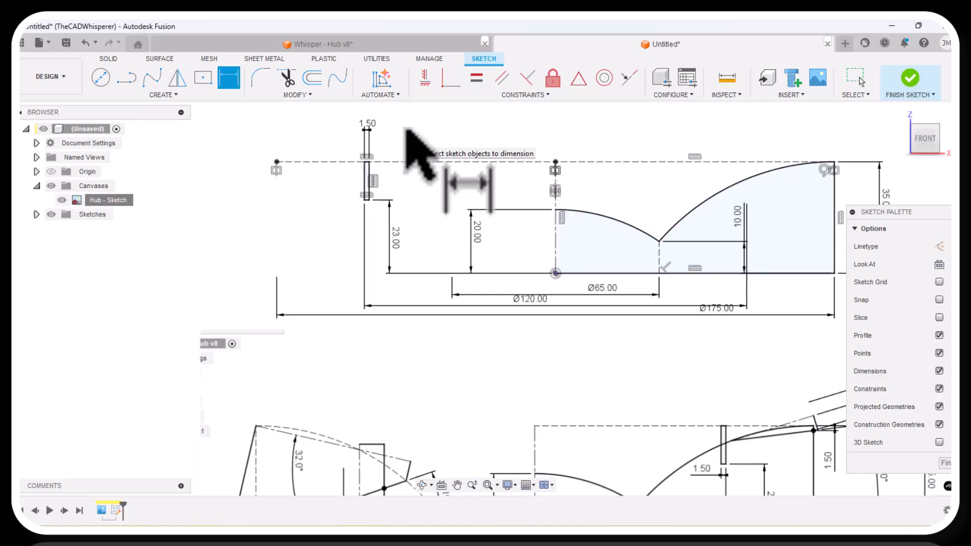
key("Escape")
scroll(321, 152, "down", 3)
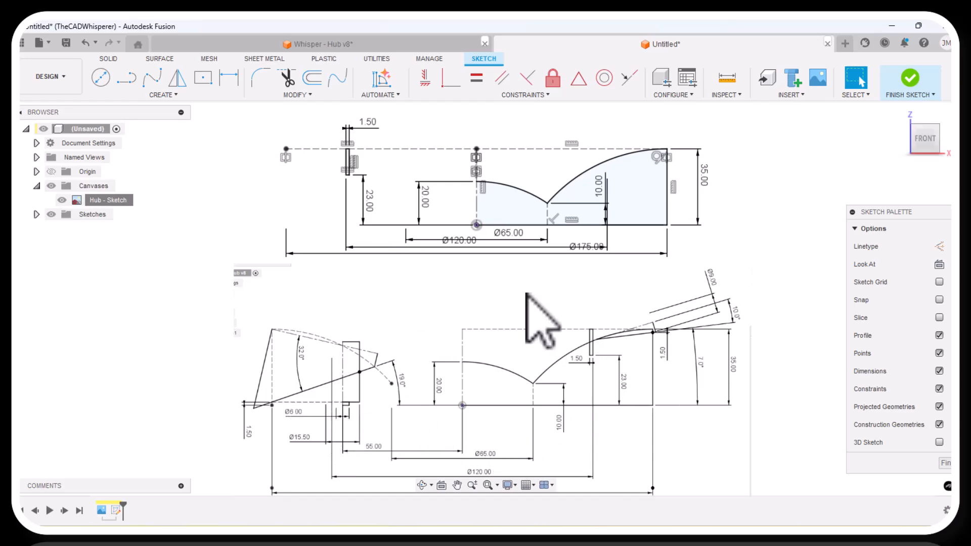
Move the 10 mm, Ø175 mm and Ø120 mm dimensions clear of one another and finish the sketch.
left_click_drag(612, 217, 588, 192)
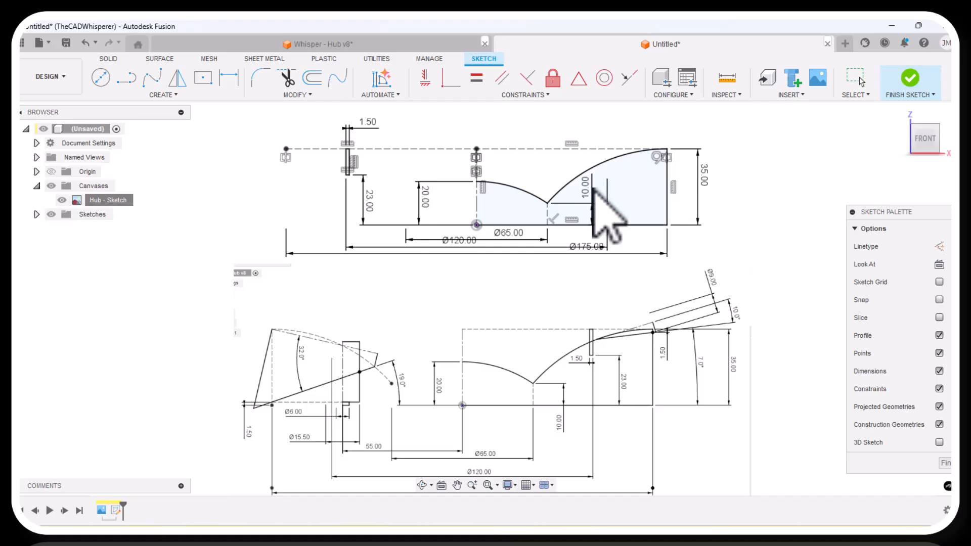
left_click_drag(593, 252, 597, 270)
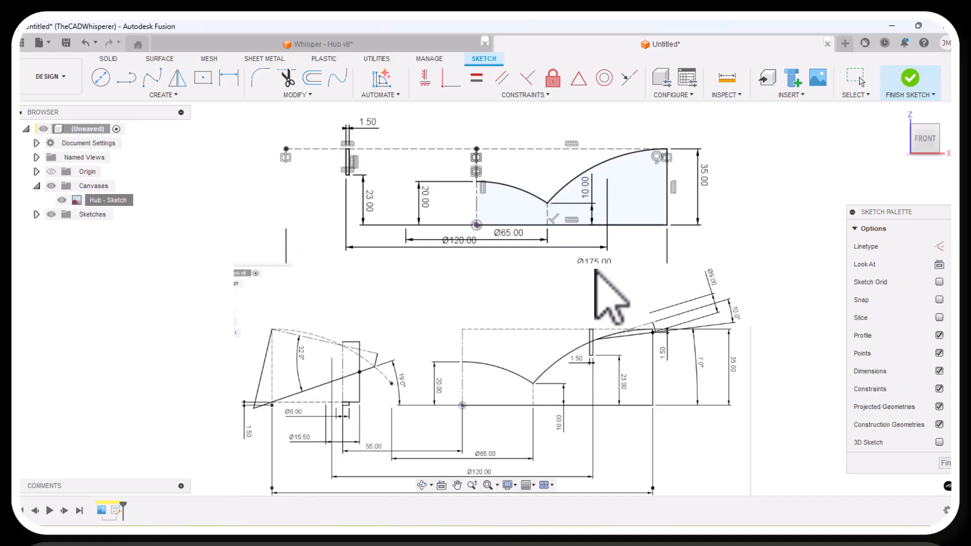
left_click_drag(470, 247, 478, 256)
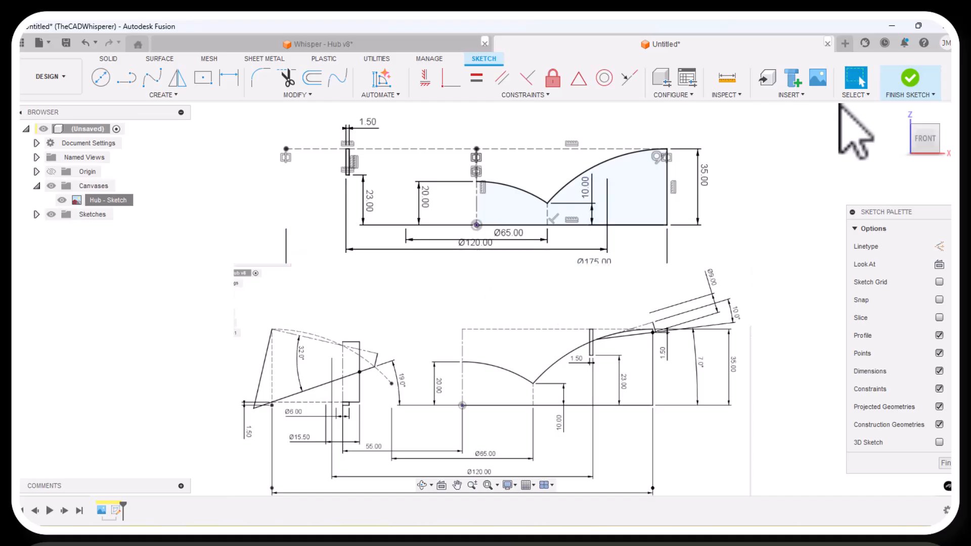
left_click(911, 79)
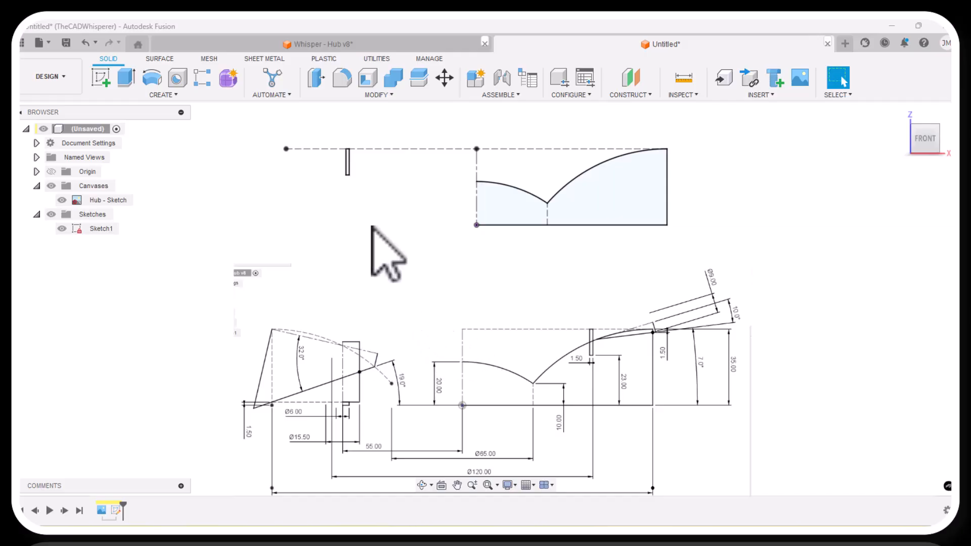
Create a new sketch on the front plane and project the mirrored left half of the upper construction line into it.
left_click(101, 79)
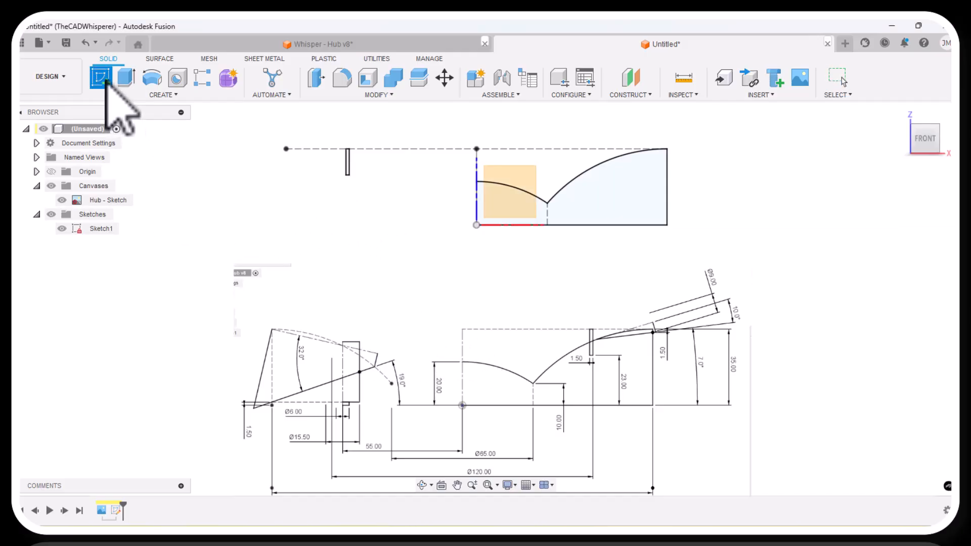
left_click(525, 171)
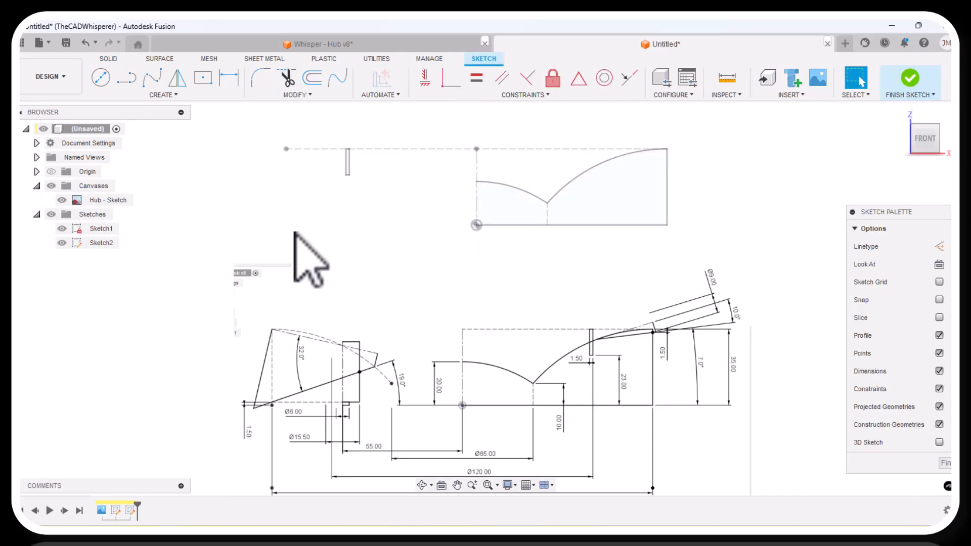
key("p")
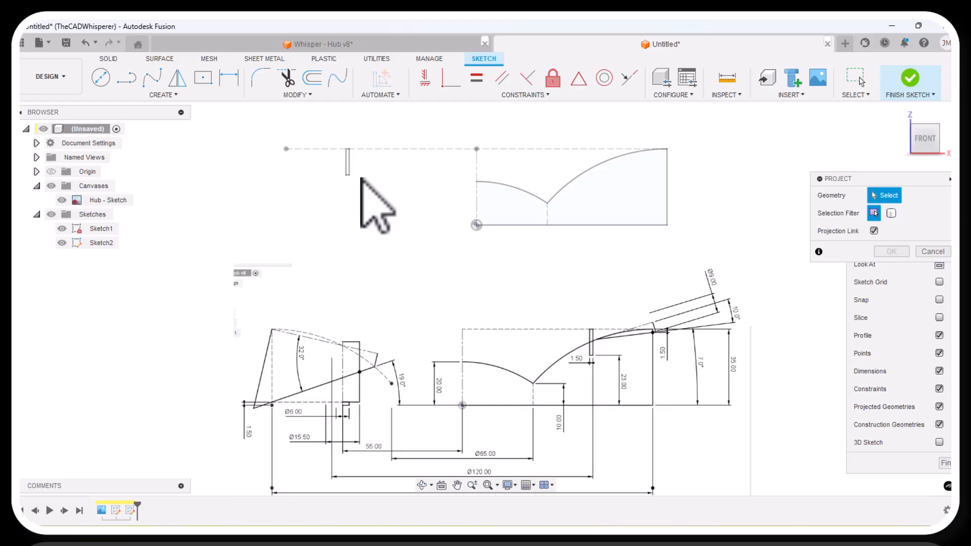
left_click(403, 149)
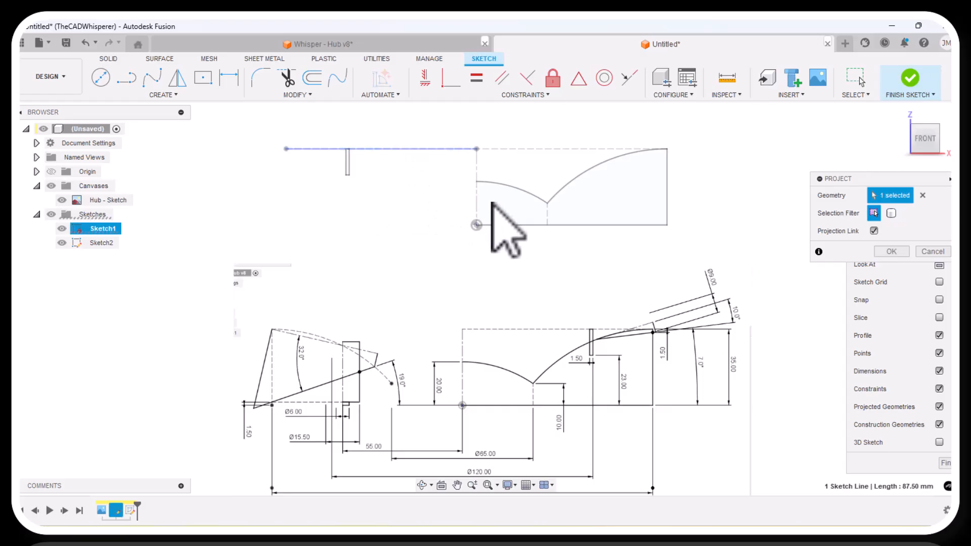
left_click(901, 250)
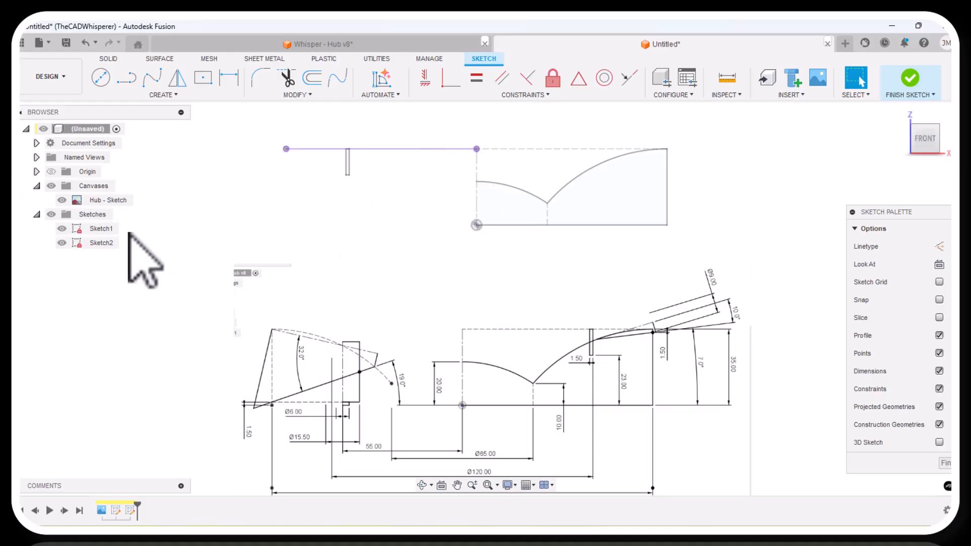
Hide Sketch1 and convert the projected line to construction geometry.
left_click(59, 230)
left_click(61, 229)
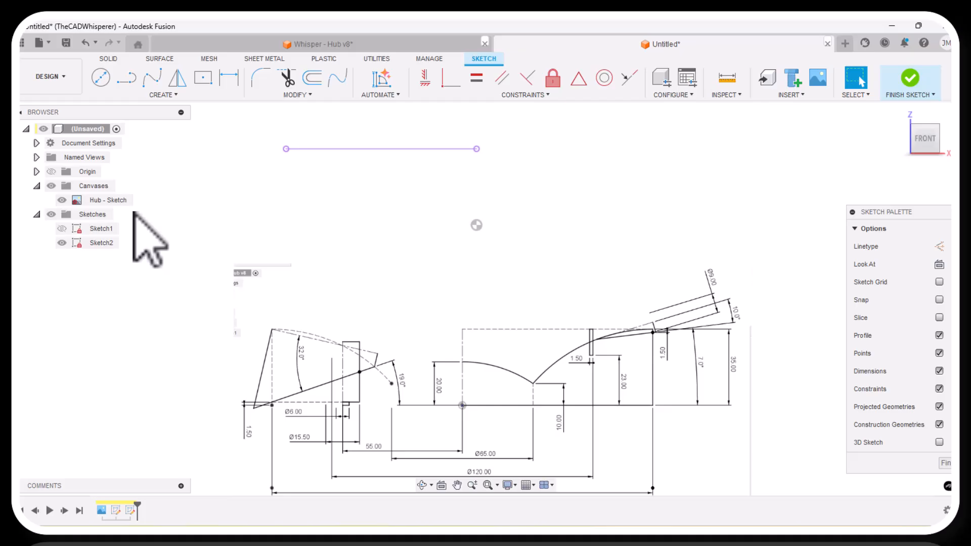
left_click(336, 149)
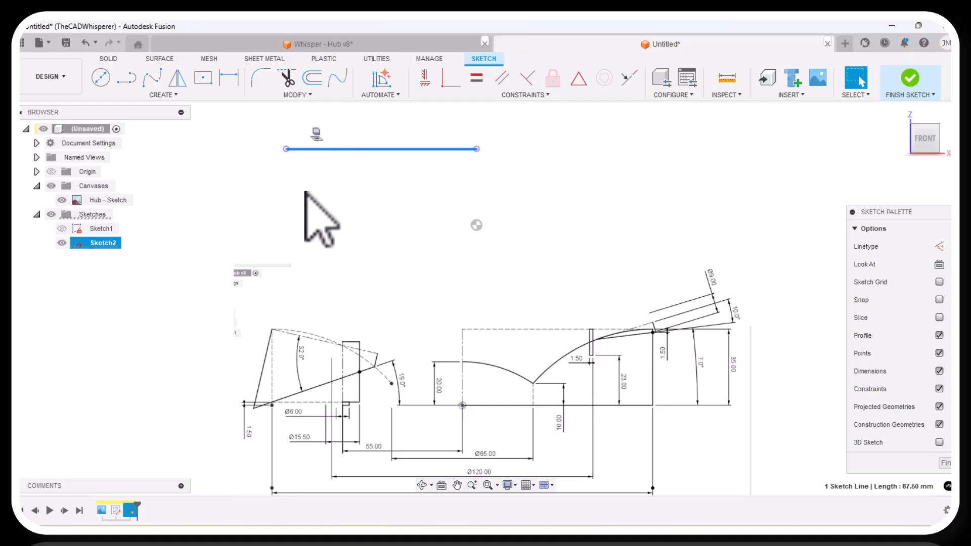
key("x")
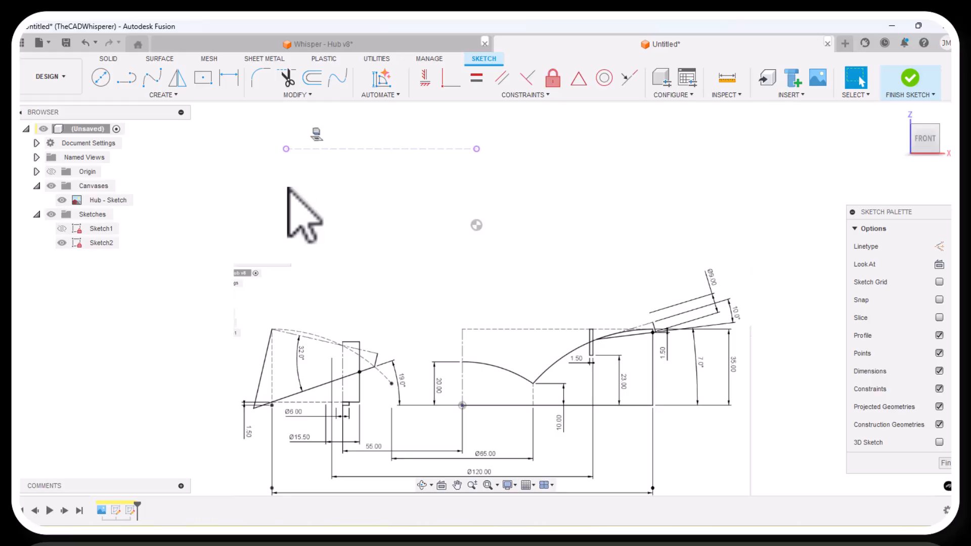
Sketch a two-point rectangle about 5.7 mm wide and 27.9 mm tall hanging down from the projected construction line.
left_click(138, 96)
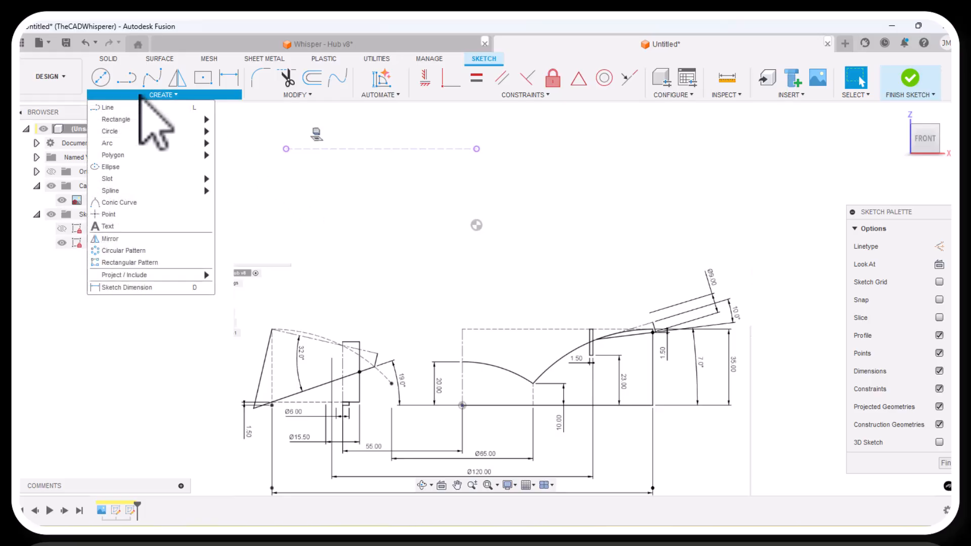
mouse_move(133, 120)
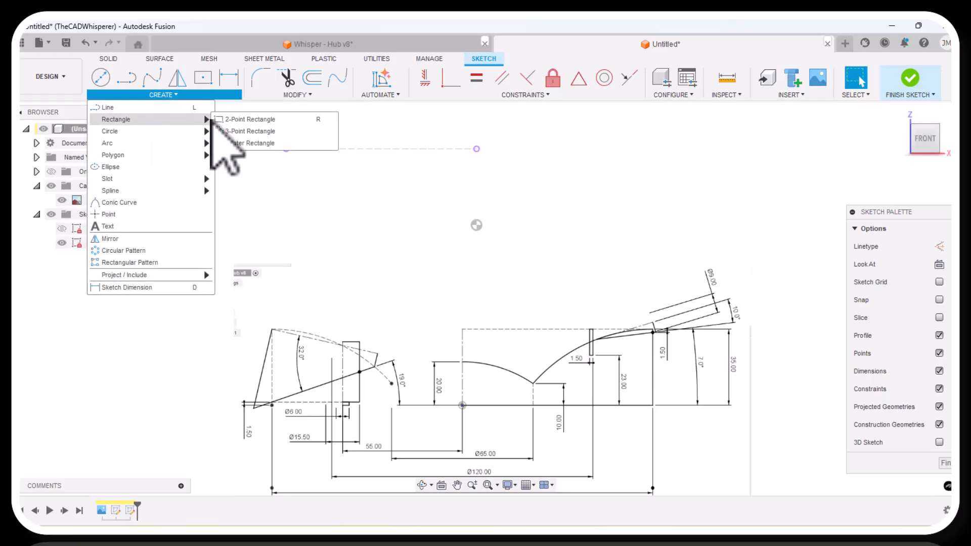
left_click(223, 120)
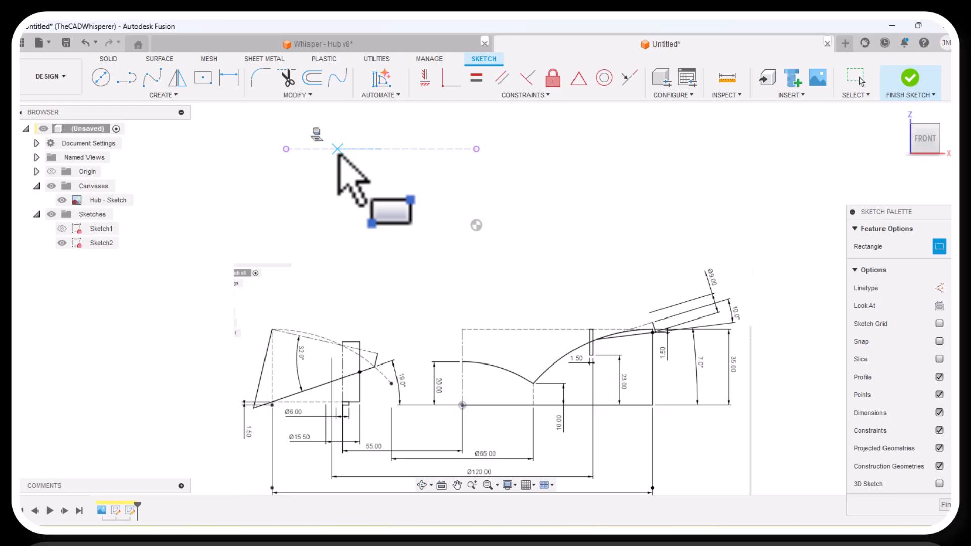
left_click(337, 149)
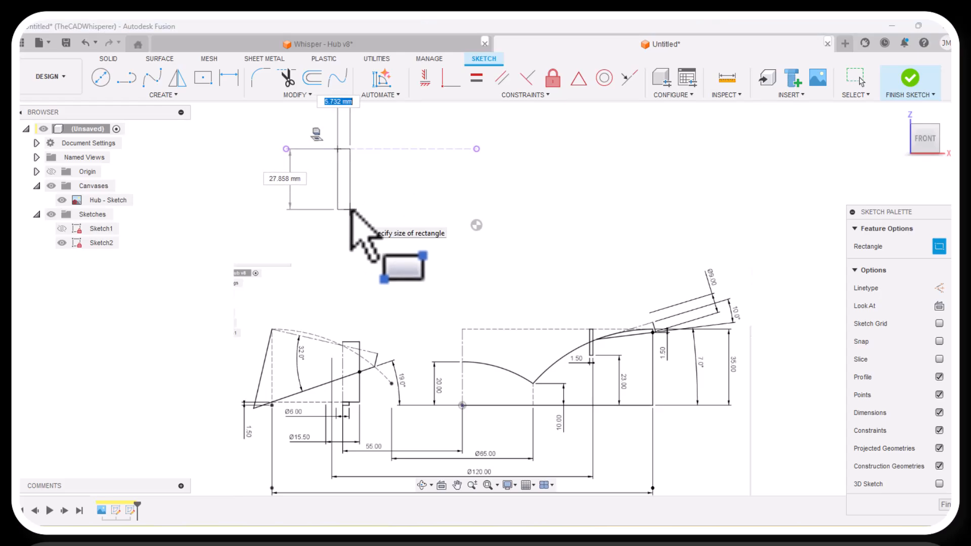
left_click(351, 209)
right_click(352, 212)
left_click(397, 227)
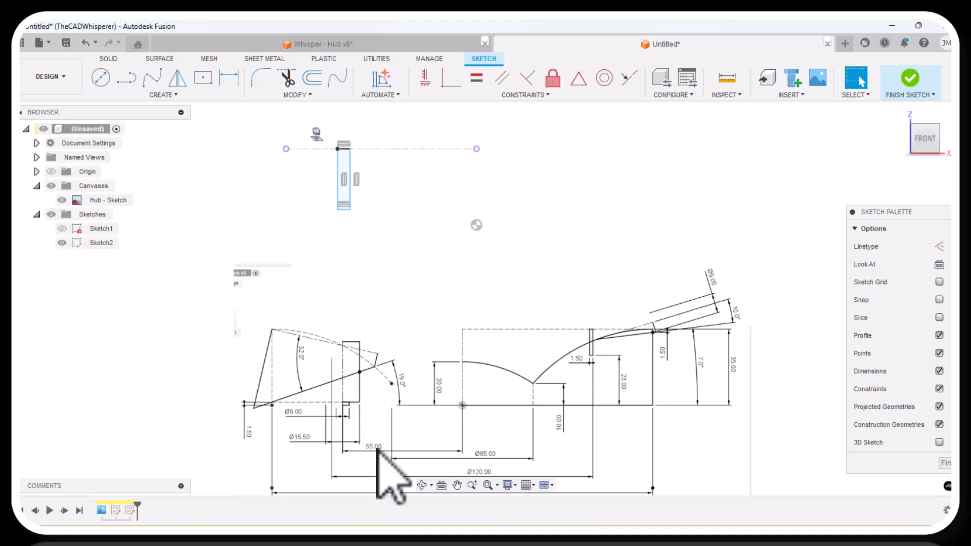
scroll(377, 493, "up", 2)
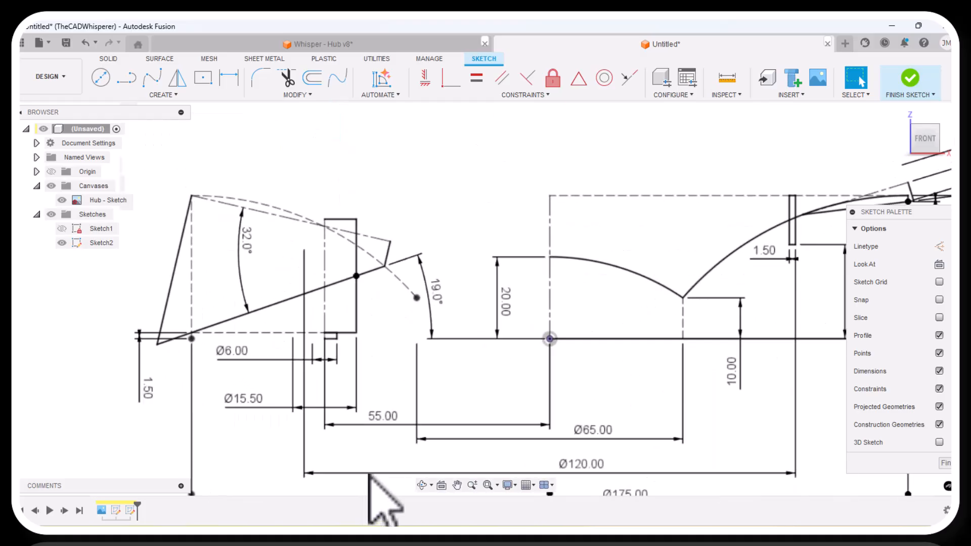
Try to dimension the rectangle's right edge 55 mm horizontally from the origin.
scroll(380, 468, "down", 3)
scroll(361, 425, "down", 1)
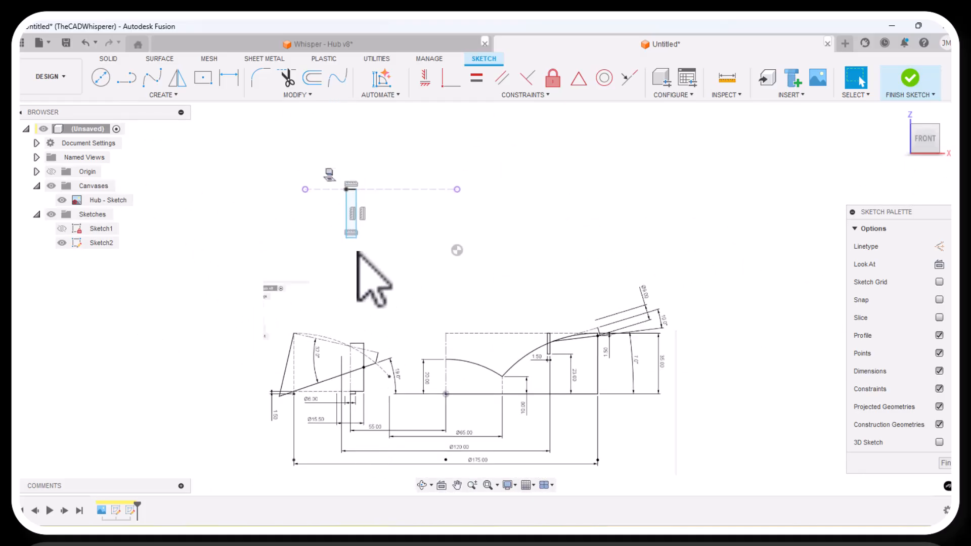
scroll(364, 242, "up", 2)
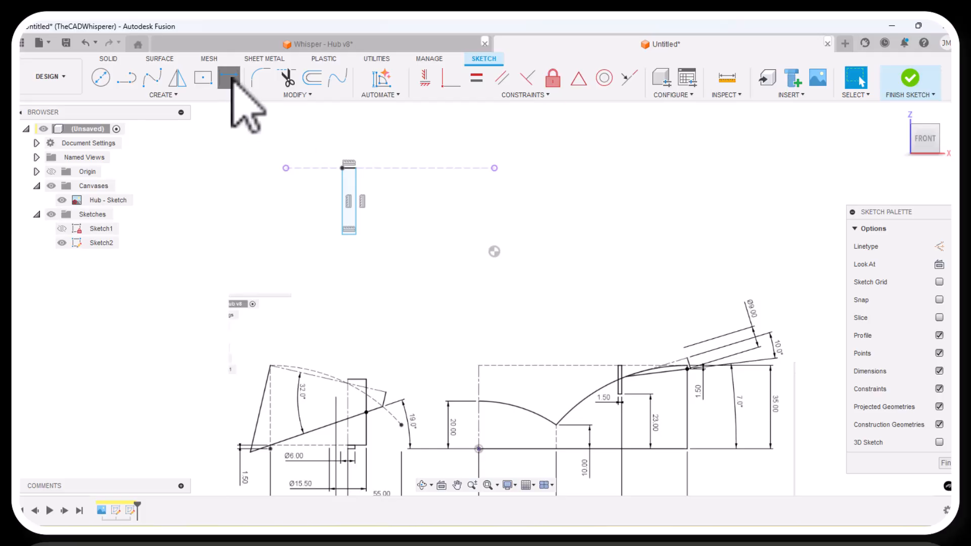
left_click(229, 78)
left_click(356, 202)
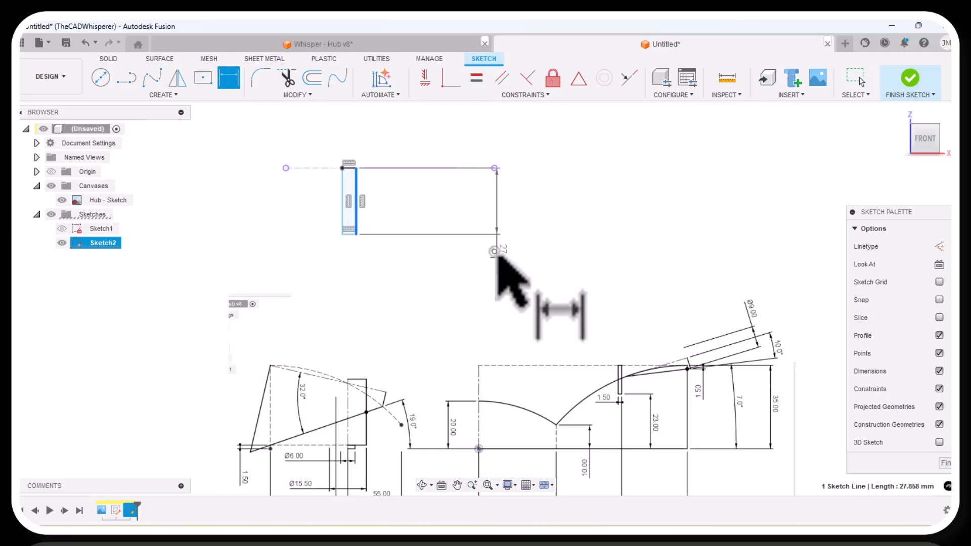
left_click(494, 252)
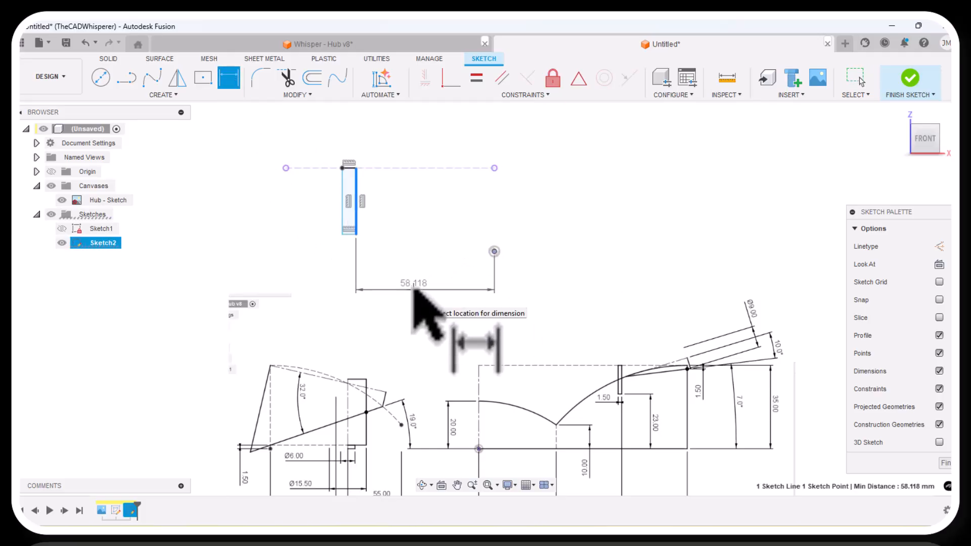
left_click(414, 288)
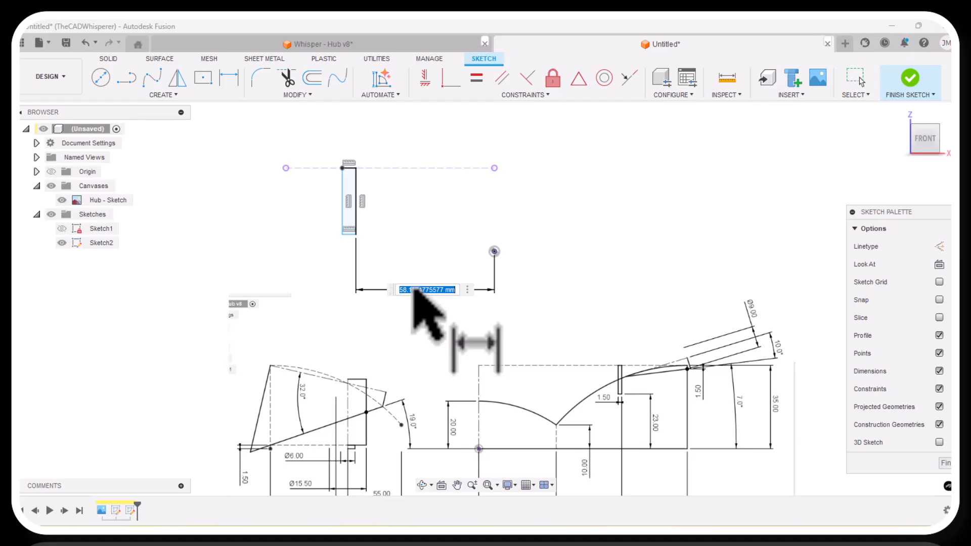
type("55")
key("Return")
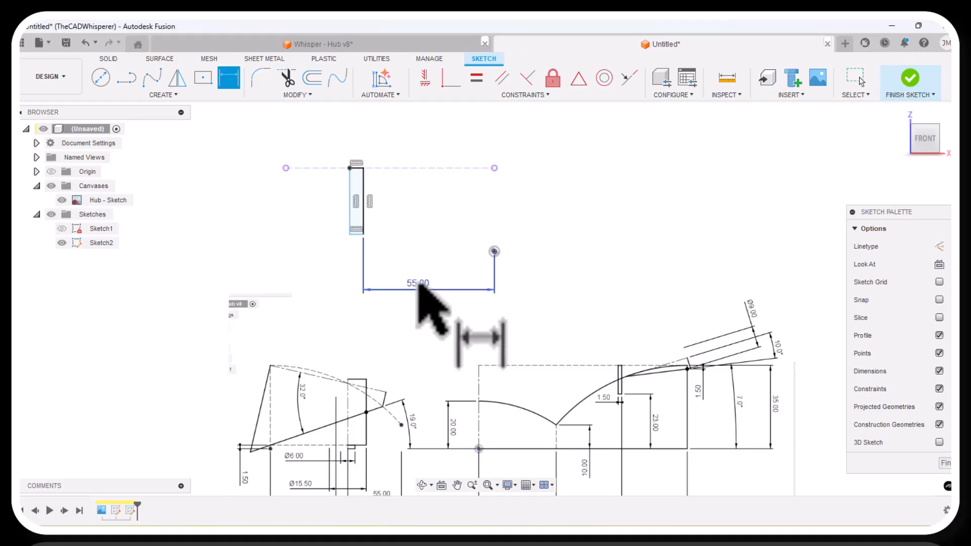
left_click(86, 45)
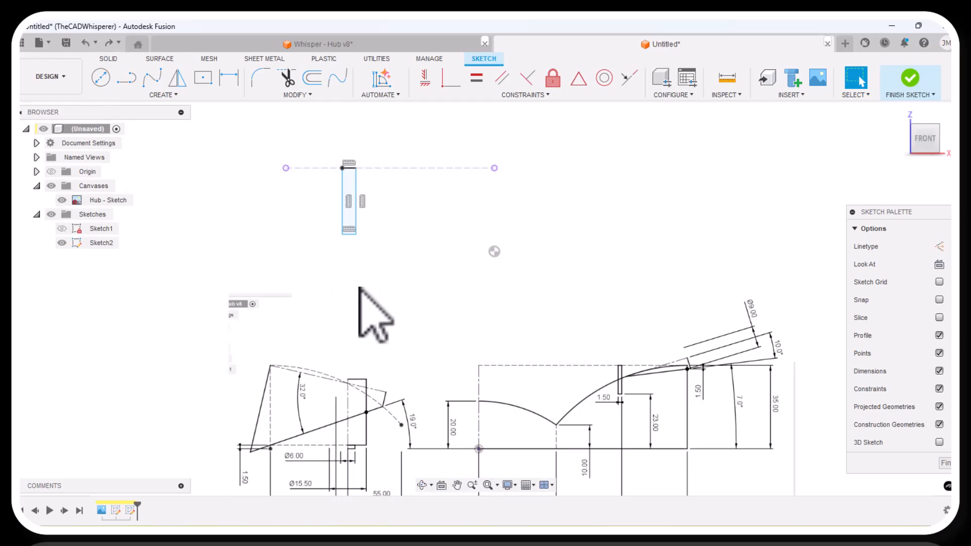
Sketch a two-point rectangle about 2.9 mm wide and 5.4 mm tall hanging down from the larger rectangle's lower-left corner.
scroll(354, 286, "up", 2)
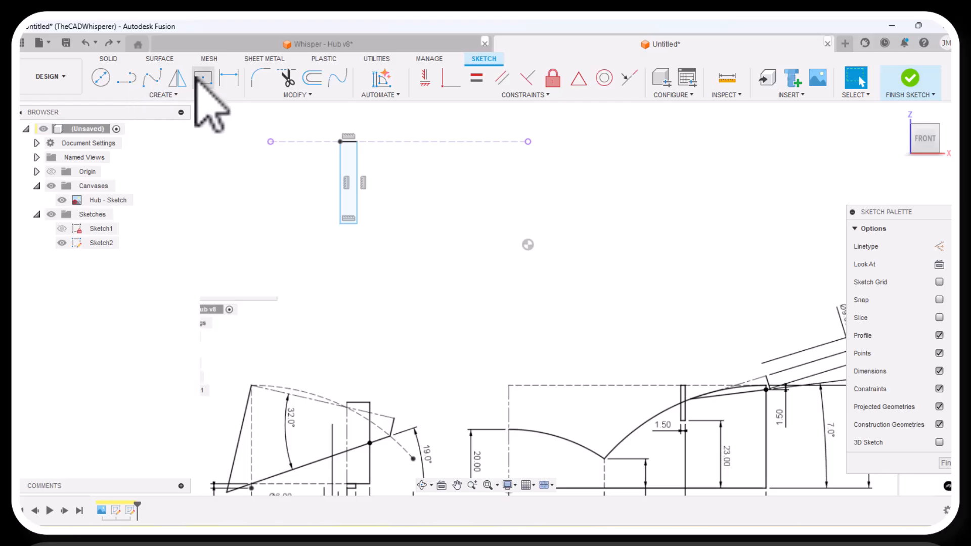
left_click(152, 95)
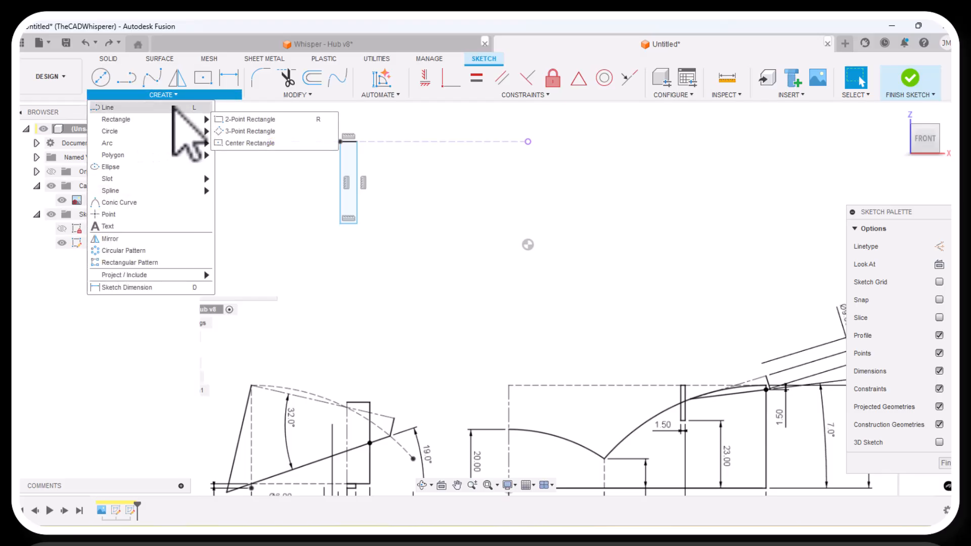
mouse_move(205, 119)
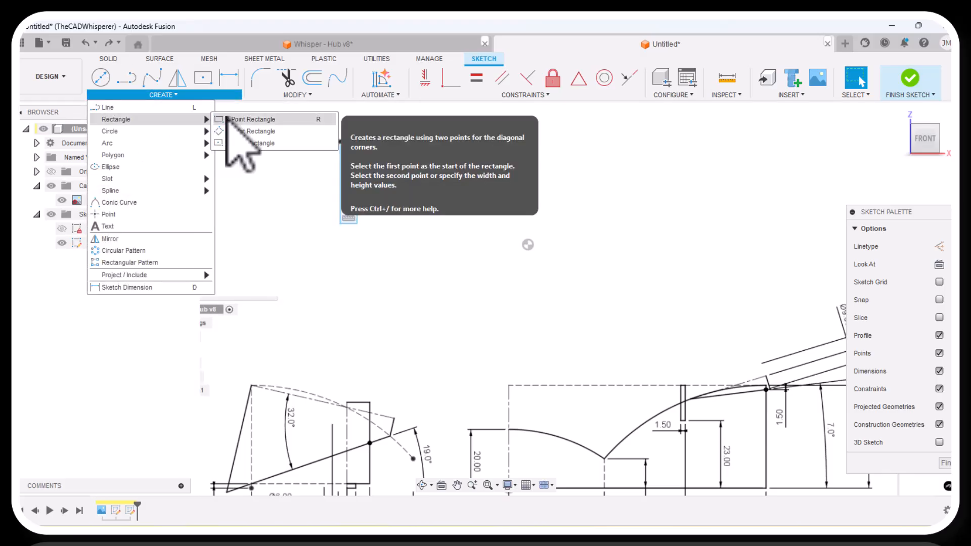
left_click(242, 121)
scroll(334, 220, "up", 3)
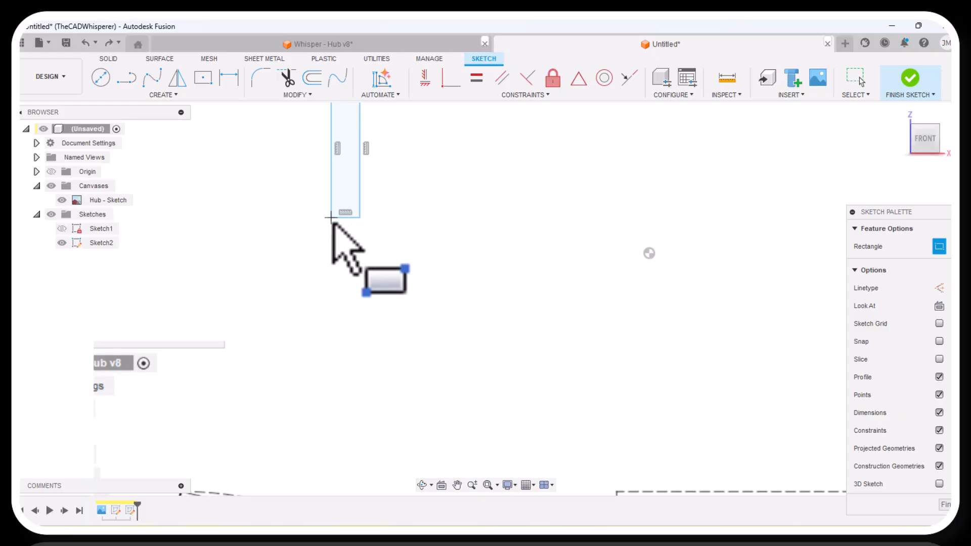
left_click(331, 217)
left_click(346, 245)
right_click(267, 254)
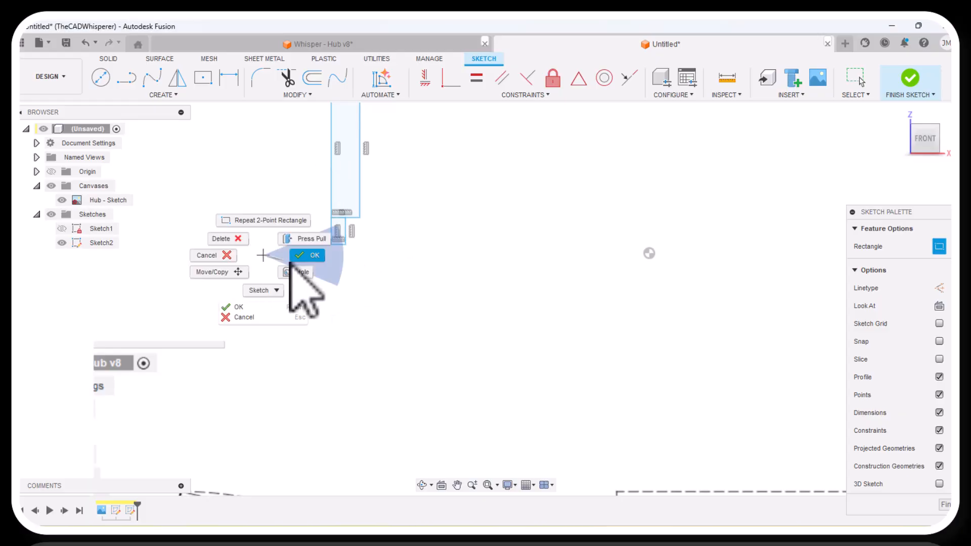
left_click(304, 256)
Convert the left edges of both the small and the large rectangle to centerlines.
scroll(319, 253, "down", 2)
scroll(323, 258, "up", 2)
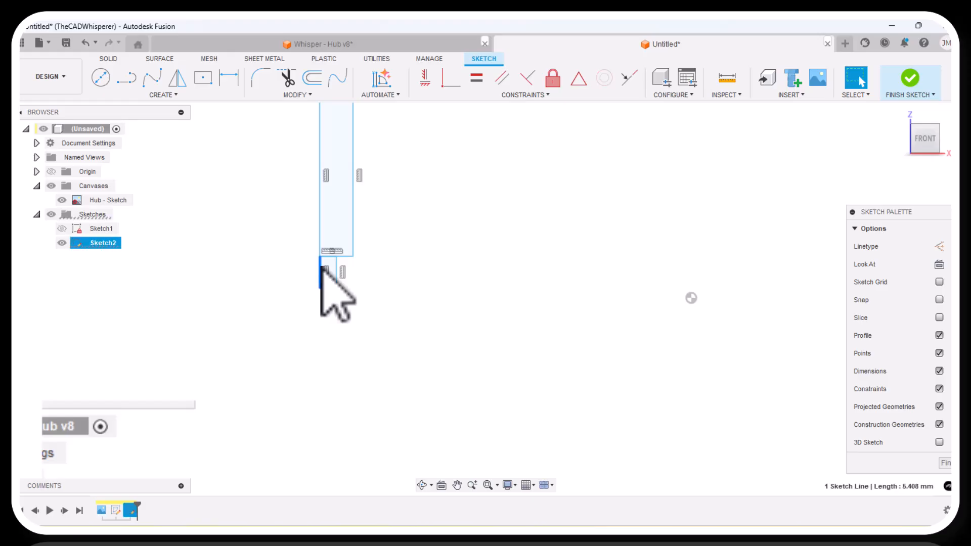
right_click(322, 269)
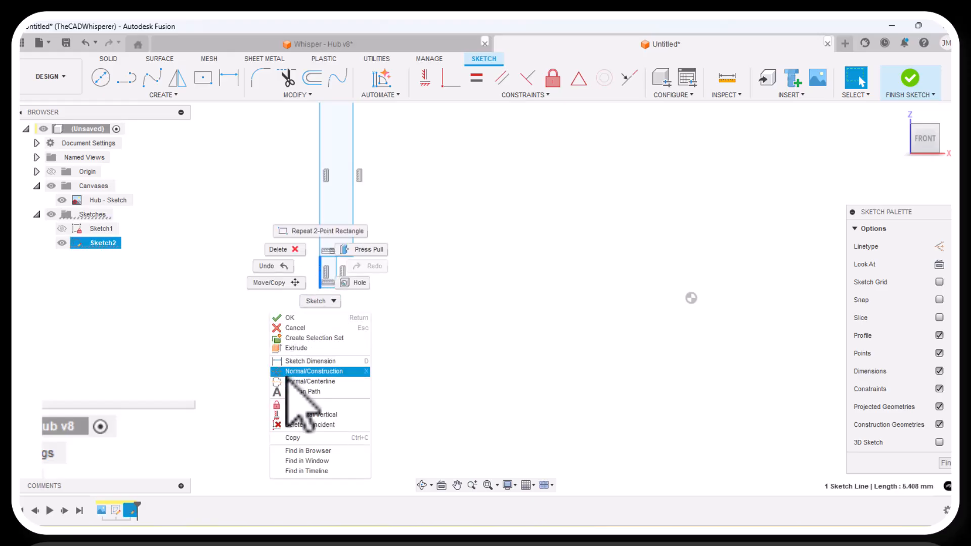
left_click(286, 381)
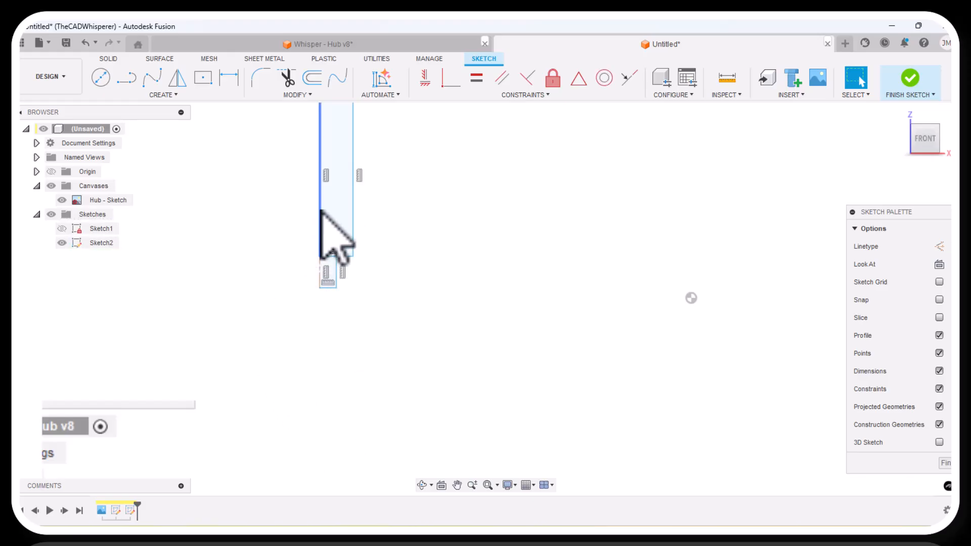
right_click(321, 210)
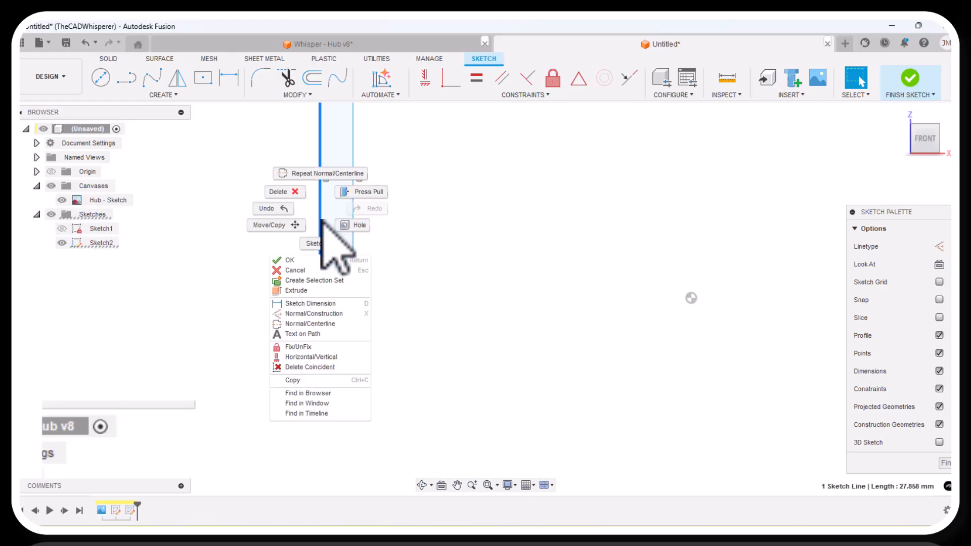
left_click(294, 324)
Apply a Coincident constraint between the origin and the small rectangle's bottom edge.
scroll(265, 283, "down", 2)
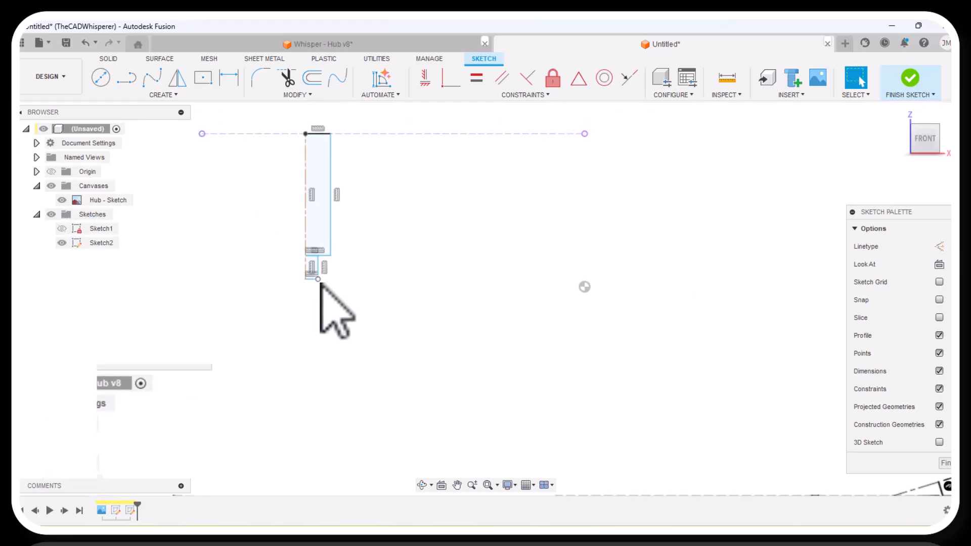
left_click(450, 77)
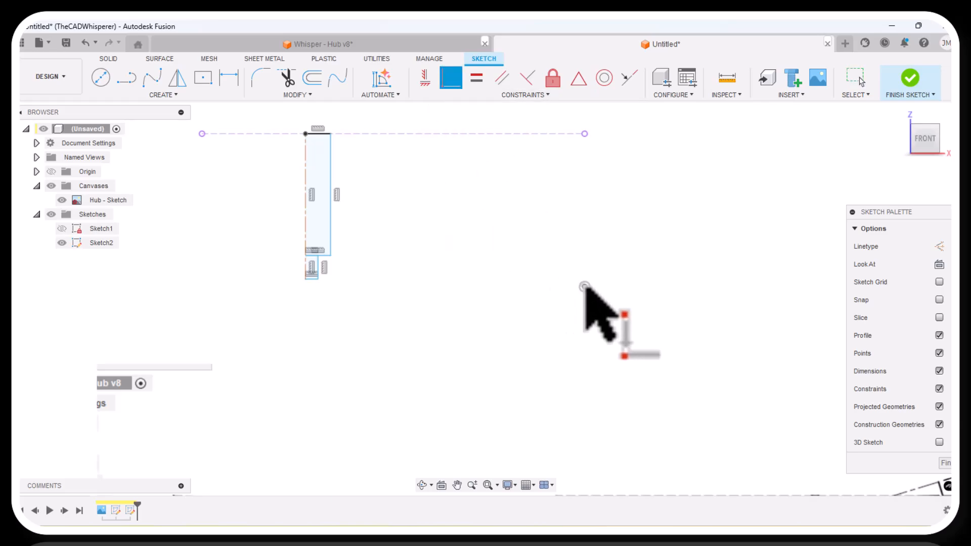
scroll(349, 299, "up", 3)
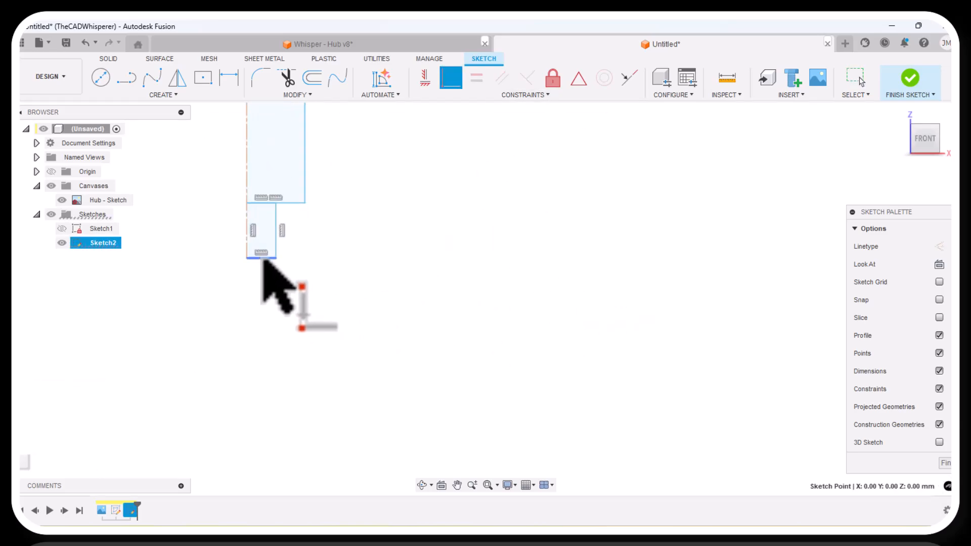
scroll(320, 282, "down", 3)
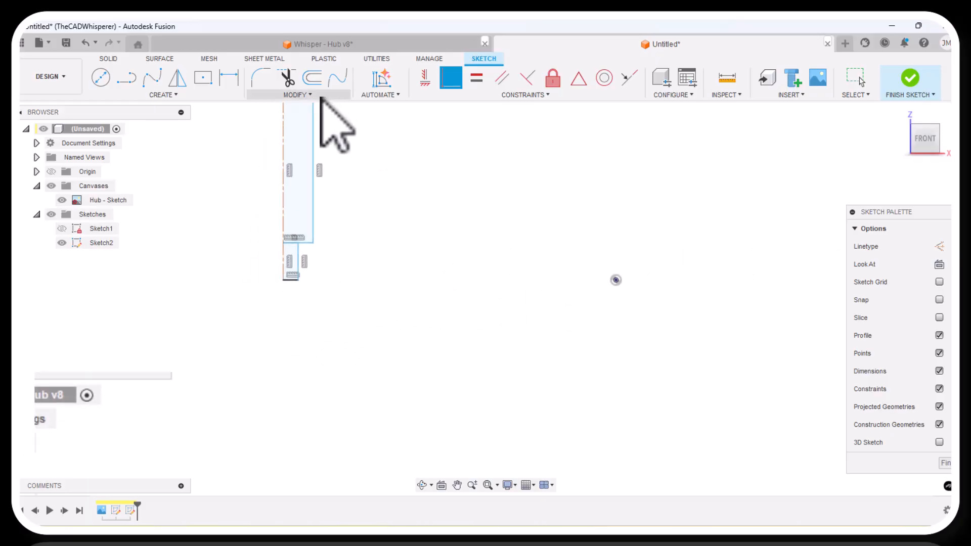
Dimension the horizontal distance from the small rectangle's lower-left corner to the origin as 55 mm.
left_click(229, 78)
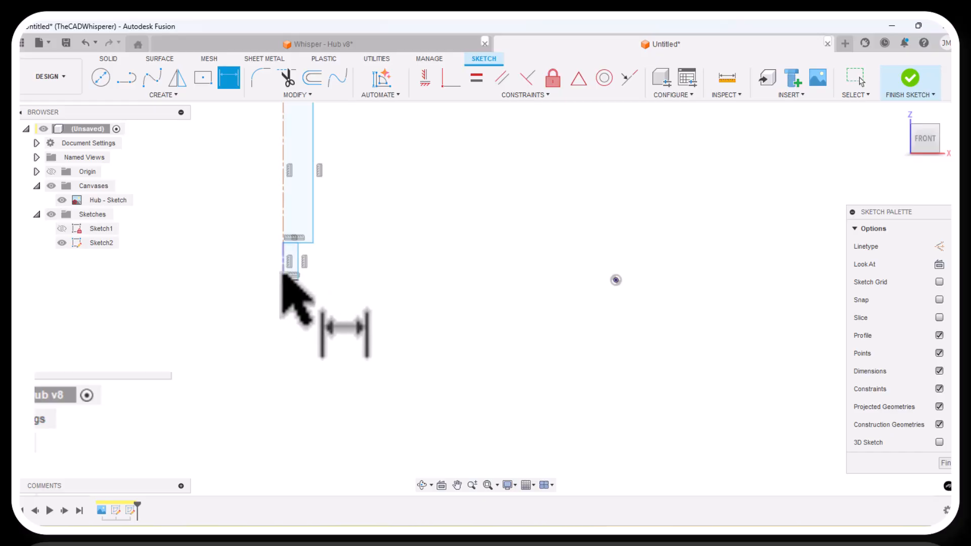
left_click(283, 280)
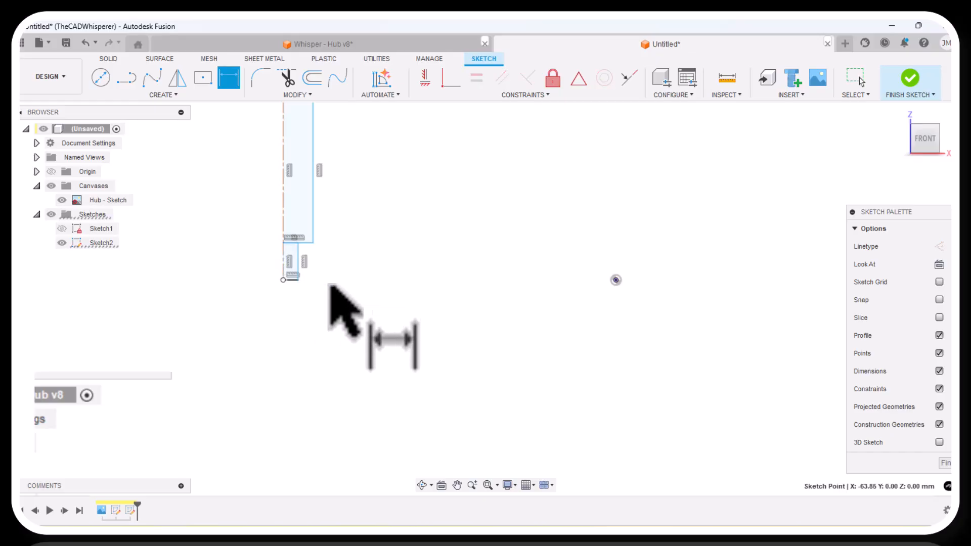
left_click(616, 280)
left_click(454, 343)
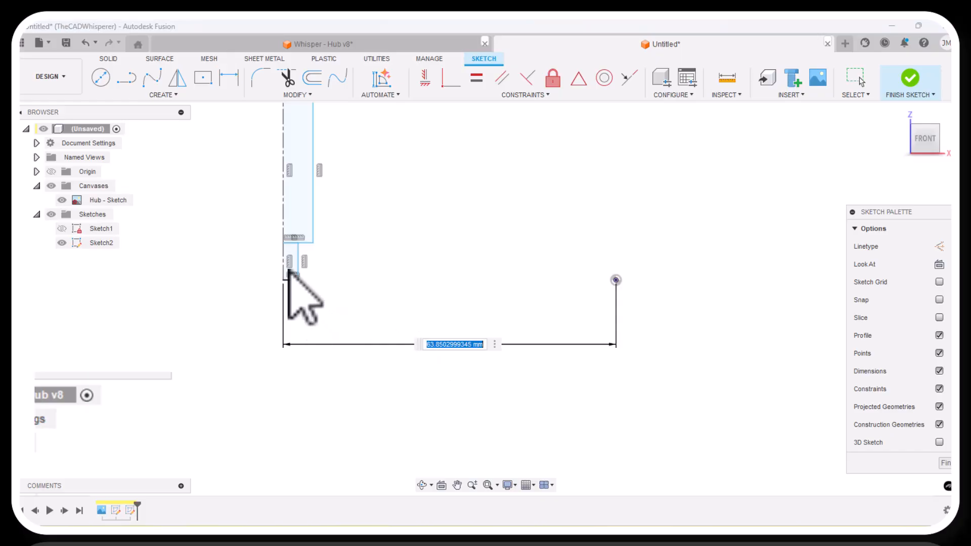
scroll(427, 234, "down", 5)
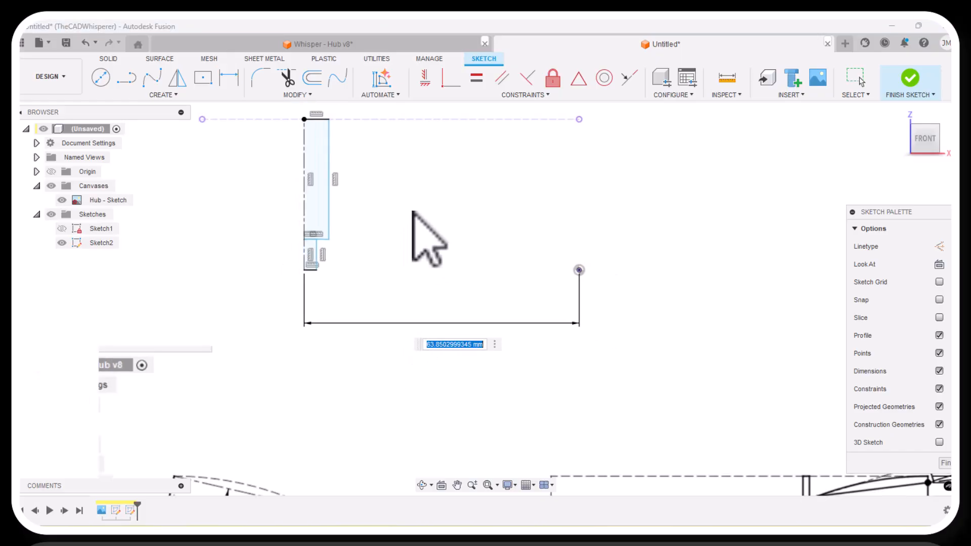
scroll(413, 456, "up", 3)
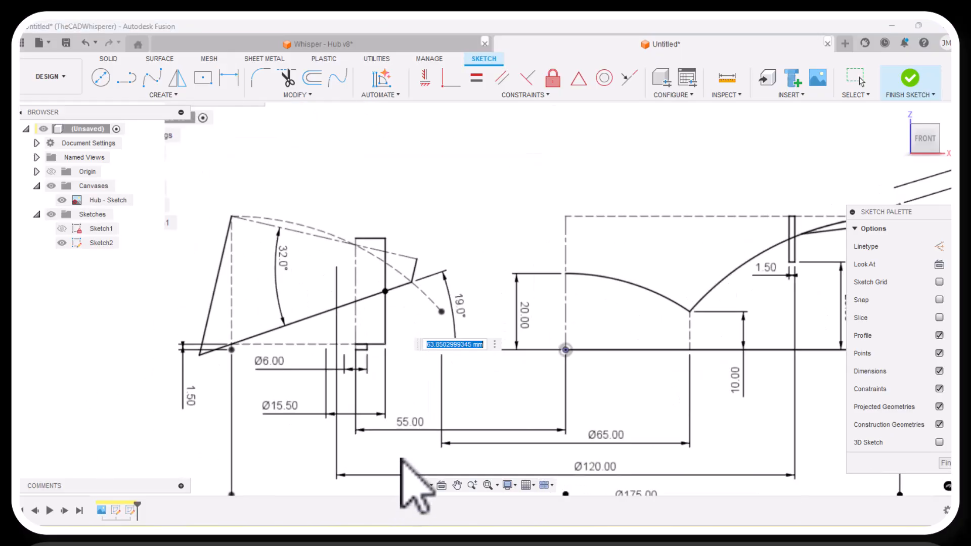
scroll(394, 455, "down", 4)
scroll(405, 283, "up", 4)
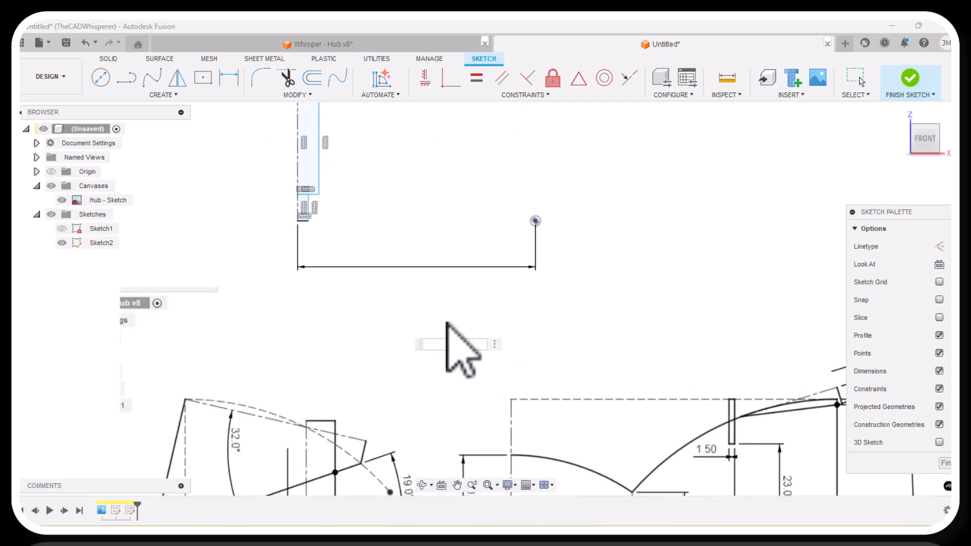
key("Return")
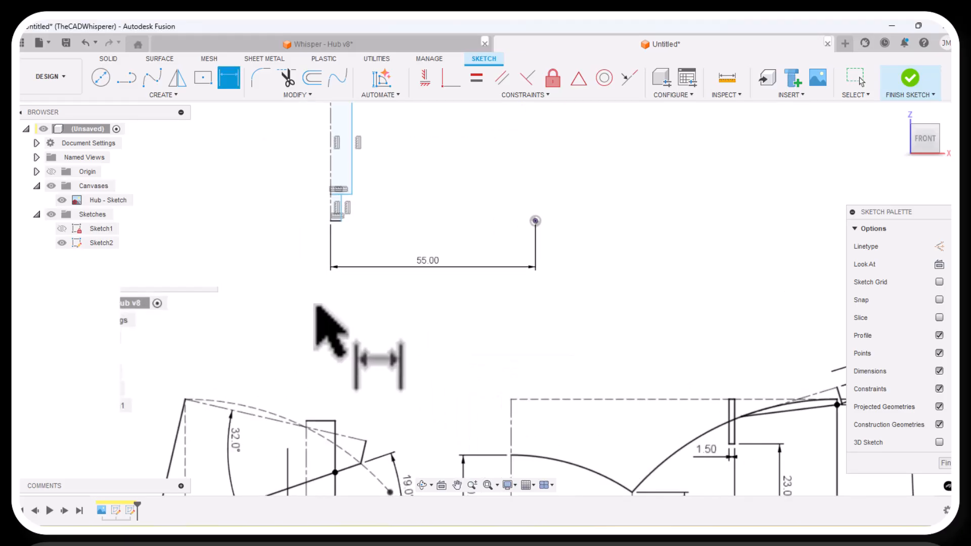
Add a 6 mm diameter dimension between the small rectangle's centerline and its lower-right corner.
scroll(324, 323, "down", 4)
scroll(328, 329, "up", 5)
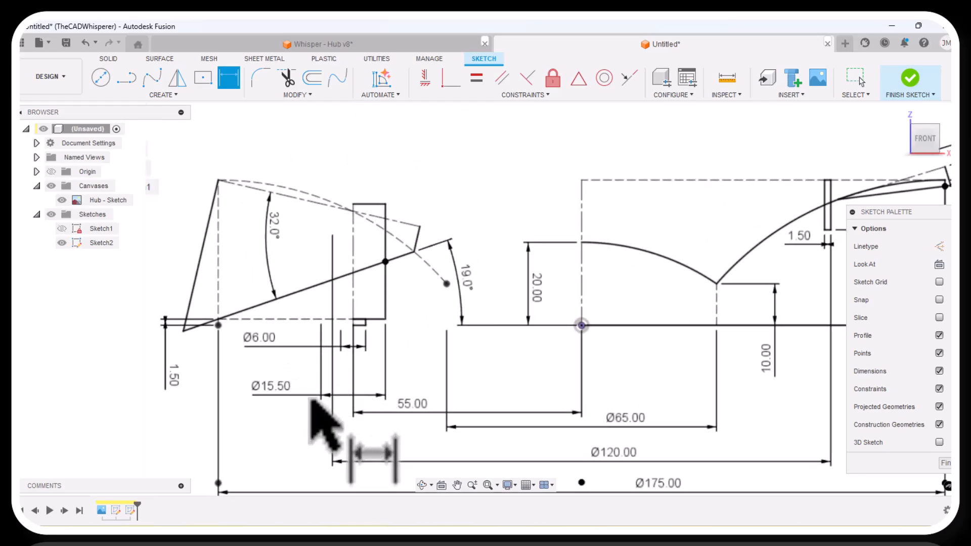
scroll(304, 412, "down", 3)
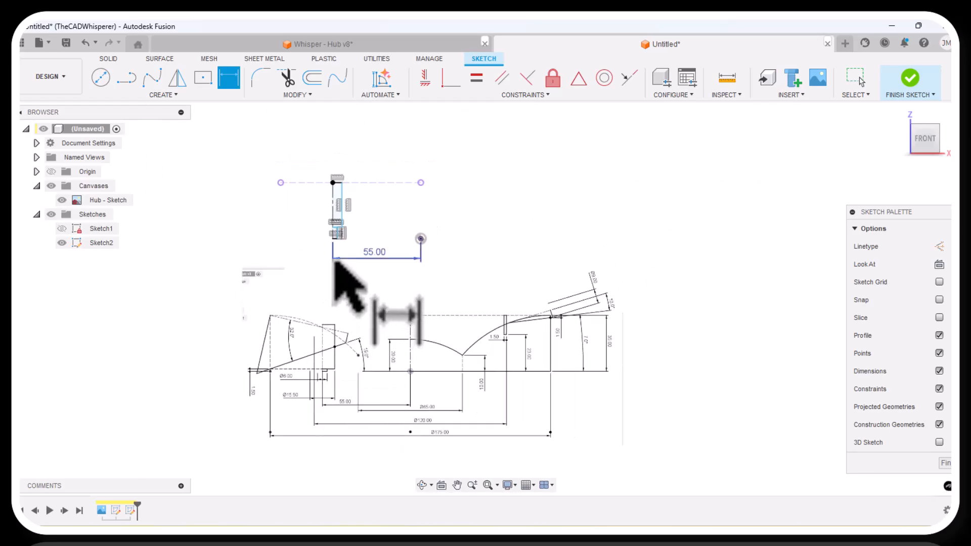
scroll(339, 253, "up", 5)
scroll(332, 215, "up", 3)
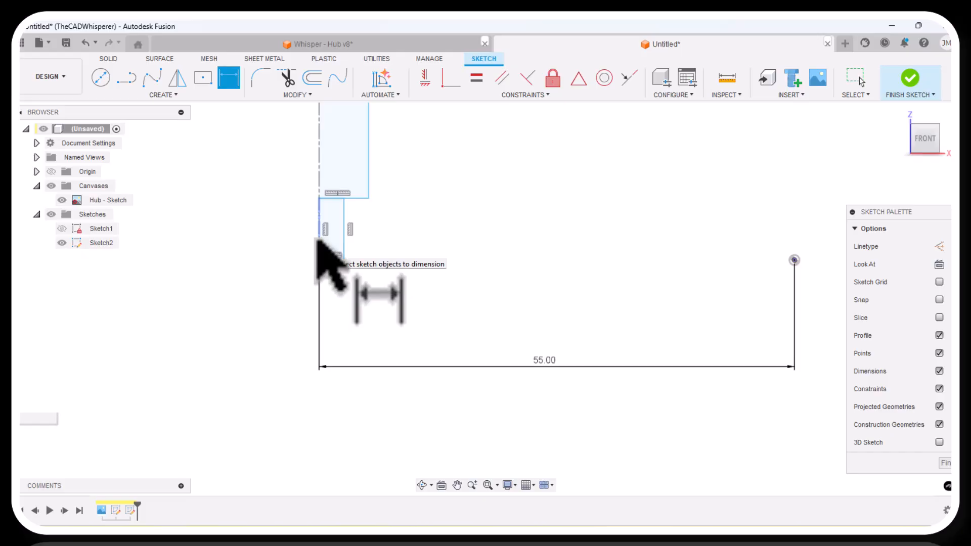
left_click(343, 233)
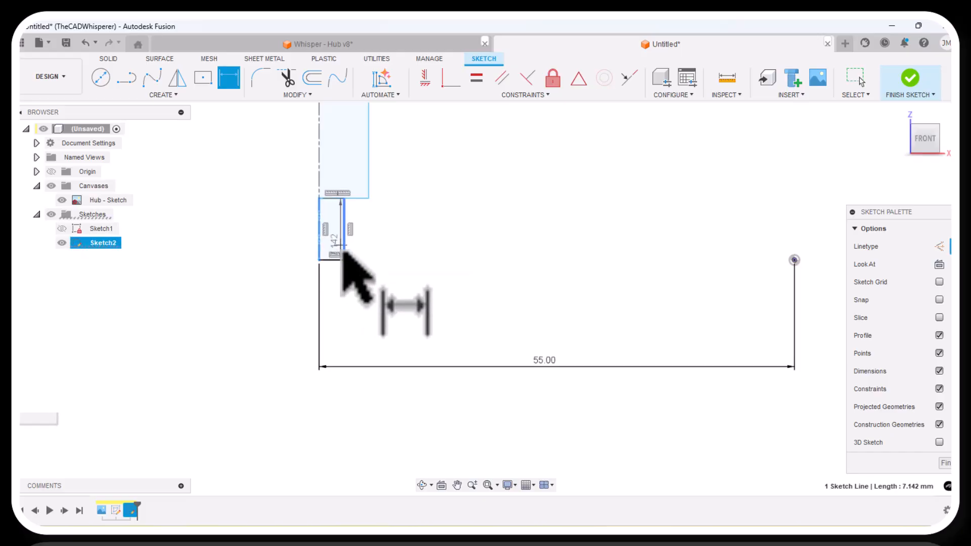
left_click(344, 260)
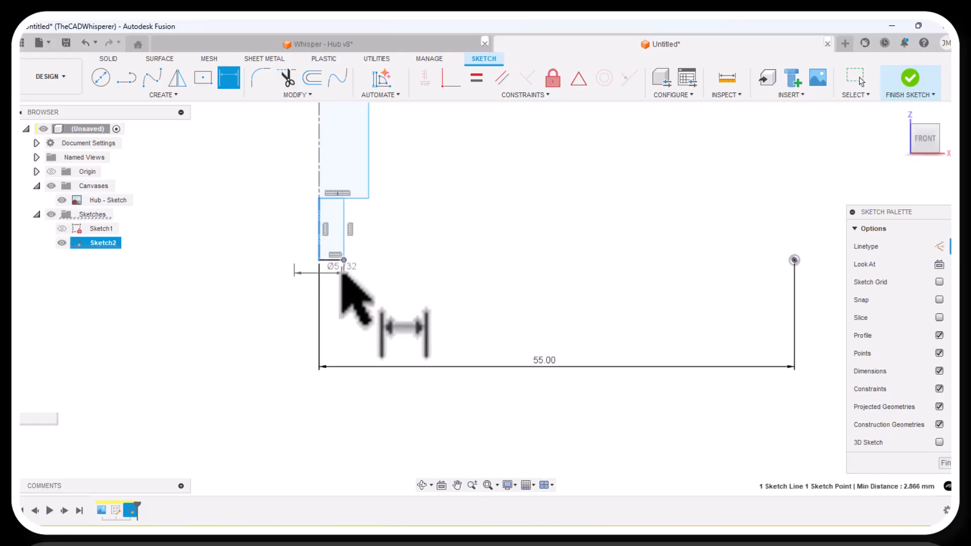
left_click(376, 297)
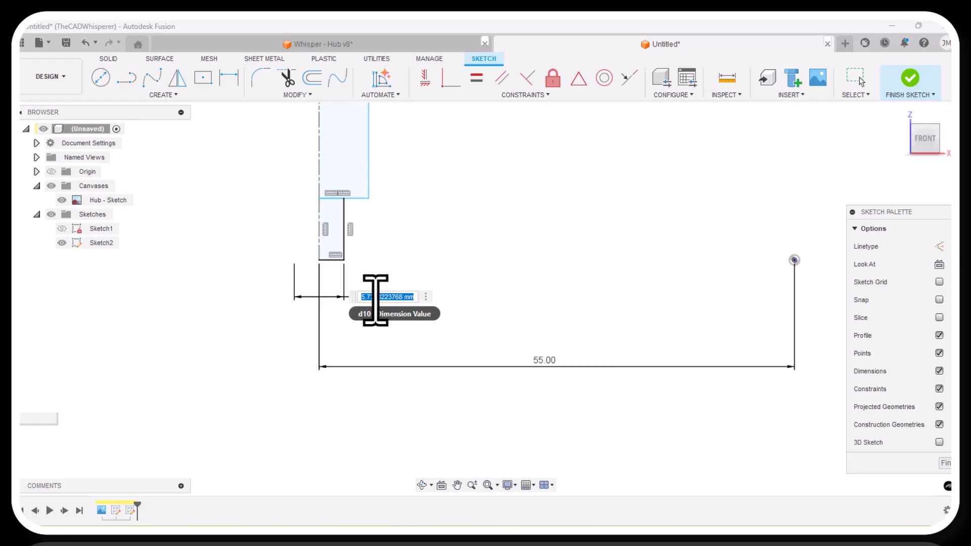
type("6")
key("Return")
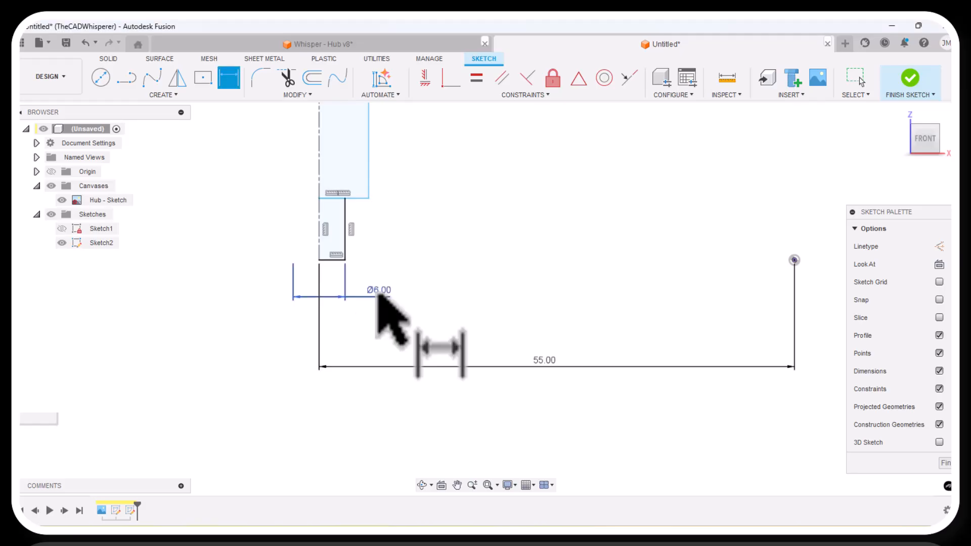
Add a 15.5 mm diameter dimension between the centerline and the large rectangle's lower-right corner, placing it and the 6 mm dimension clear of the profile.
left_click(320, 227)
left_click(368, 199)
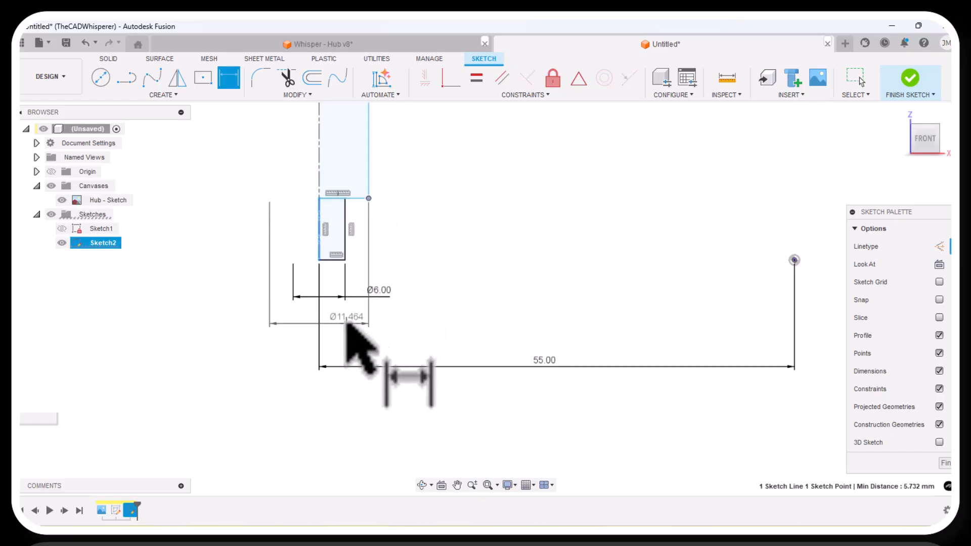
left_click(400, 325)
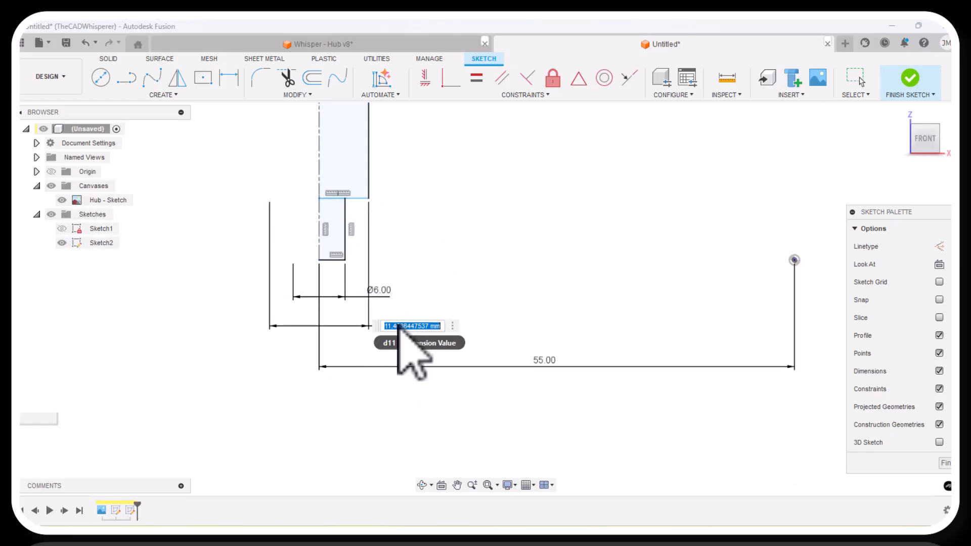
type("15.5")
key("Return")
key("Escape")
scroll(362, 296, "down", 2)
left_click_drag(378, 296, 416, 294)
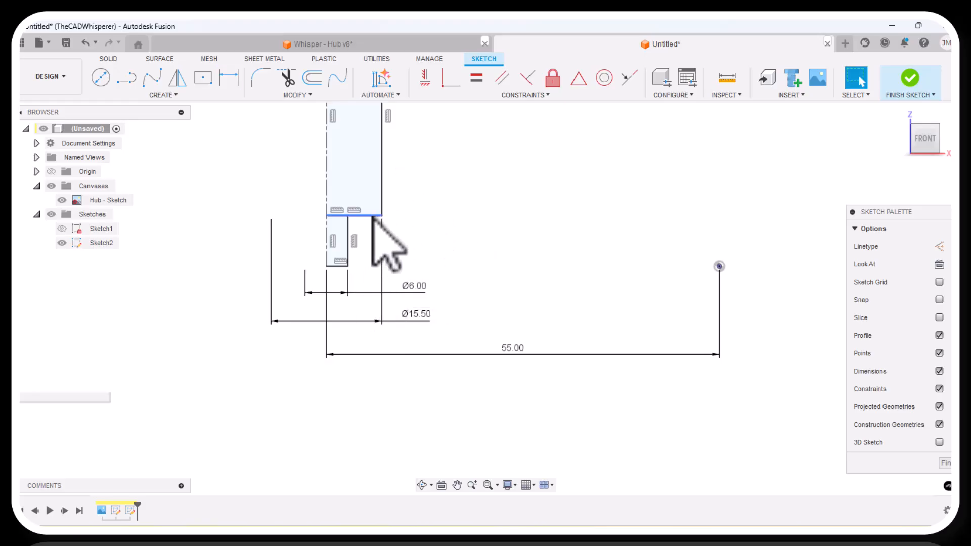
Dimension the vertical distance between the lower-right corners of the large and small rectangles as 1.5 mm.
mouse_move(382, 215)
left_mouse_down()
mouse_move(381, 252)
mouse_move(386, 188)
mouse_move(381, 224)
mouse_move(395, 268)
mouse_move(392, 208)
mouse_move(396, 239)
left_mouse_up()
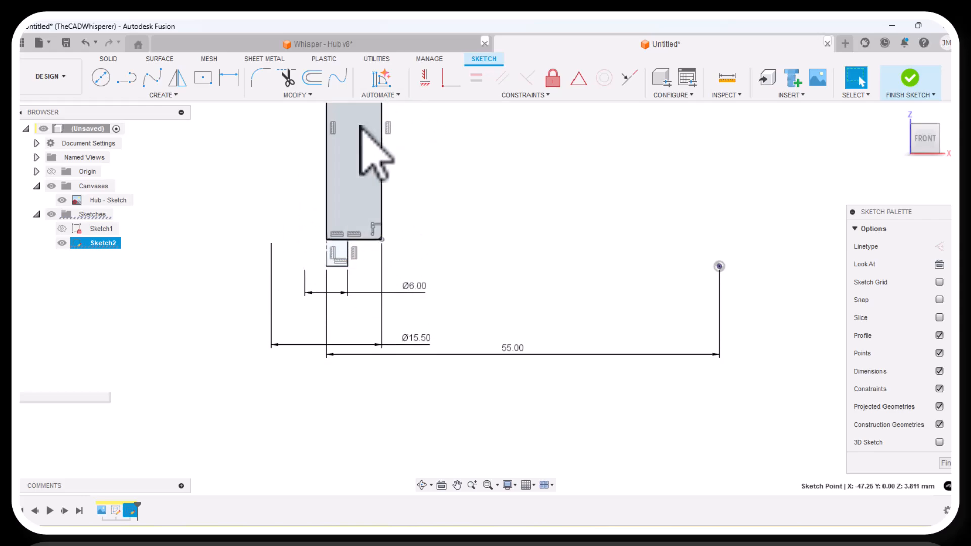
left_click(234, 81)
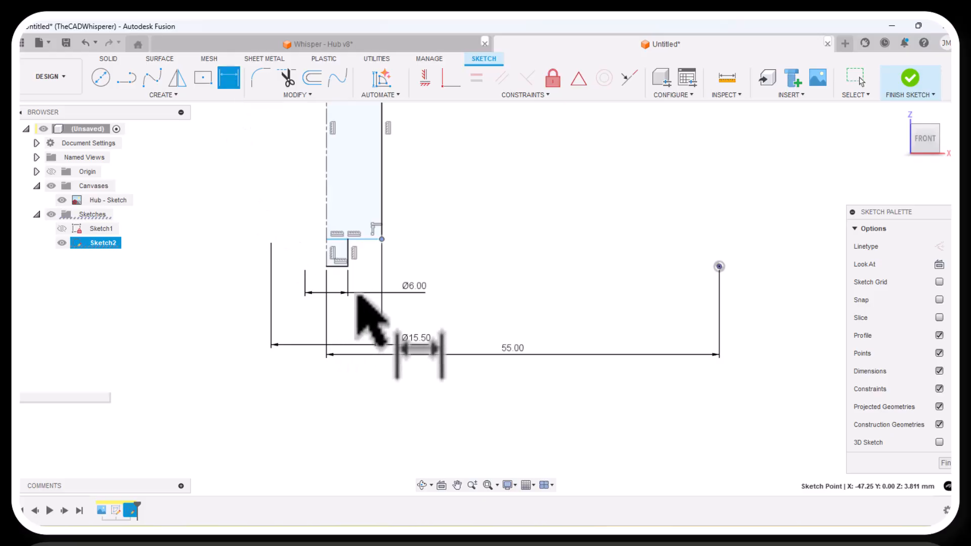
left_click(349, 266)
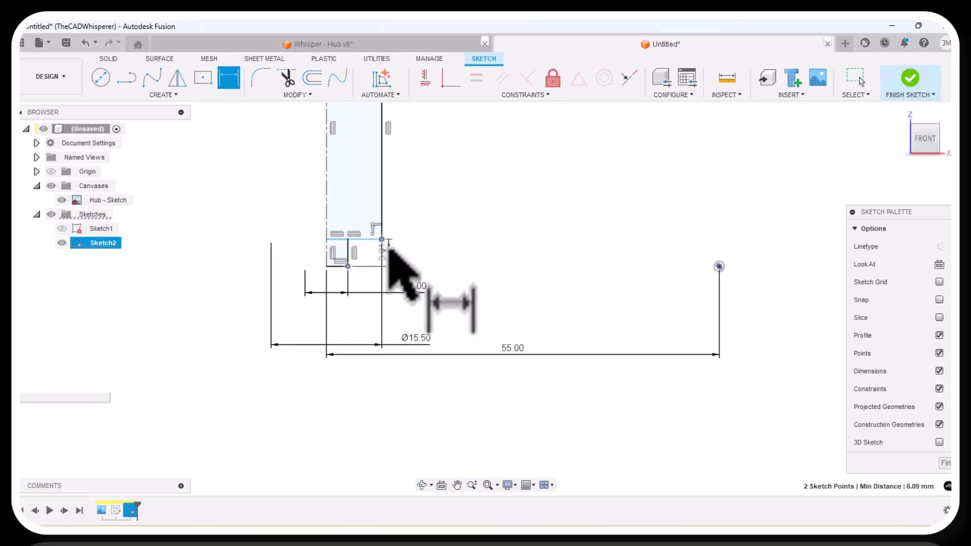
left_click(424, 248)
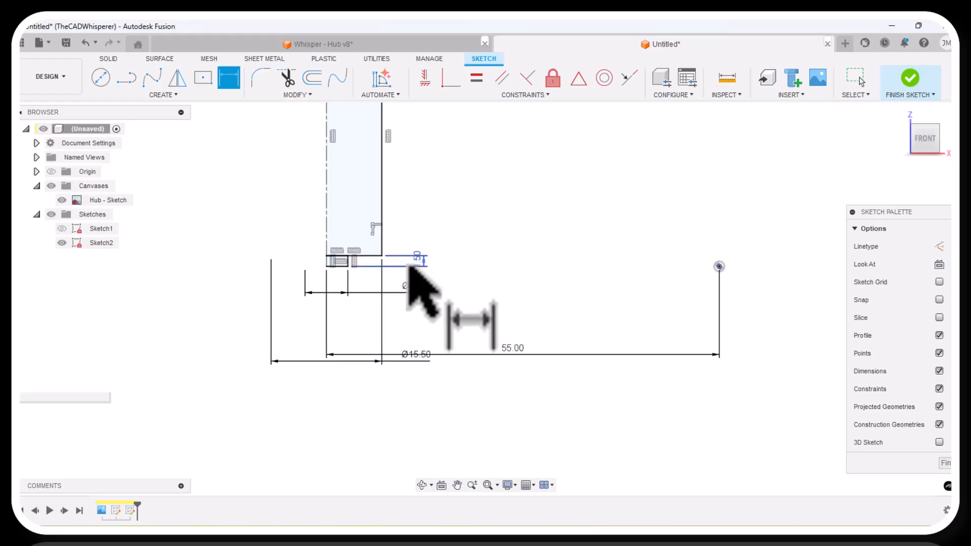
key("Escape")
Reposition the pin profile's 1.5, 6, 15.5 and 55 mm dimensions so they no longer overlap, and finish the sketch.
left_click_drag(423, 263, 421, 222)
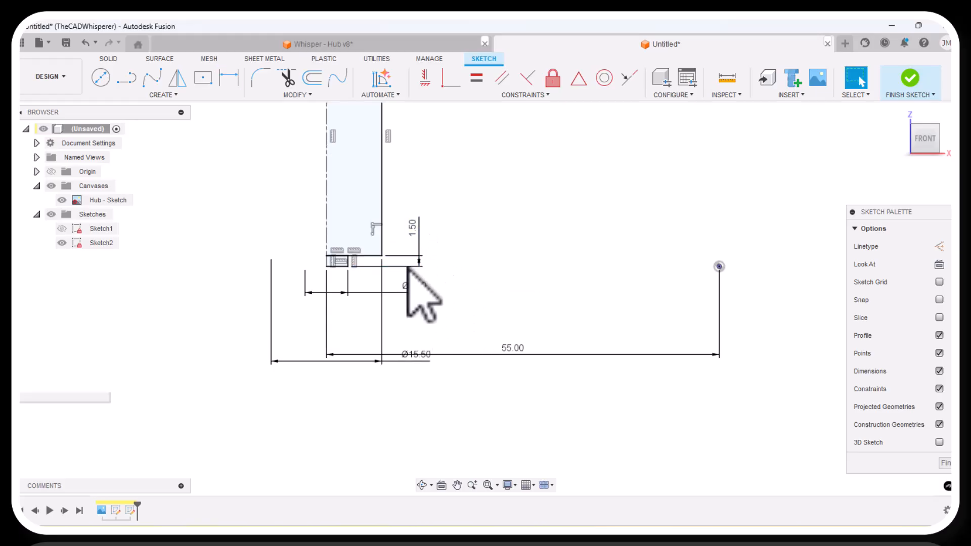
left_click_drag(411, 289, 413, 295)
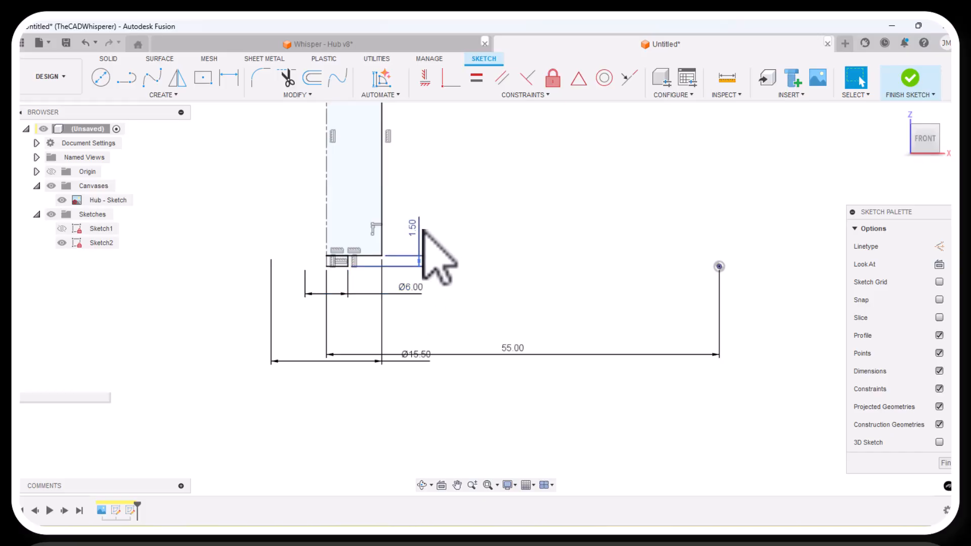
scroll(420, 236, "up", 1)
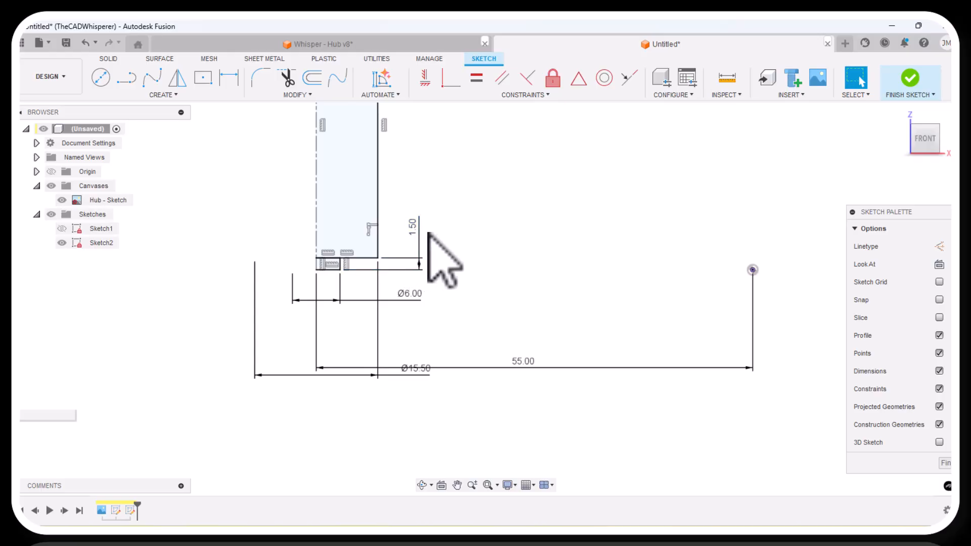
scroll(403, 244, "down", 9)
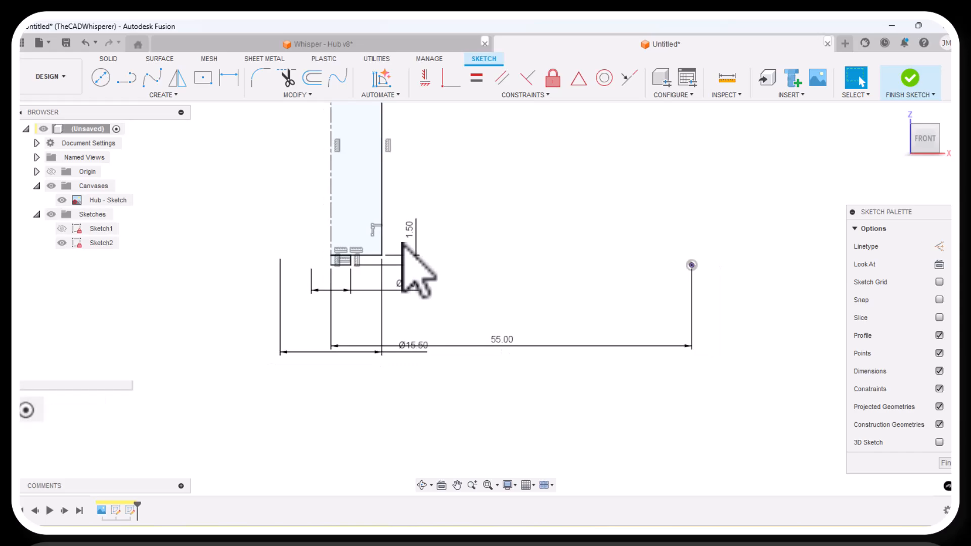
scroll(412, 214, "up", 2)
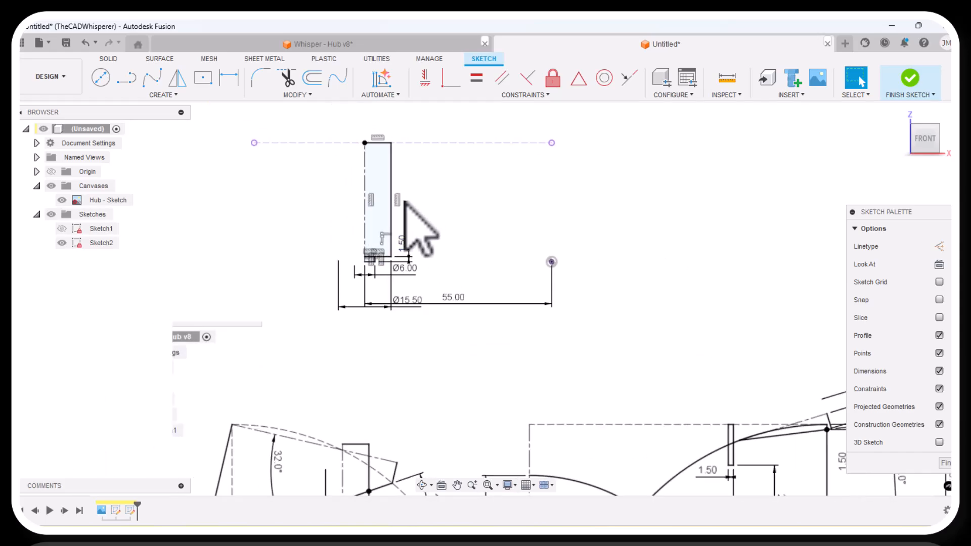
left_click_drag(399, 309, 461, 282)
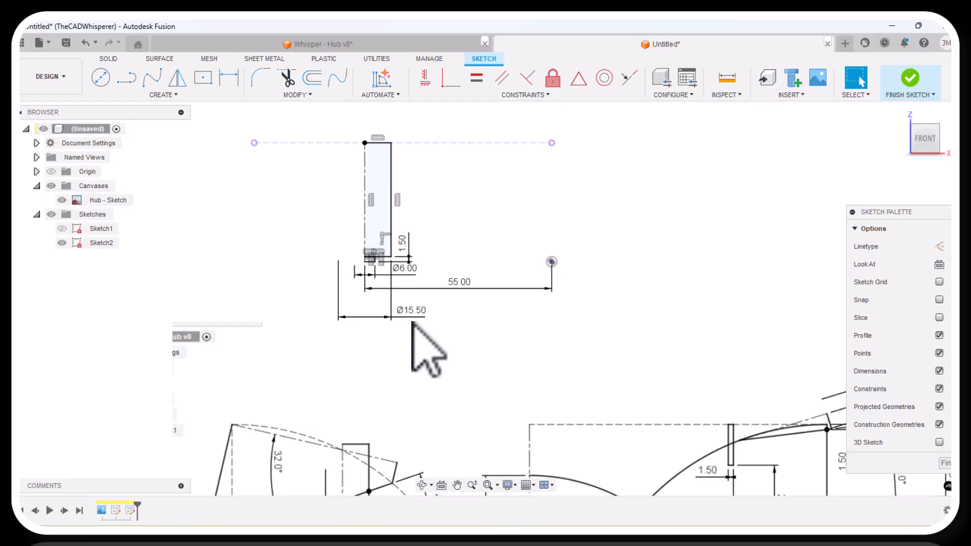
left_click_drag(412, 322, 422, 310)
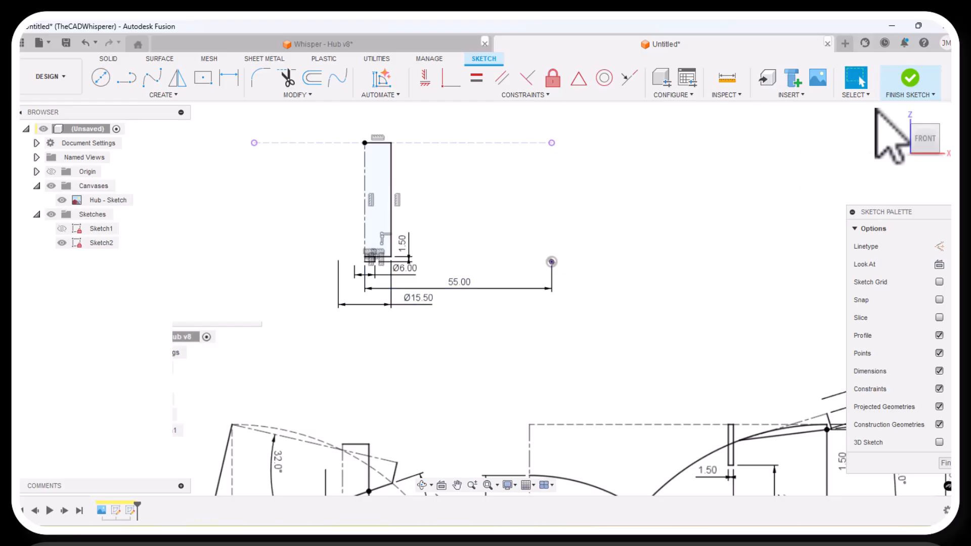
left_click(904, 83)
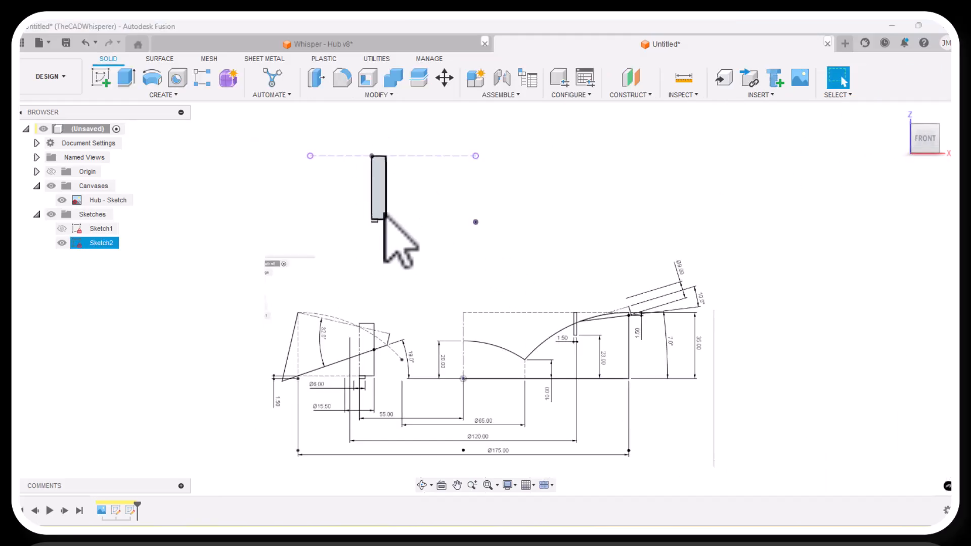
Start a new sketch on the front plane with Sketch1 shown and Sketch2 hidden.
left_click(62, 229)
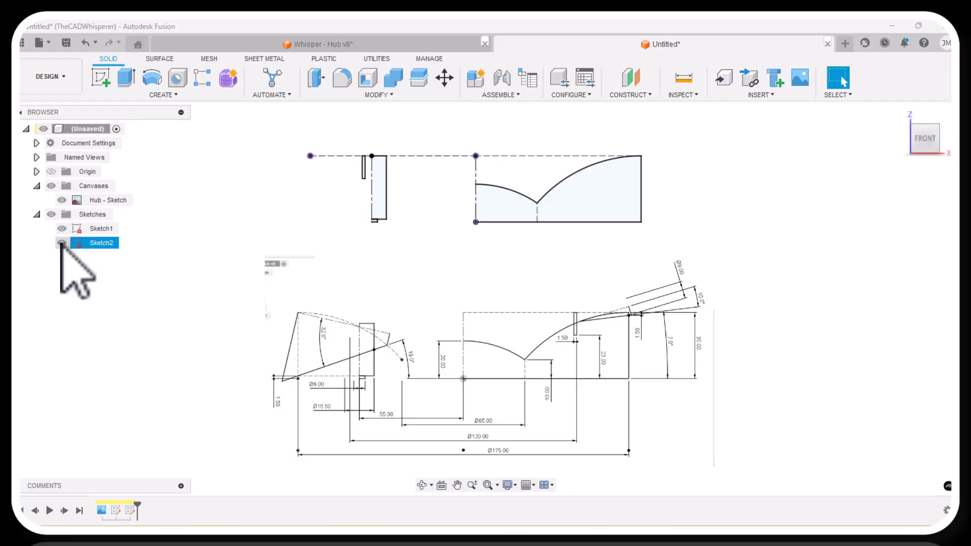
left_click(62, 243)
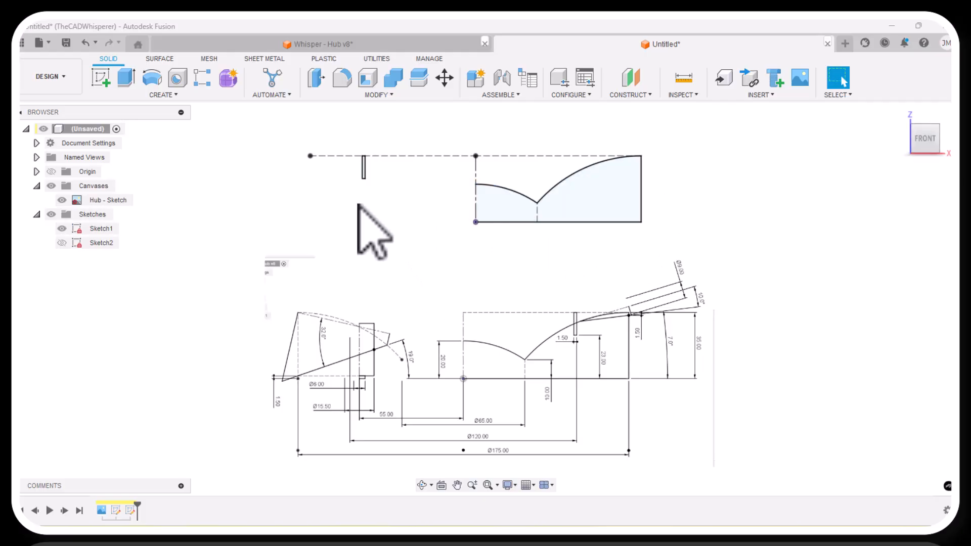
left_click(101, 78)
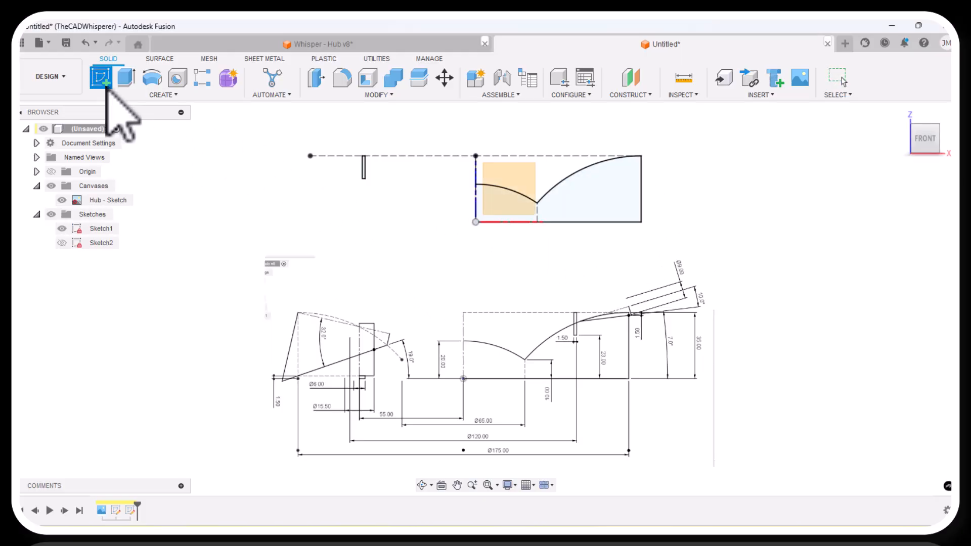
left_click(496, 170)
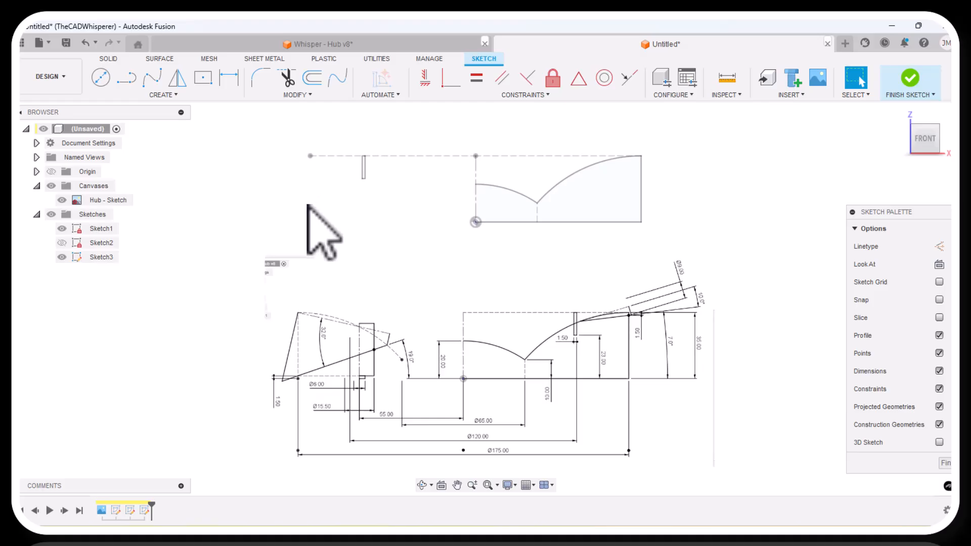
Project Sketch1's large outer arc and its right vertical edge into the new sketch.
key("p")
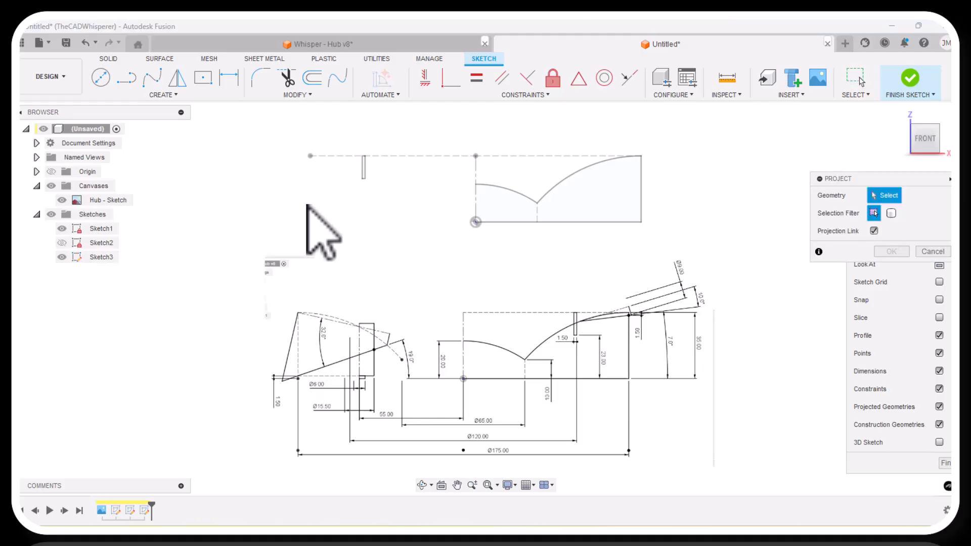
left_click(563, 180)
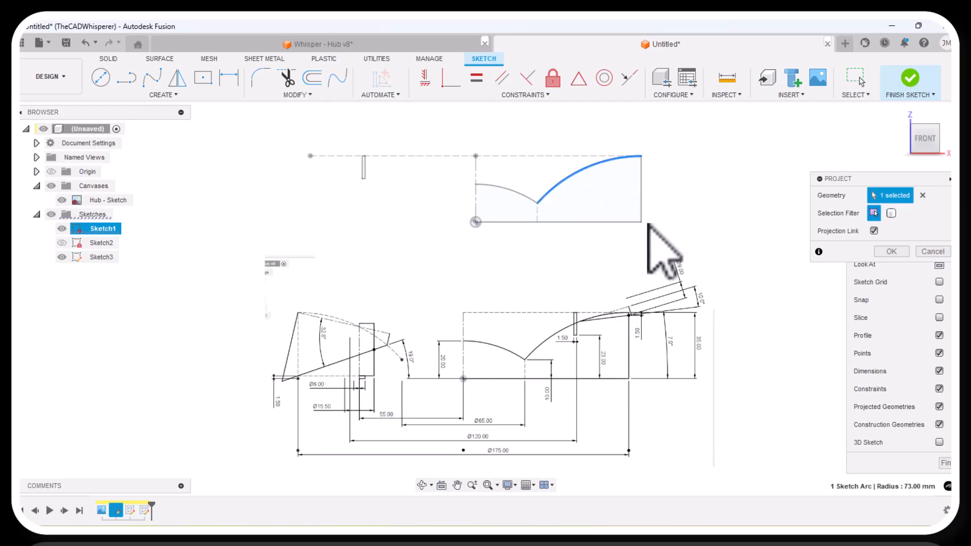
left_click(642, 188)
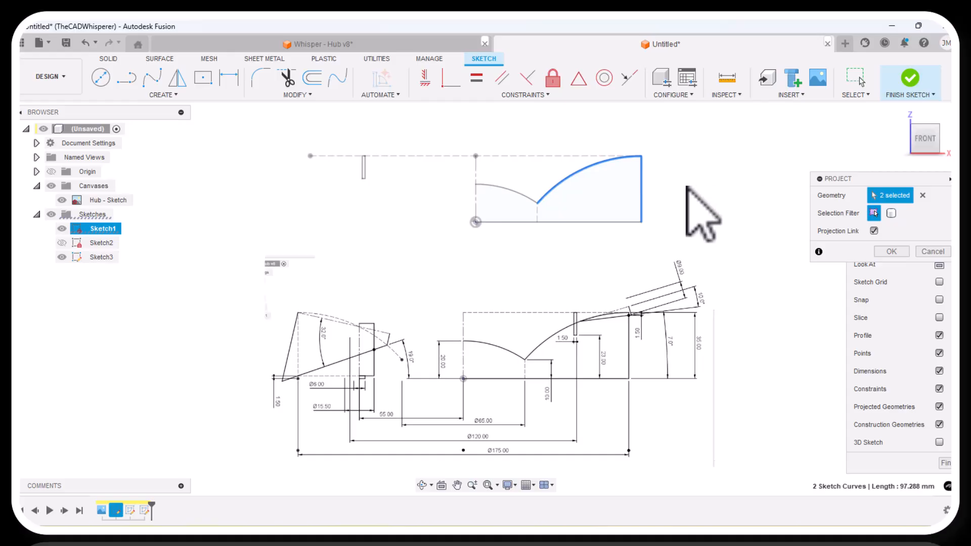
left_click(892, 252)
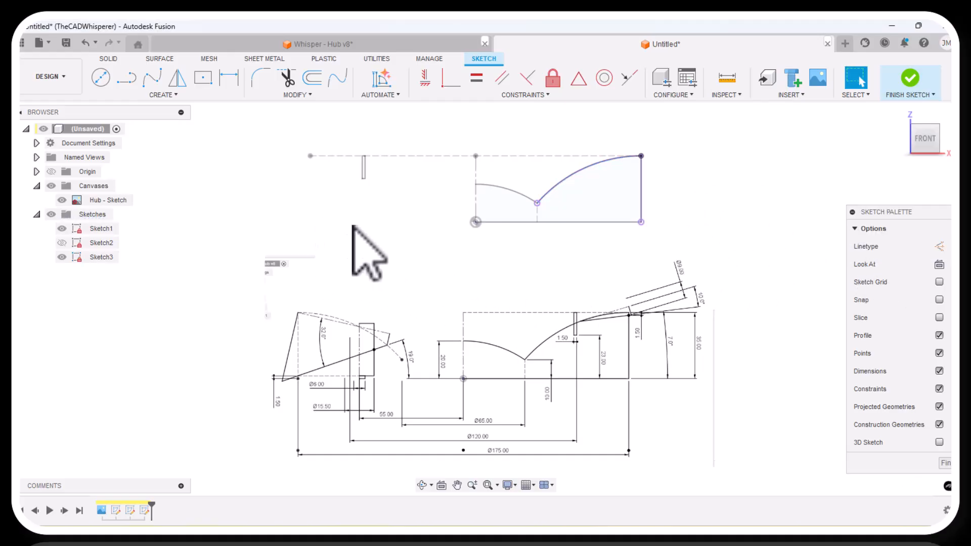
Project Sketch1's vertical axis line above the origin into the current sketch, and hide Sketch1.
left_click(61, 229)
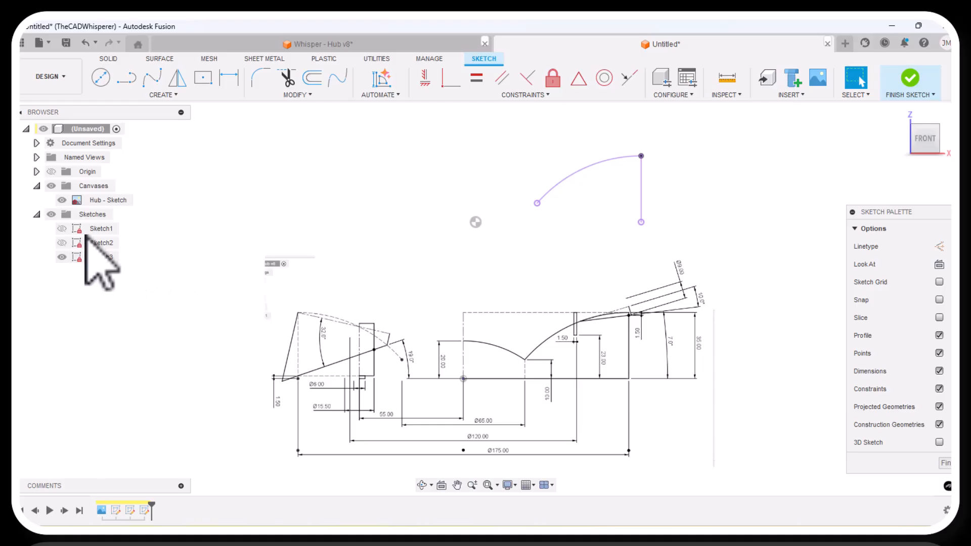
left_click(62, 229)
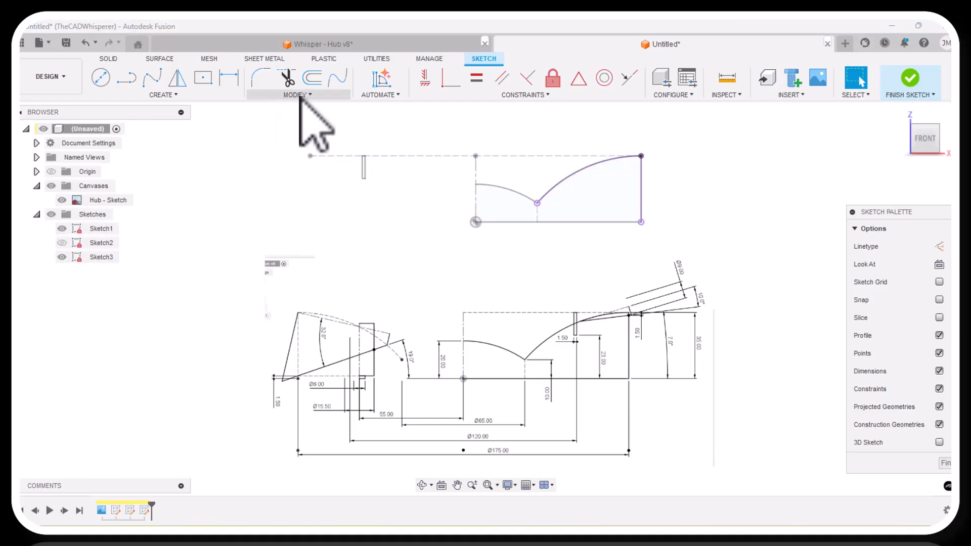
key("p")
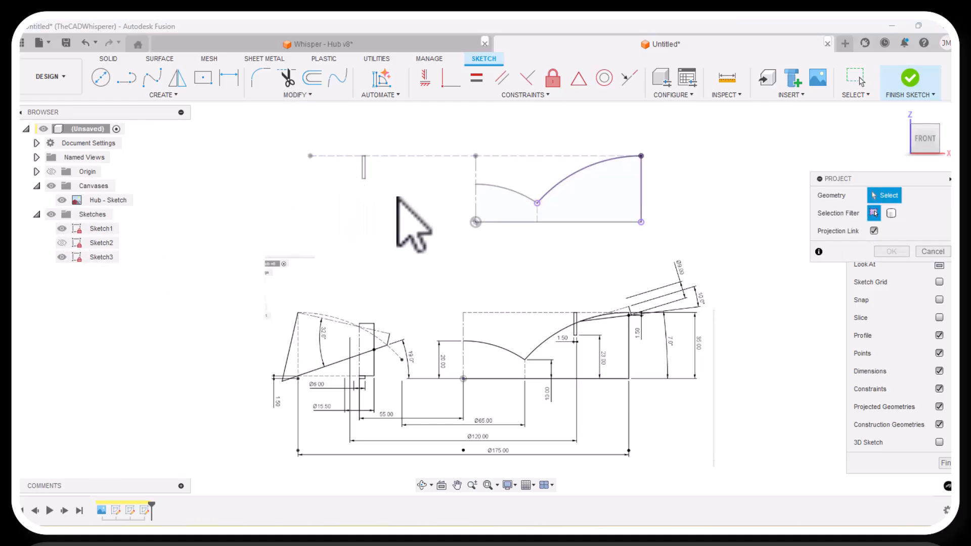
left_click(476, 170)
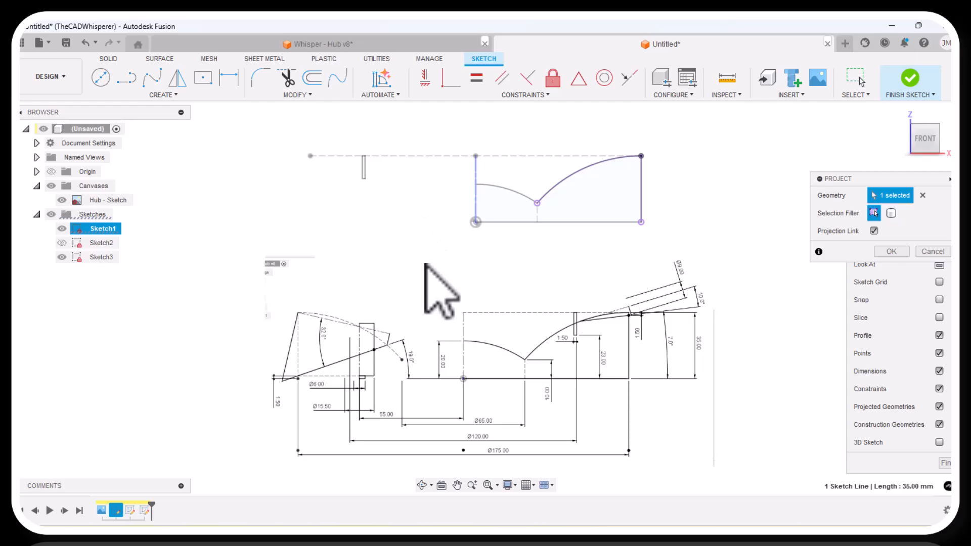
left_click(885, 252)
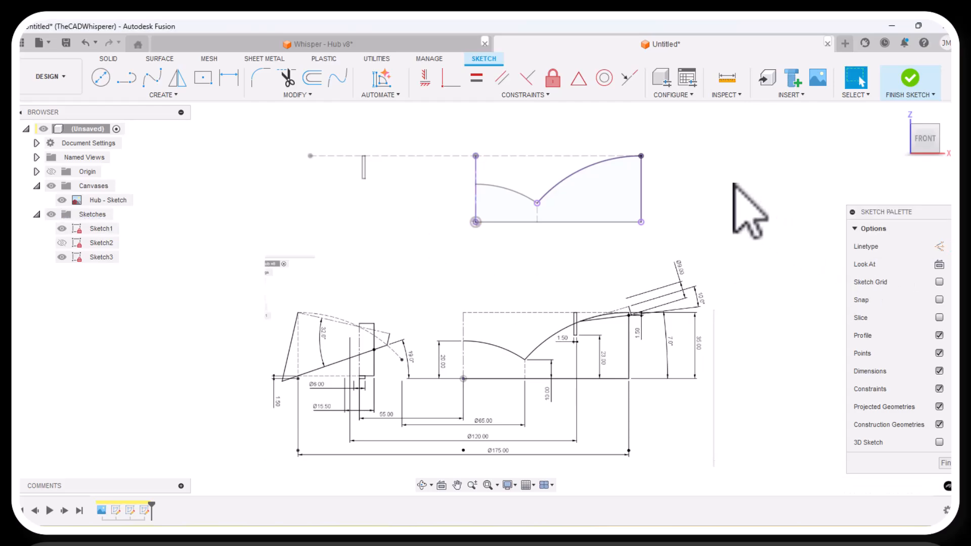
left_click(62, 228)
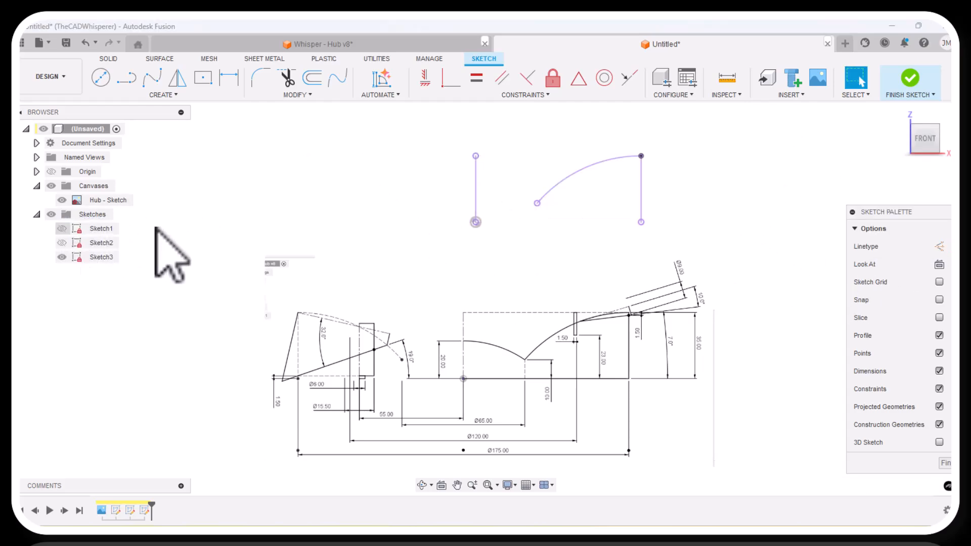
Convert the projected axis line to a centerline, and the projected arc and right vertical line to construction geometry.
right_click(477, 195)
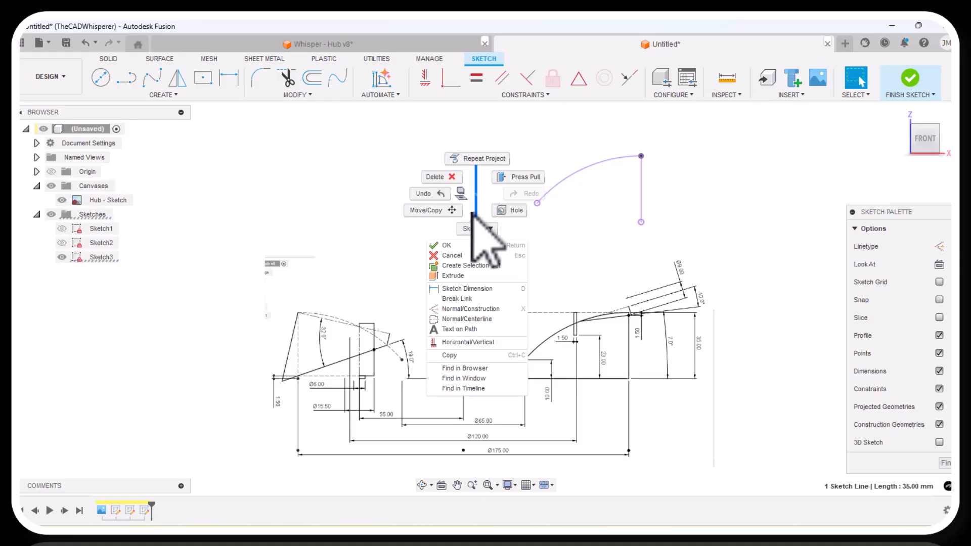
left_click(460, 319)
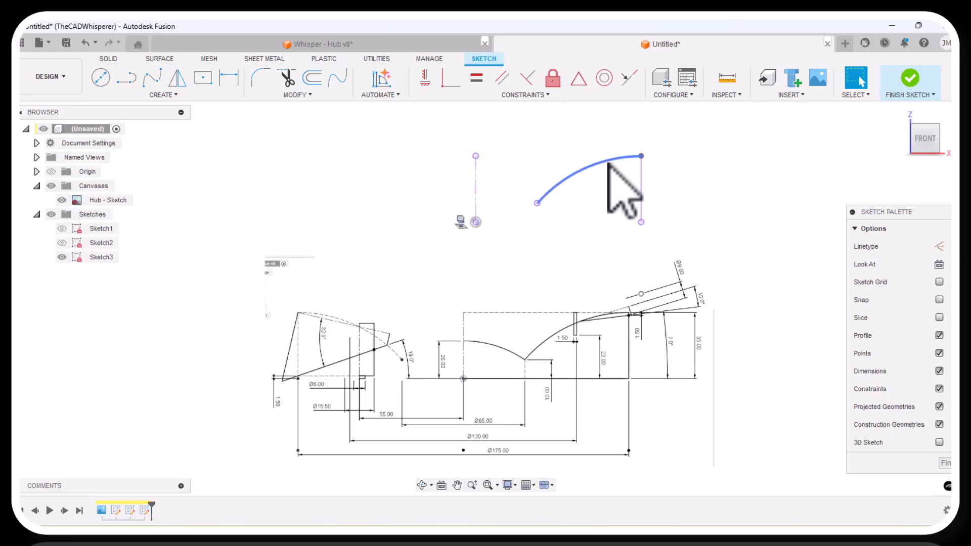
left_click_drag(650, 184, 578, 163)
left_click_drag(574, 150, 573, 148)
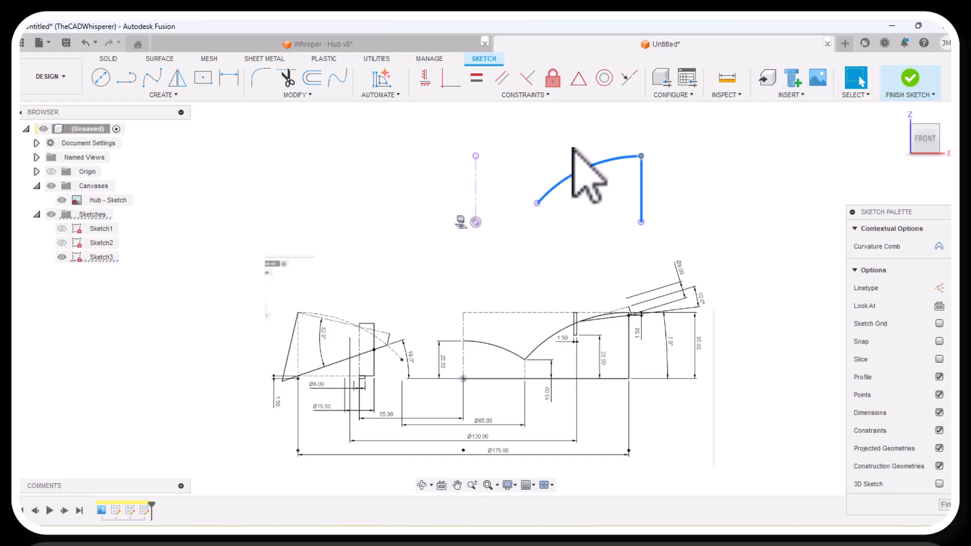
right_click(565, 136)
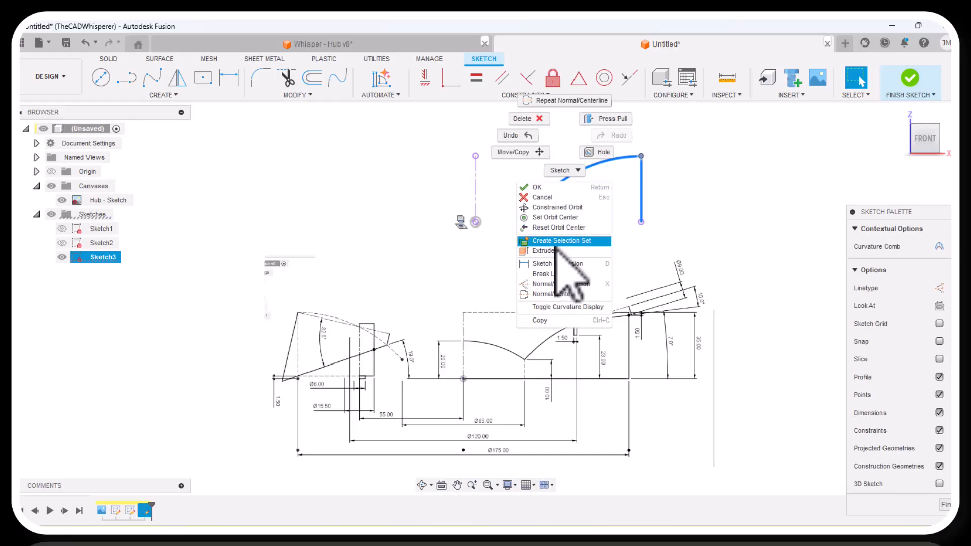
left_click(555, 284)
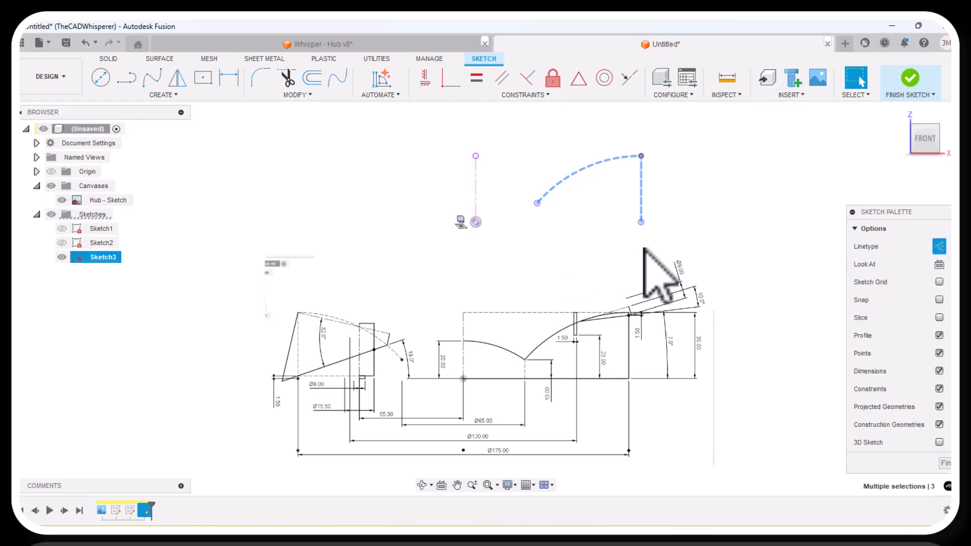
key("Escape")
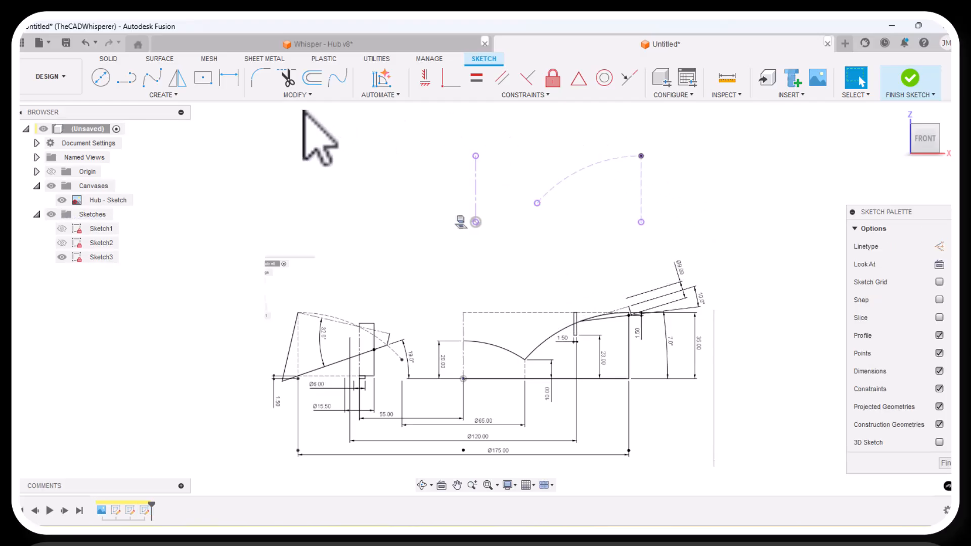
Mirror the projected construction arc and right vertical line about the vertical centerline.
left_click(177, 78)
left_click(599, 164)
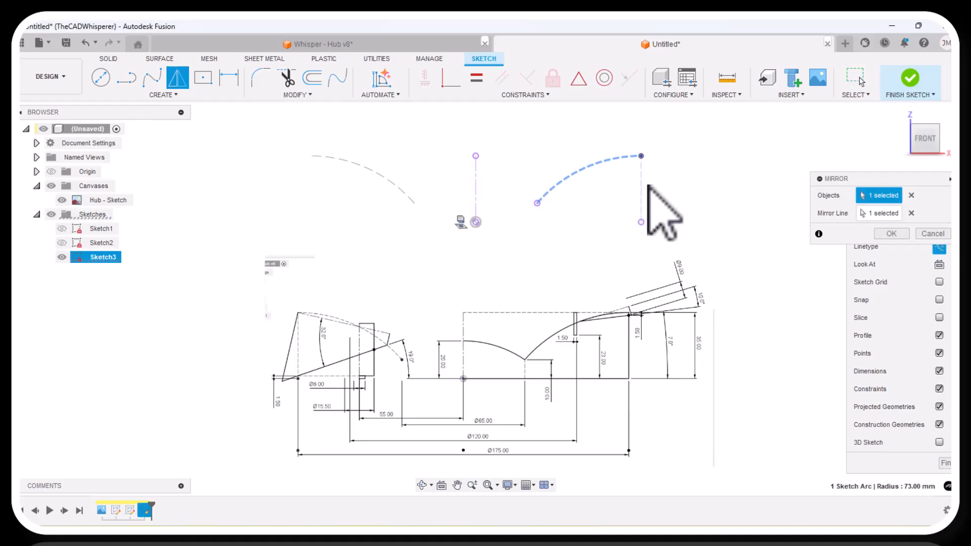
left_click(641, 187)
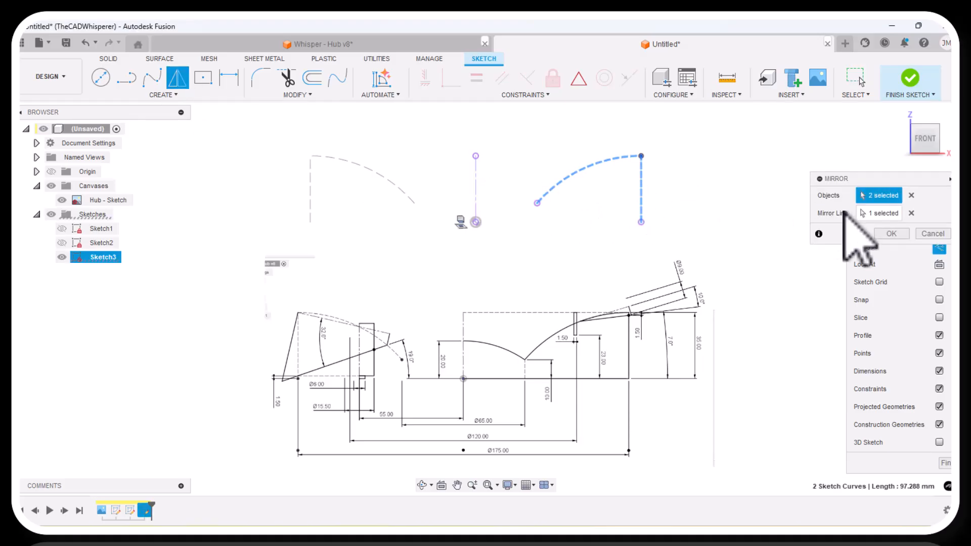
left_click(892, 234)
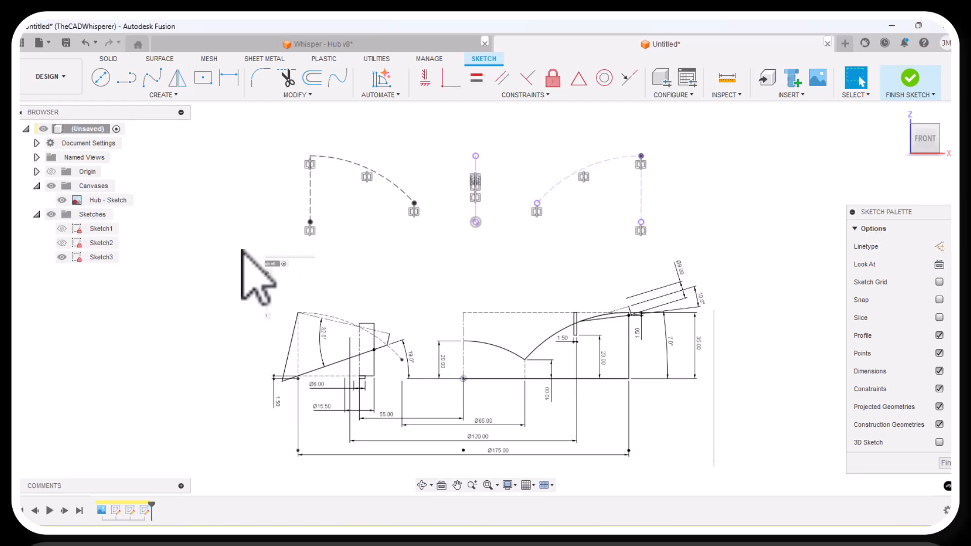
Draw a tilted three-point rectangle about 52 mm long over the mirrored arc.
scroll(272, 339, "up", 1)
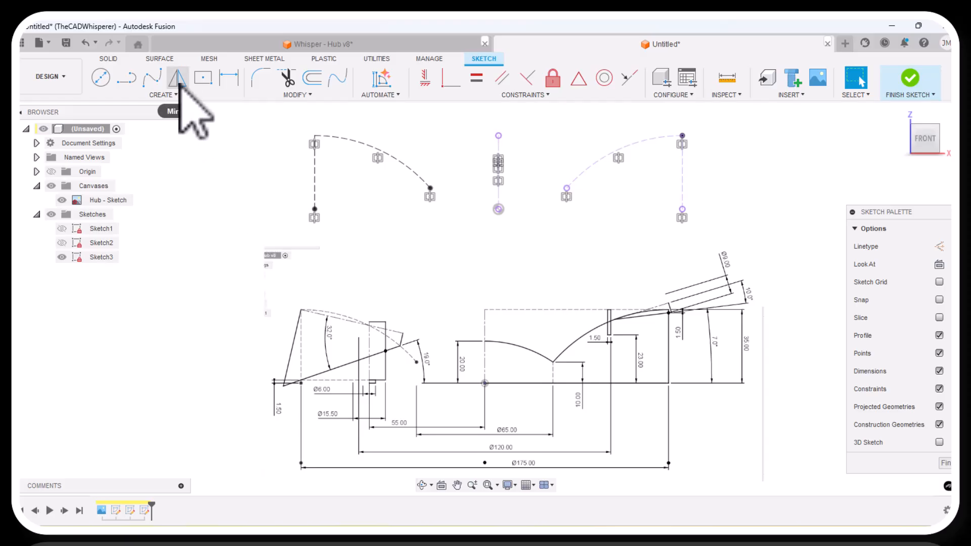
left_click(165, 96)
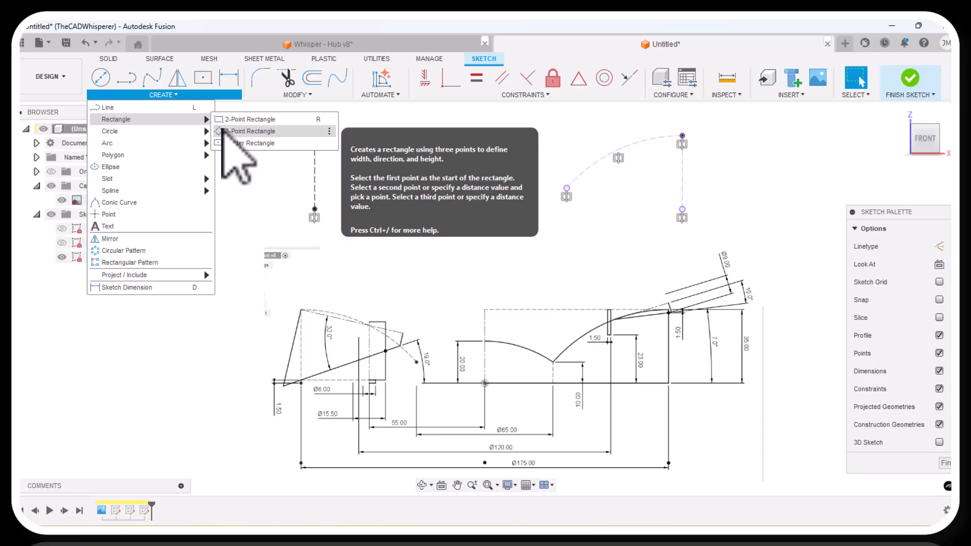
left_click(224, 131)
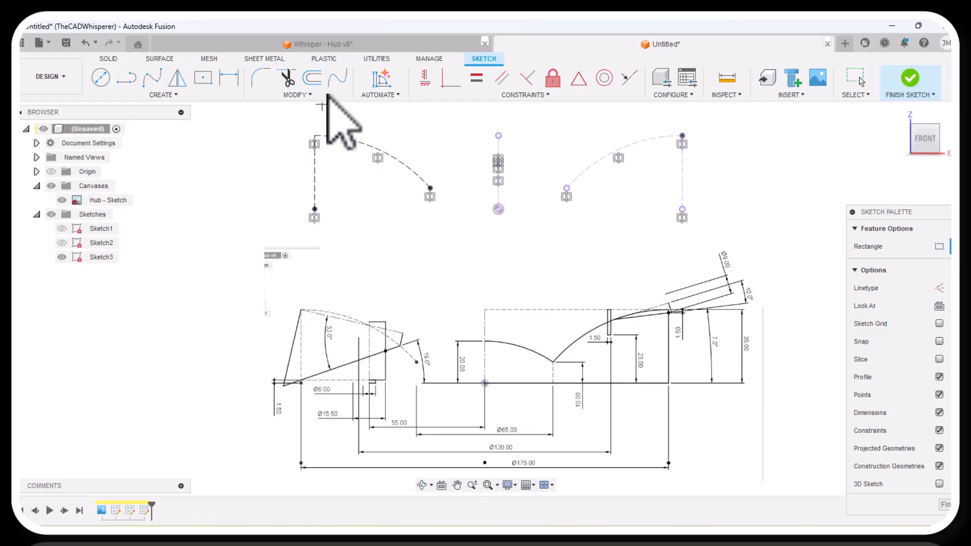
left_click(315, 112)
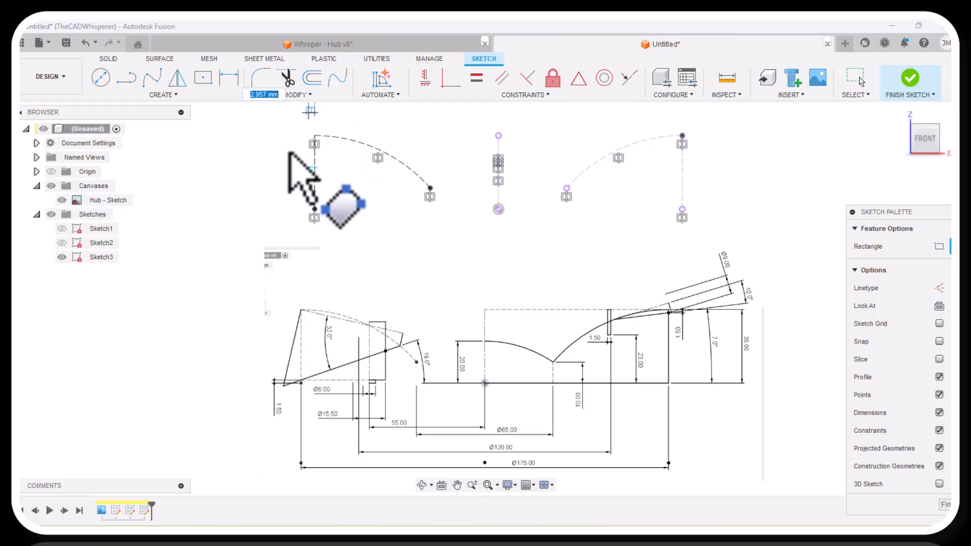
left_click(274, 183)
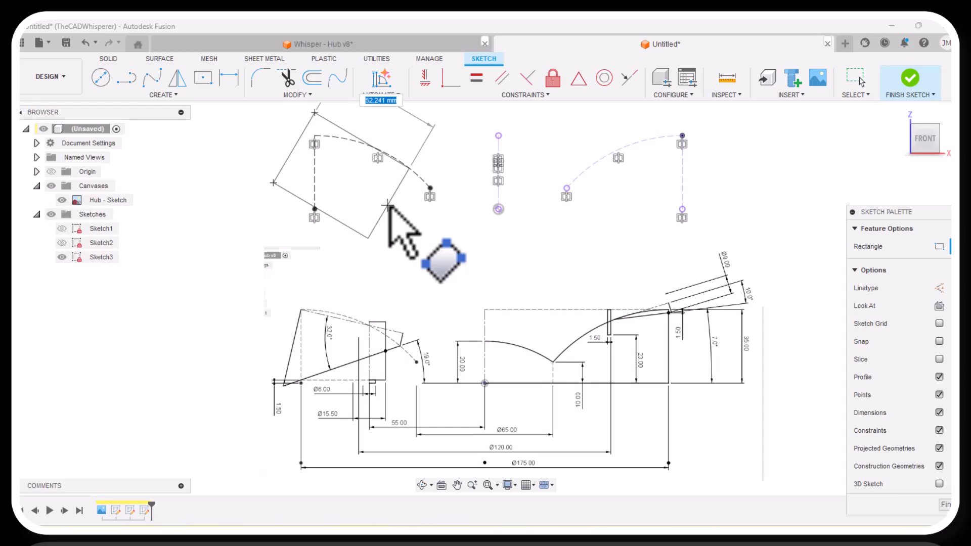
left_click(392, 211)
right_click(415, 225)
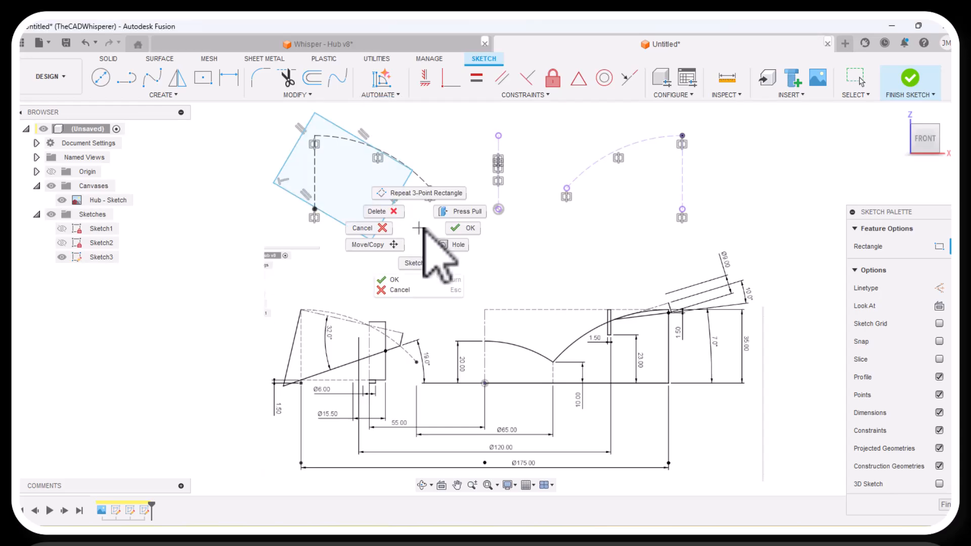
left_click(462, 226)
Move the tilted rectangle's right corner outward and convert its upper long edge to a centerline.
mouse_move(412, 171)
left_mouse_down()
mouse_move(425, 159)
mouse_move(426, 170)
left_mouse_up()
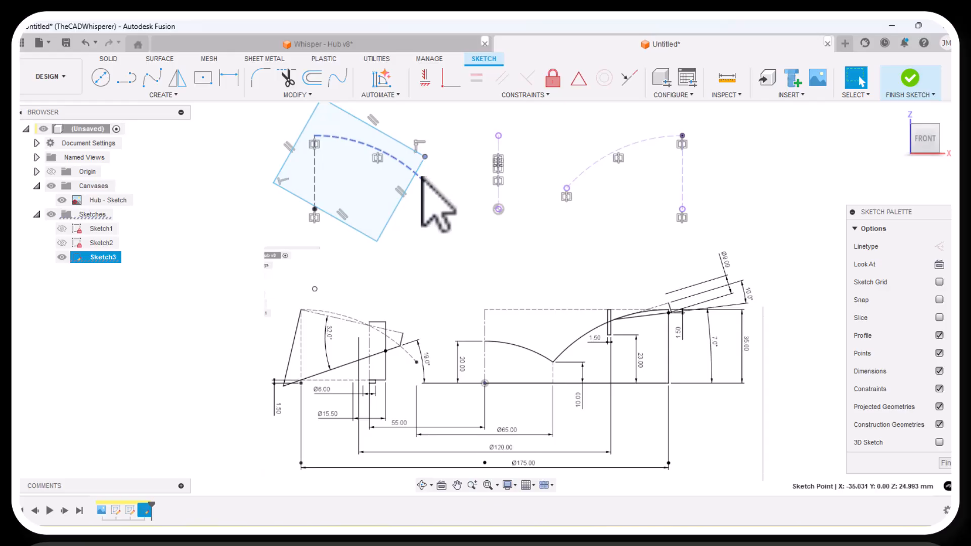
left_click_drag(422, 178, 431, 188)
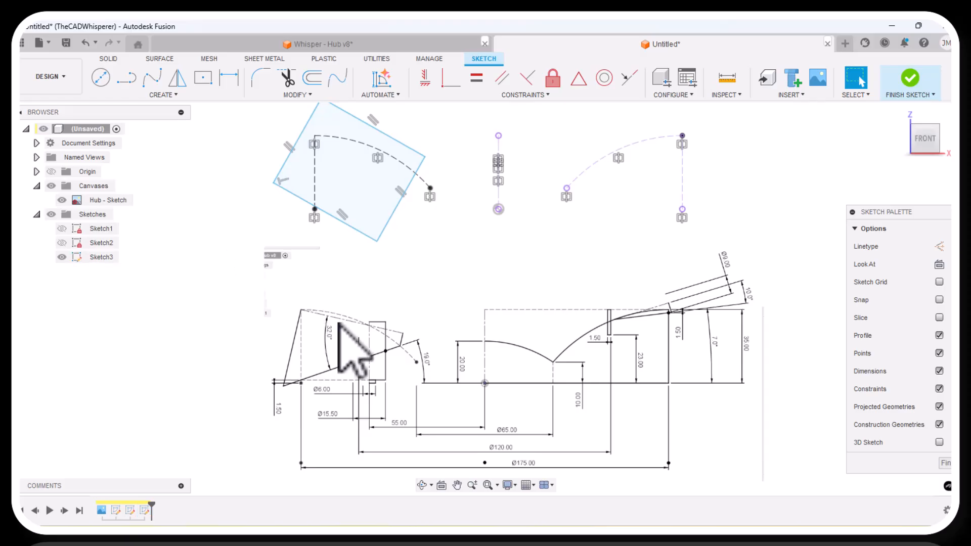
right_click(353, 118)
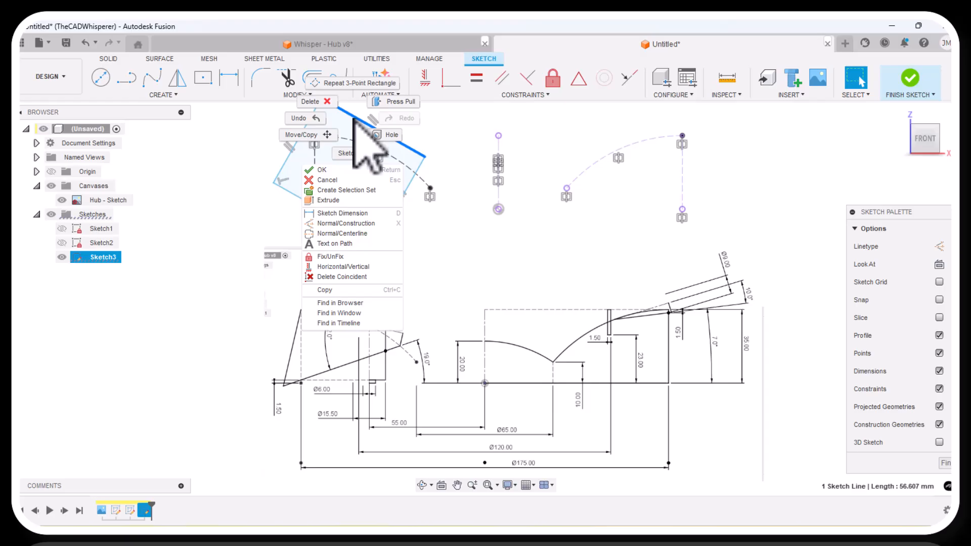
left_click(338, 234)
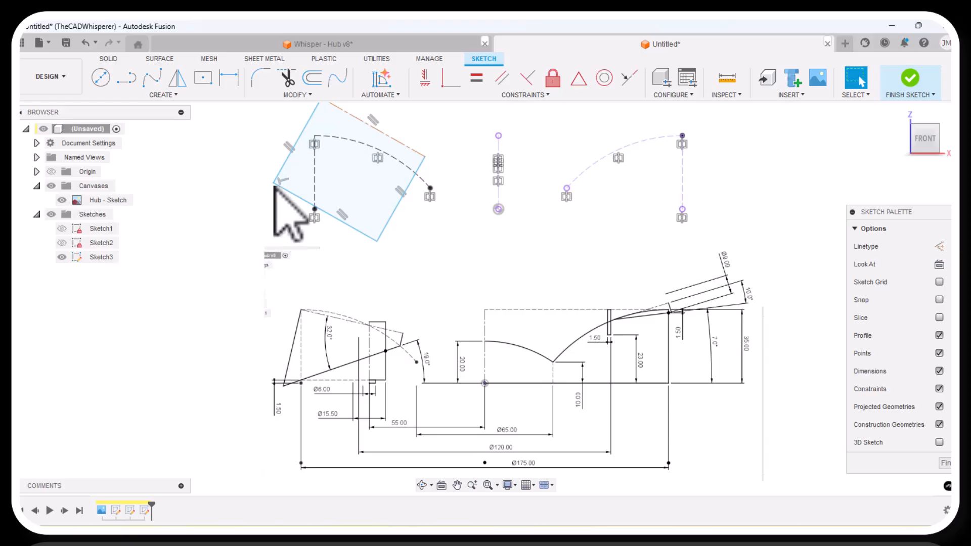
Delete the parallel constraint between the rectangle's centerline edge and its opposite edge, and adjust the left and lower corners.
mouse_move(273, 183)
left_mouse_down()
mouse_move(301, 197)
mouse_move(302, 182)
mouse_move(296, 202)
mouse_move(297, 187)
mouse_move(284, 191)
mouse_move(292, 183)
left_mouse_up()
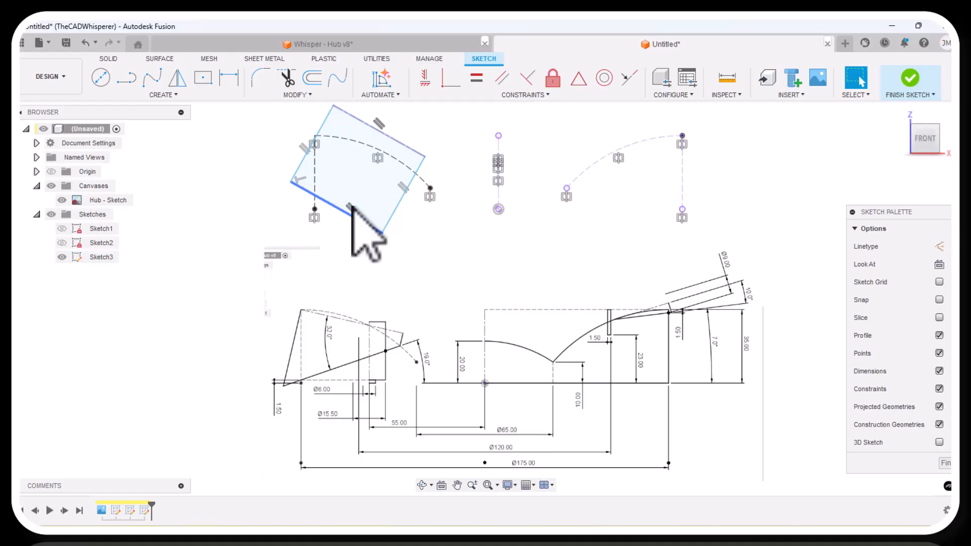
left_click(351, 207)
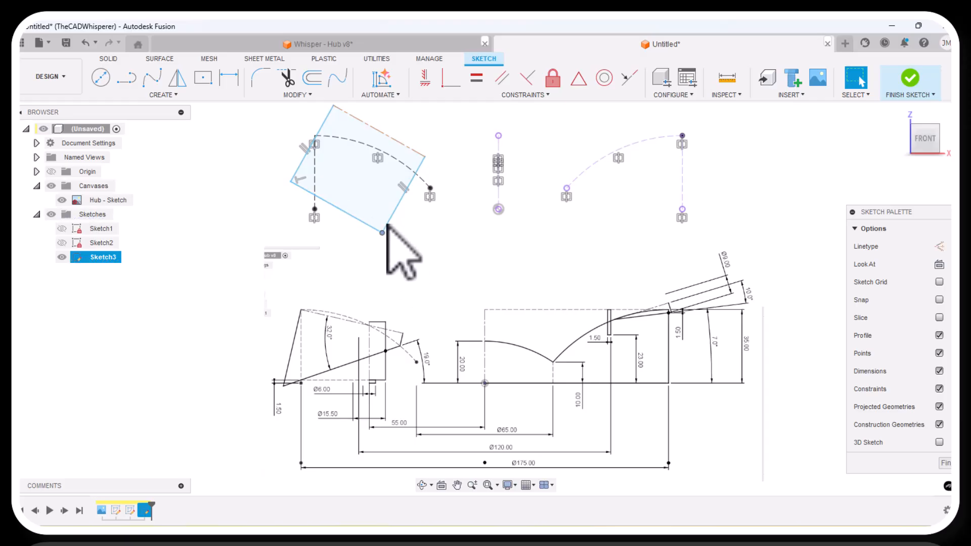
left_click_drag(387, 225, 390, 217)
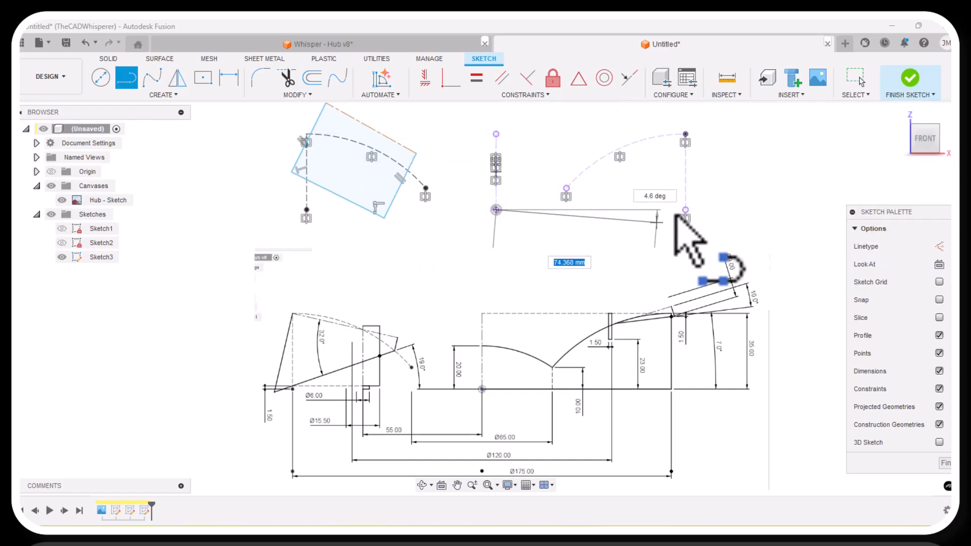
Draw a horizontal 87.5 mm line from the origin to the mirrored vertical line's lower end and convert it to construction.
left_click(305, 209)
right_click(344, 234)
left_click(379, 235)
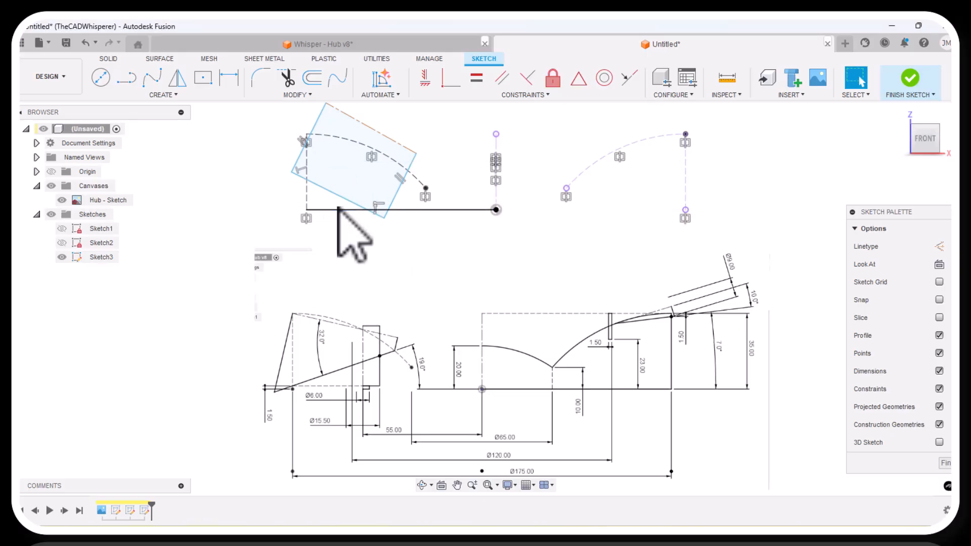
key("x")
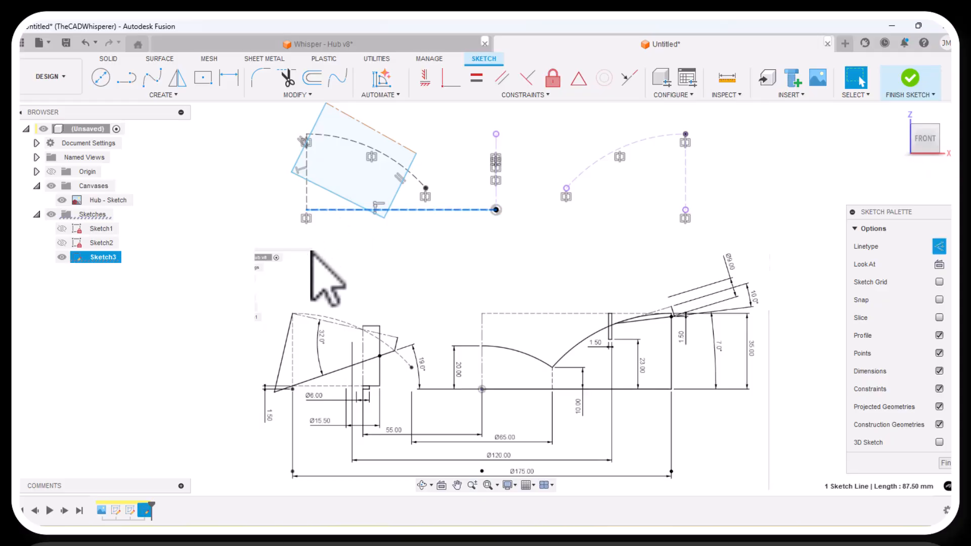
left_click(308, 255)
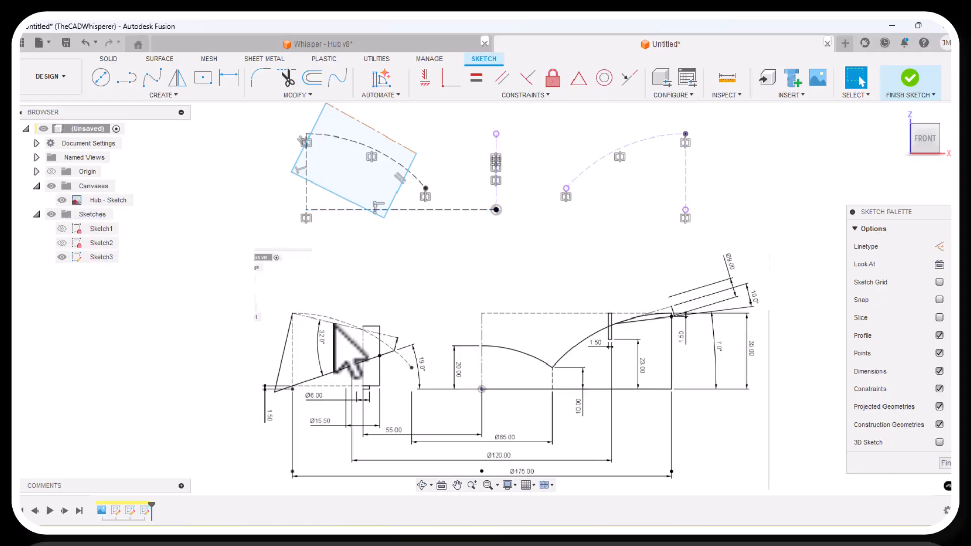
Reshape the quadrilateral to resemble the reference, moving its left corner to about X -95.2, Z 13.3 mm and its lower corner inward.
scroll(357, 381, "up", 2)
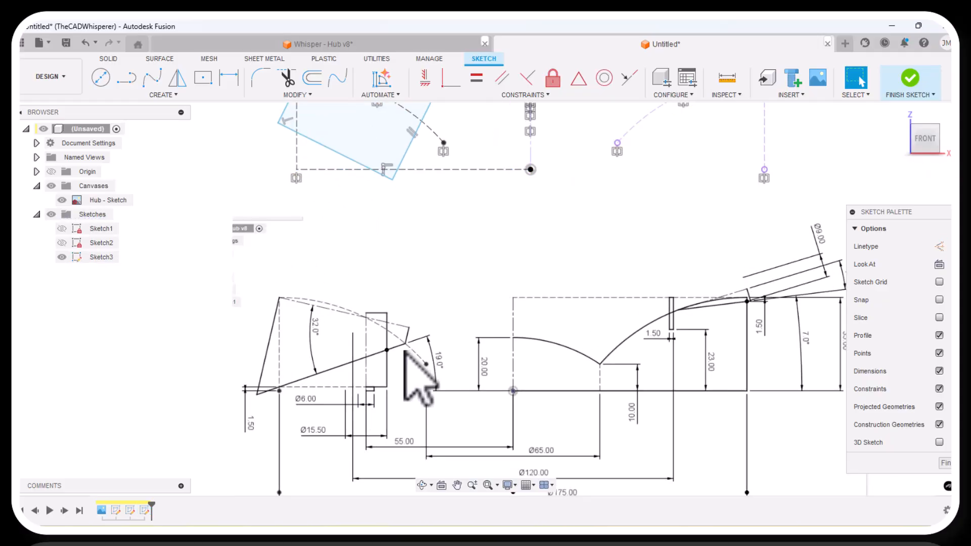
scroll(406, 352, "down", 1)
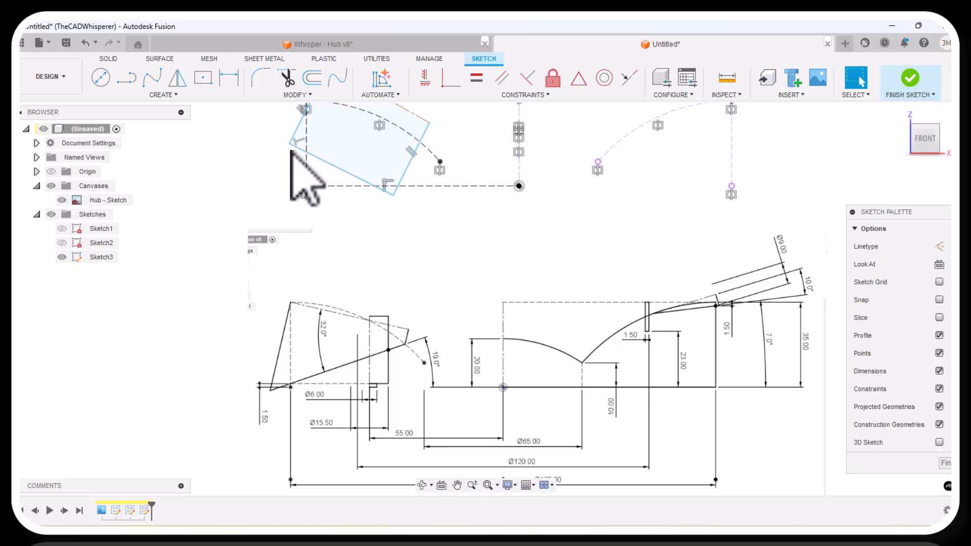
left_click_drag(290, 144, 286, 166)
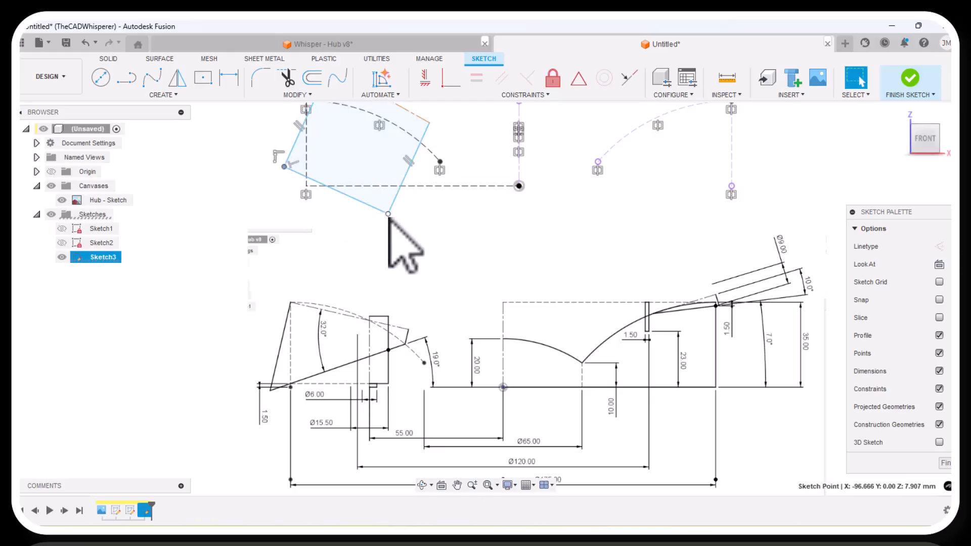
left_click_drag(390, 214, 372, 158)
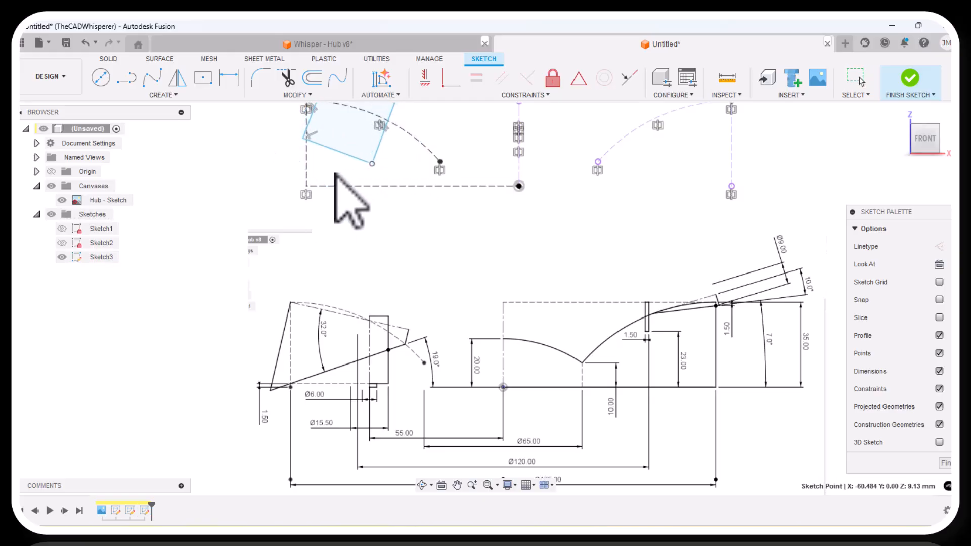
left_click_drag(303, 137, 287, 154)
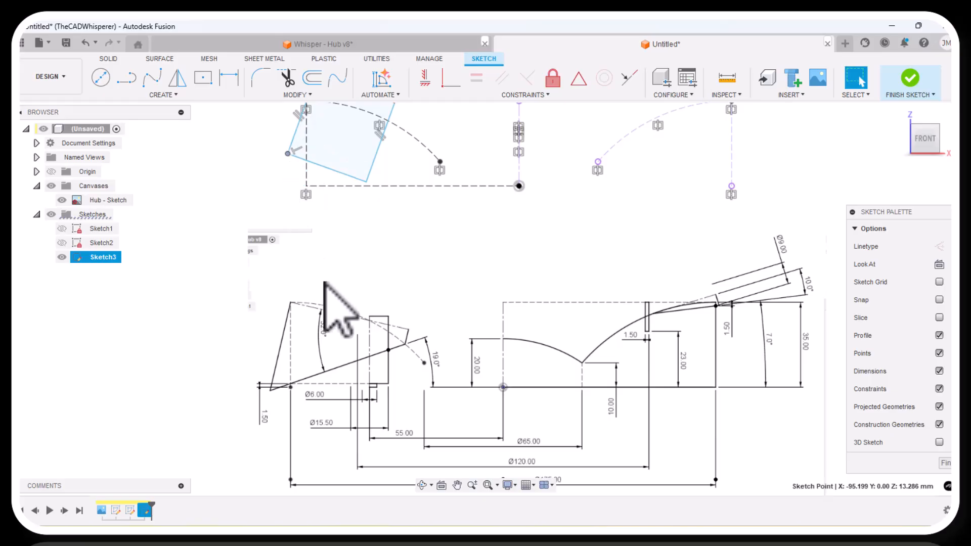
Add a 32° angle dimension between the quadrilateral's upper centerline edge and its opposite lower edge.
scroll(326, 284, "down", 1)
scroll(310, 170, "up", 1)
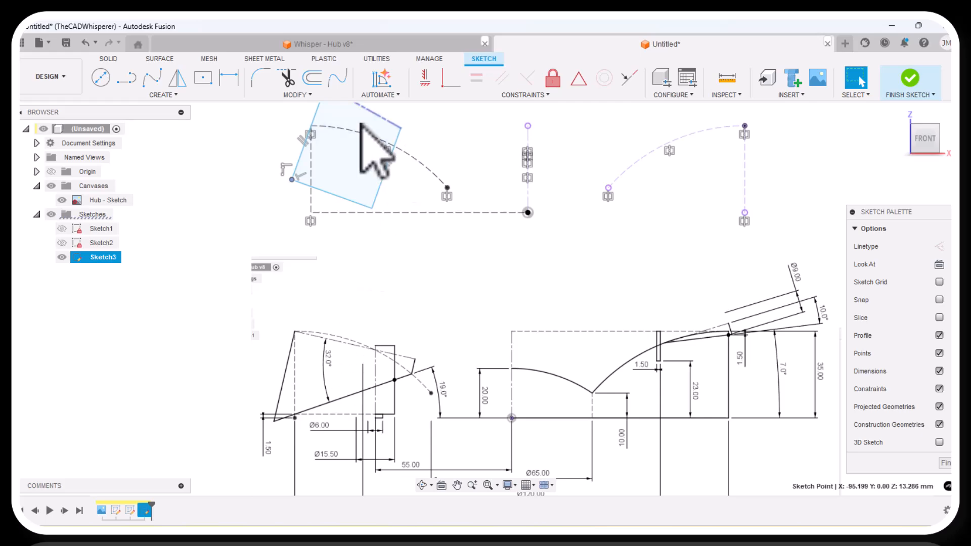
left_click(228, 78)
left_click(355, 105)
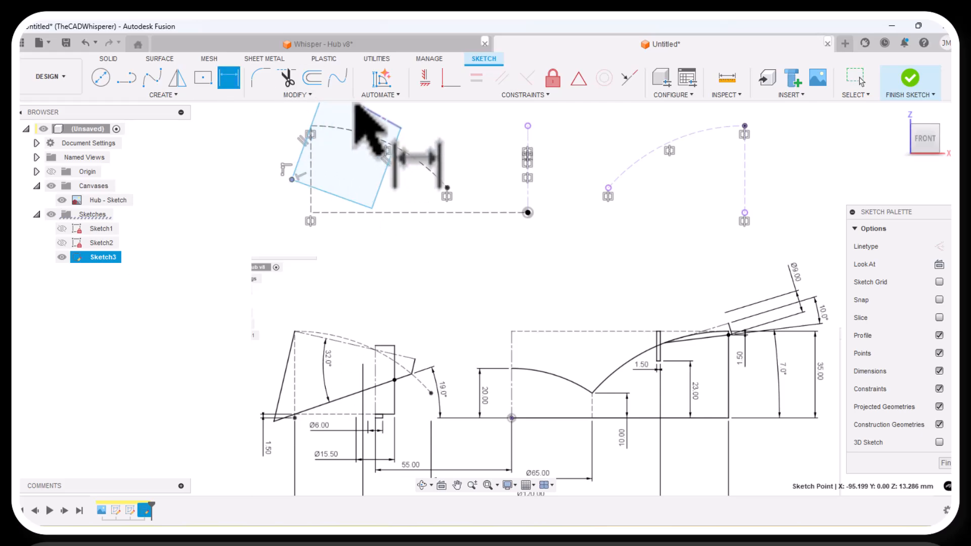
left_click(325, 188)
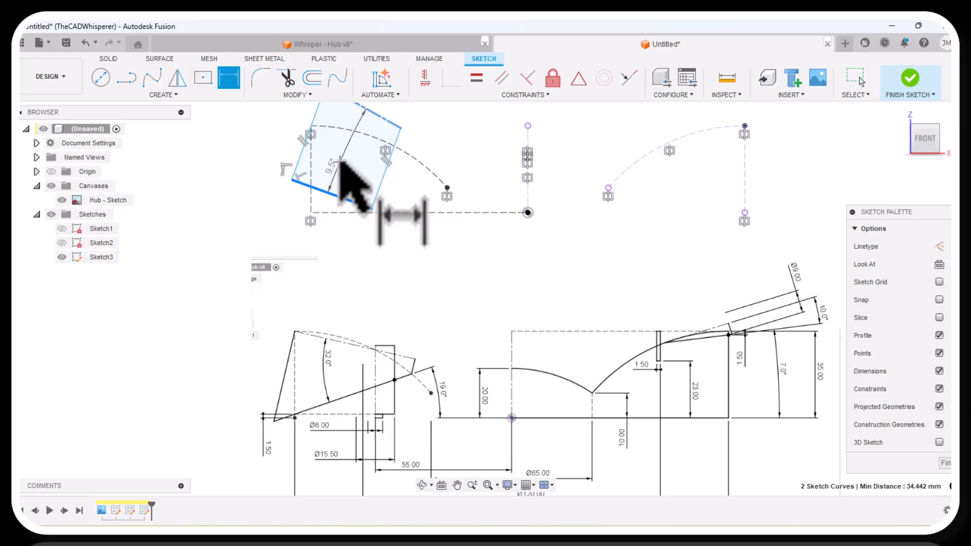
left_click(339, 161)
key("Return")
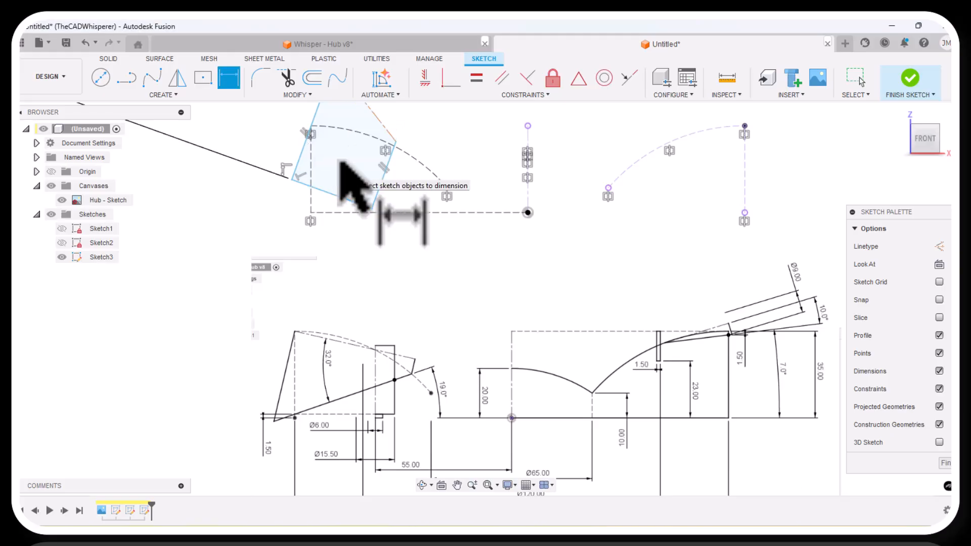
scroll(398, 260, "down", 1)
key("Escape")
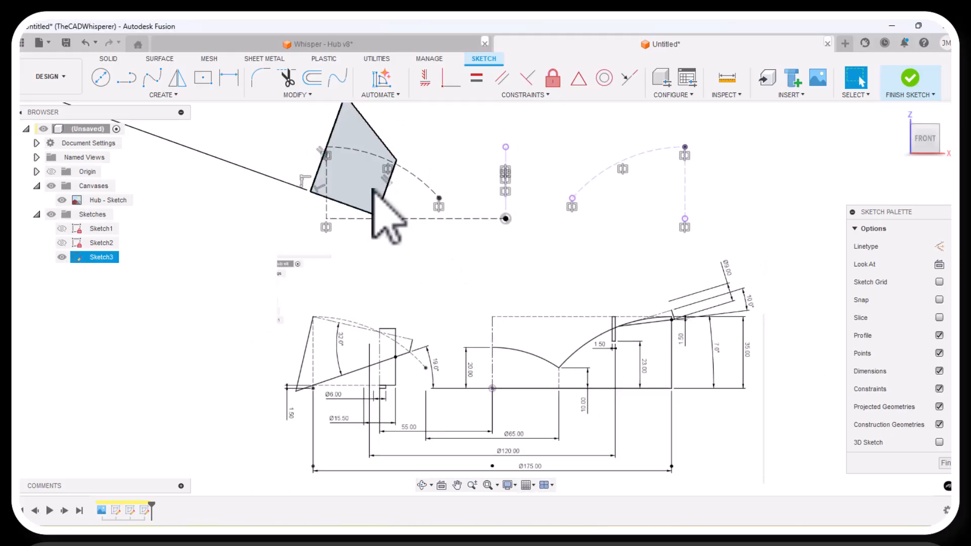
Try to make the quadrilateral's centerline edge perpendicular to its adjacent left edge.
scroll(369, 185, "down", 1)
scroll(380, 141, "up", 5)
scroll(334, 153, "down", 3)
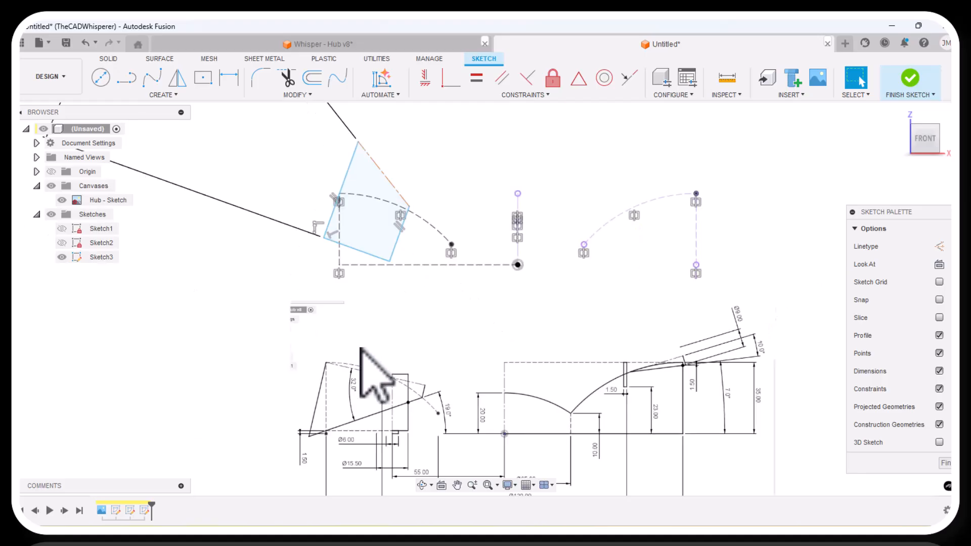
scroll(338, 228, "down", 2)
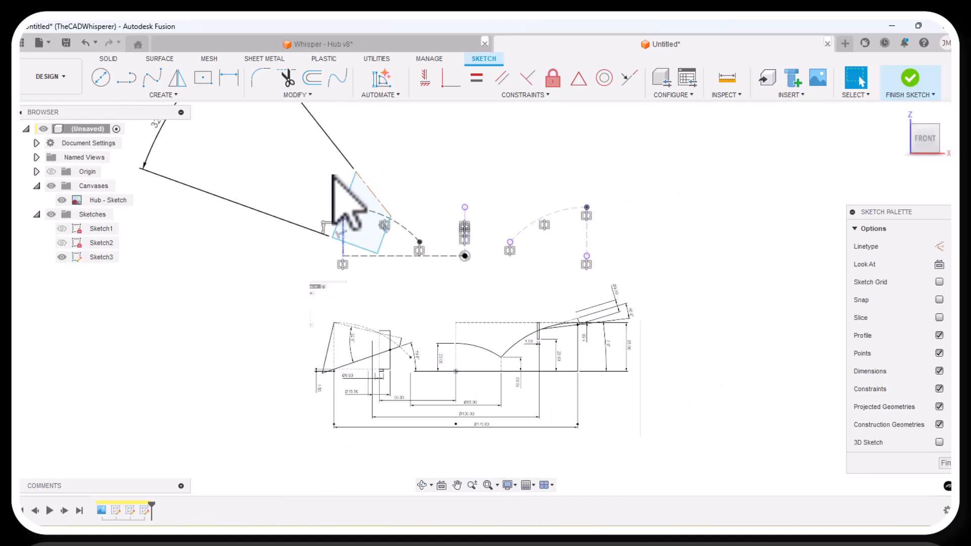
scroll(344, 152, "up", 3)
left_click(526, 80)
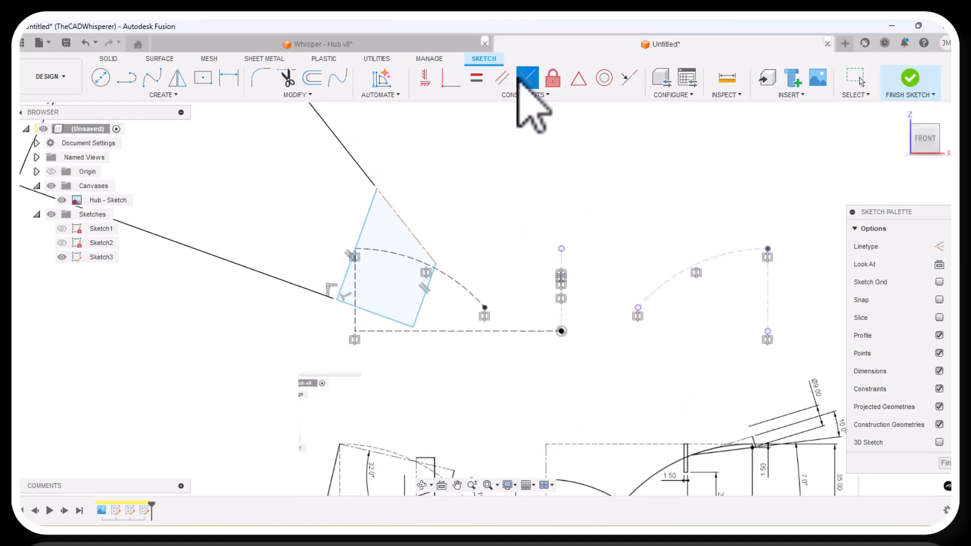
left_click(387, 198)
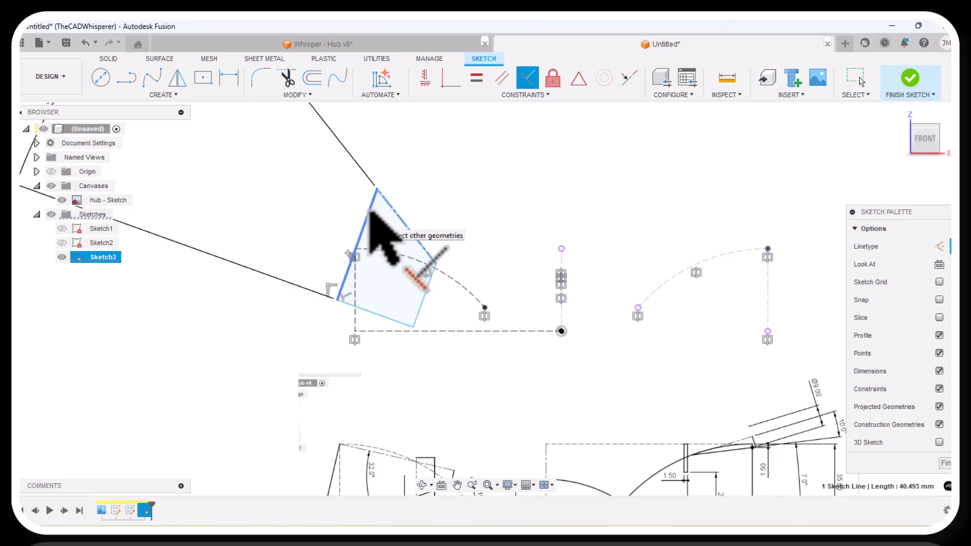
left_click(370, 204)
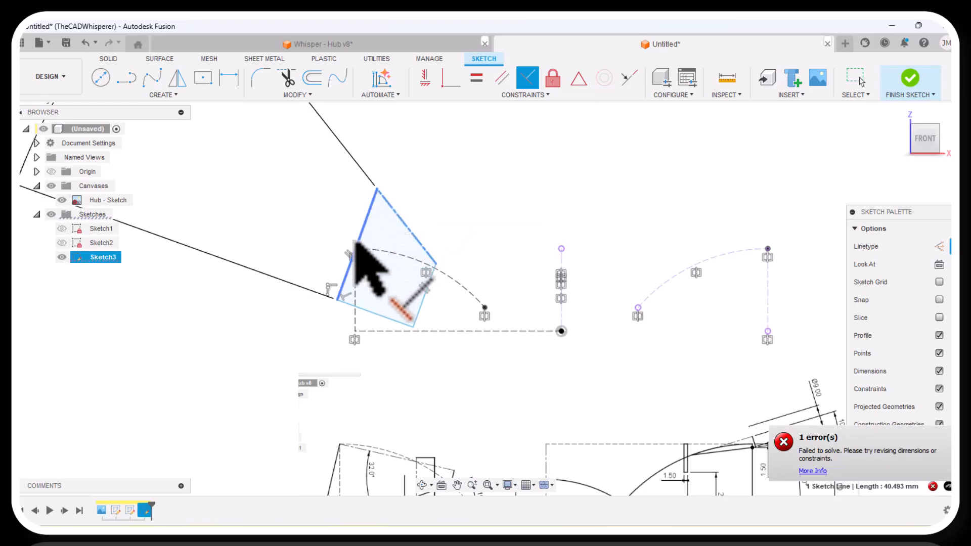
key("Escape")
scroll(344, 275, "up", 4)
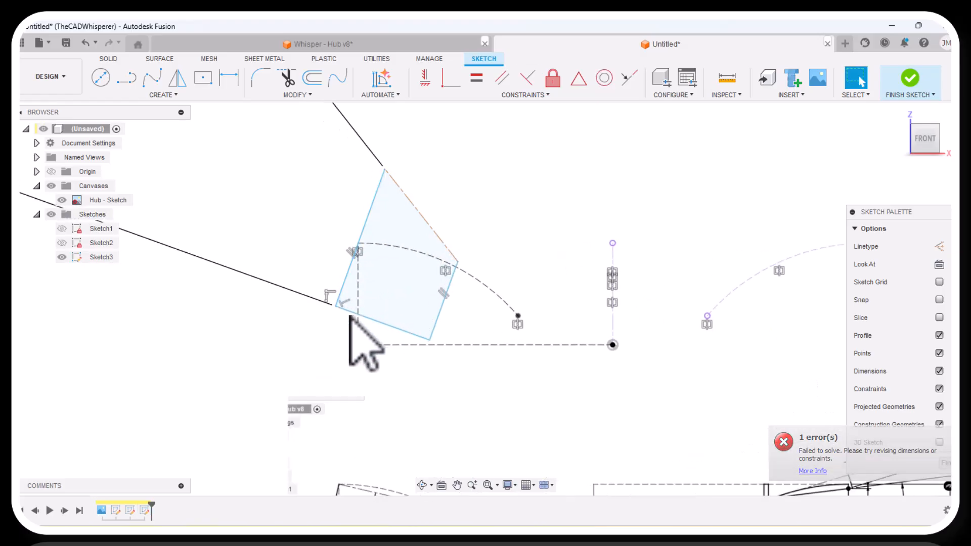
Delete the perpendicular constraint between the quadrilateral's left and lower edges, and make the left edge perpendicular to the upper centerline edge instead.
left_click(344, 304)
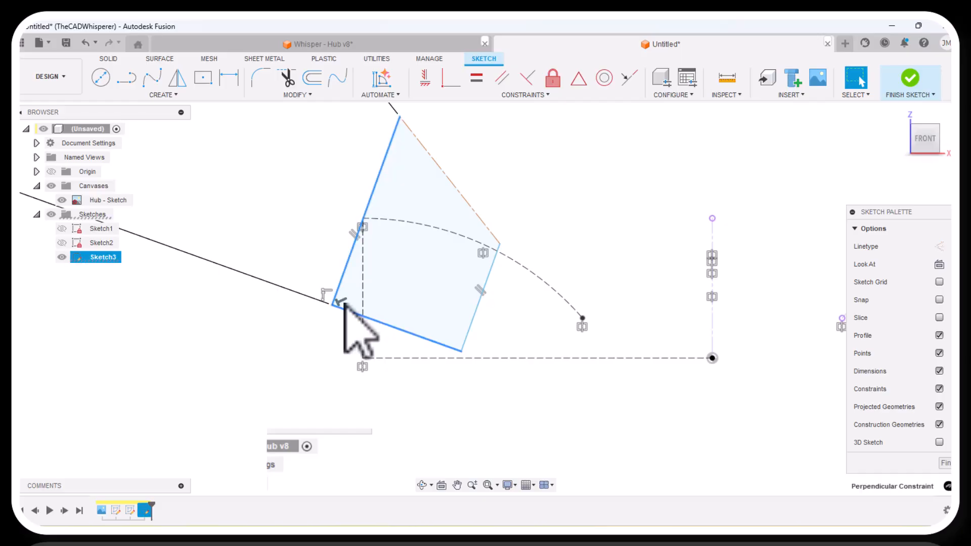
key("Delete")
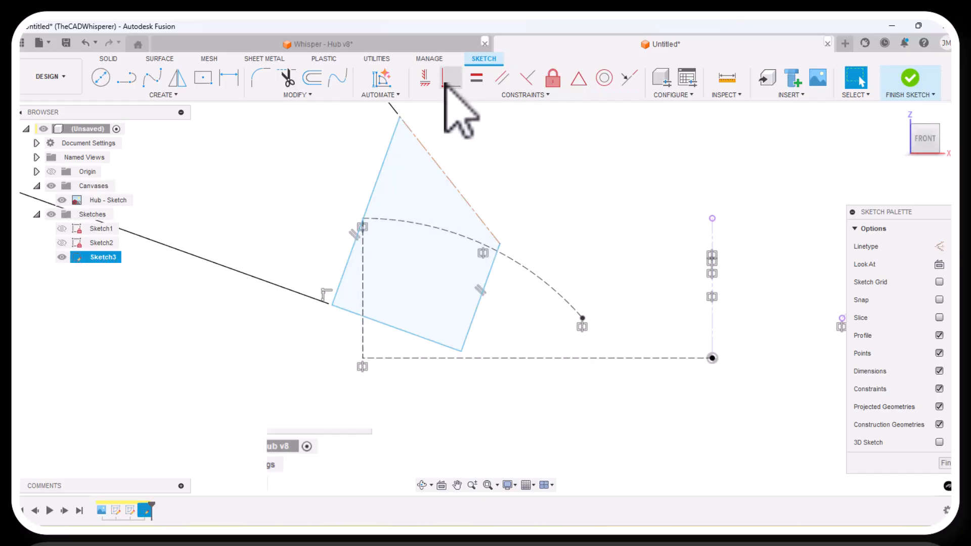
left_click(527, 78)
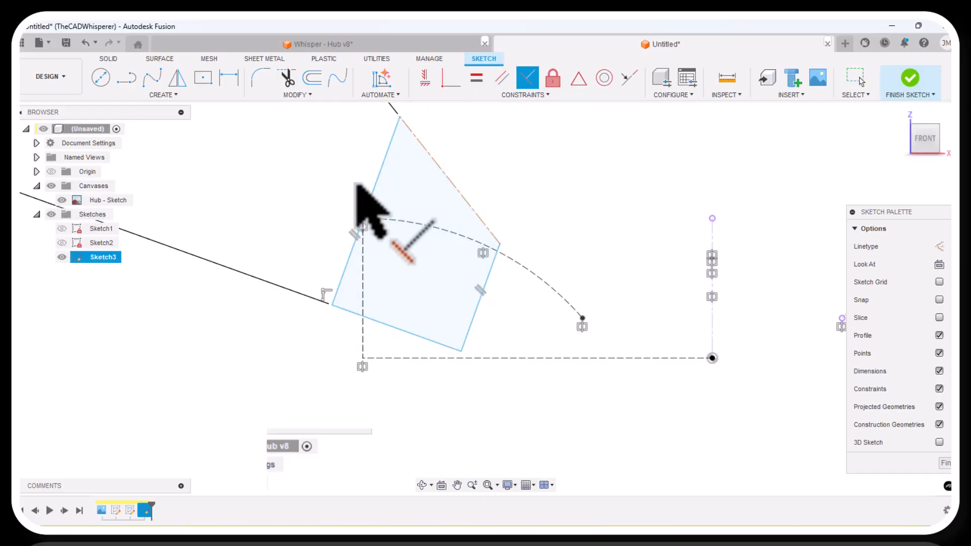
left_click(380, 174)
left_click(424, 150)
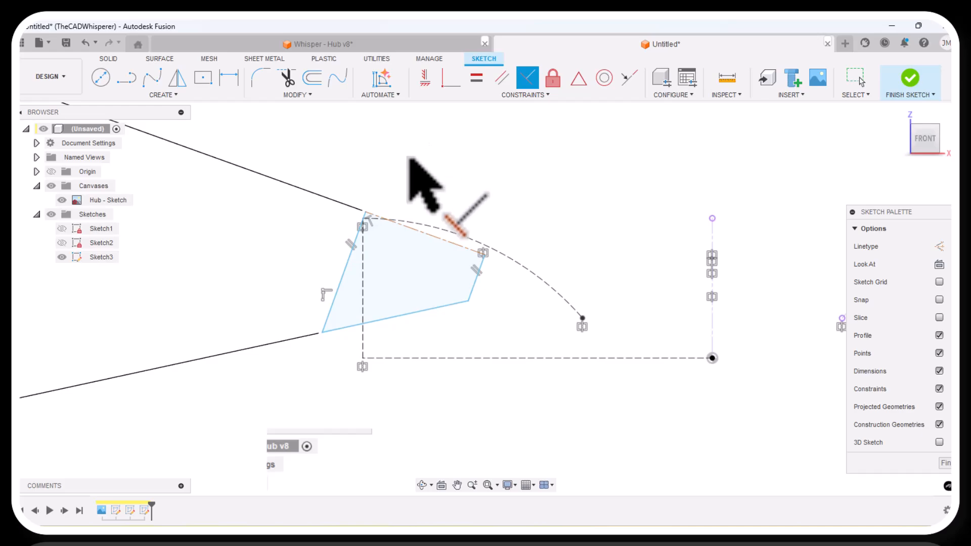
scroll(391, 217, "down", 2)
scroll(391, 282, "down", 4)
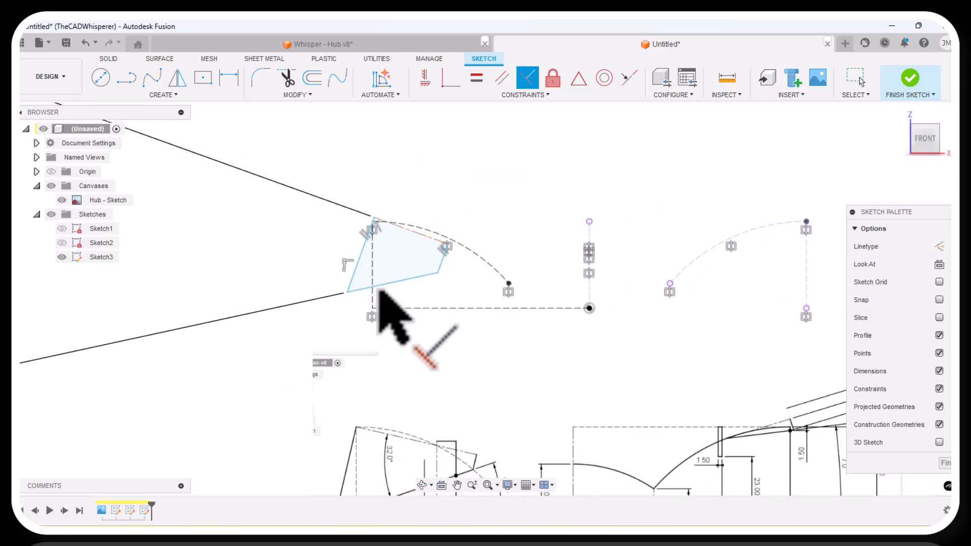
right_click(455, 190)
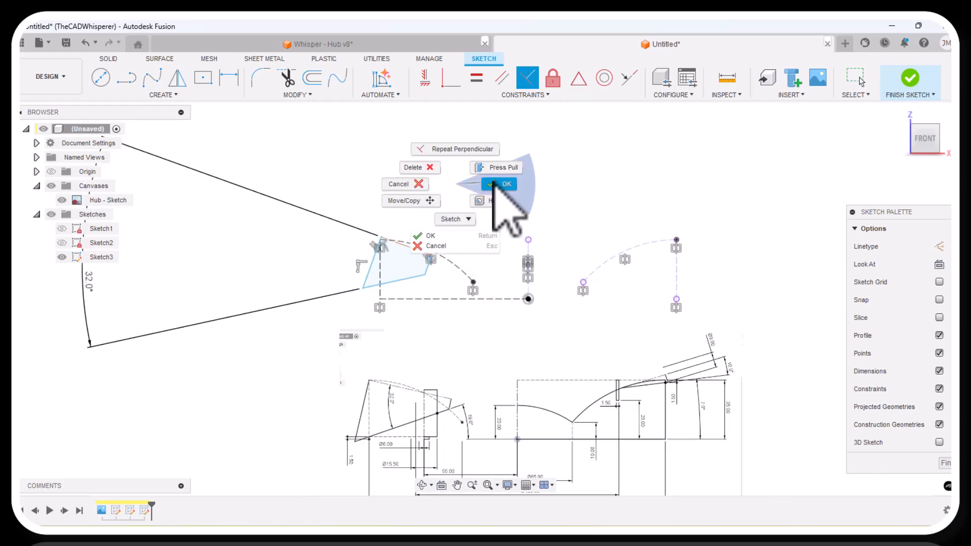
left_click(496, 184)
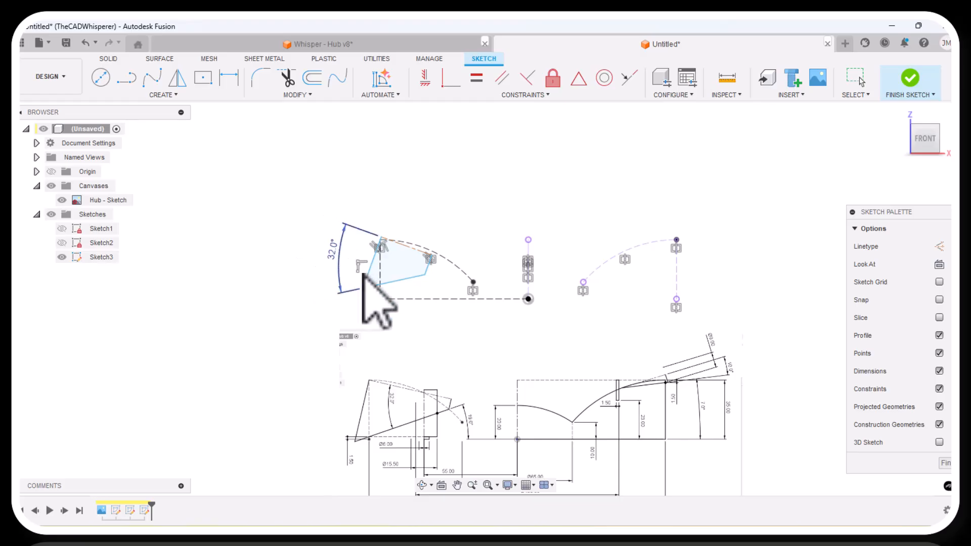
Add a 19° angle dimension between the quadrilateral's lower edge and the horizontal construction line.
scroll(397, 390, "up", 3)
scroll(450, 445, "down", 2)
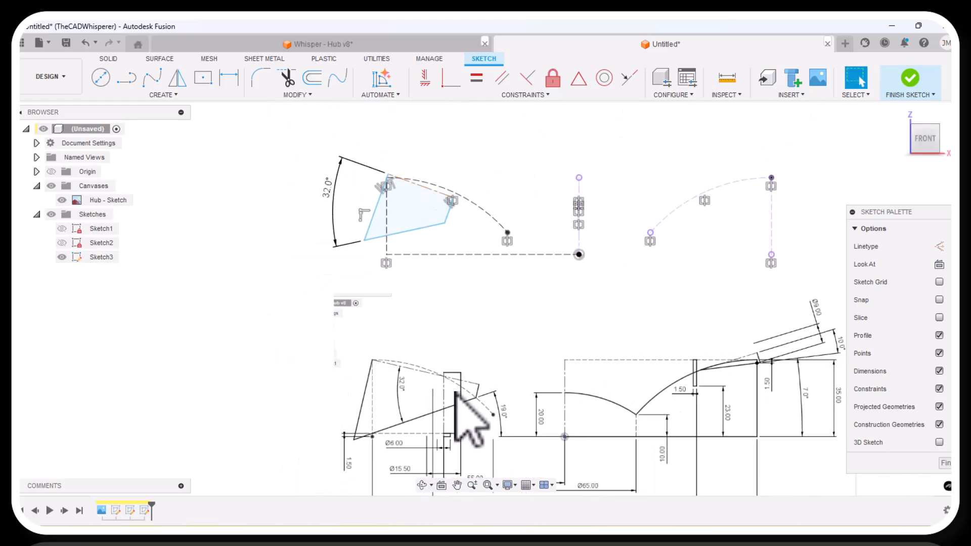
scroll(470, 441, "up", 2)
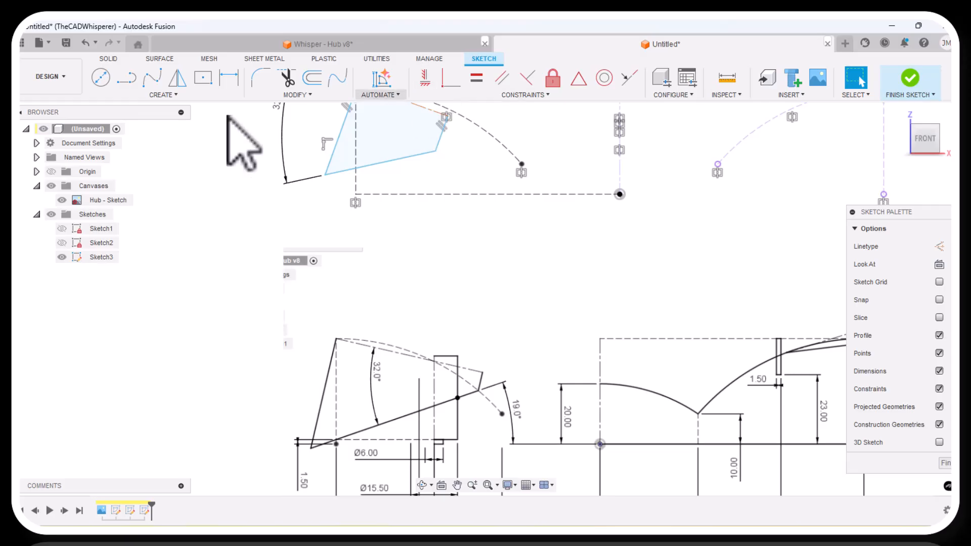
left_click(228, 78)
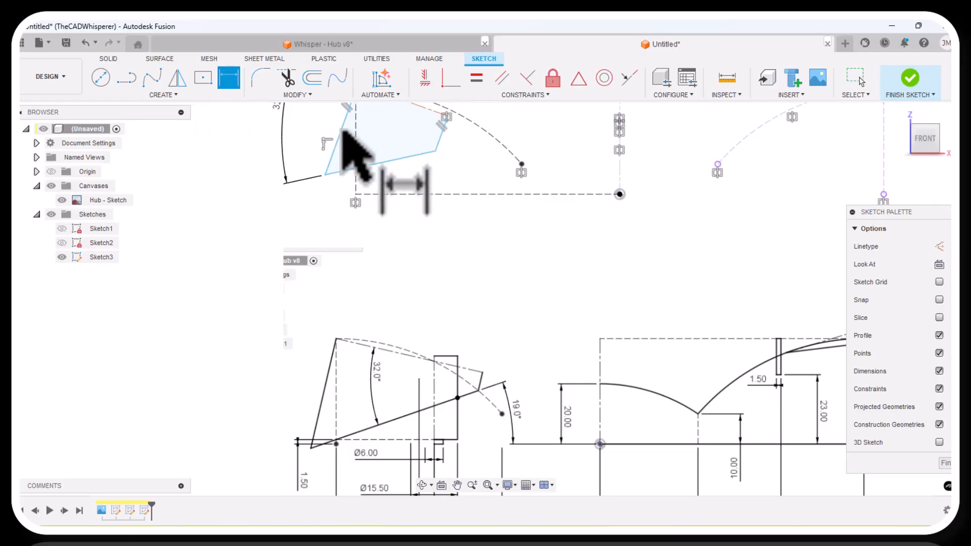
left_click(399, 160)
left_click(431, 195)
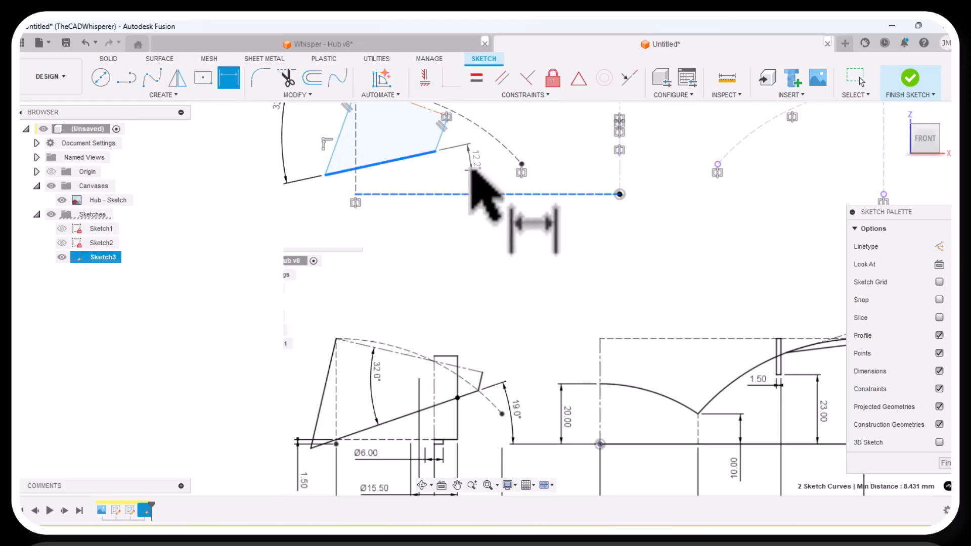
left_click(472, 171)
type("19")
key("Return")
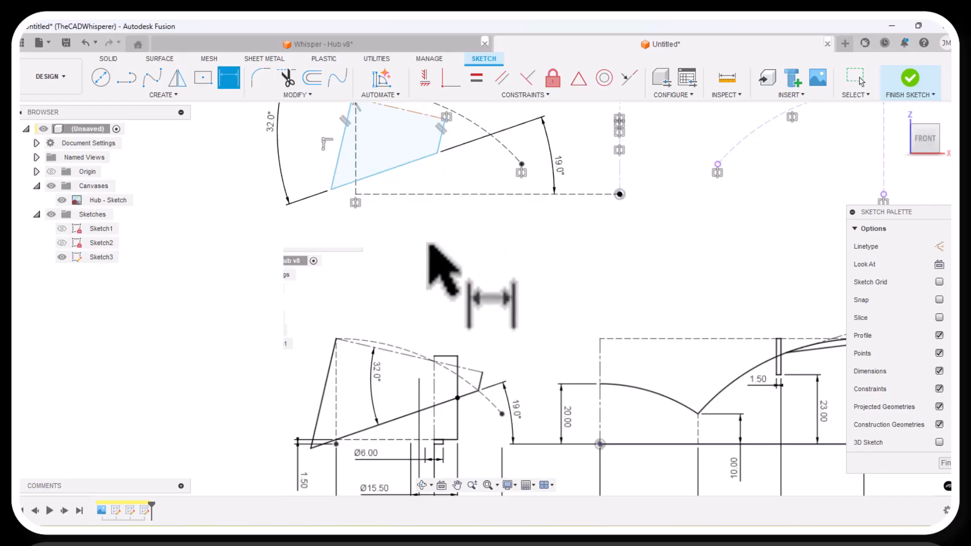
Snap the quadrilateral's upper-left corner onto the top end of the vertical construction line, where the construction arc starts.
scroll(434, 271, "down", 2)
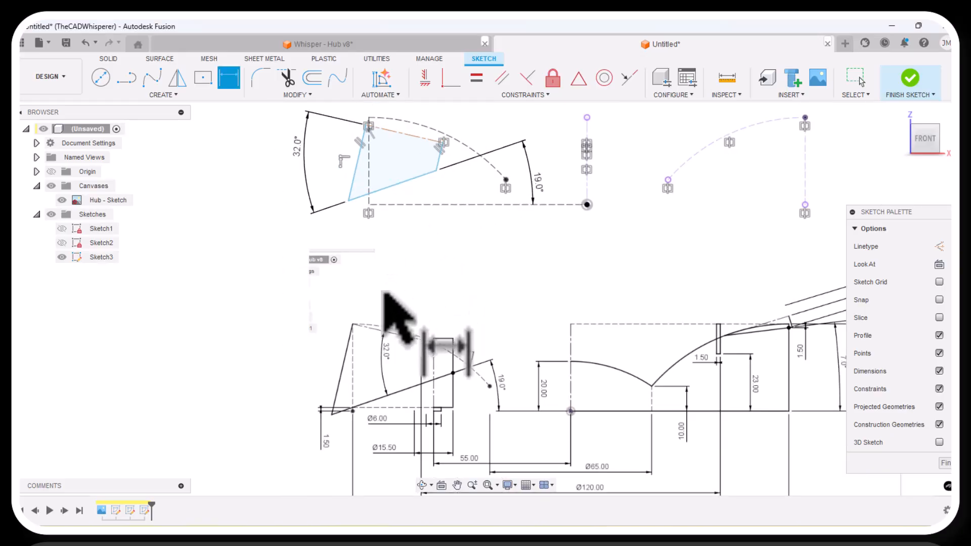
scroll(362, 423, "up", 3)
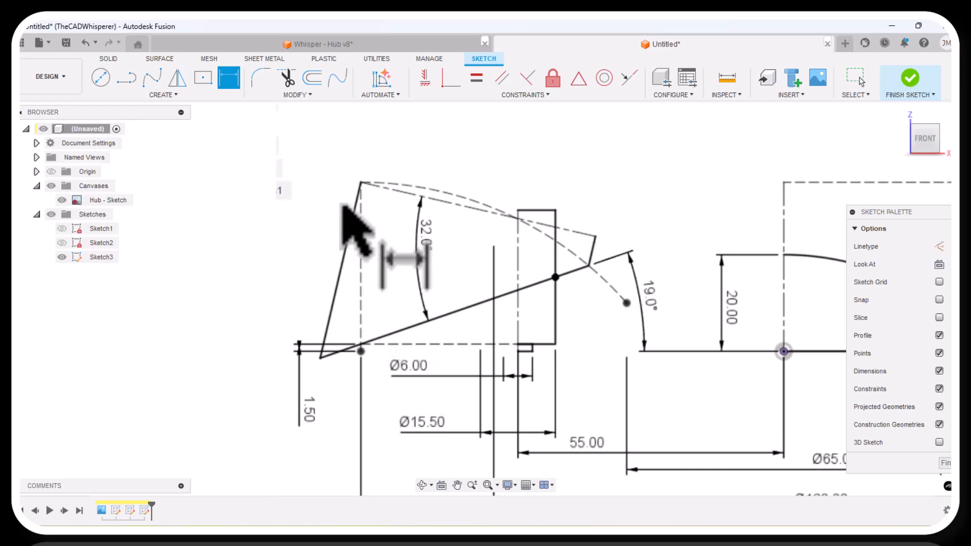
scroll(346, 412, "down", 2)
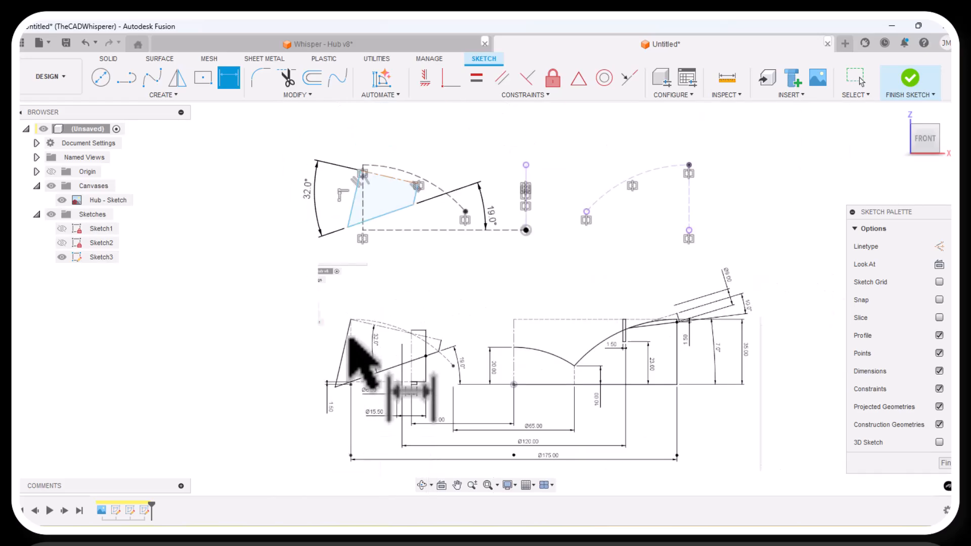
scroll(397, 151, "up", 5)
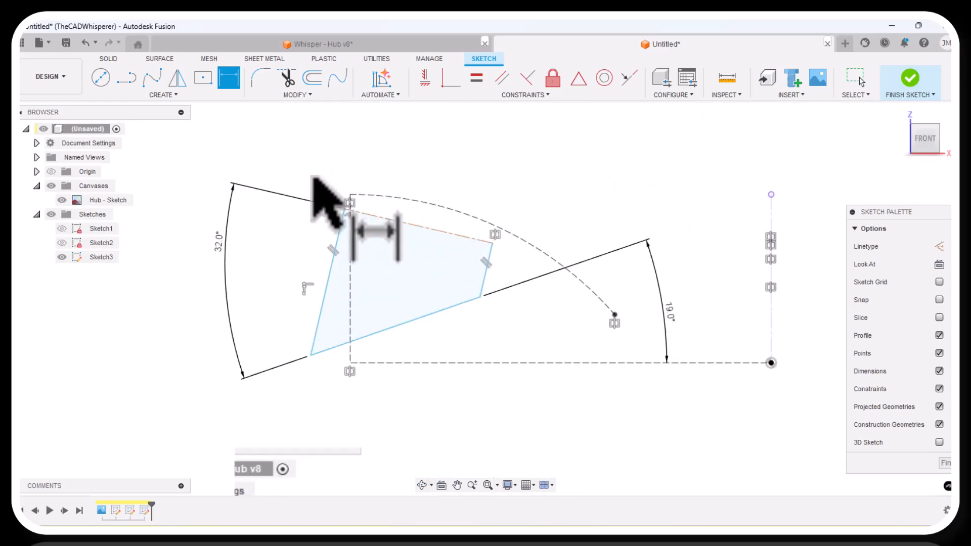
key("Escape")
left_click_drag(344, 209, 350, 195)
left_click(272, 176)
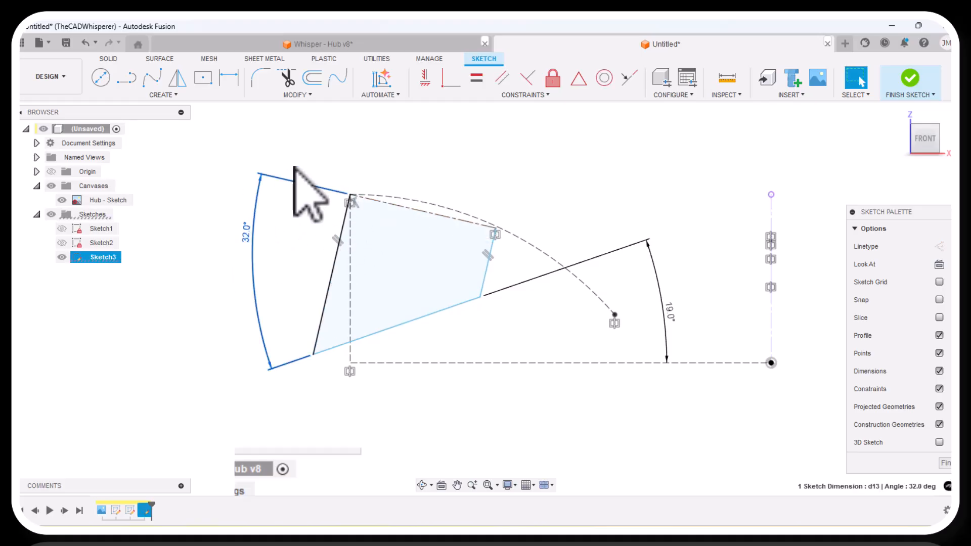
Place a sketch point where the quadrilateral's lower edge crosses the vertical construction line.
scroll(310, 189, "down", 4)
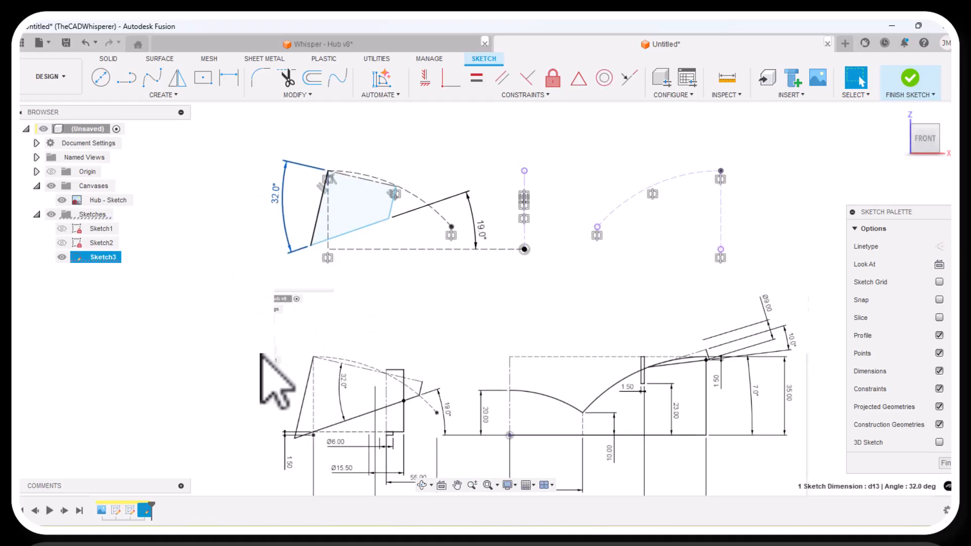
scroll(288, 352, "up", 2)
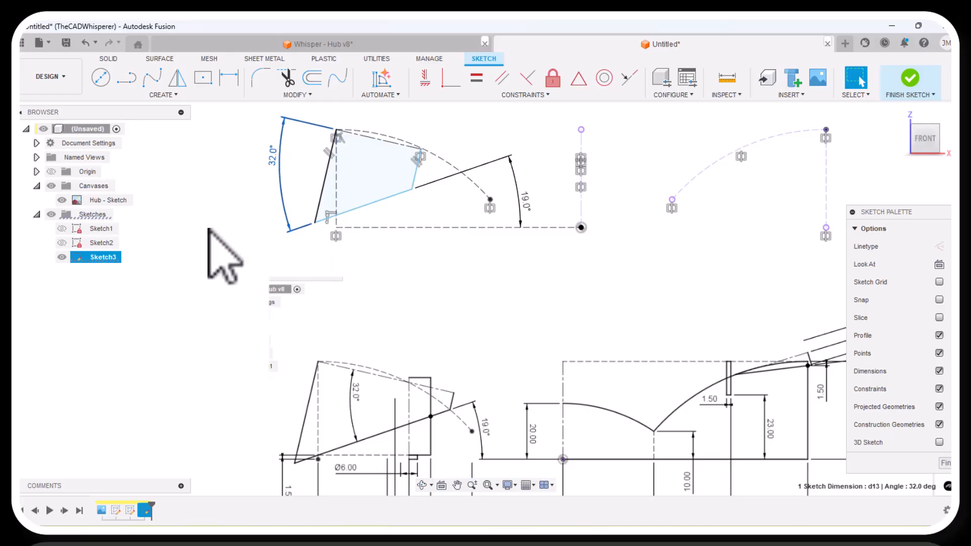
left_click(171, 95)
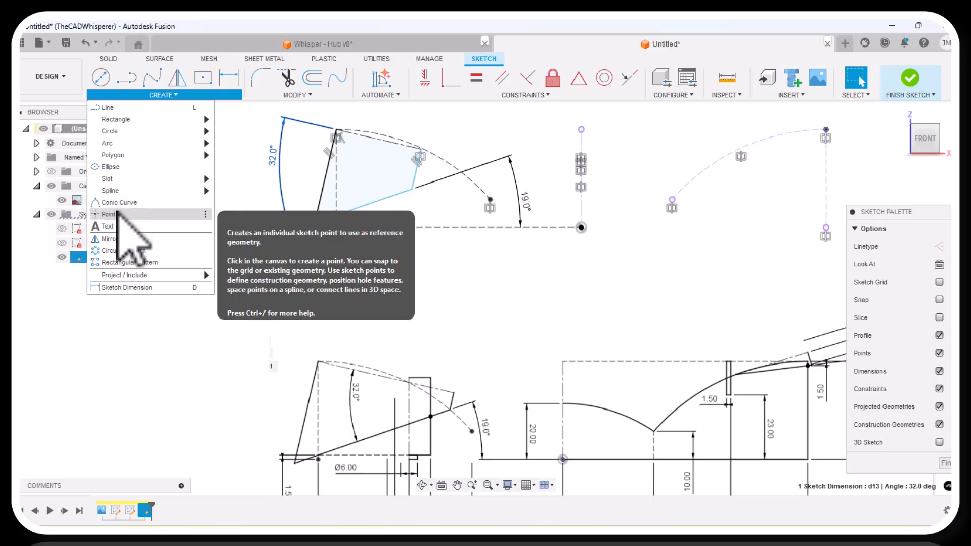
left_click(121, 214)
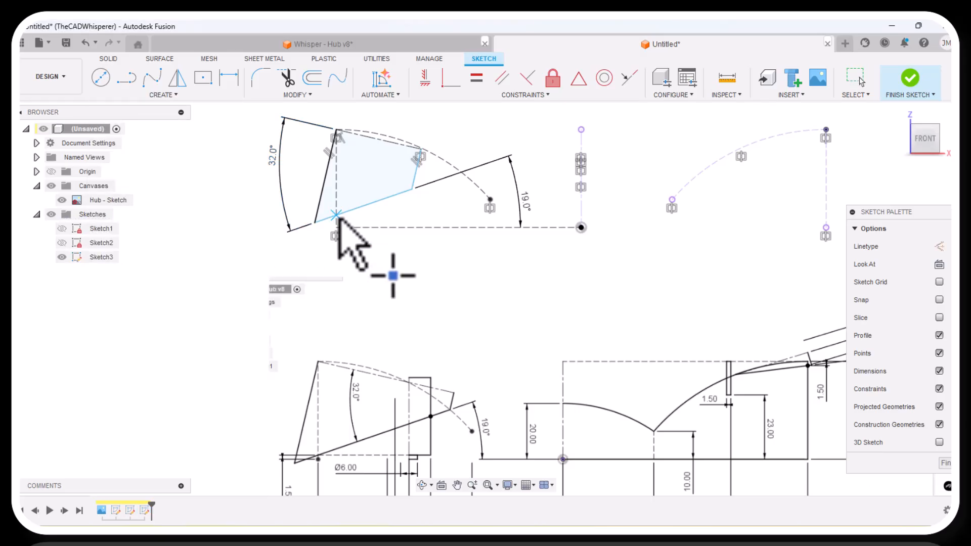
left_click(336, 215)
Dimension the new sketch point 1.5 mm vertically above the lower end of the vertical construction line.
left_click(228, 77)
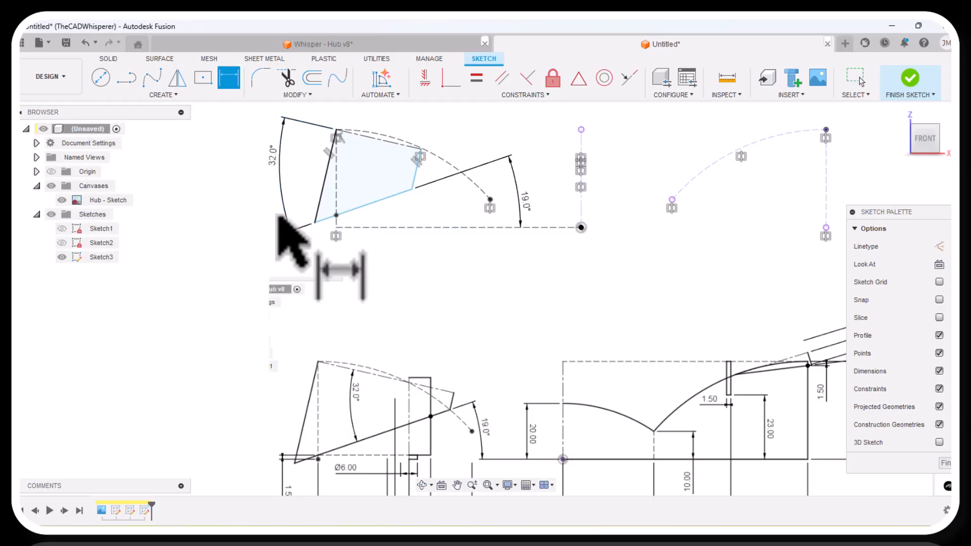
left_click(337, 215)
left_click(337, 227)
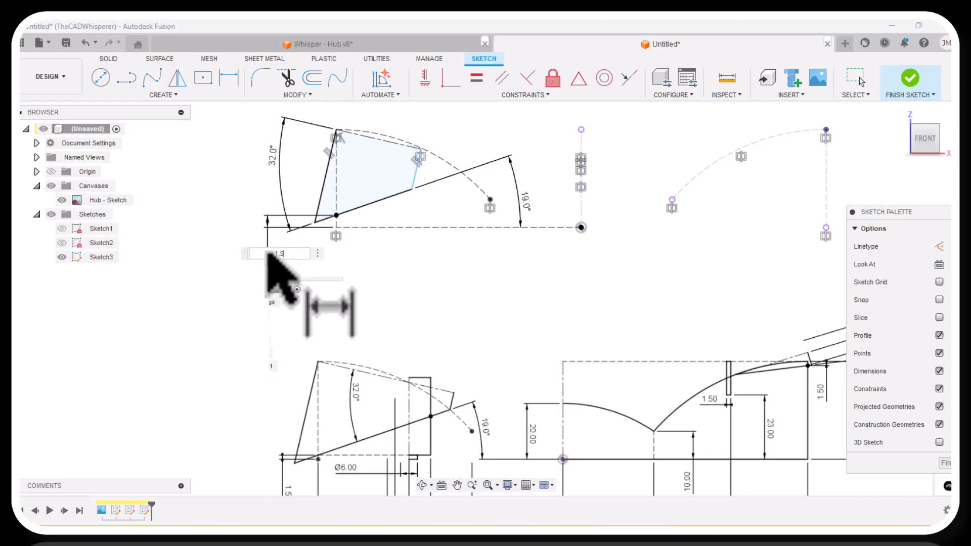
key("Return")
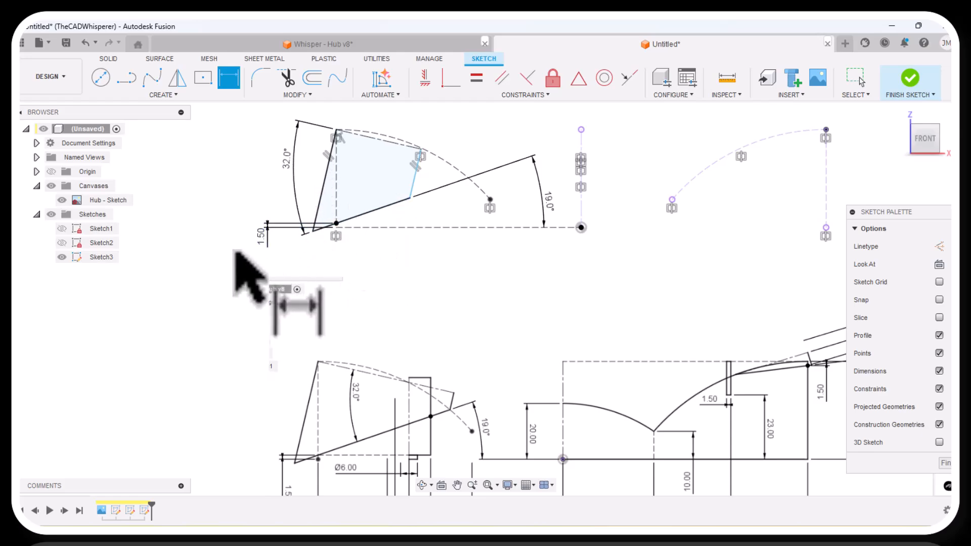
Examine the reference canvas for the tilted profile's short right edge and the small rectangle crossing it.
scroll(250, 254, "down", 1)
scroll(420, 417, "up", 2)
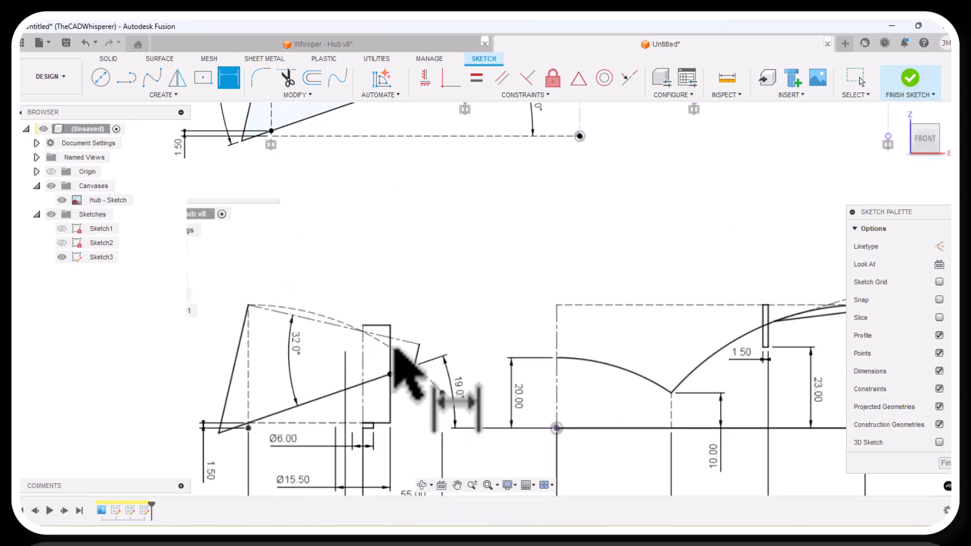
scroll(402, 389, "down", 1)
scroll(397, 387, "down", 1)
scroll(394, 387, "up", 1)
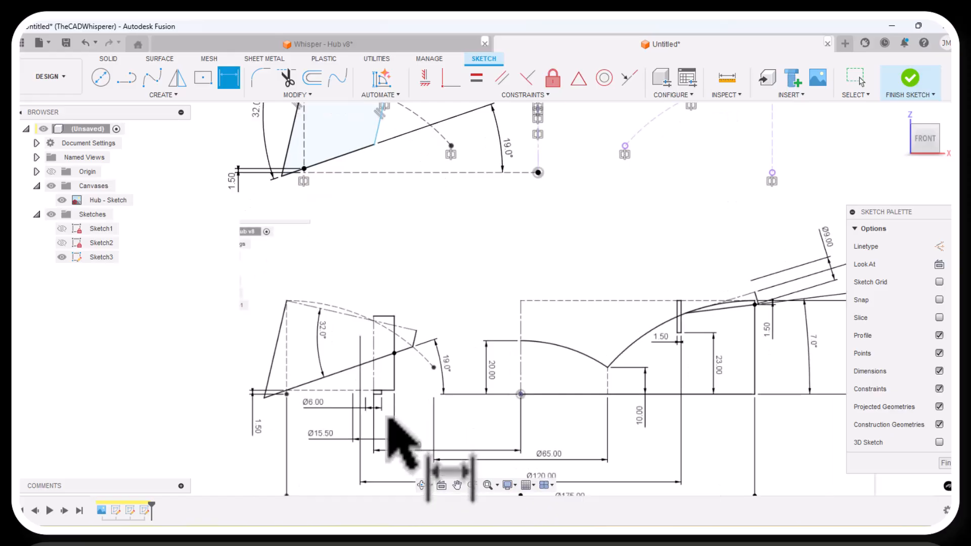
scroll(392, 404, "up", 1)
scroll(394, 367, "down", 1)
scroll(395, 375, "down", 1)
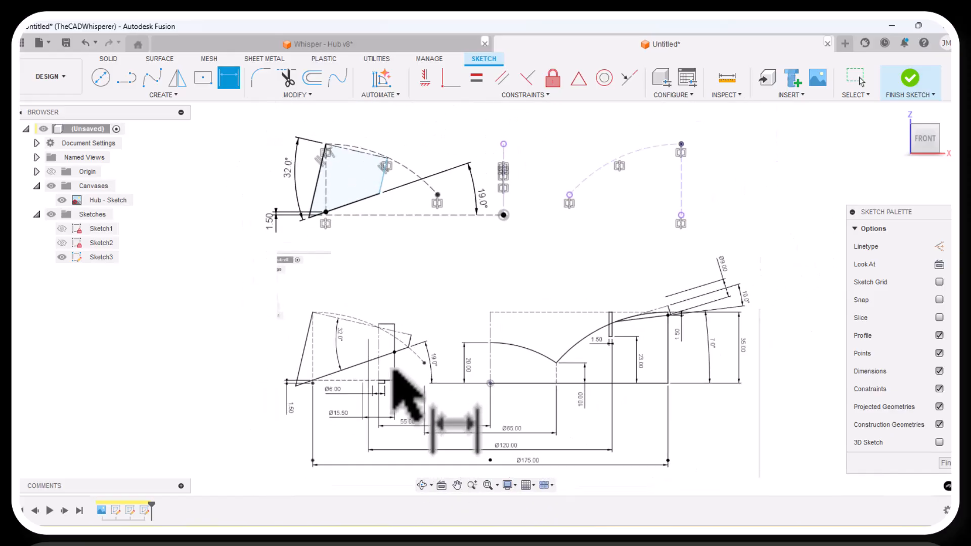
scroll(402, 301, "up", 1)
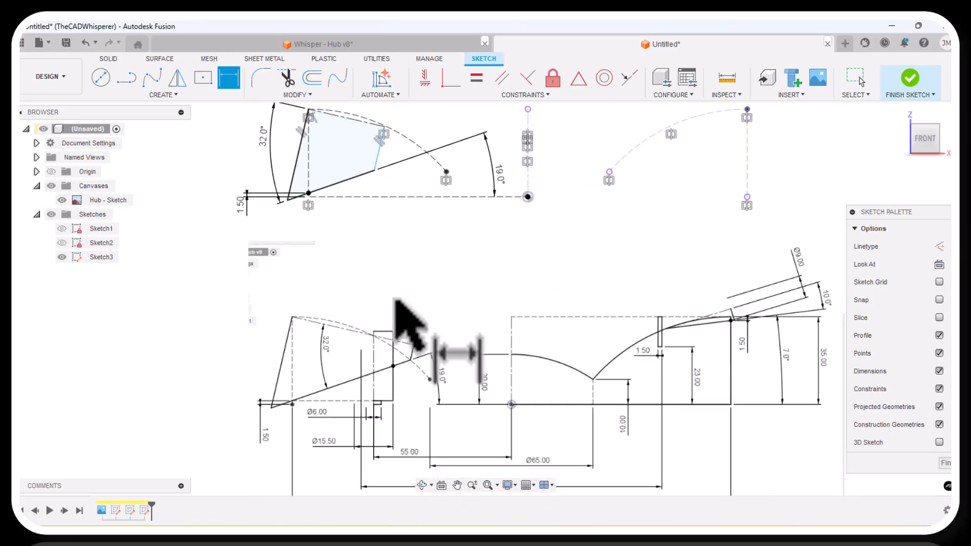
Move the quadrilateral's short right edge outward, placing its upper corner at about X -42.8, Z 24.7 mm.
right_click(390, 242)
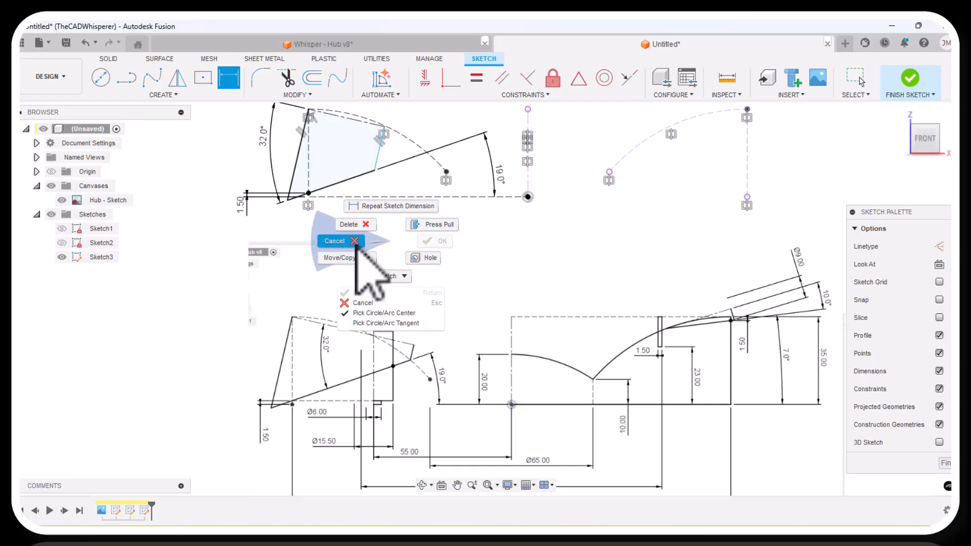
left_click(329, 245)
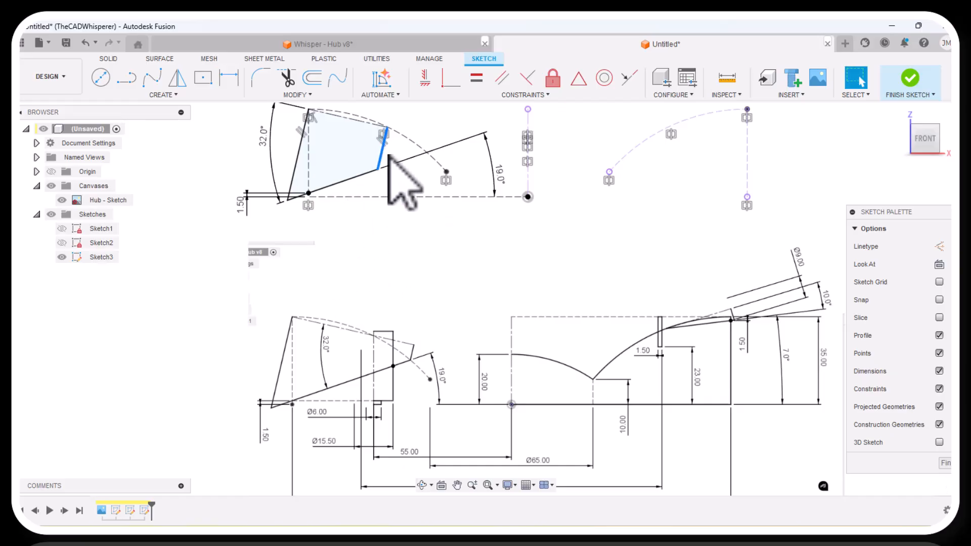
left_click_drag(388, 156, 396, 152)
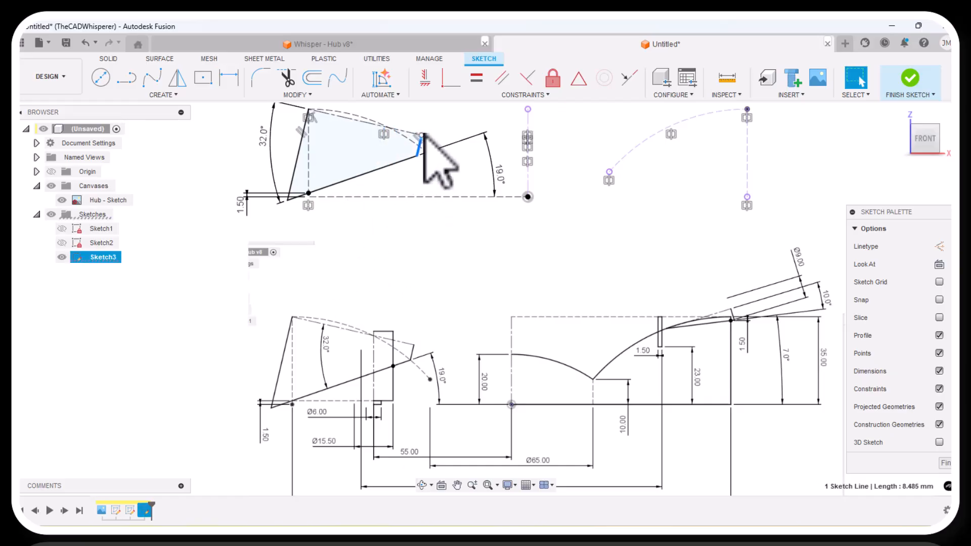
scroll(425, 136, "up", 5)
left_click_drag(420, 142, 416, 147)
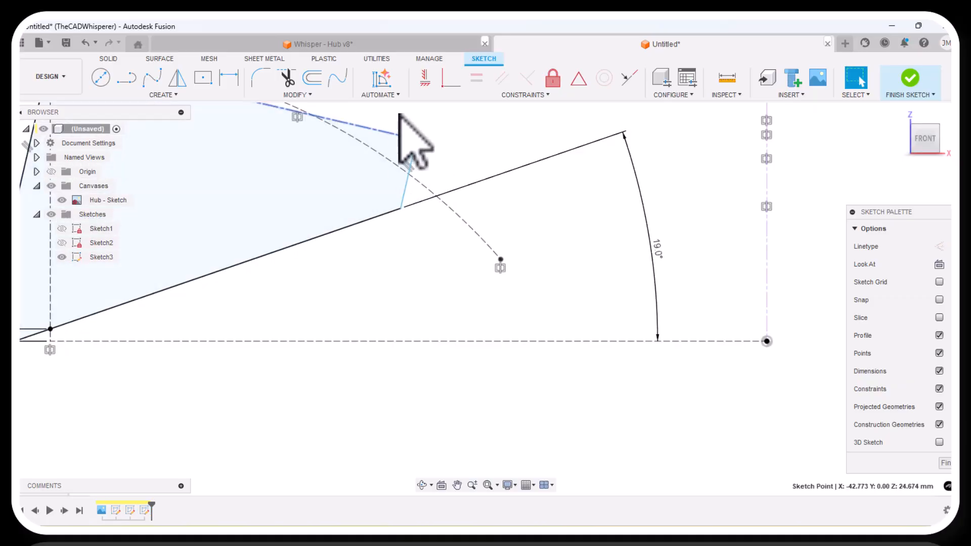
Try to make the quadrilateral's short right edge perpendicular to the upper centerline edge.
left_click(373, 115)
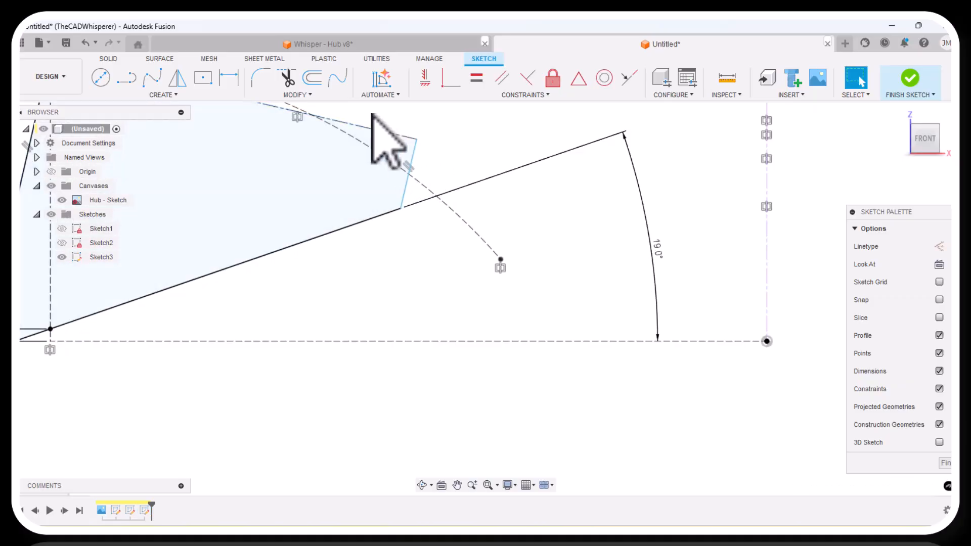
left_click(527, 78)
left_click(410, 151)
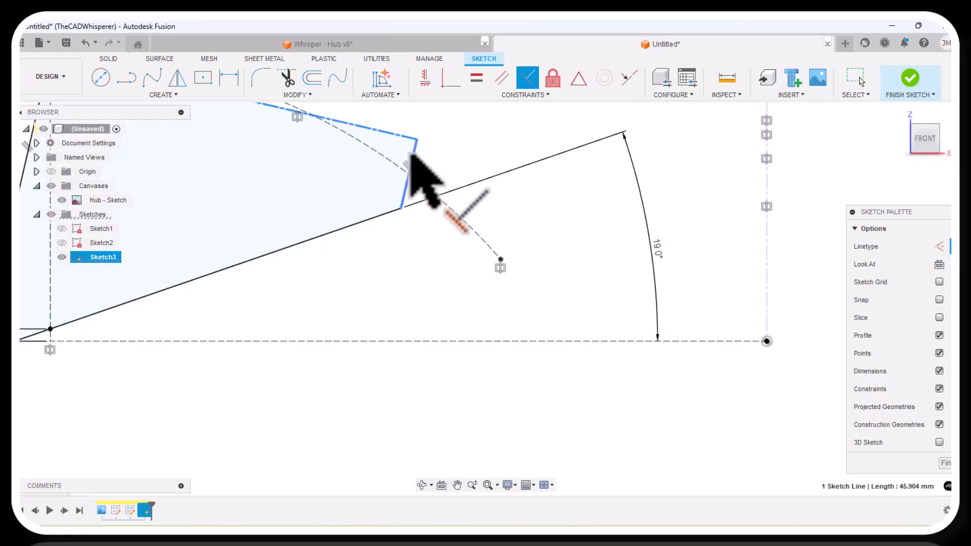
left_click(409, 157)
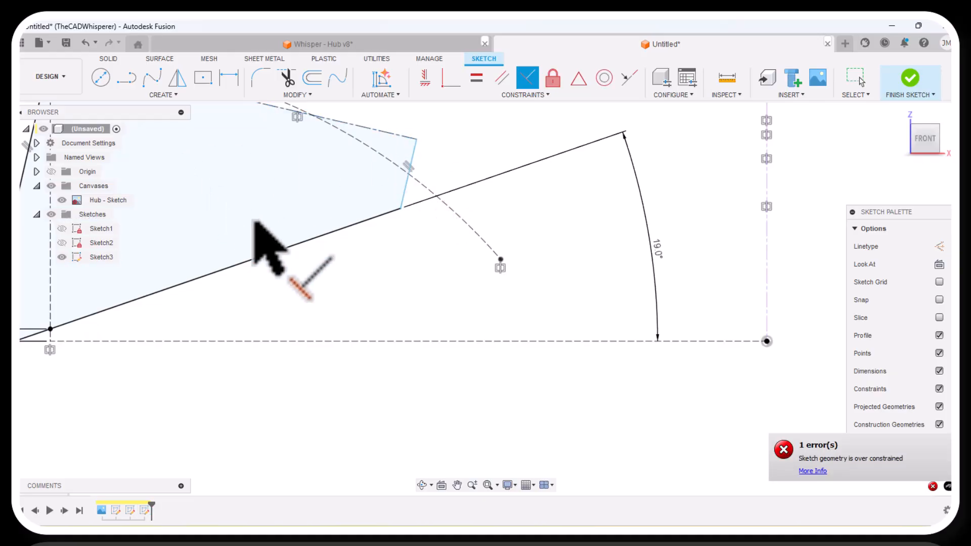
Examine the reference canvas for how the tilted profile's lower right corner relates to the dashed arc.
scroll(365, 242, "down", 3)
scroll(396, 224, "up", 1)
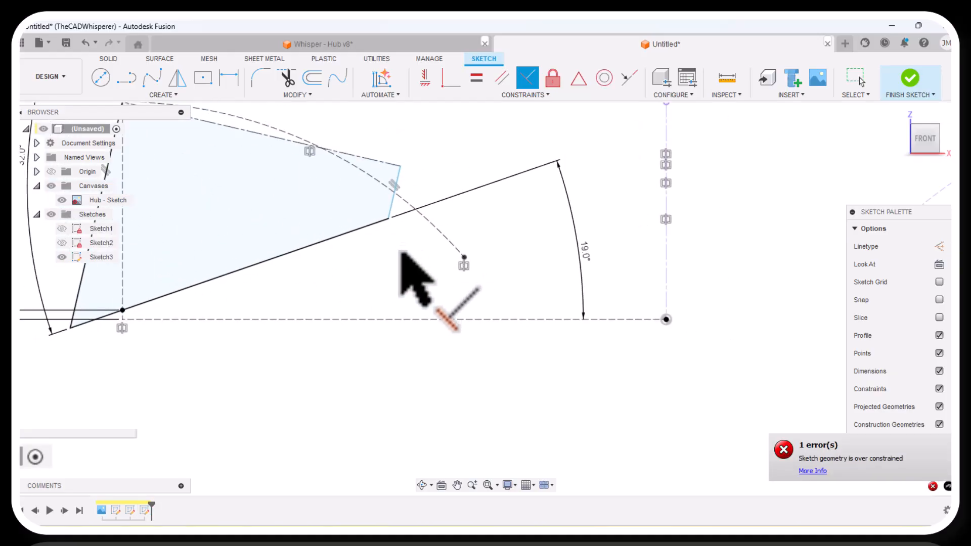
key("Escape")
scroll(402, 256, "down", 2)
scroll(401, 256, "up", 1)
scroll(412, 283, "down", 5)
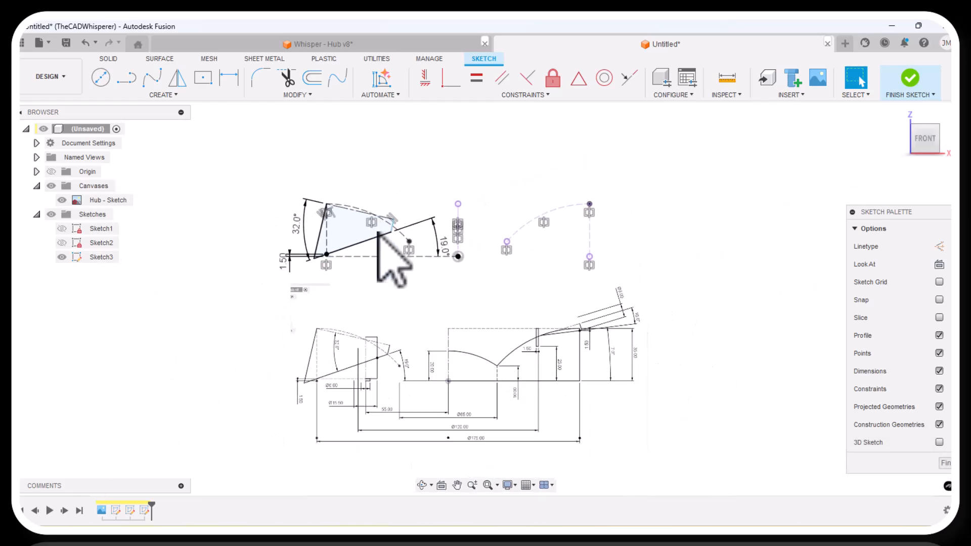
scroll(369, 402, "up", 2)
scroll(395, 326, "up", 2)
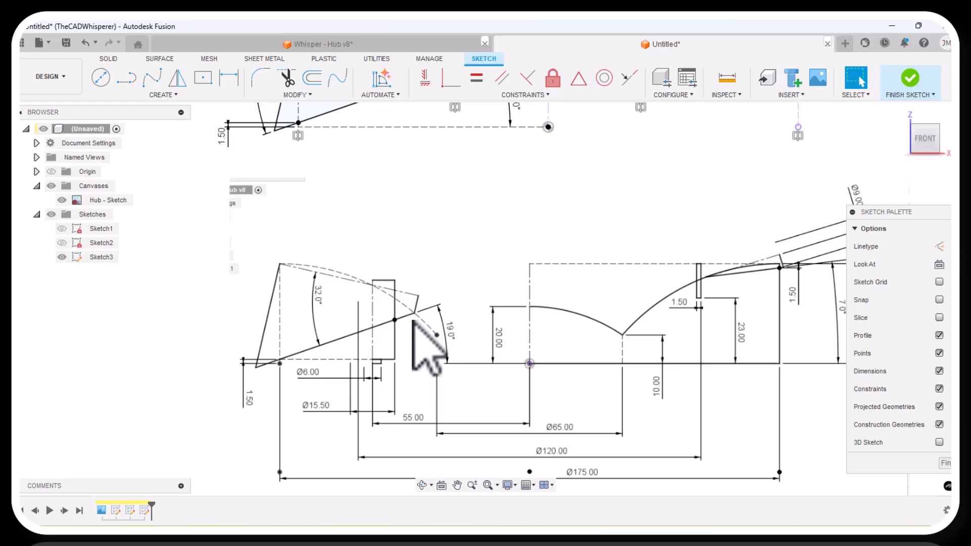
scroll(415, 327, "down", 1)
scroll(420, 320, "up", 4)
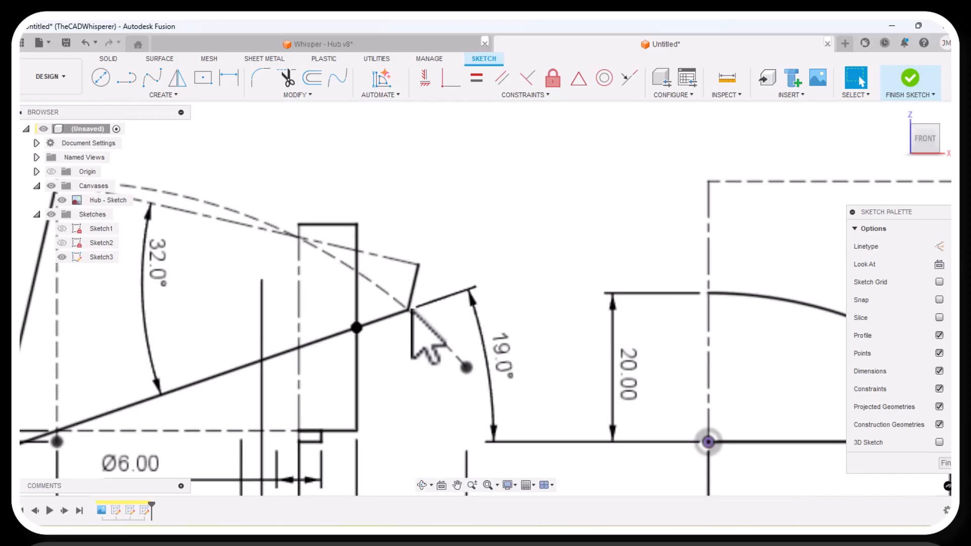
scroll(398, 363, "down", 6)
scroll(444, 195, "up", 4)
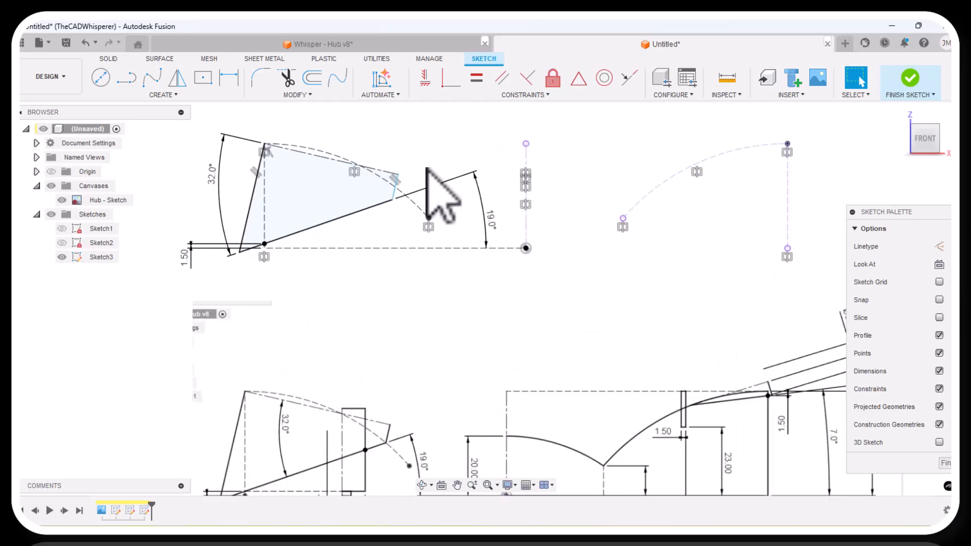
Make the lower corner of the quadrilateral's short right edge coincident with the dashed construction arc.
left_click(451, 79)
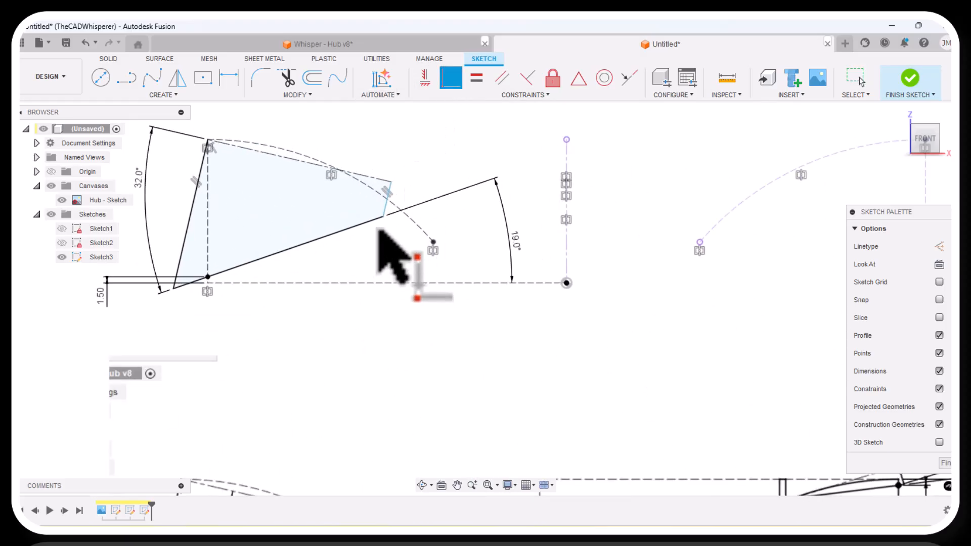
left_click(402, 213)
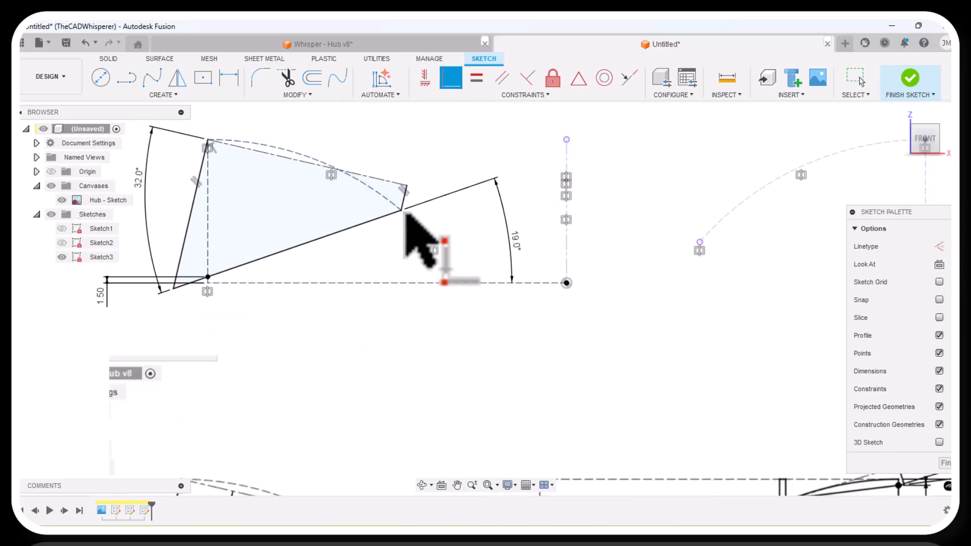
left_click(404, 212)
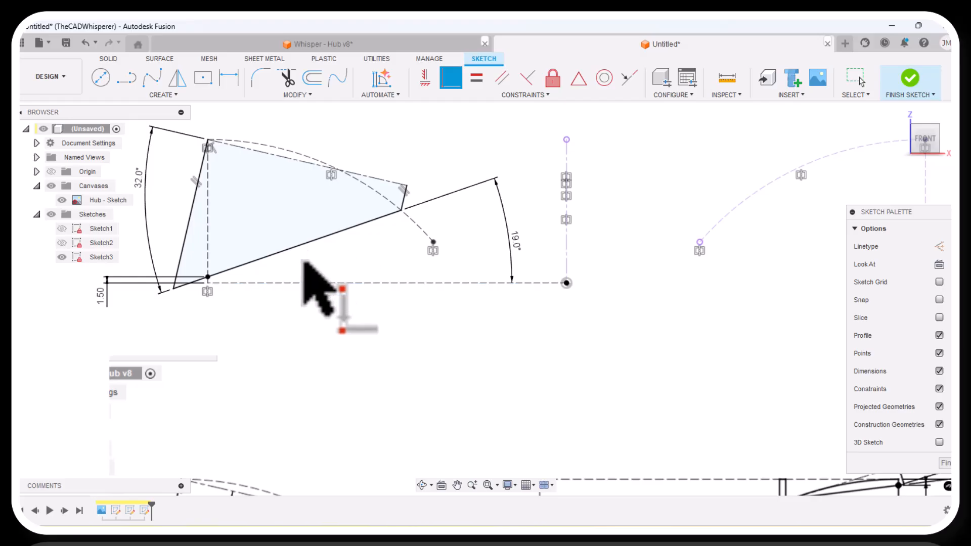
right_click(303, 316)
left_click(319, 313)
Sketch a tilted 3-point rectangle about 10 mm high, starting on the right dashed arc and extending past the vertical construction line.
scroll(249, 304, "down", 4)
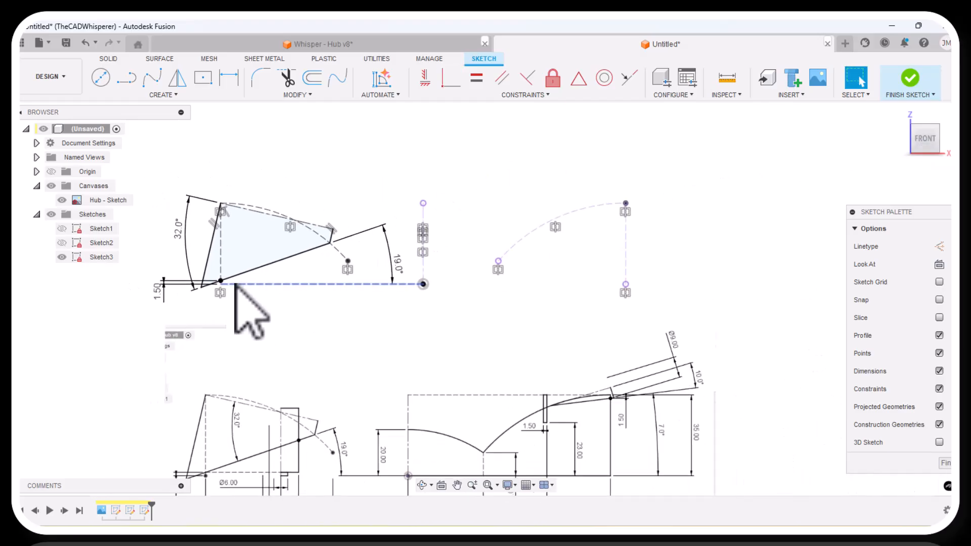
scroll(234, 297, "down", 3)
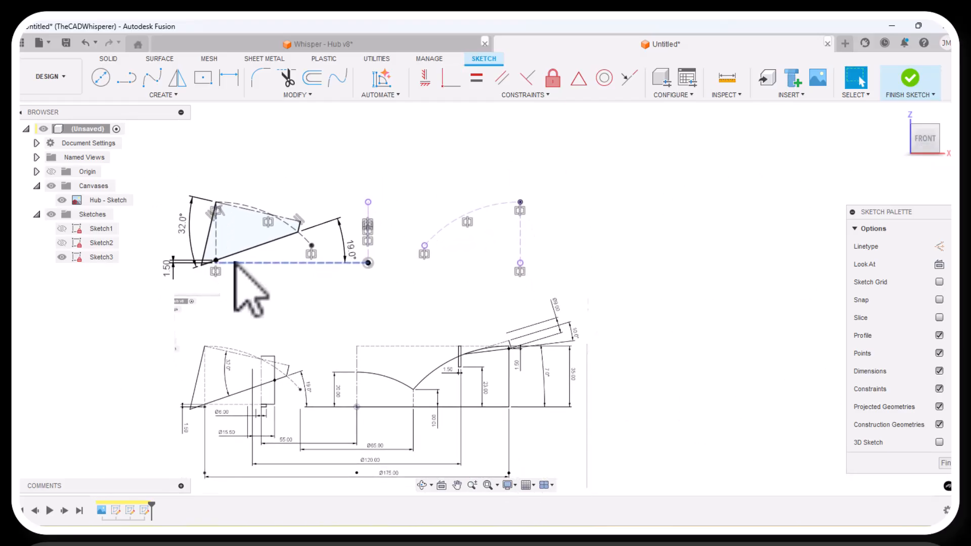
scroll(544, 349, "up", 6)
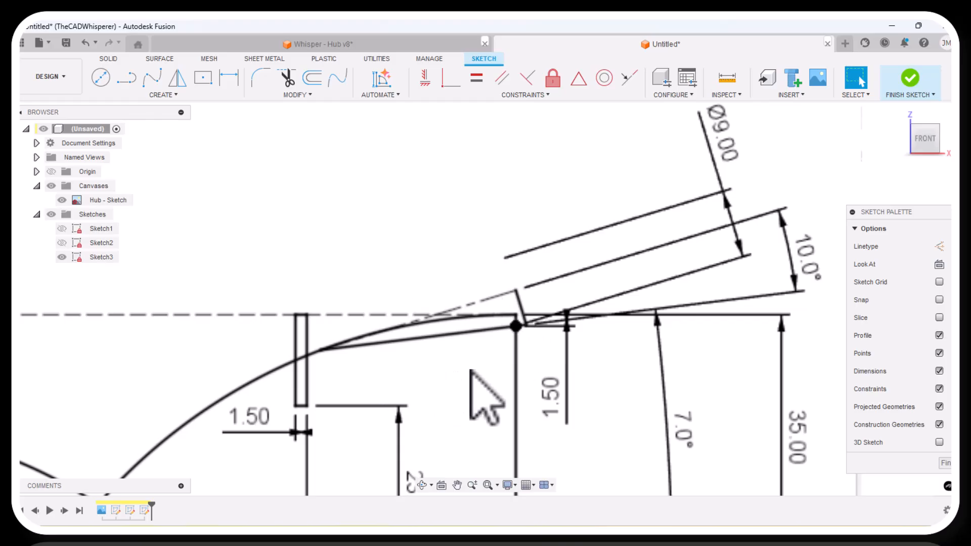
scroll(486, 399, "down", 6)
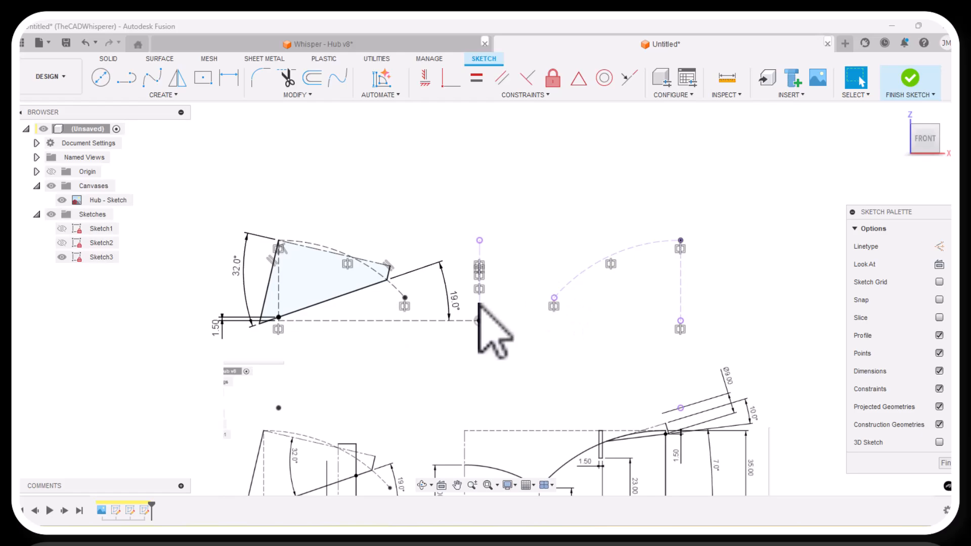
scroll(673, 273, "up", 3)
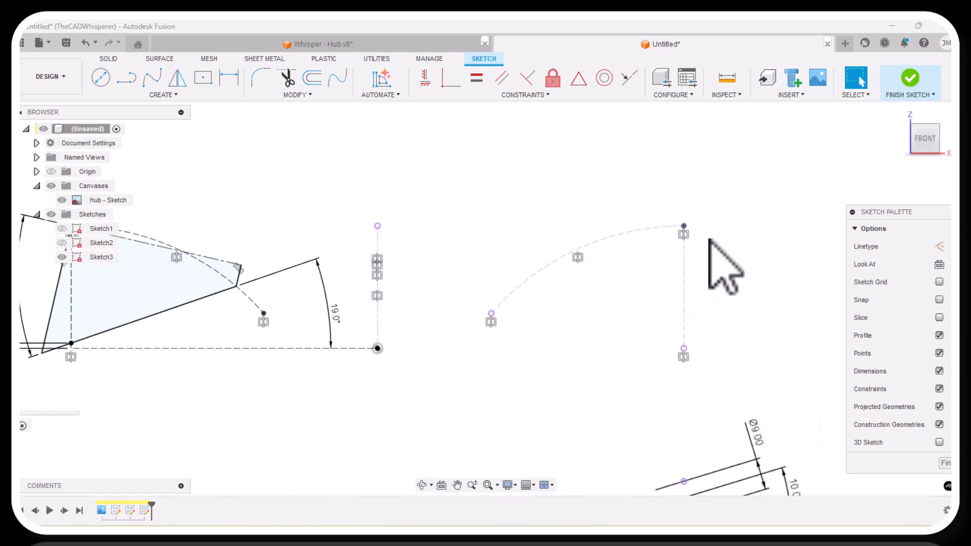
left_click(161, 95)
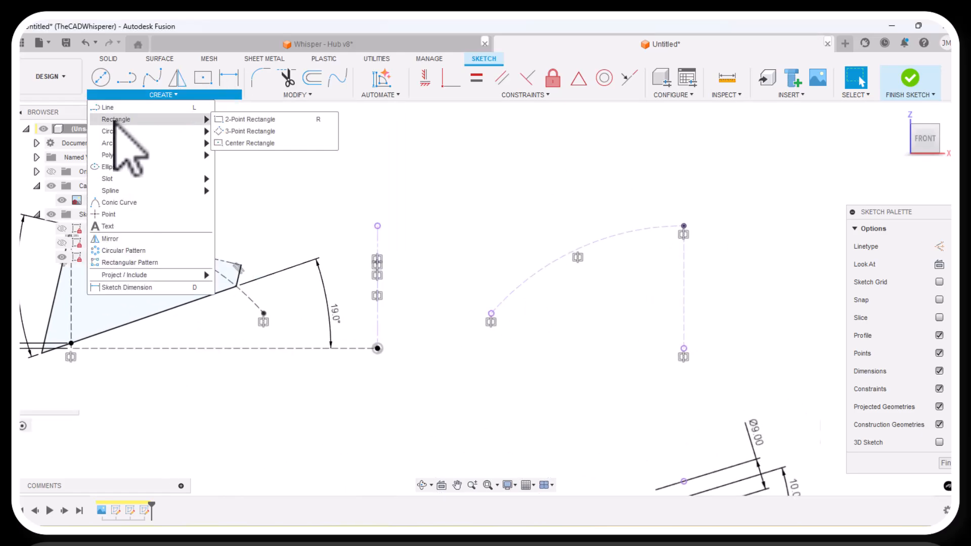
left_click(238, 132)
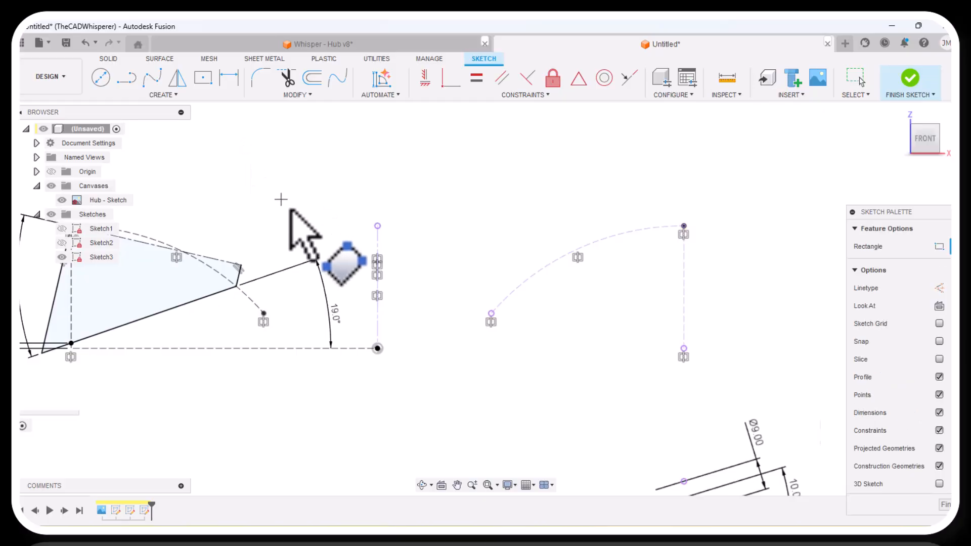
scroll(281, 199, "down", 2)
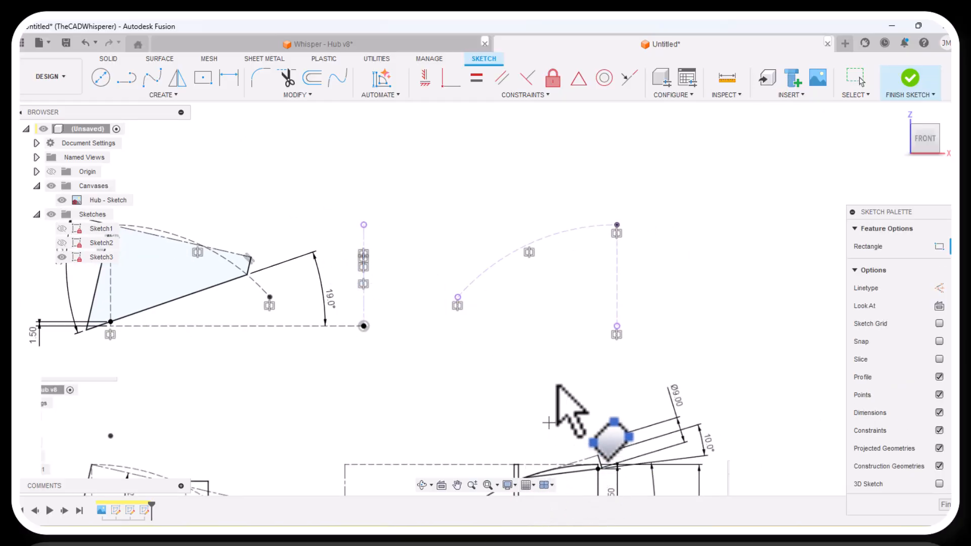
scroll(518, 255, "up", 3)
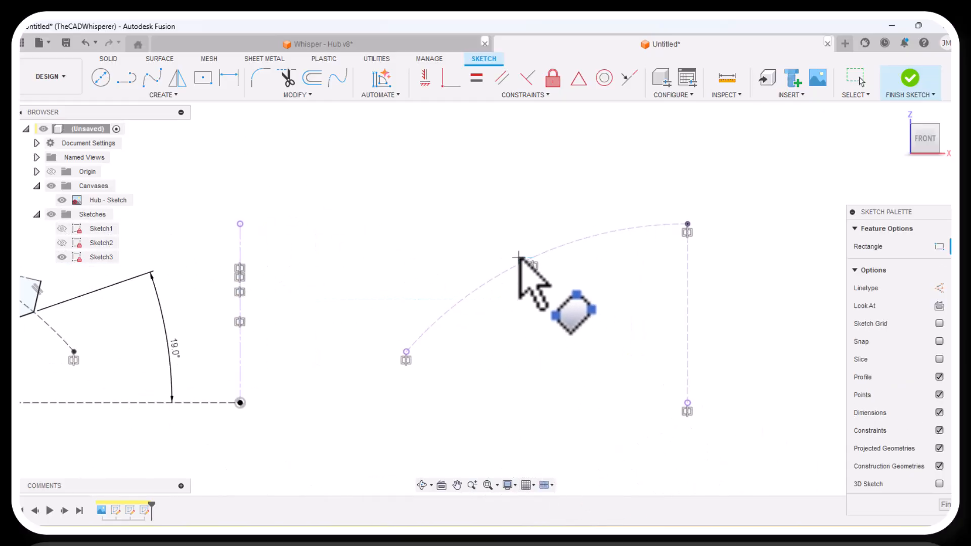
left_click(551, 250)
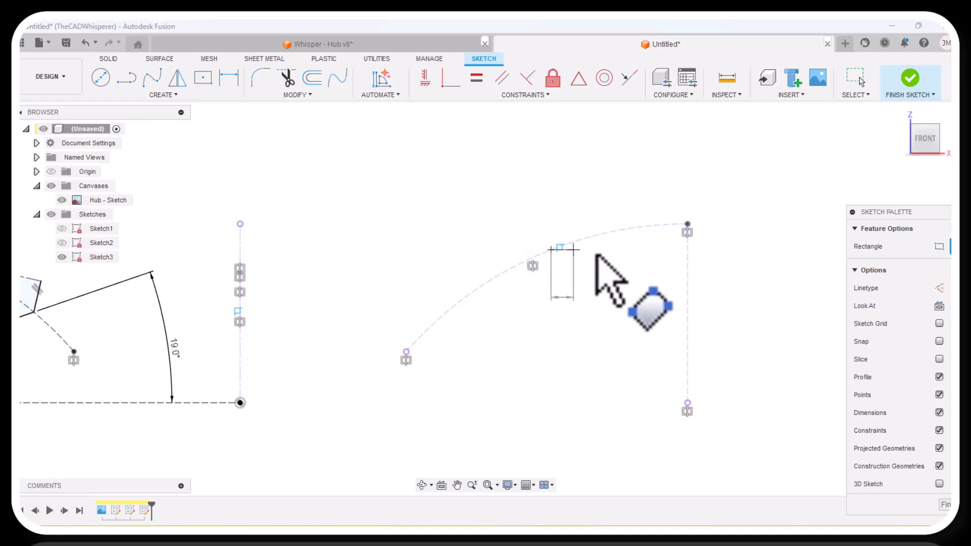
left_click(742, 223)
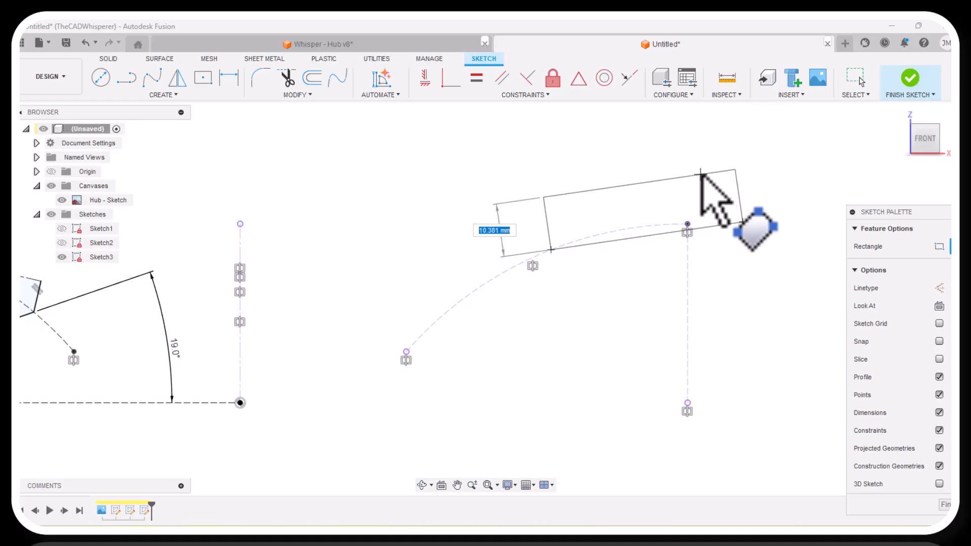
left_click(701, 175)
right_click(397, 224)
left_click(450, 226)
Dimension the angle between the horizontal baseline and the tilted rectangle's lower edge as 7 degrees.
scroll(386, 228, "down", 5)
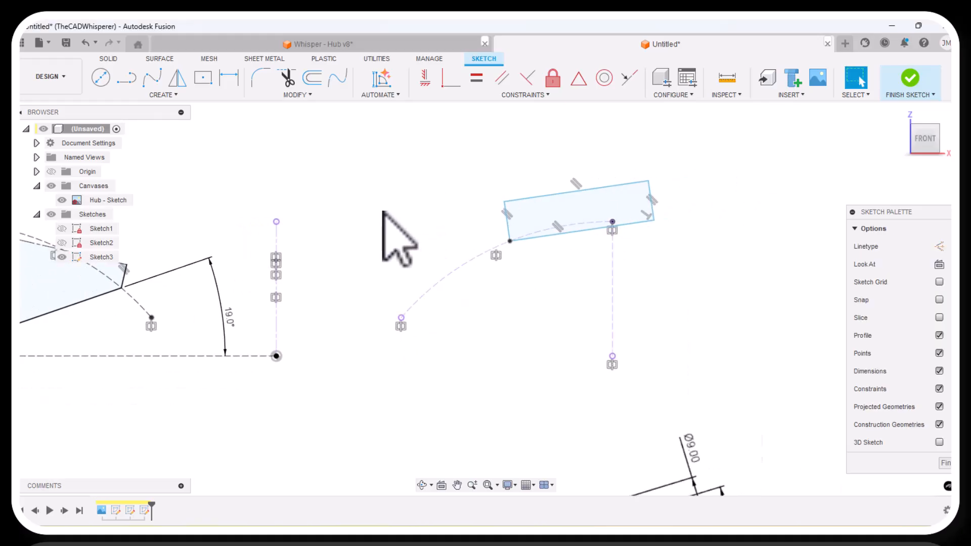
scroll(481, 420, "up", 3)
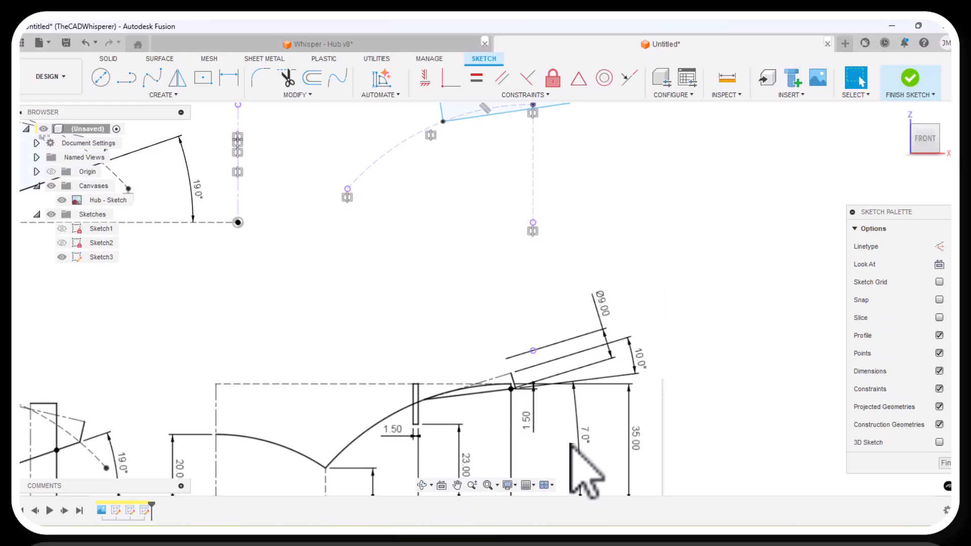
left_click(228, 79)
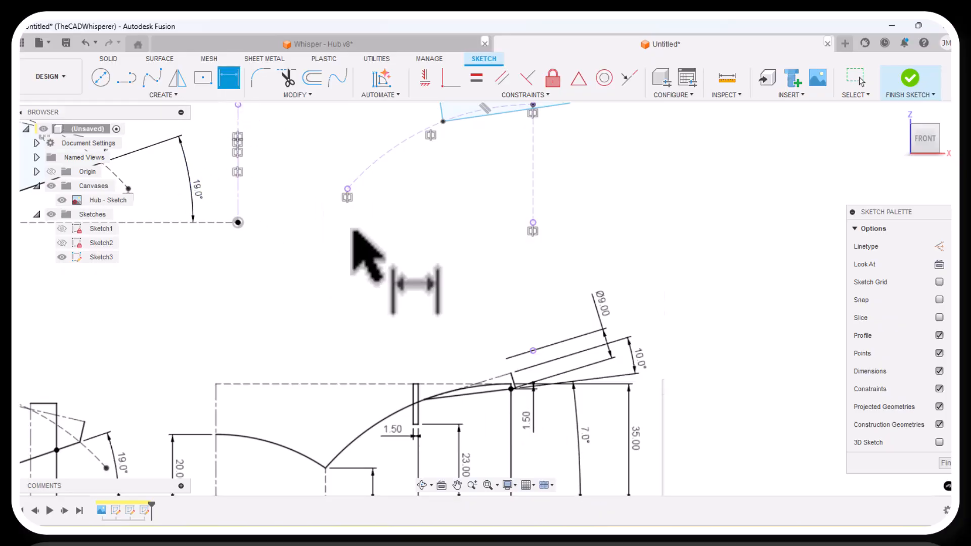
scroll(430, 283, "down", 3)
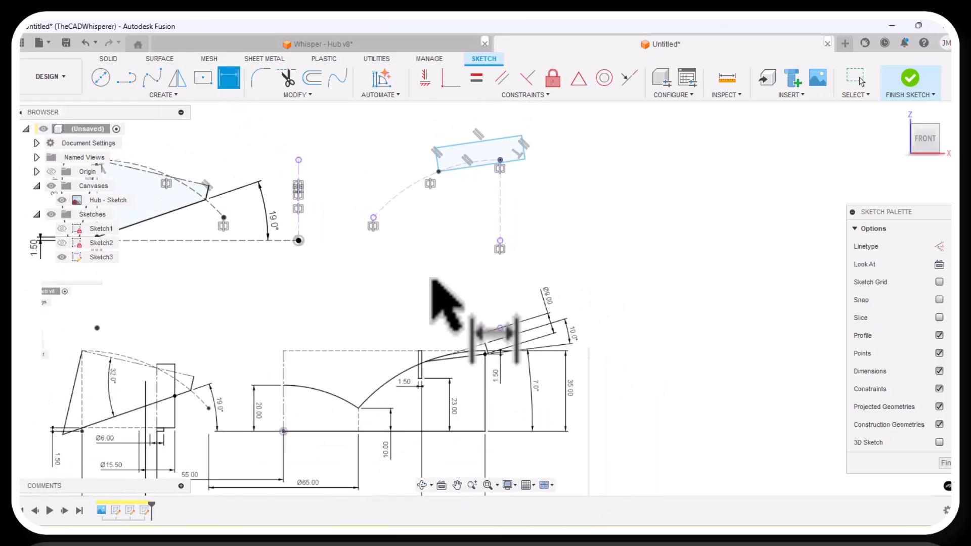
left_click(283, 241)
left_click(481, 165)
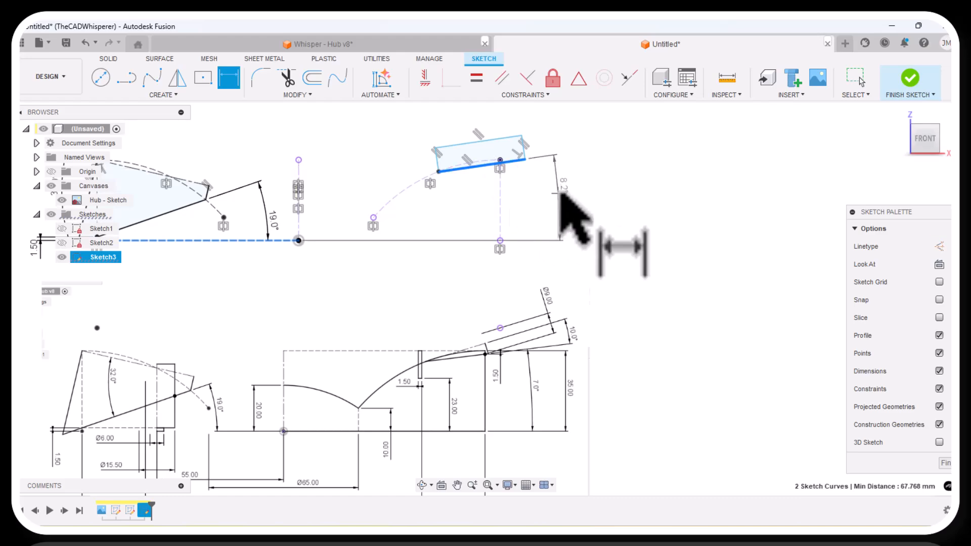
left_click(571, 193)
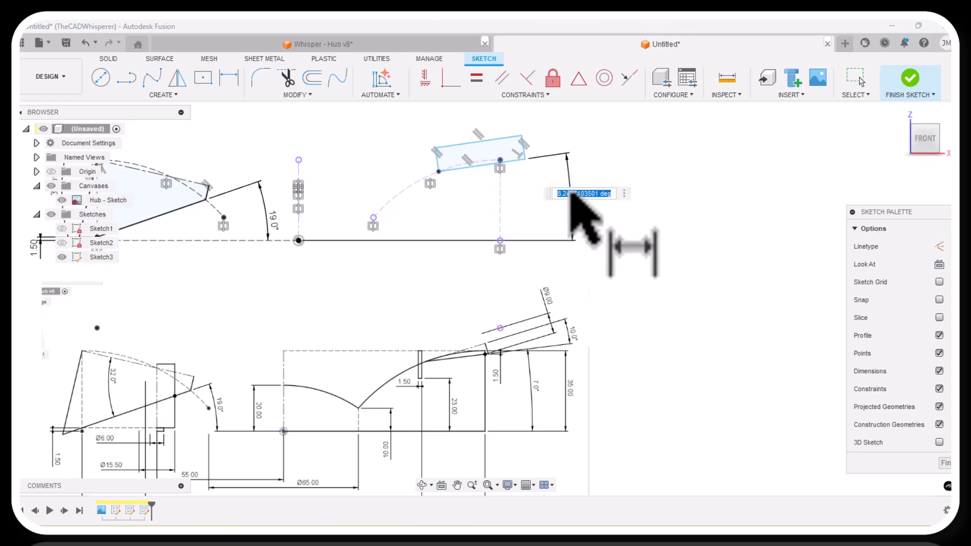
type("7")
key("Return")
Place a sketch point where the rectangle's lower edge crosses the right vertical construction line.
scroll(509, 184, "down", 3)
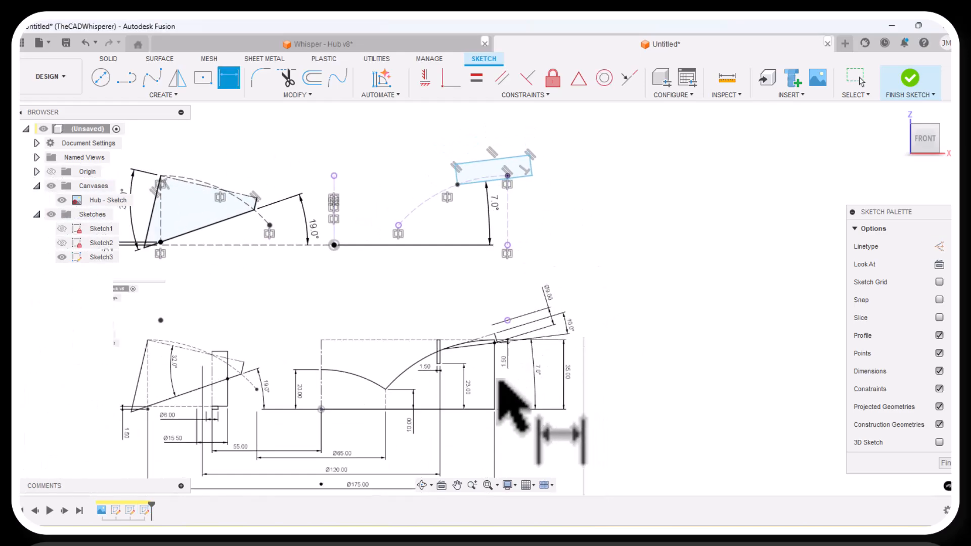
scroll(499, 380, "up", 5)
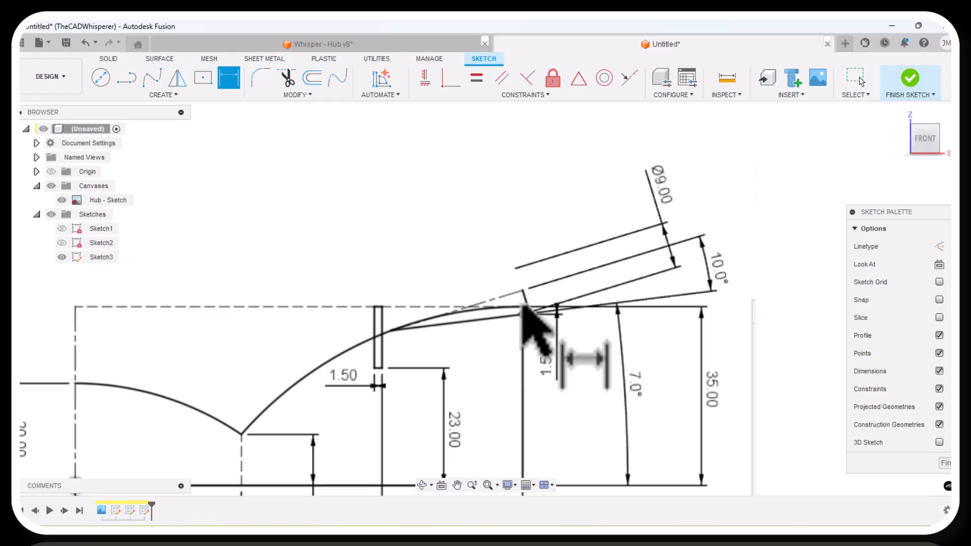
scroll(425, 369, "down", 4)
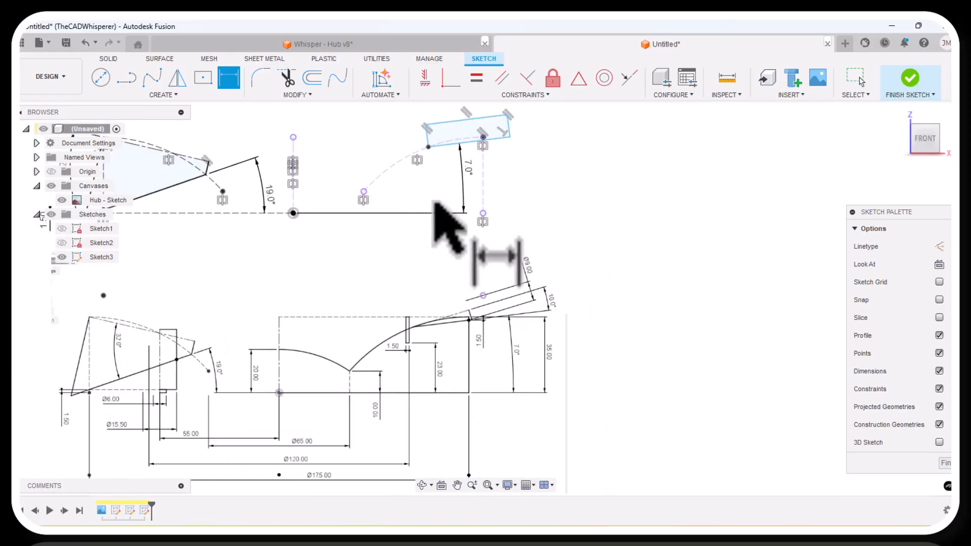
scroll(458, 161, "up", 5)
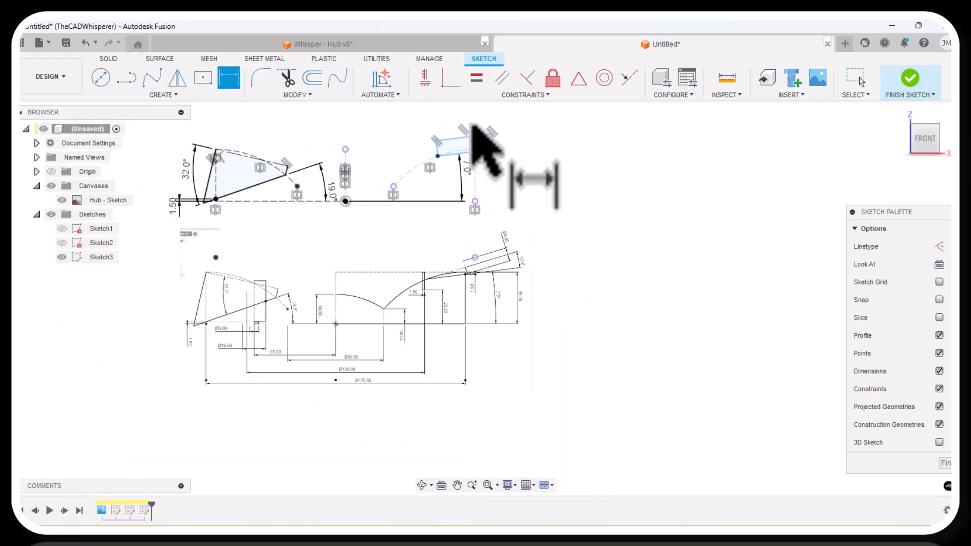
left_click(162, 95)
left_click(126, 217)
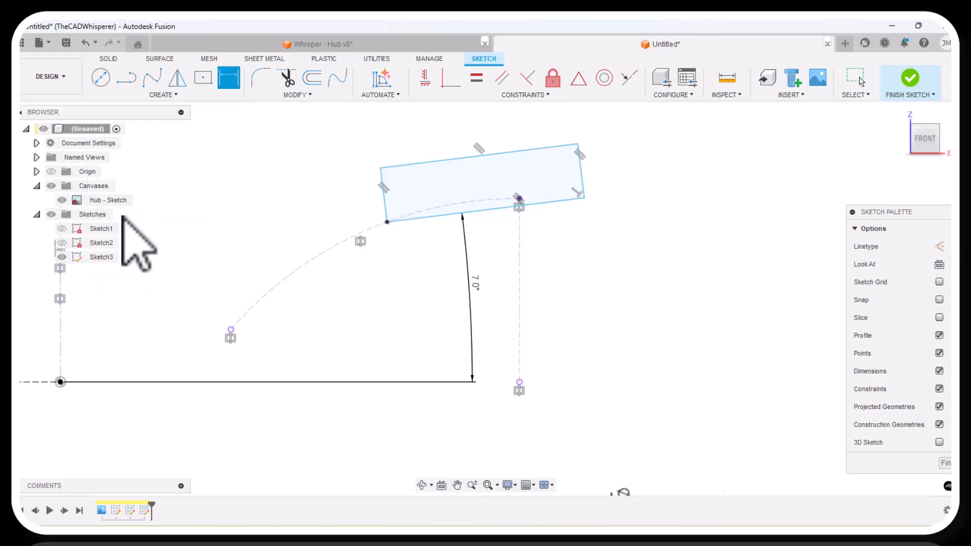
scroll(521, 213, "up", 4)
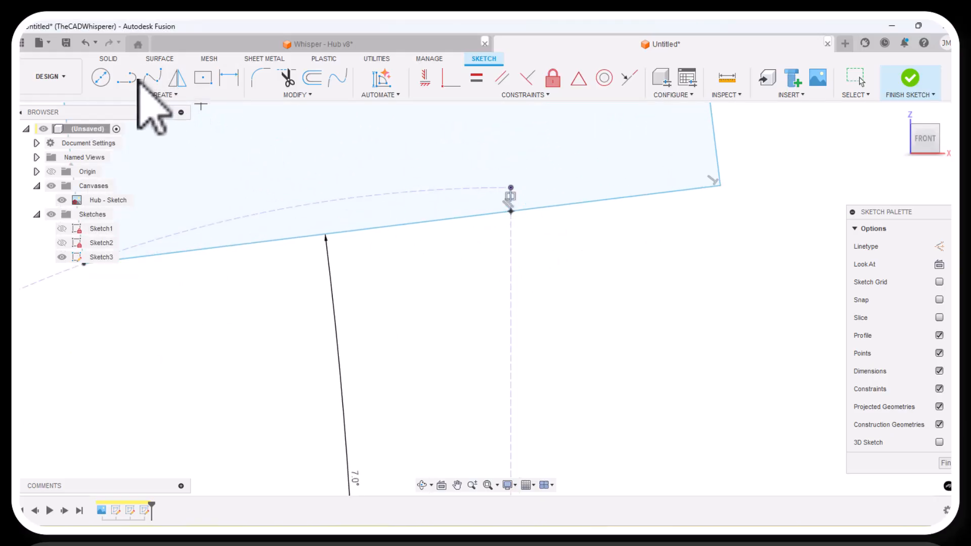
Dimension the new sketch point 1.5 mm vertically below the upper end of the right construction arc.
left_click(228, 77)
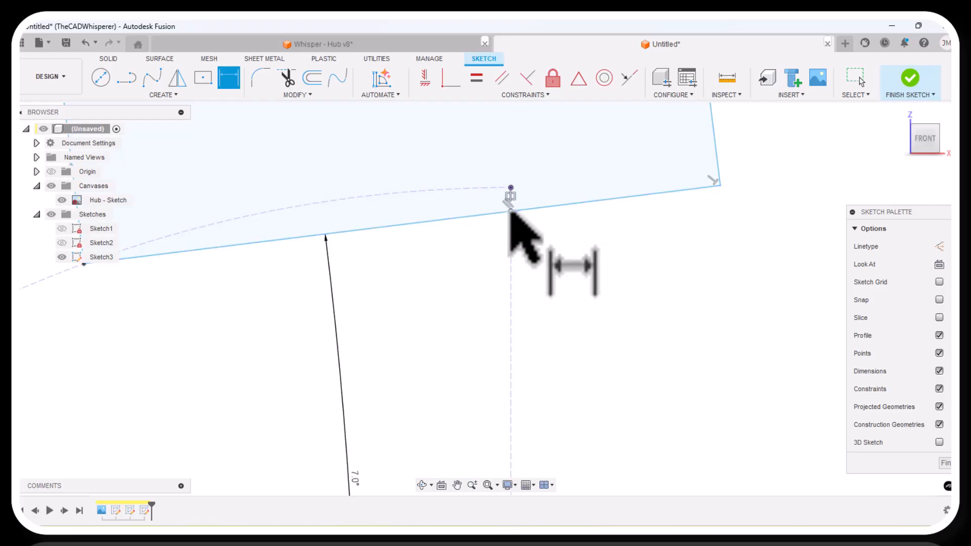
left_click(510, 187)
left_click(511, 211)
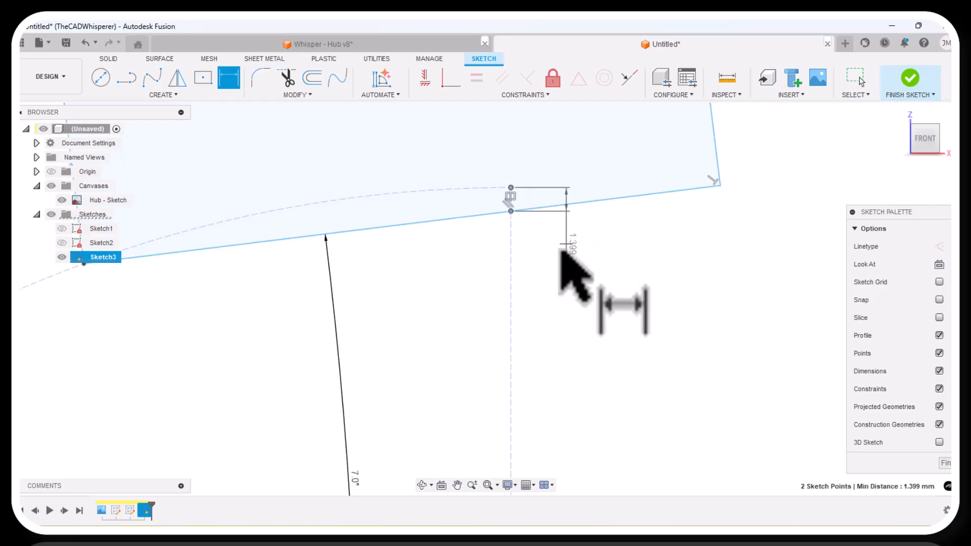
left_click(541, 268)
type("1.5")
key("Return")
scroll(538, 349, "down", 4)
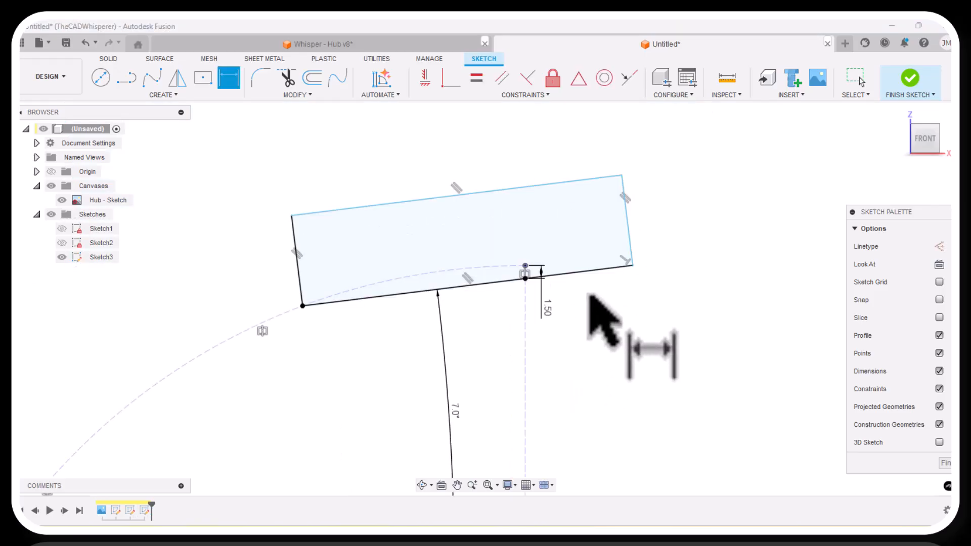
scroll(590, 292, "up", 3)
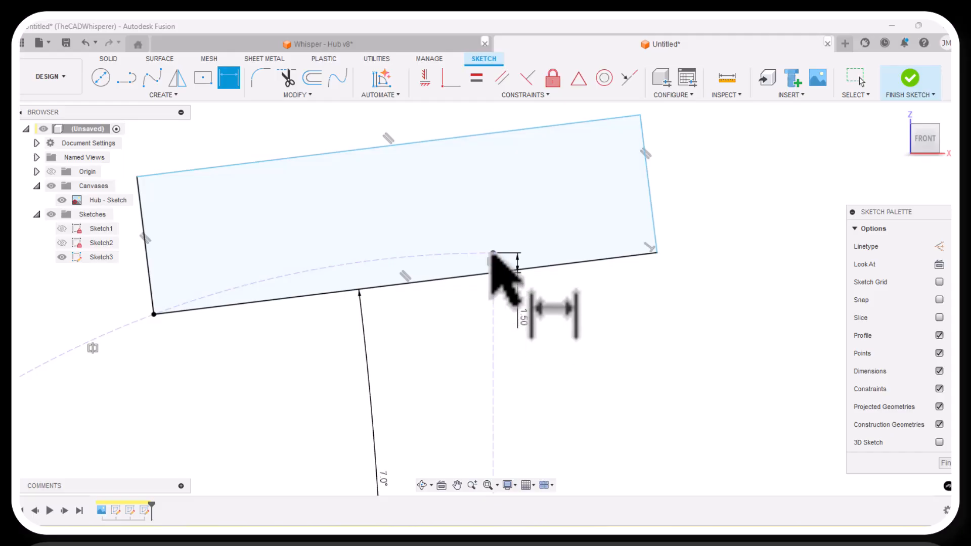
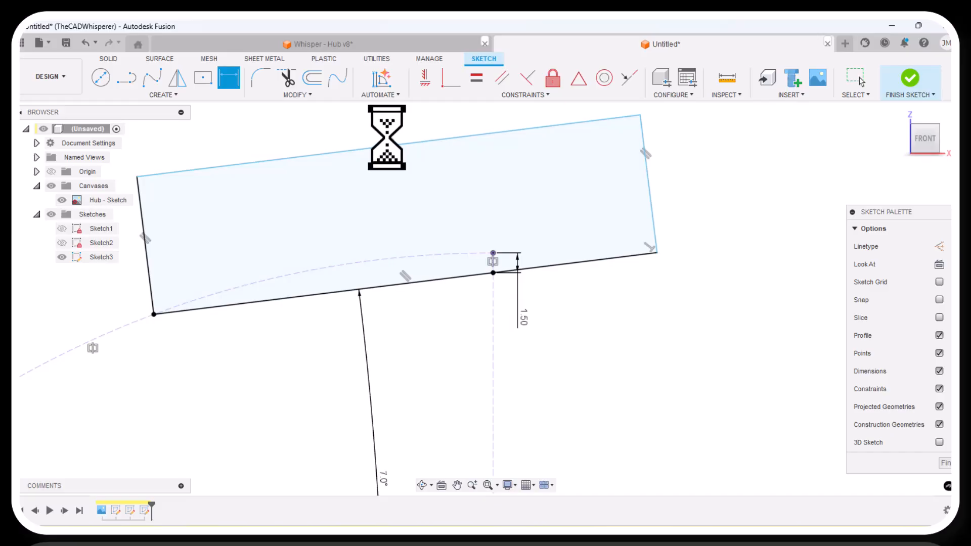
Make the tilted rectangle's upper edge a centerline and move its left corner down so the edge slopes relative to the lower edge.
key("Escape")
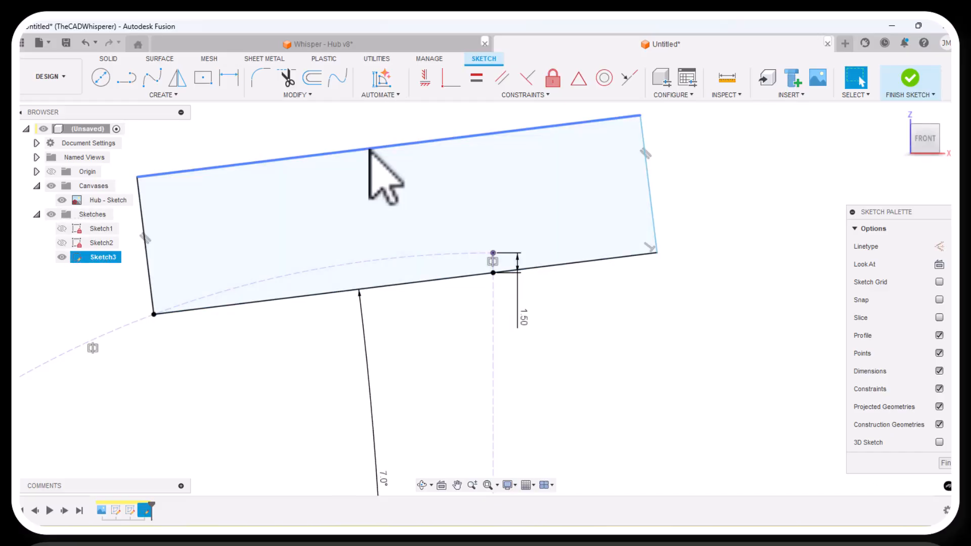
right_click(371, 150)
left_click(336, 255)
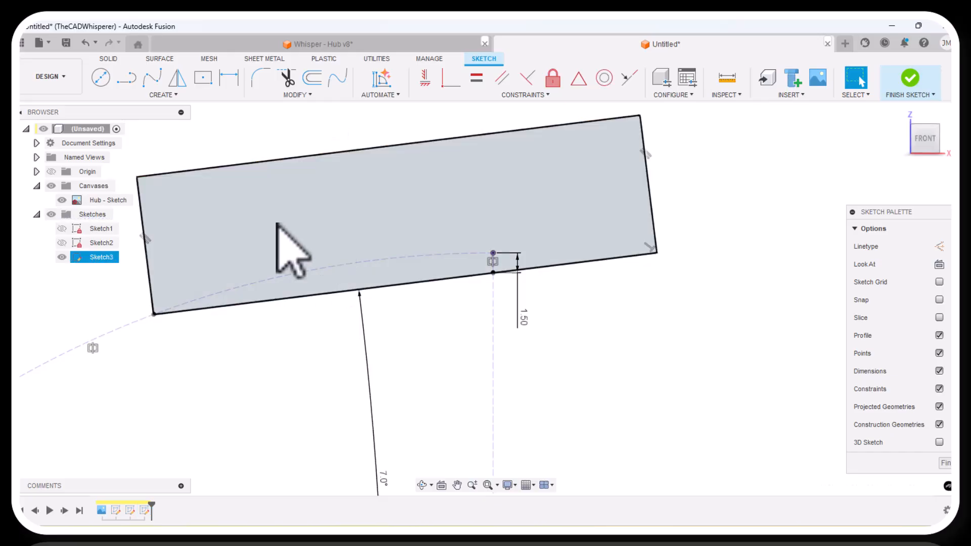
left_click_drag(133, 180, 122, 273)
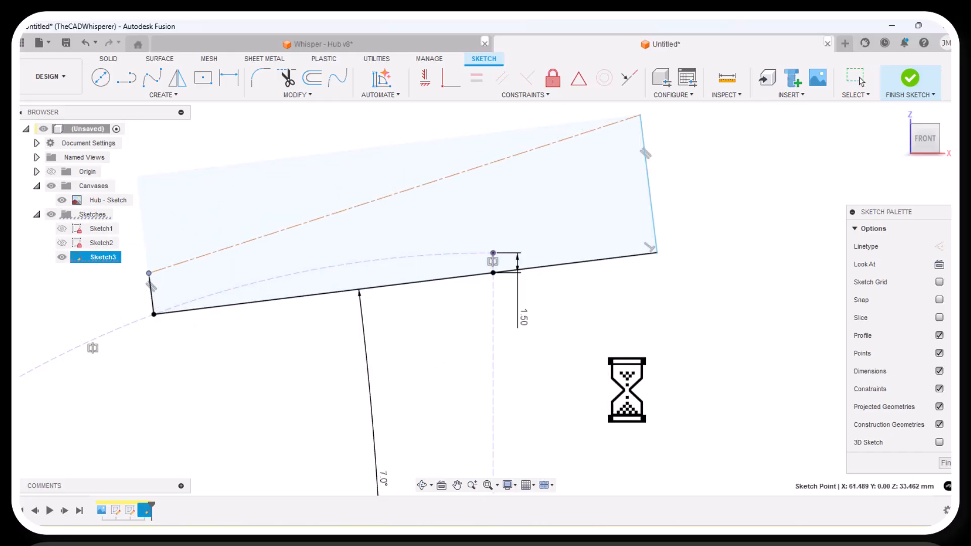
Dimension the angle between the sloped centerline and the shape's lower edge as 10 degrees.
scroll(678, 215, "up", 1)
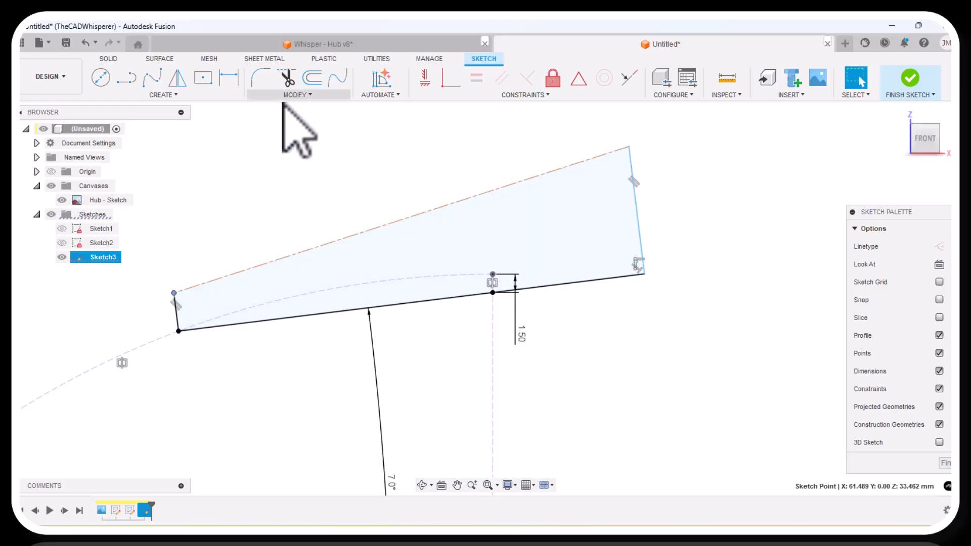
left_click(226, 80)
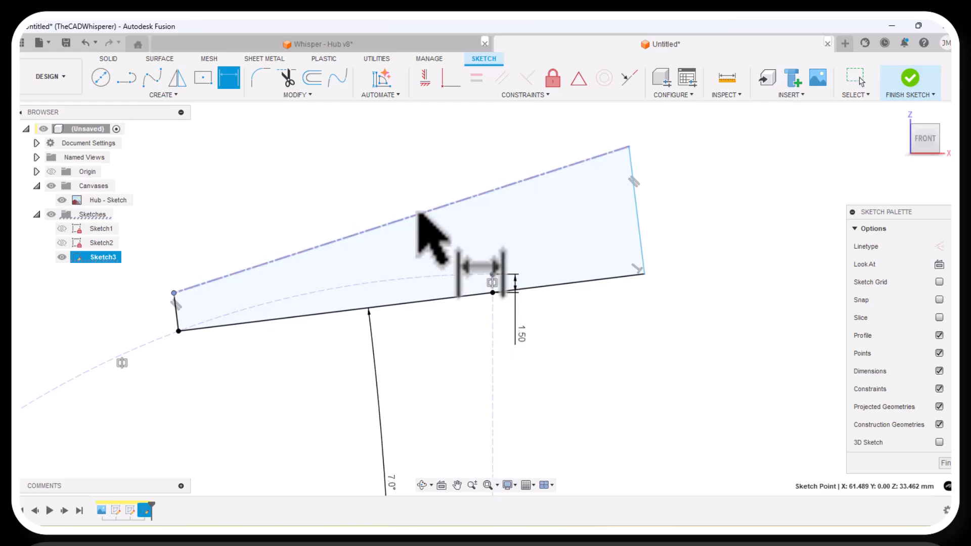
left_click(435, 302)
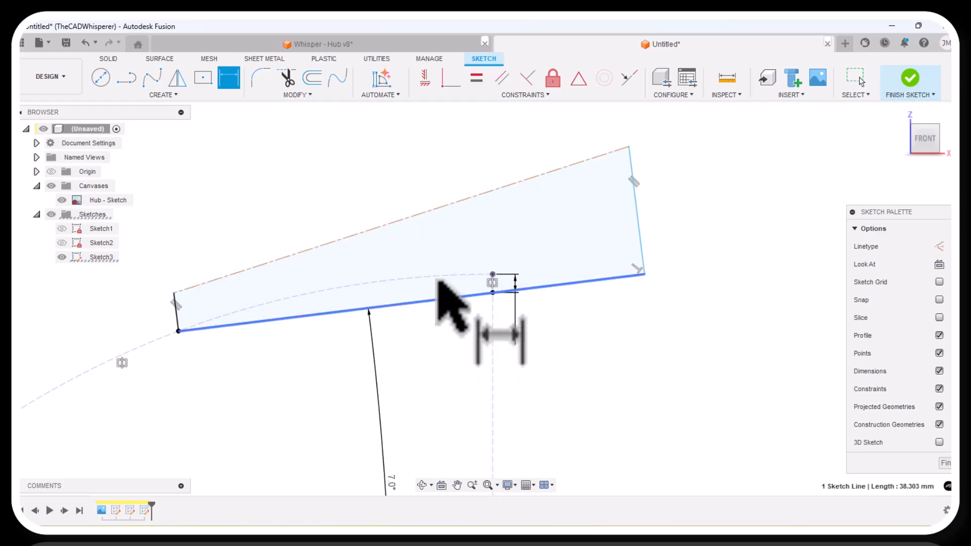
left_click(417, 214)
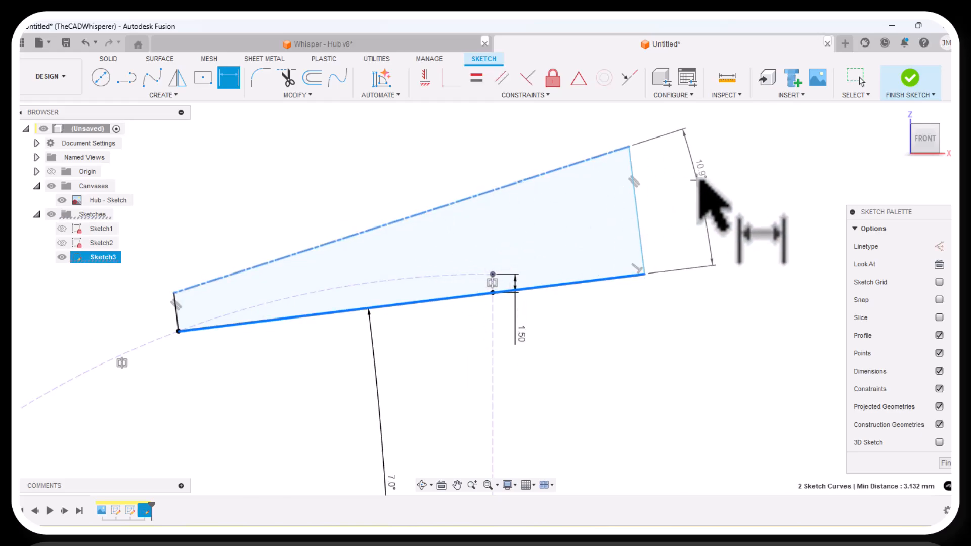
left_click(699, 181)
type("10.96613534")
key("Return")
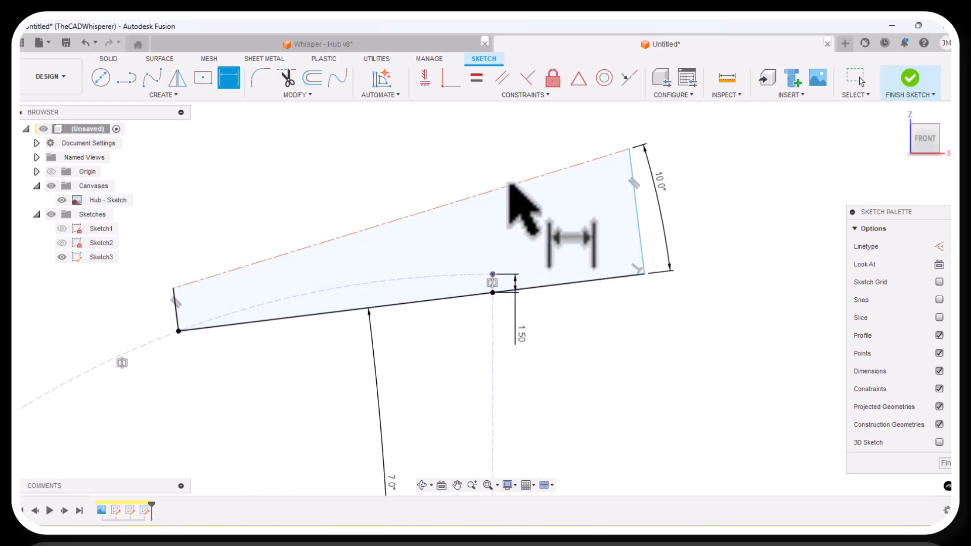
Add a 9 mm diameter dimension between the sloped centerline and the sketch point on the right vertical construction line.
left_click(512, 185)
left_click(493, 293)
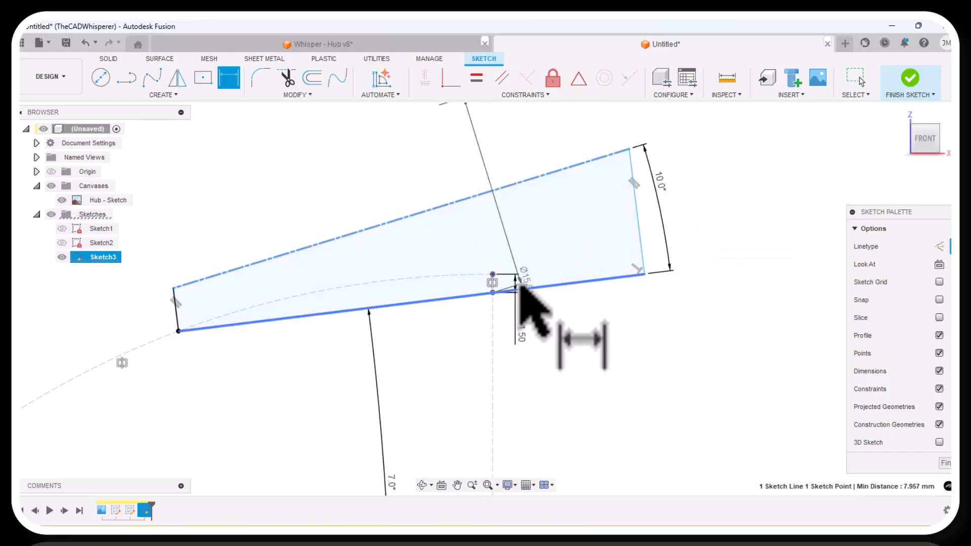
left_click(721, 234)
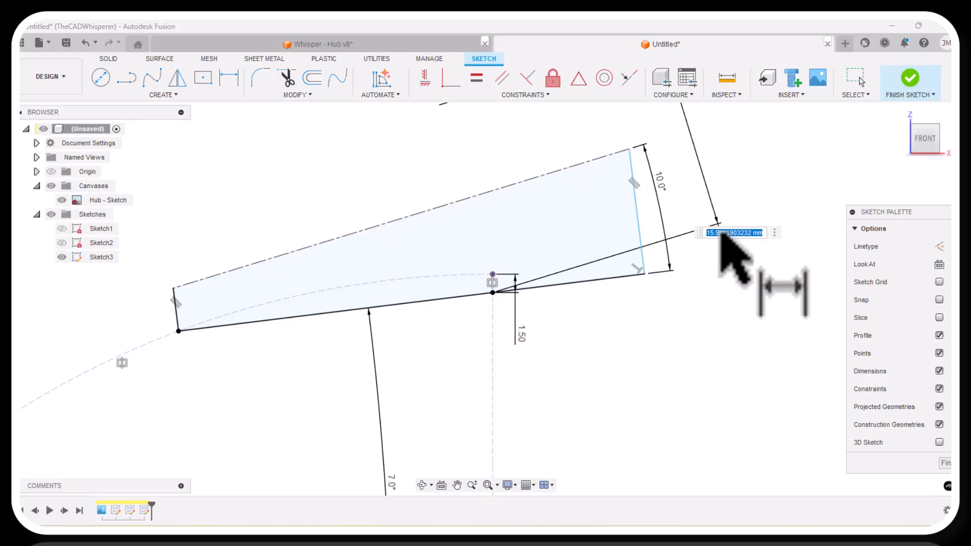
type("9")
key("Return")
scroll(566, 248, "down", 1)
scroll(303, 314, "up", 2)
key("Escape")
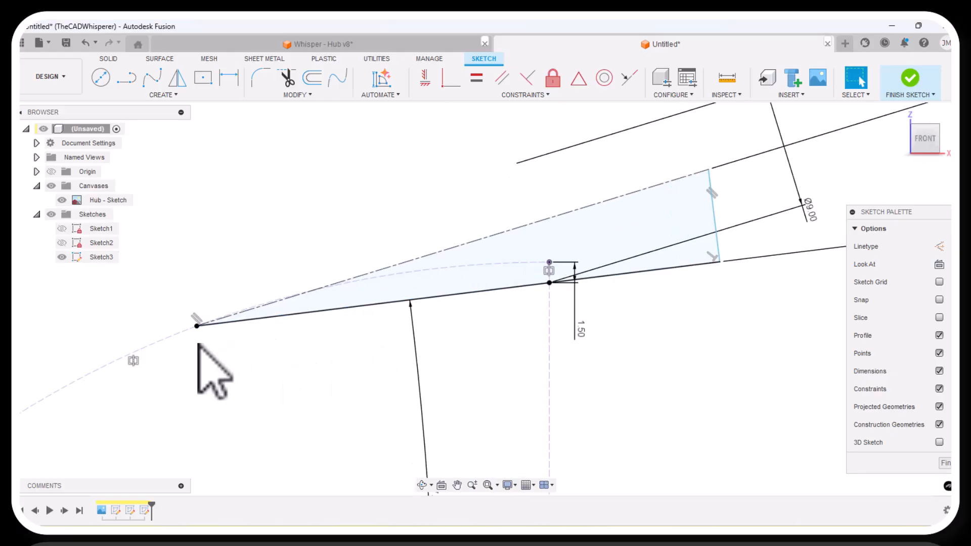
Shorten the wedge by moving its upper right corner back along the centerline toward the right vertical construction line.
scroll(199, 344, "up", 4)
scroll(202, 319, "up", 2)
scroll(196, 318, "up", 5)
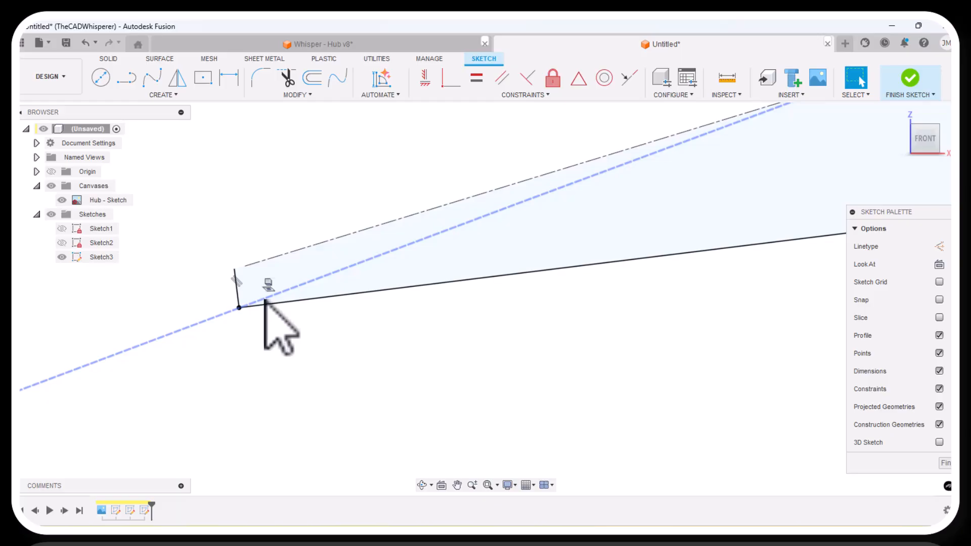
scroll(137, 321, "down", 5)
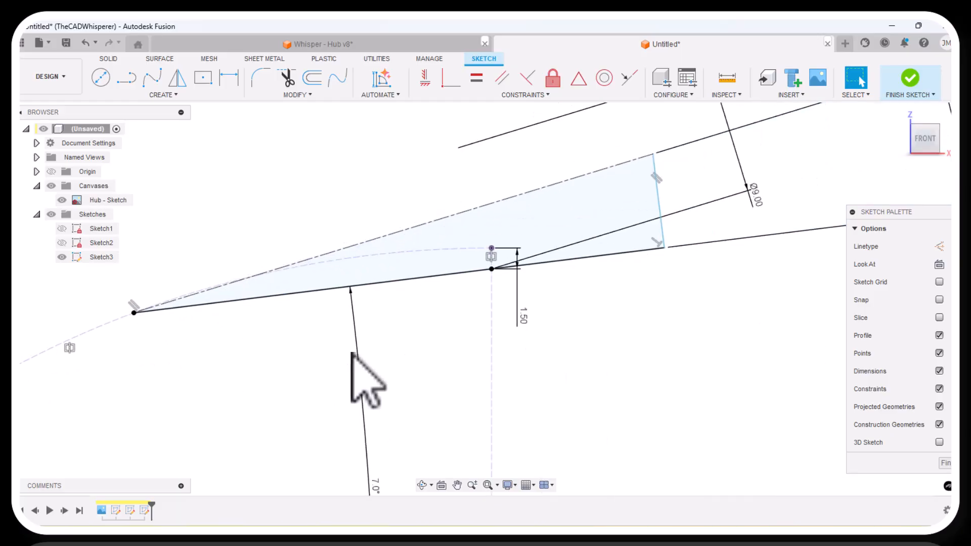
scroll(352, 353, "down", 2)
scroll(590, 246, "up", 5)
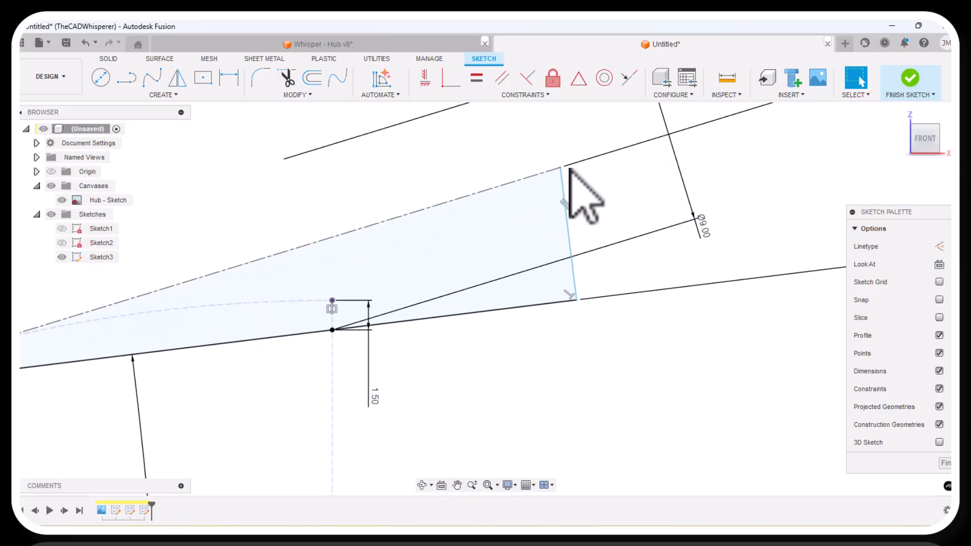
mouse_move(561, 170)
left_mouse_down()
mouse_move(447, 208)
mouse_move(383, 248)
left_mouse_up()
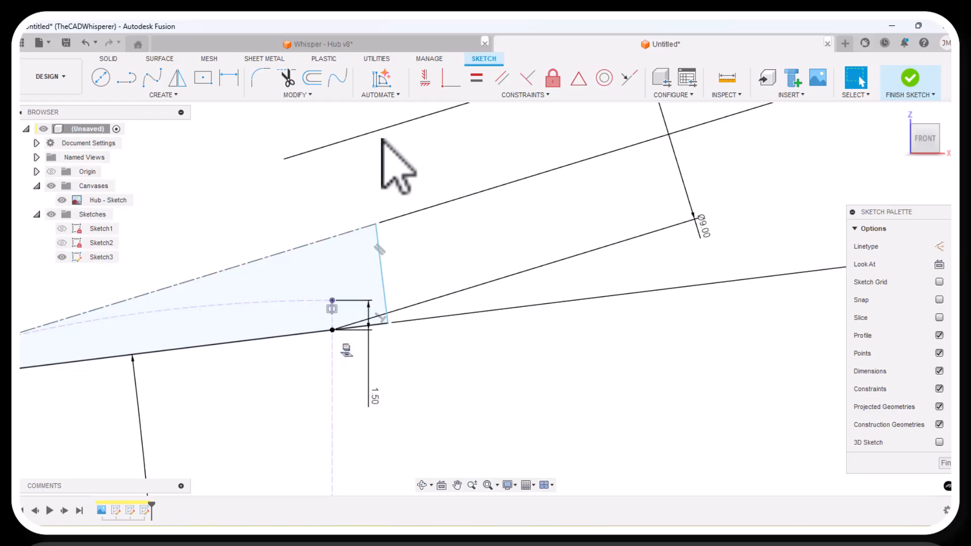
mouse_move(380, 226)
left_mouse_down()
mouse_move(343, 256)
mouse_move(401, 243)
mouse_move(387, 231)
left_mouse_up()
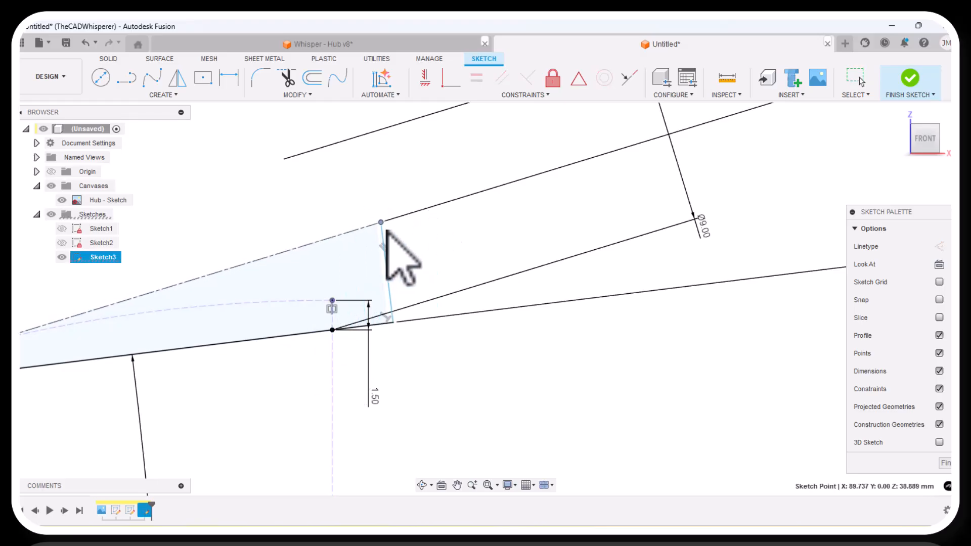
Align the wedge's upper right corner vertically with the right construction line using a Horizontal/Vertical constraint.
left_click(451, 83)
left_click(334, 390)
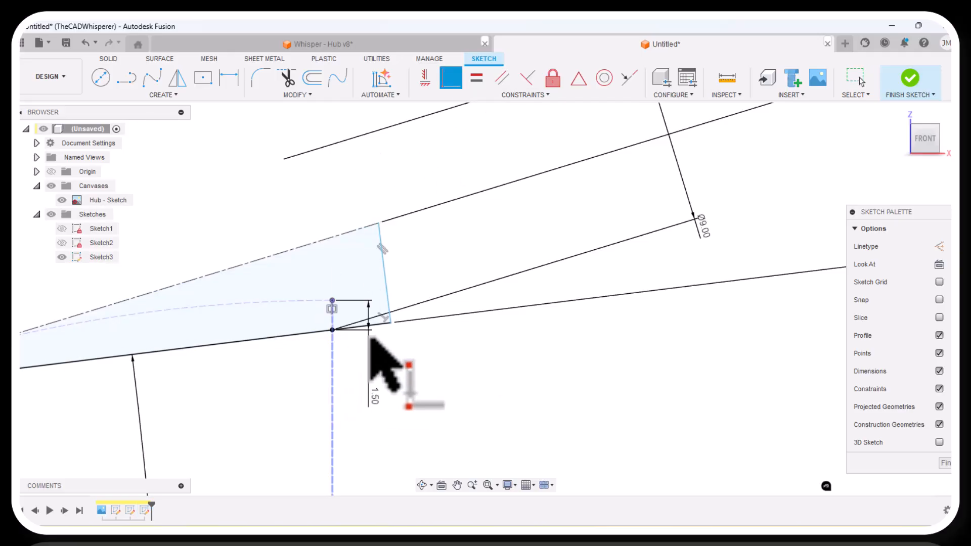
left_click(382, 234)
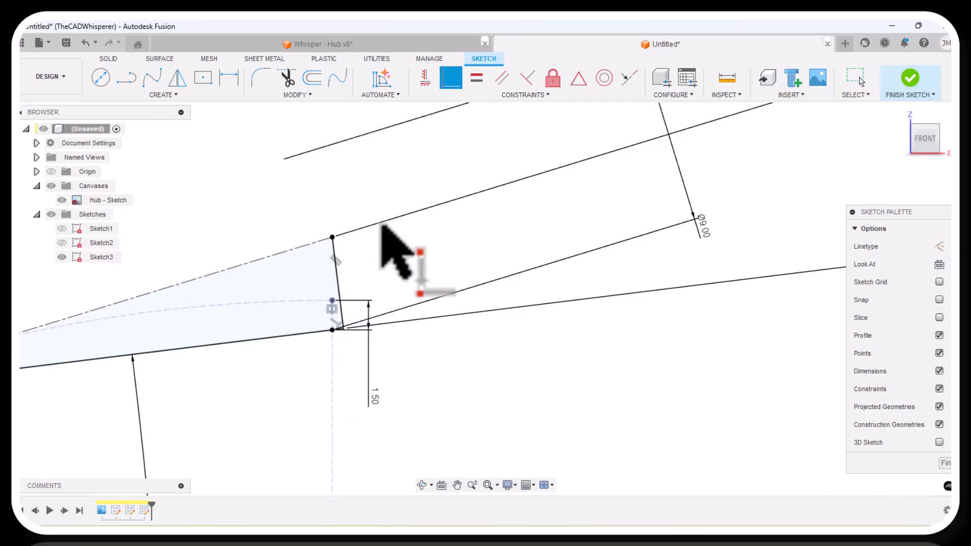
right_click(395, 256)
left_click(436, 276)
Delete the perpendicular constraint between the wedge's short right edge and its lower edge.
scroll(357, 342, "down", 5)
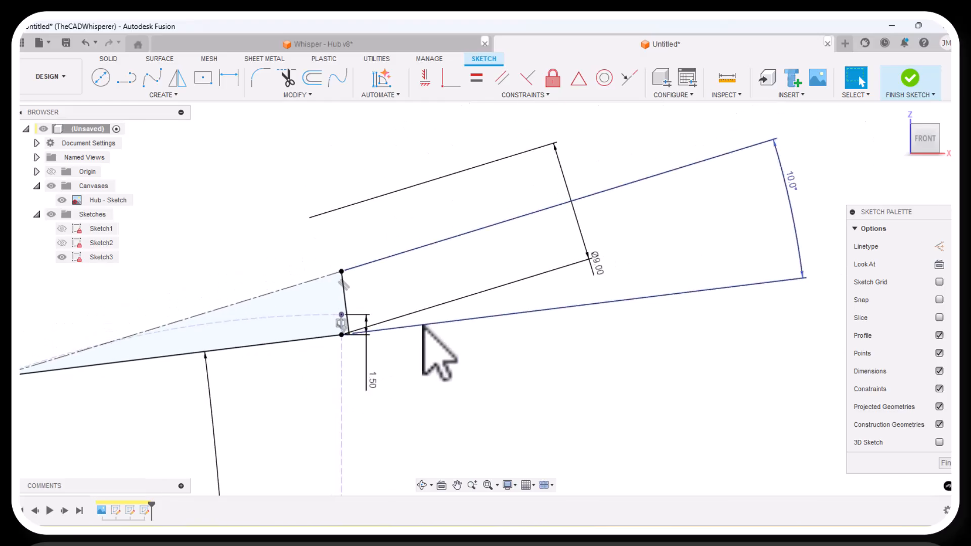
scroll(135, 335, "up", 7)
scroll(234, 330, "up", 10)
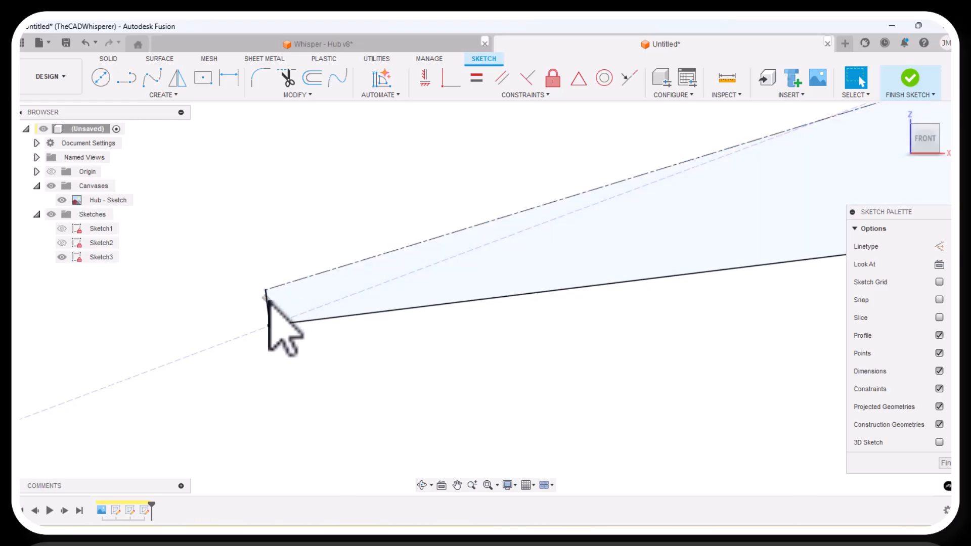
left_click_drag(262, 307, 190, 340)
scroll(177, 349, "down", 3)
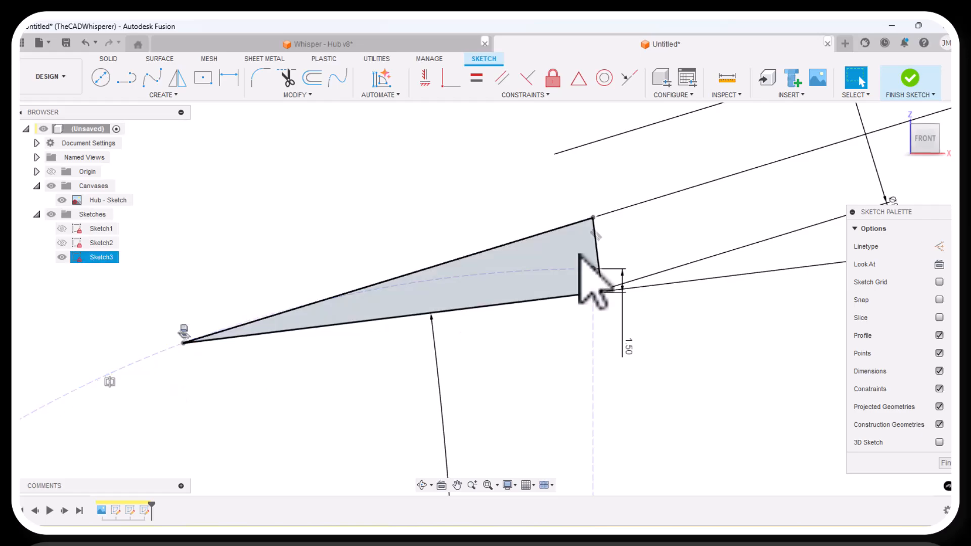
scroll(602, 301, "up", 5)
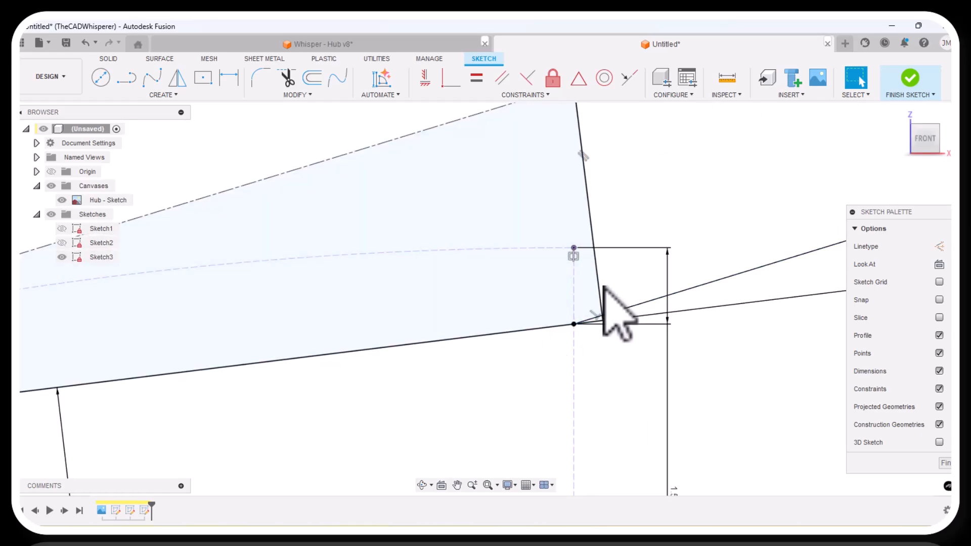
scroll(606, 291, "down", 1)
scroll(591, 322, "up", 3)
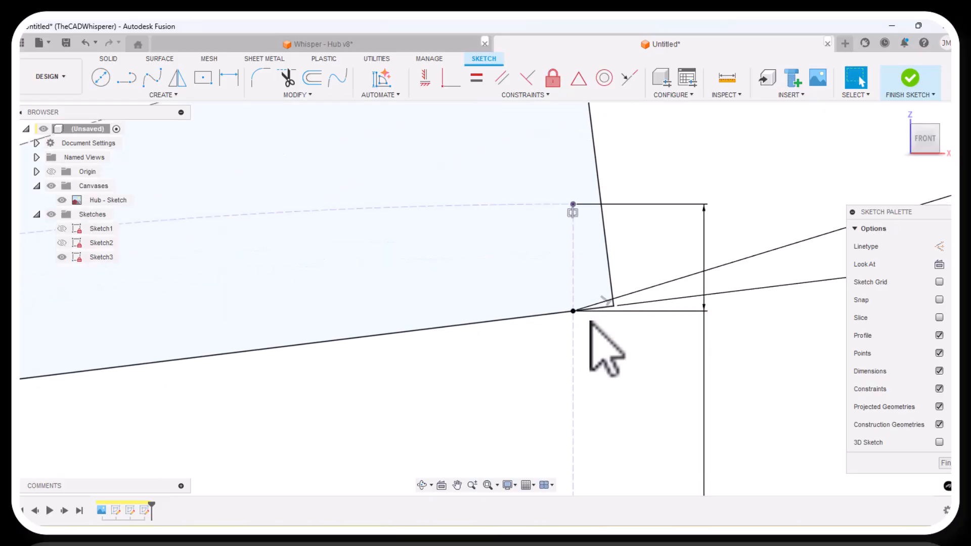
scroll(597, 319, "up", 3)
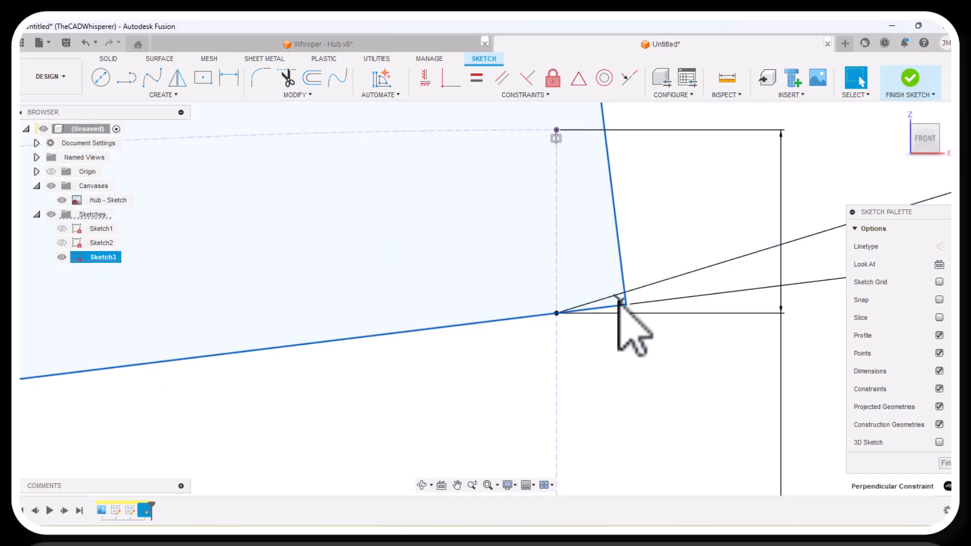
Apply a Perpendicular constraint between the sloped centerline and the wedge's short right edge.
scroll(607, 319, "down", 3)
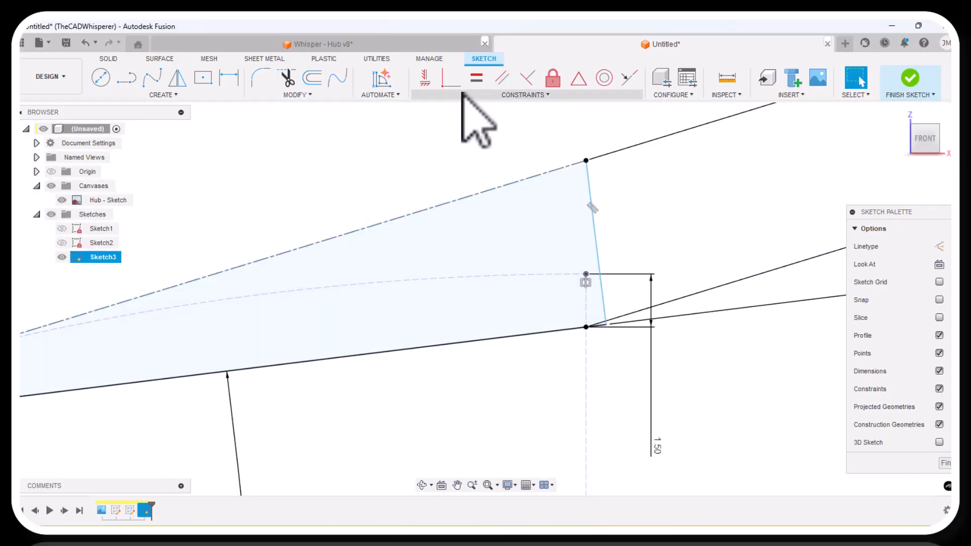
left_click(527, 78)
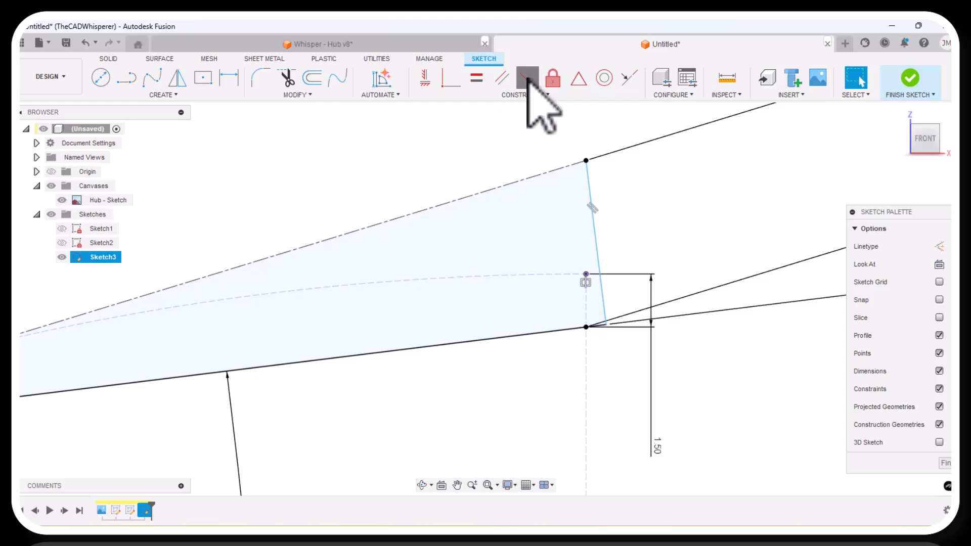
left_click(588, 180)
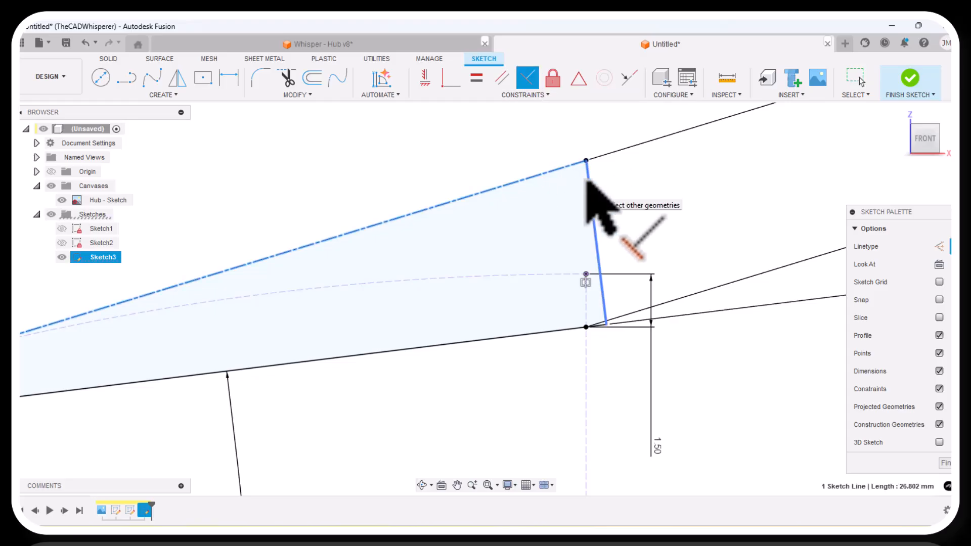
right_click(627, 189)
left_click(679, 205)
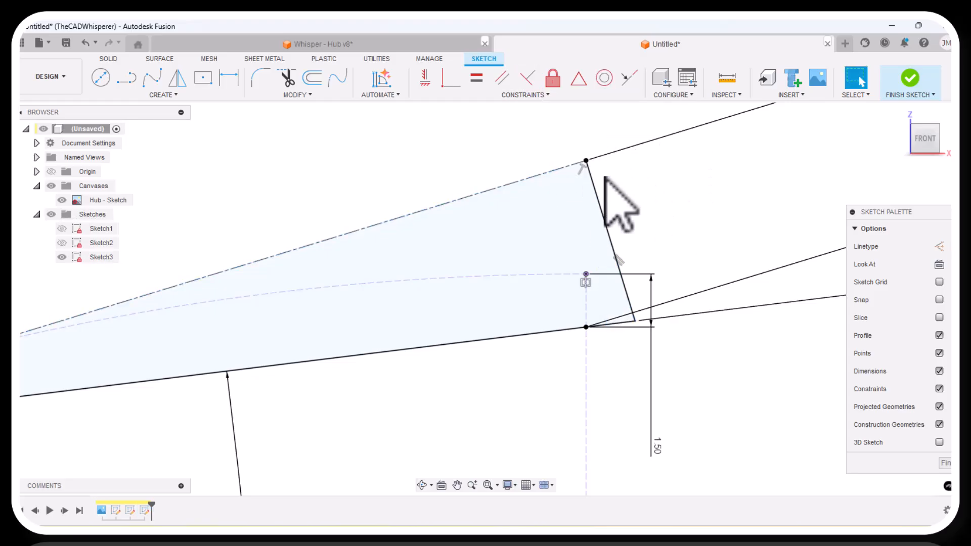
Examine the wedge's left tip on the dashed arc and compare the whole sketch with the reference canvas.
scroll(623, 202, "down", 3)
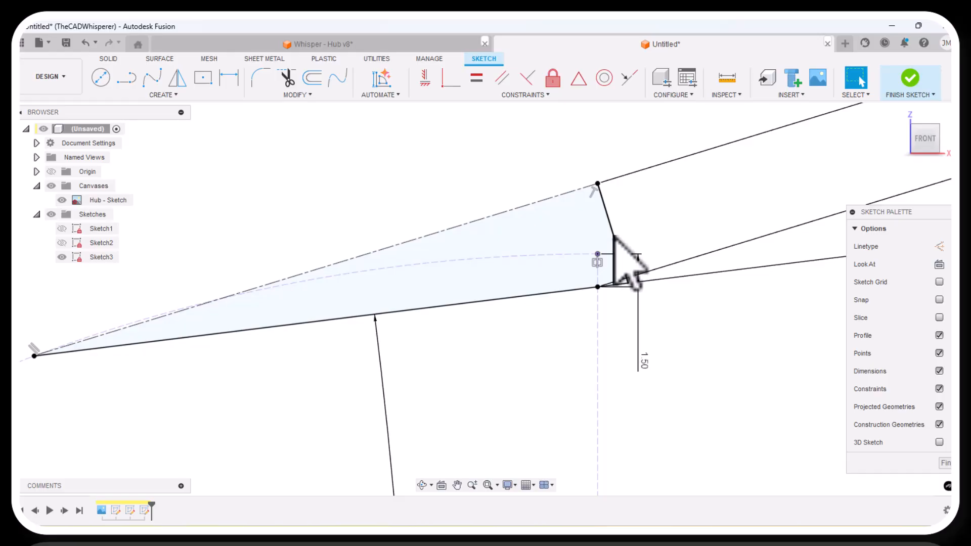
scroll(743, 223, "down", 3)
scroll(289, 304, "up", 5)
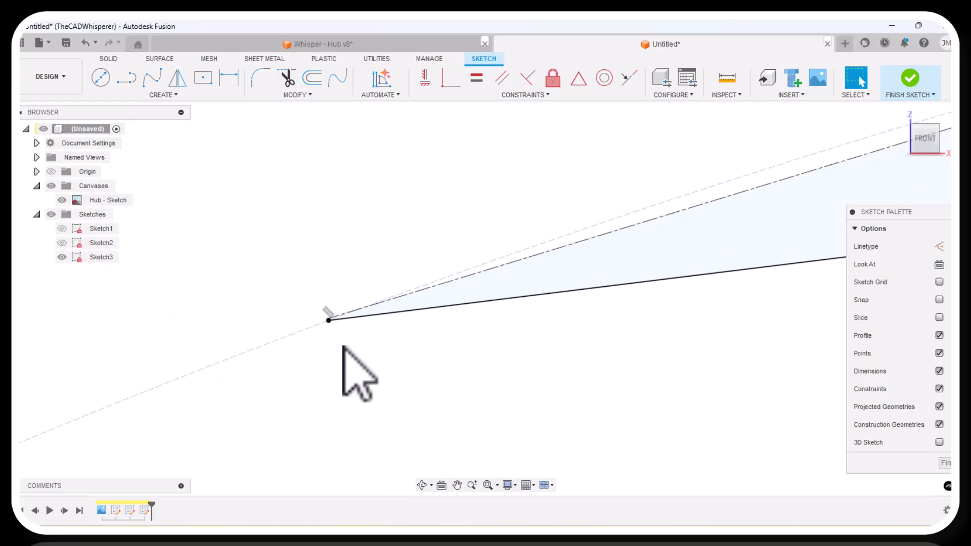
scroll(342, 341, "up", 8)
scroll(262, 298, "down", 2)
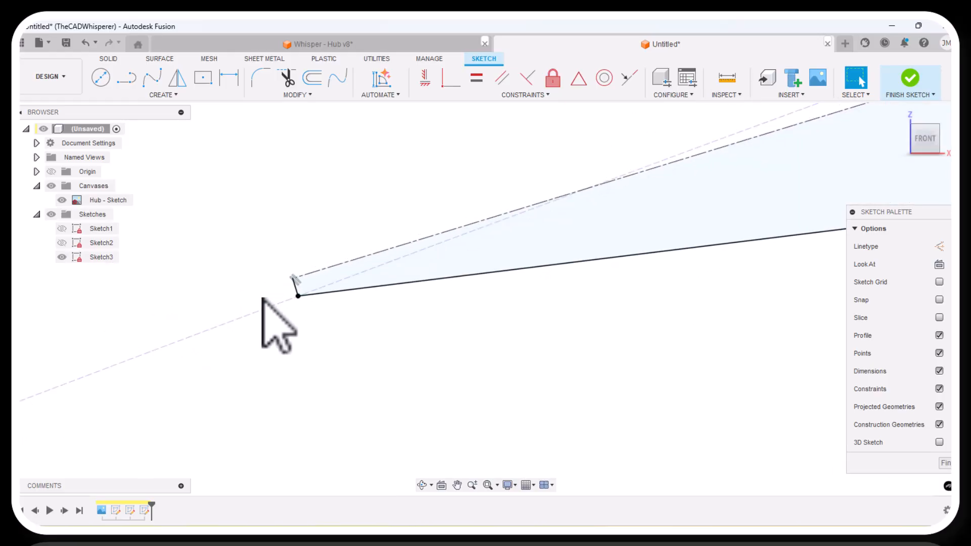
scroll(261, 302, "down", 1)
scroll(427, 326, "down", 3)
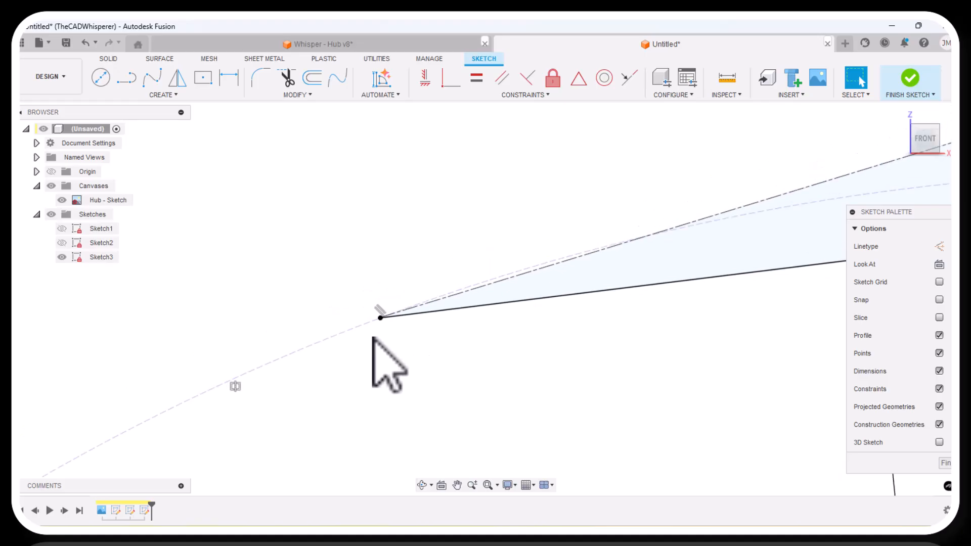
scroll(350, 351, "down", 2)
scroll(499, 293, "down", 2)
scroll(629, 232, "down", 2)
scroll(684, 249, "down", 2)
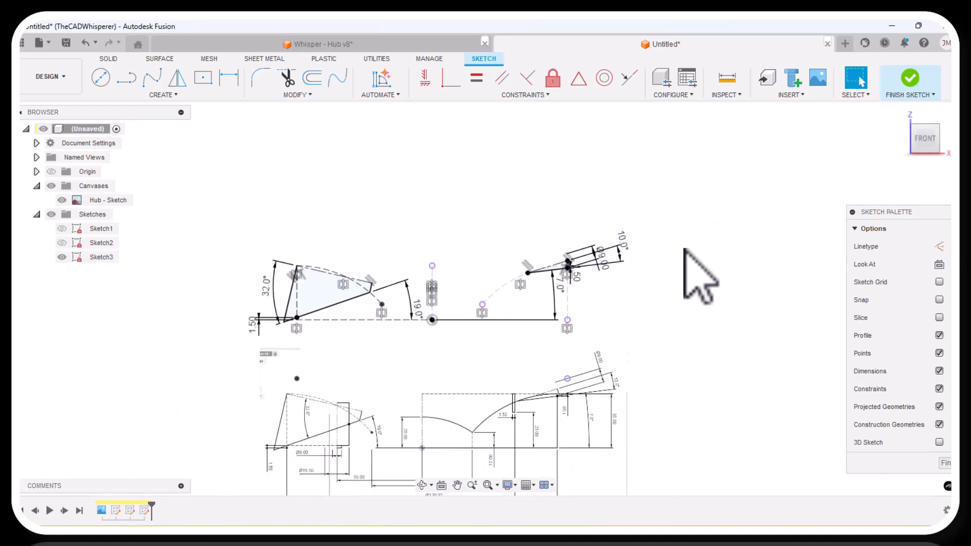
Finish editing the sketch containing the two angled profiles.
scroll(560, 325, "up", 4)
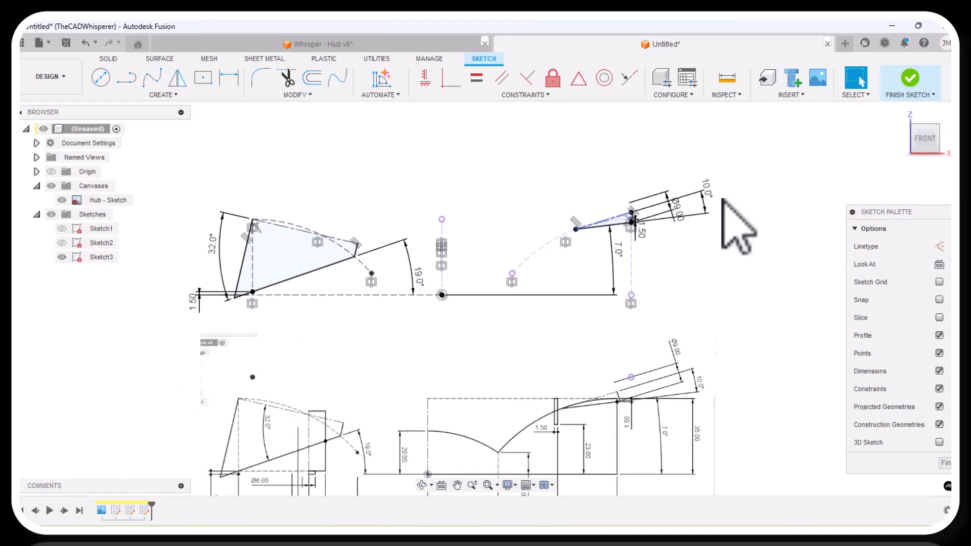
left_click(911, 77)
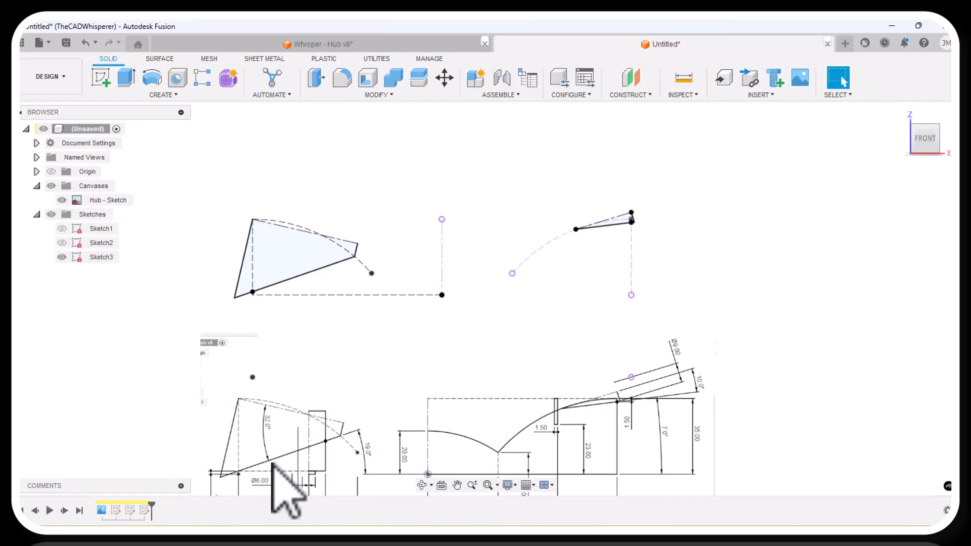
Hide the reference canvas and show only Sketch1 in place of Sketch3.
left_click(52, 185)
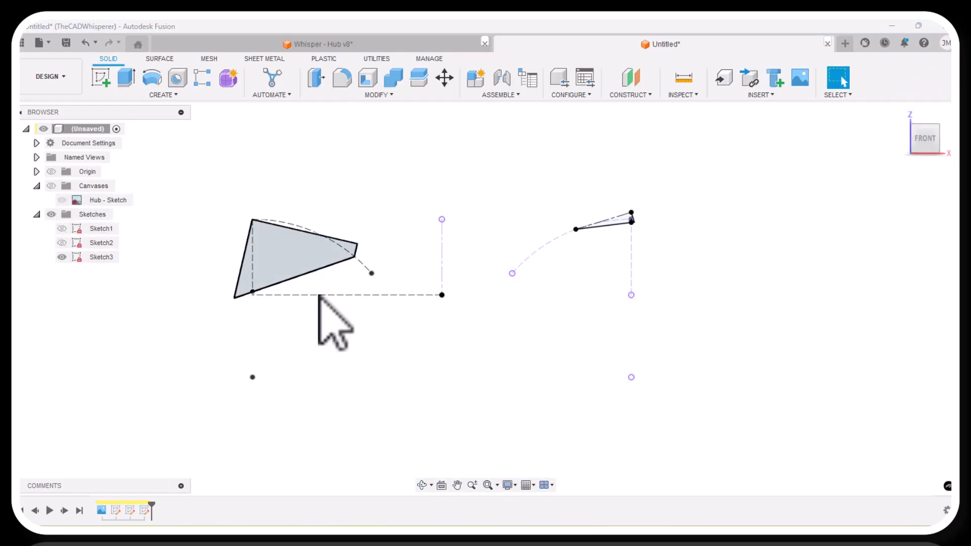
left_click(62, 228)
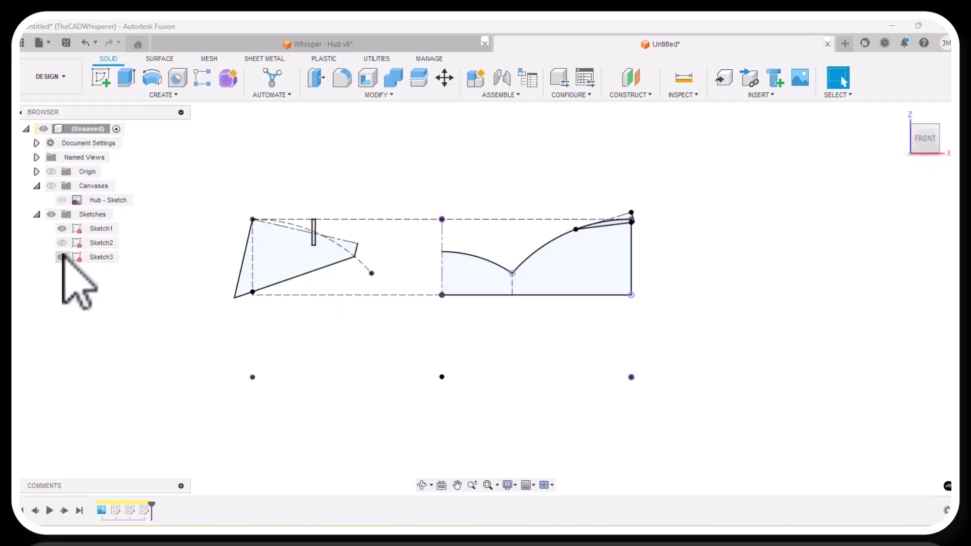
left_click(62, 257)
scroll(392, 335, "down", 2)
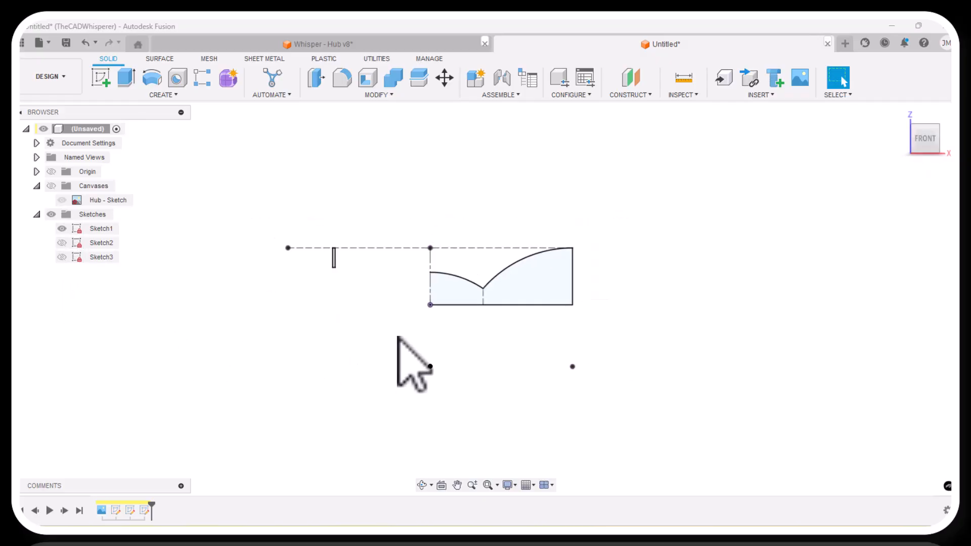
scroll(264, 310, "up", 3)
scroll(265, 310, "down", 1)
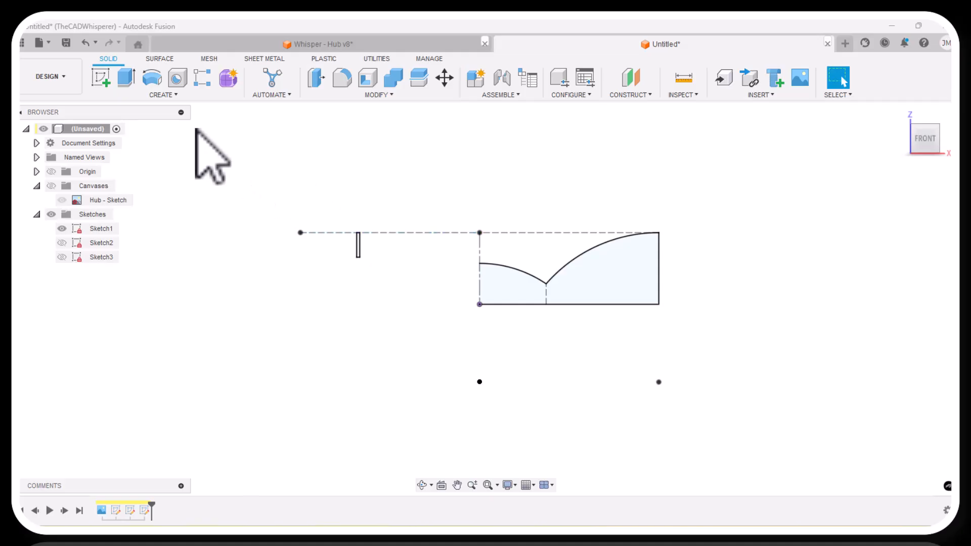
Revolve Sketch1's large curved profile 360° about the vertical centerline as a new body.
left_click(152, 79)
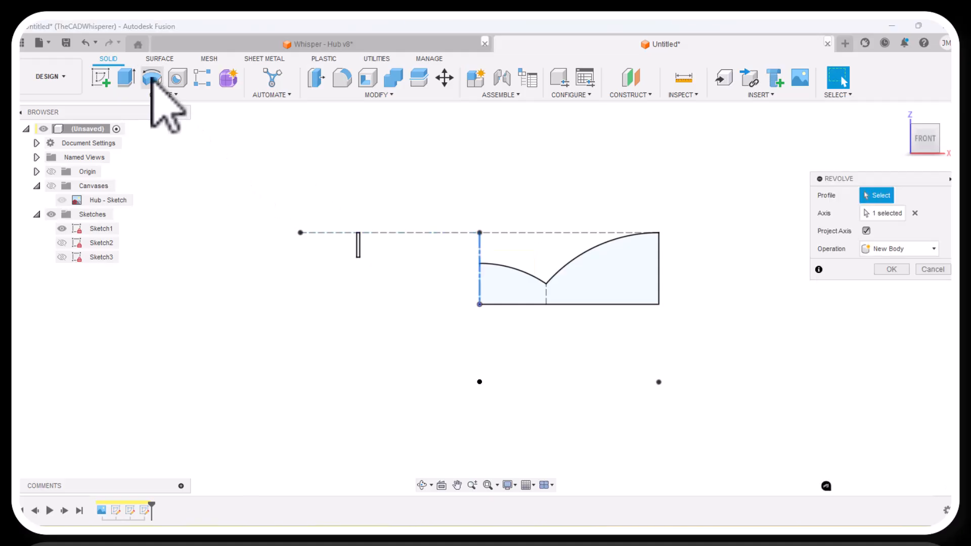
left_click(580, 286)
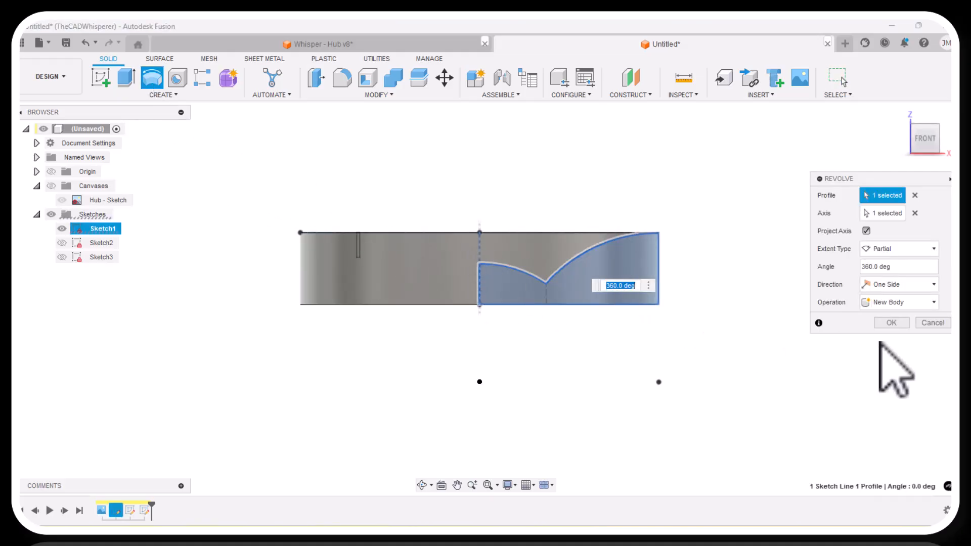
left_click(885, 324)
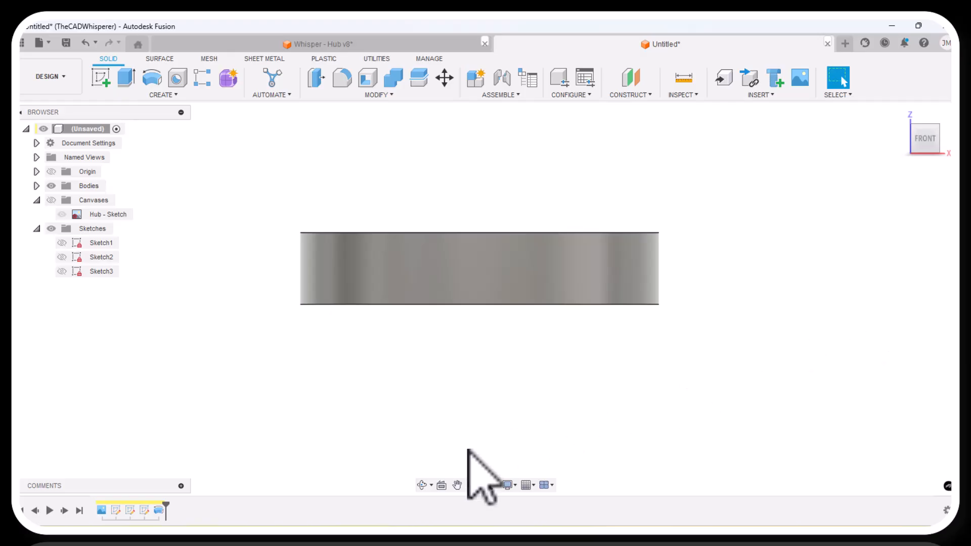
left_click(423, 486)
left_click_drag(427, 396, 441, 412)
right_click(380, 415)
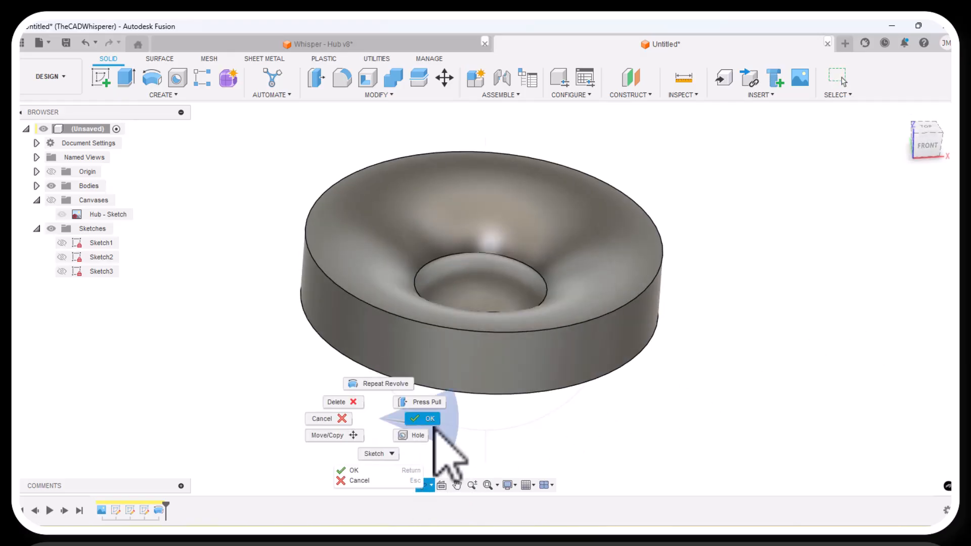
left_click(430, 420)
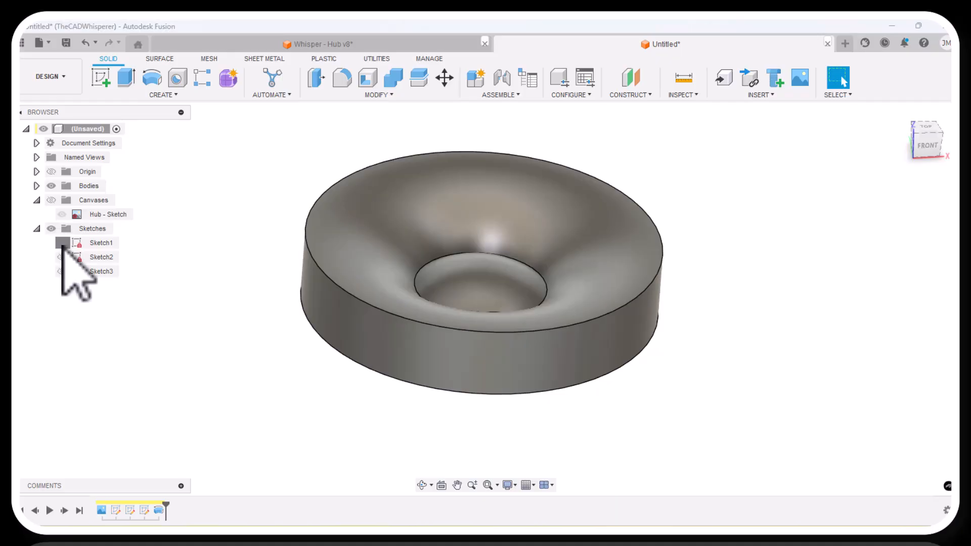
Show Sketch1 again and hide Body1 so the thin rectangle profile is accessible.
left_click(61, 244)
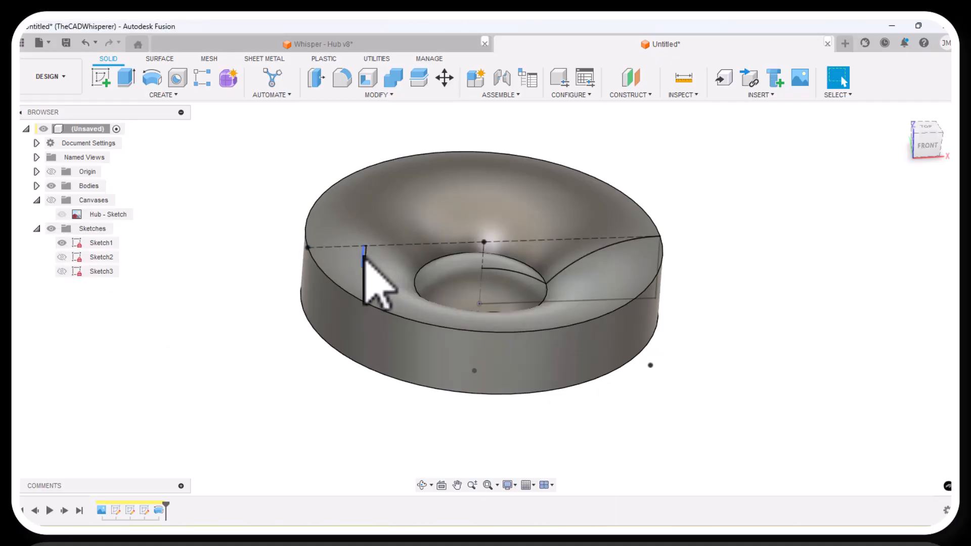
scroll(366, 259, "up", 3)
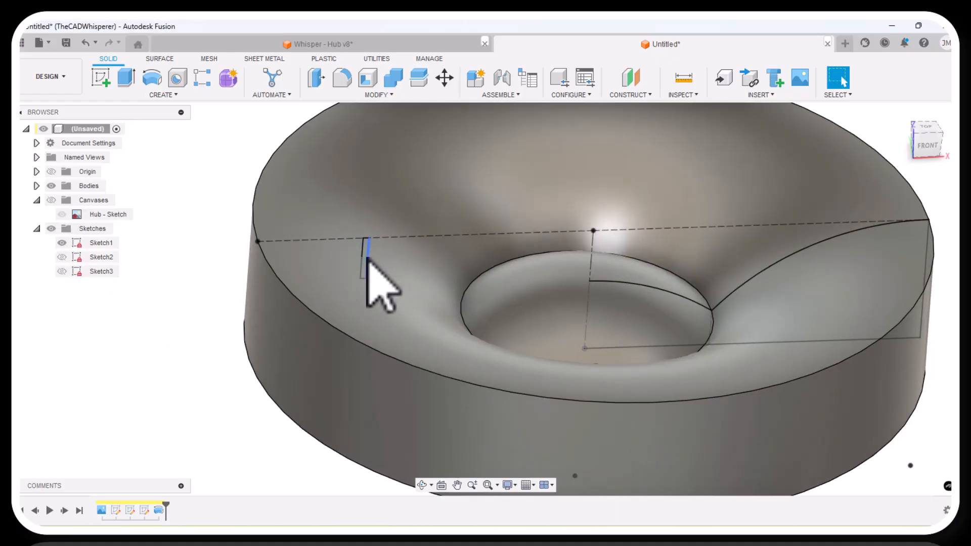
left_click(36, 185)
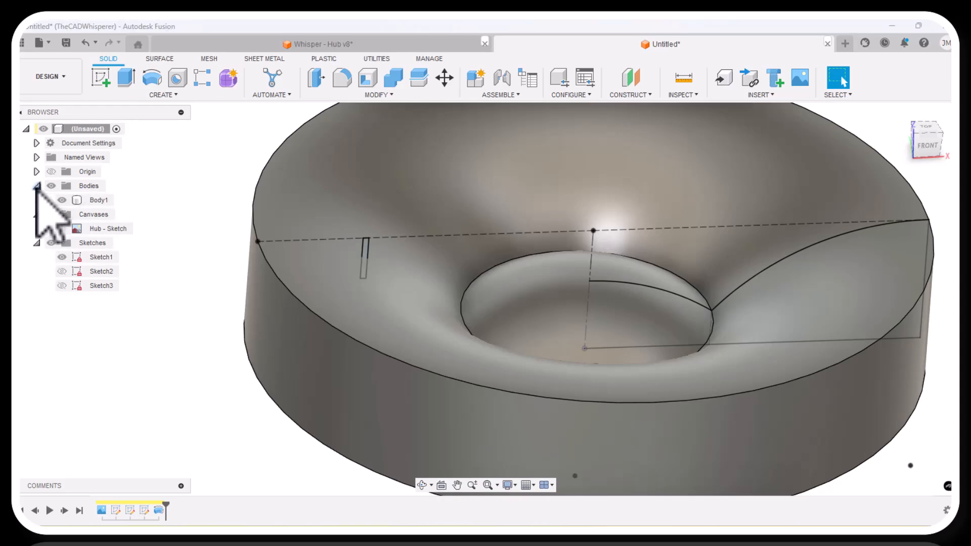
left_click(63, 201)
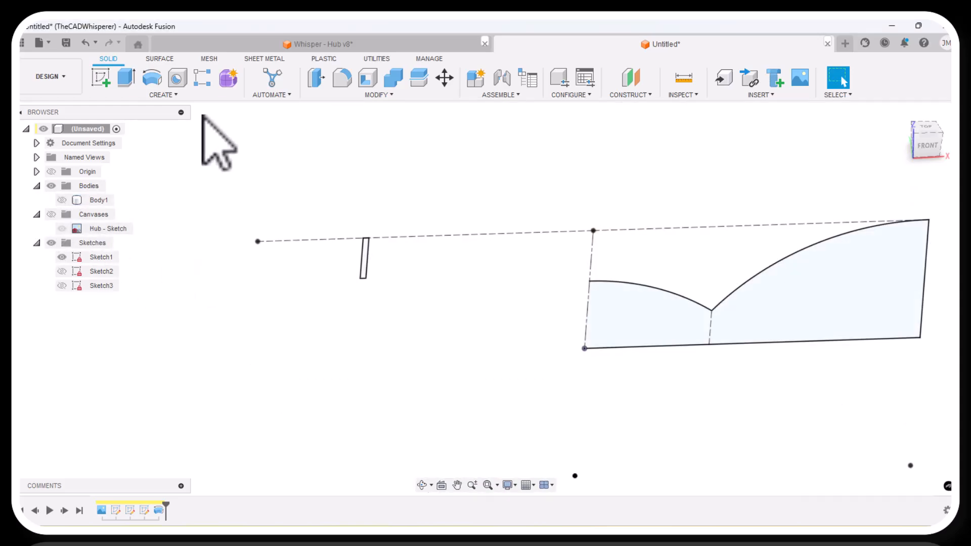
Revolve the thin rectangle profile in Sketch1 360° about the vertical centerline as a new body.
left_click(152, 78)
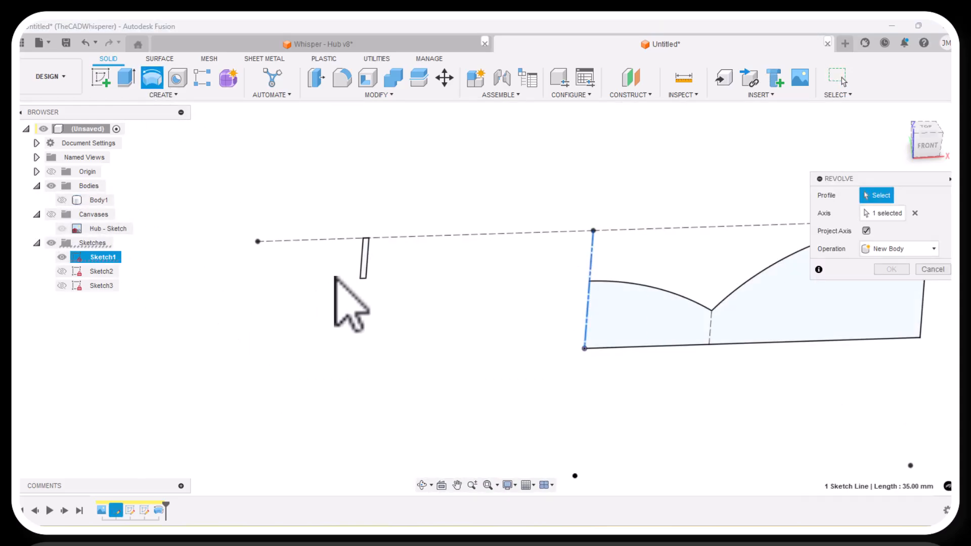
left_click(365, 259)
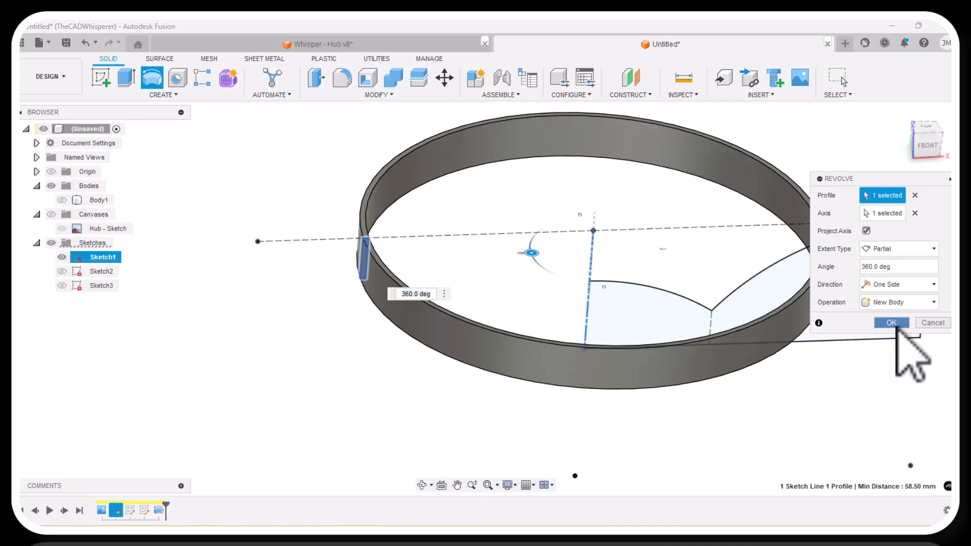
left_click(892, 323)
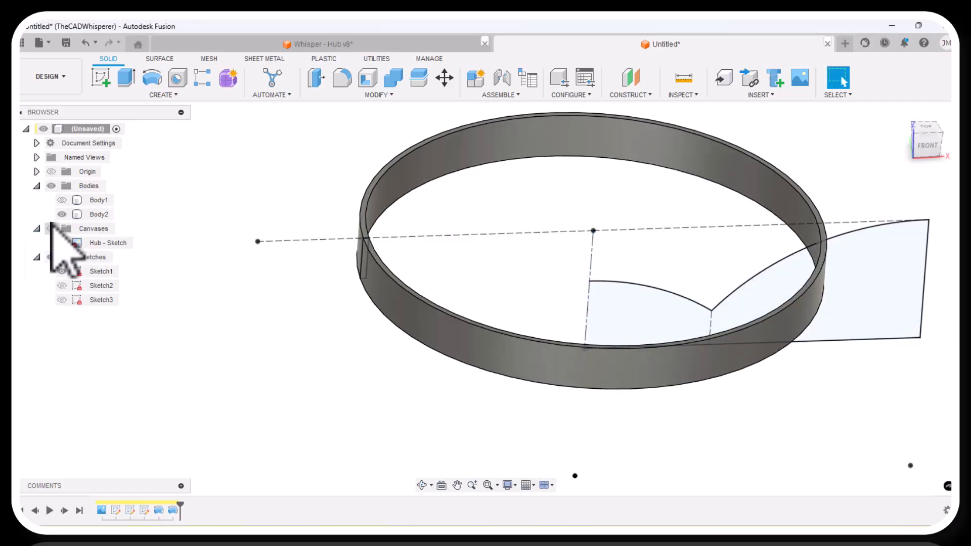
Hide the thin ring body, Body2, and show the hub body, Body1.
left_click(62, 215)
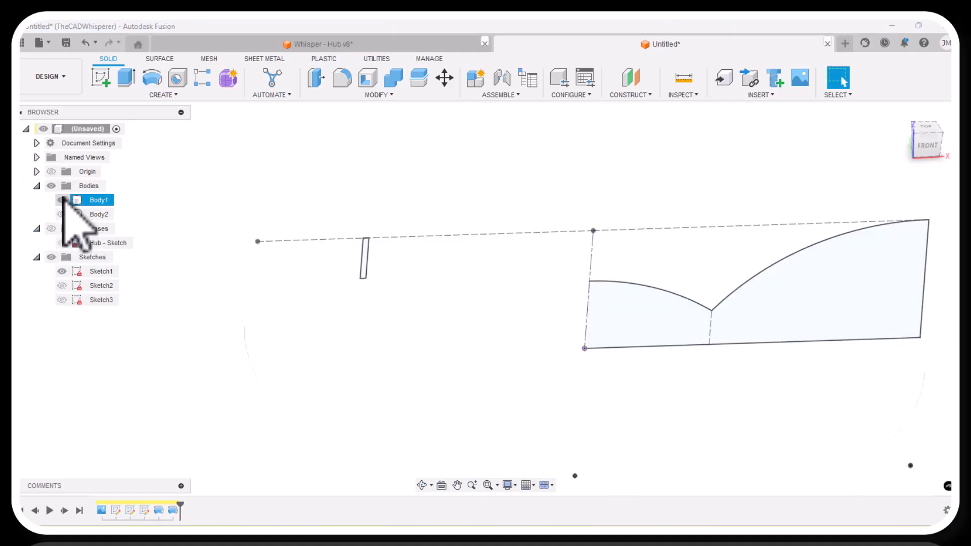
left_click(62, 199)
scroll(222, 299, "down", 2)
scroll(224, 267, "down", 1)
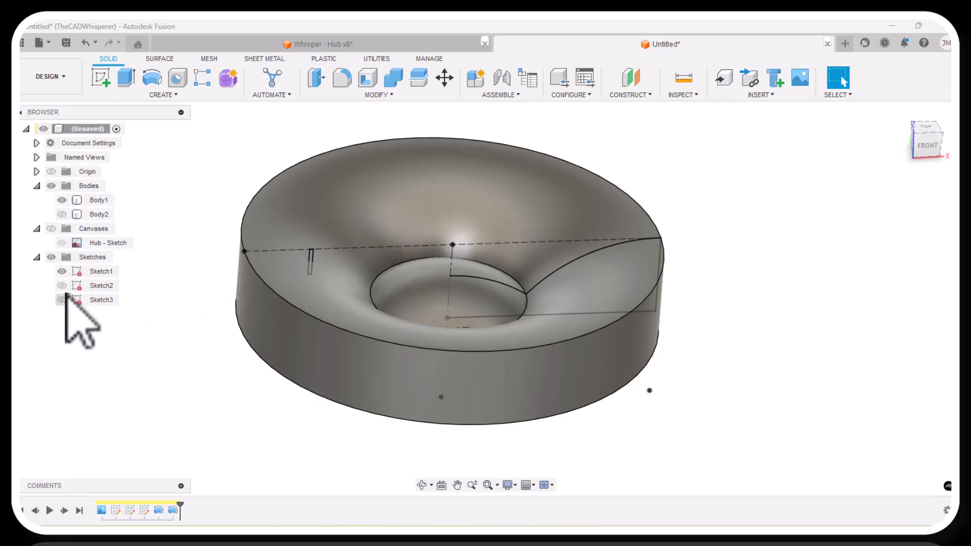
Hide Sketch1 and show Sketch3 over the hub body.
left_click(62, 271)
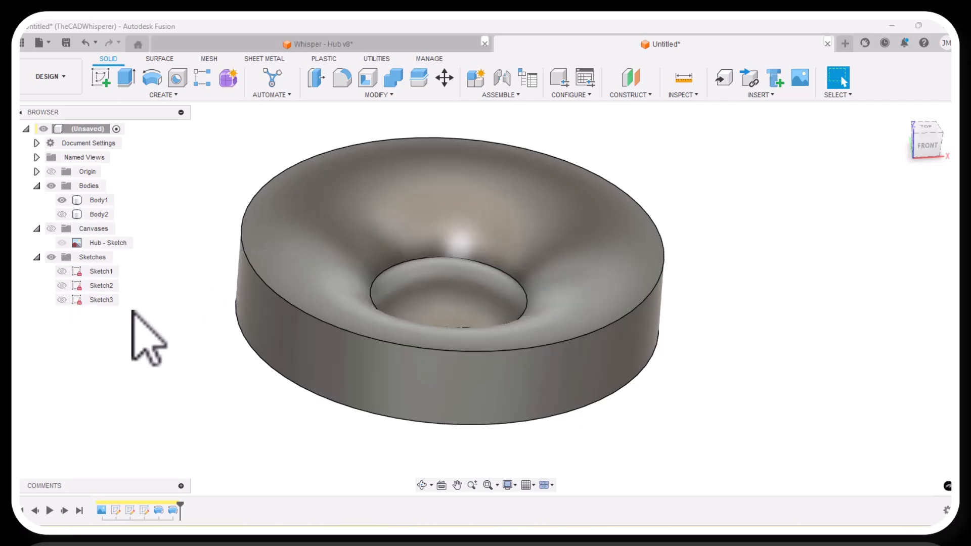
left_click(62, 286)
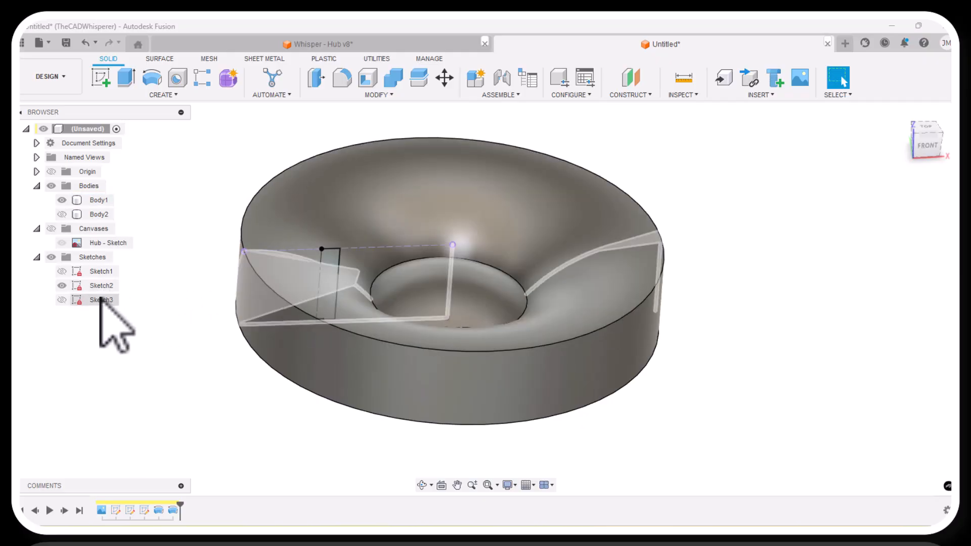
left_click(61, 285)
left_click(62, 300)
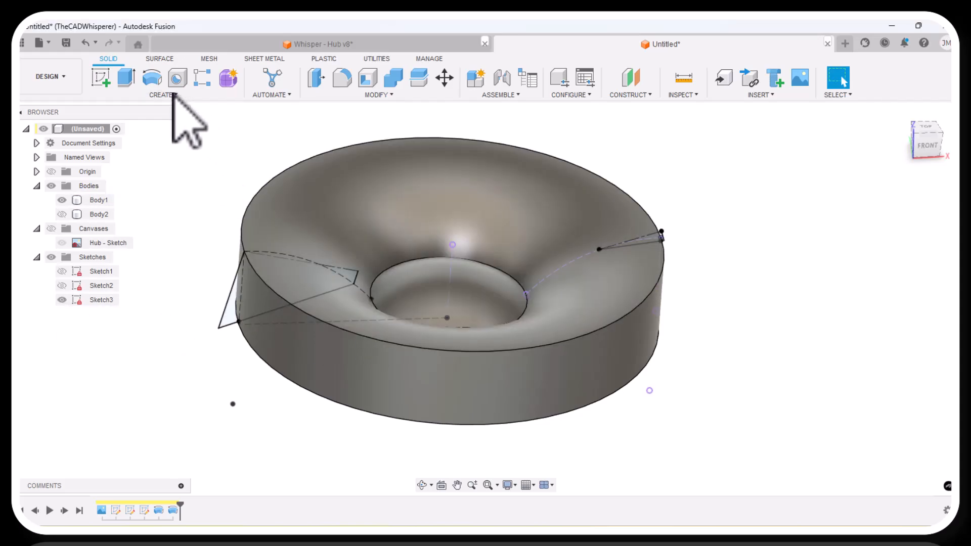
Revolve Sketch3's narrow right-hand wedge profile 360° about its sloped upper line as a cut in the hub.
left_click(161, 80)
scroll(678, 244, "up", 10)
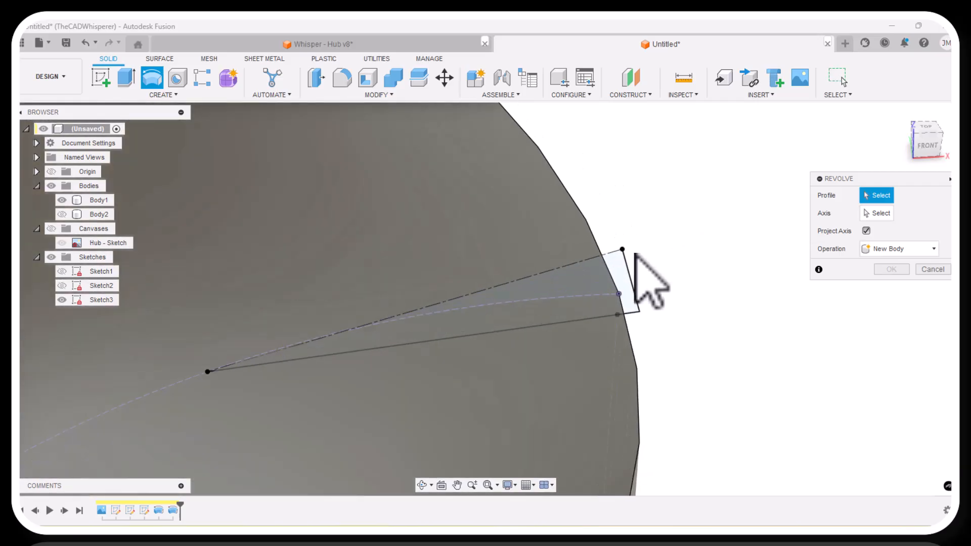
left_click(623, 280)
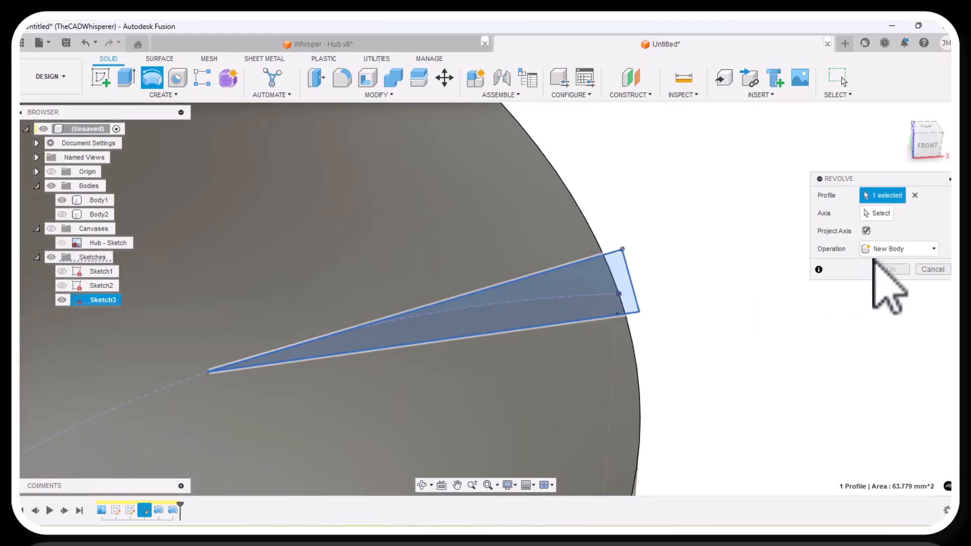
left_click(872, 213)
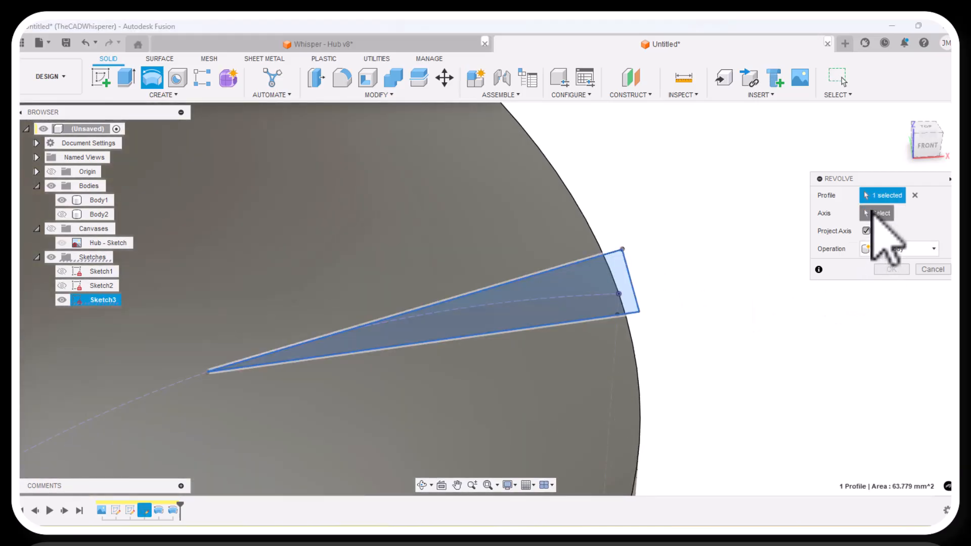
left_click(613, 255)
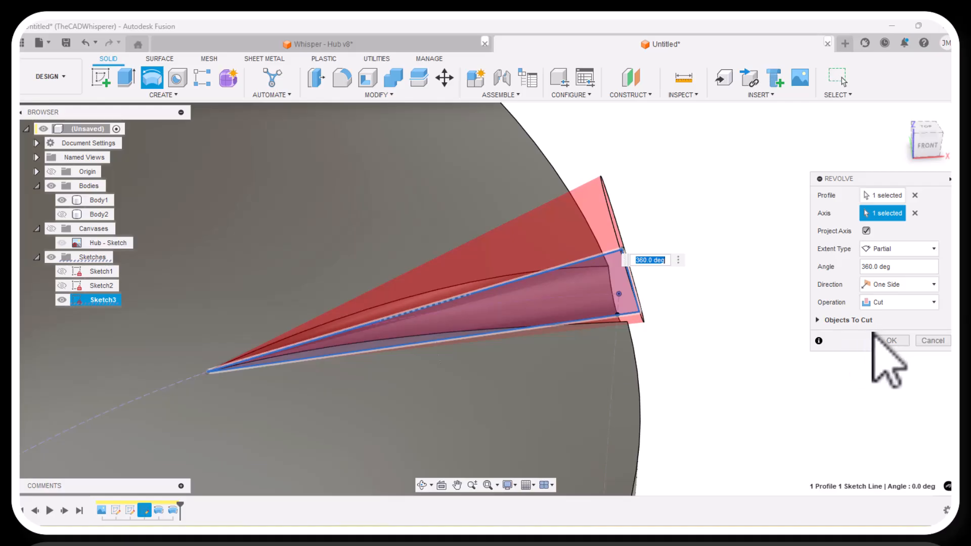
left_click(891, 341)
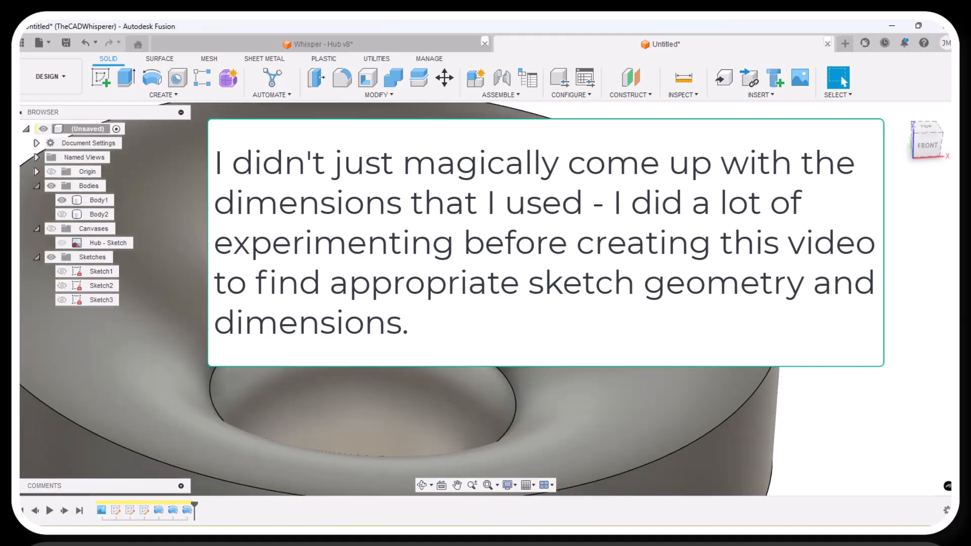
Show Sketch3 again and revolve its large left-hand profile 360° about its sloped upper line as a cut in the hub.
scroll(822, 280, "down", 4)
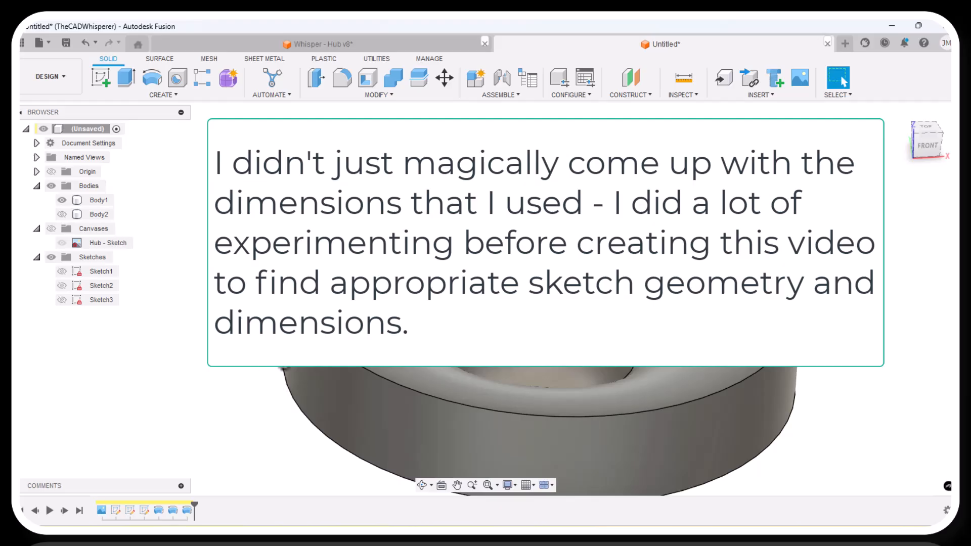
scroll(217, 368, "down", 2)
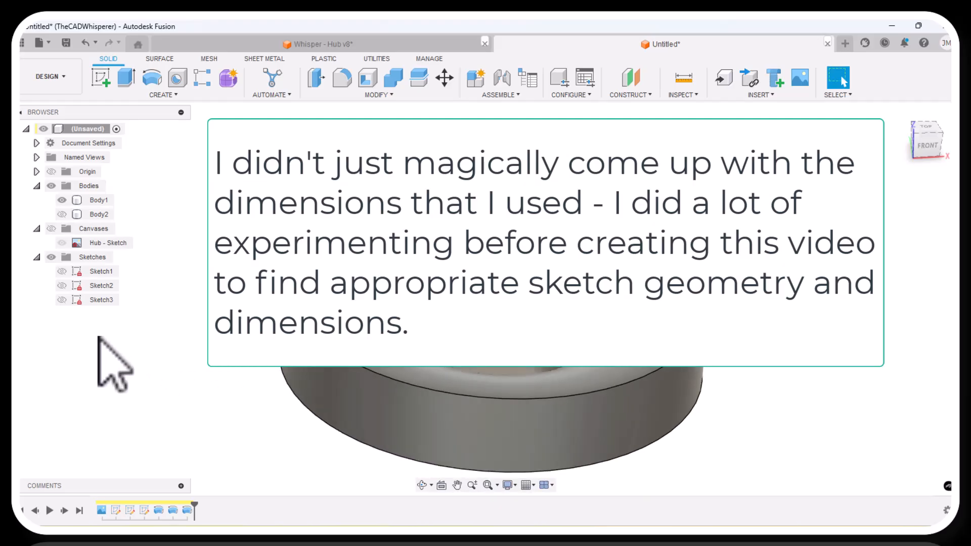
left_click(62, 300)
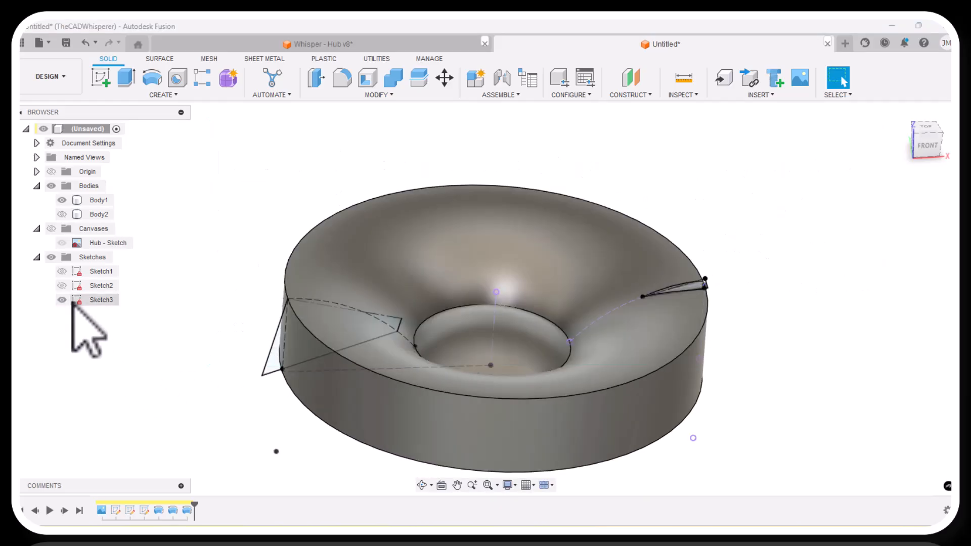
left_click(152, 79)
left_click(279, 366)
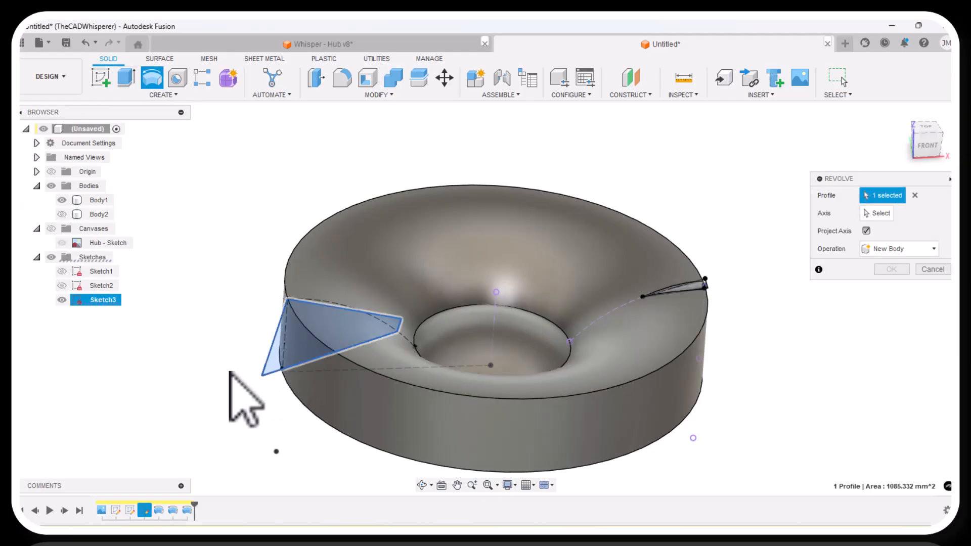
left_click(878, 213)
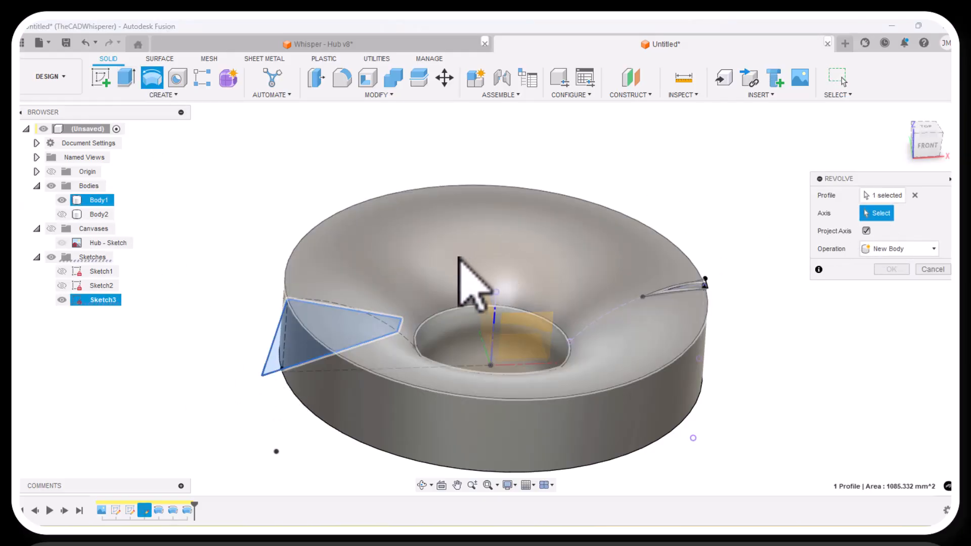
left_click(365, 314)
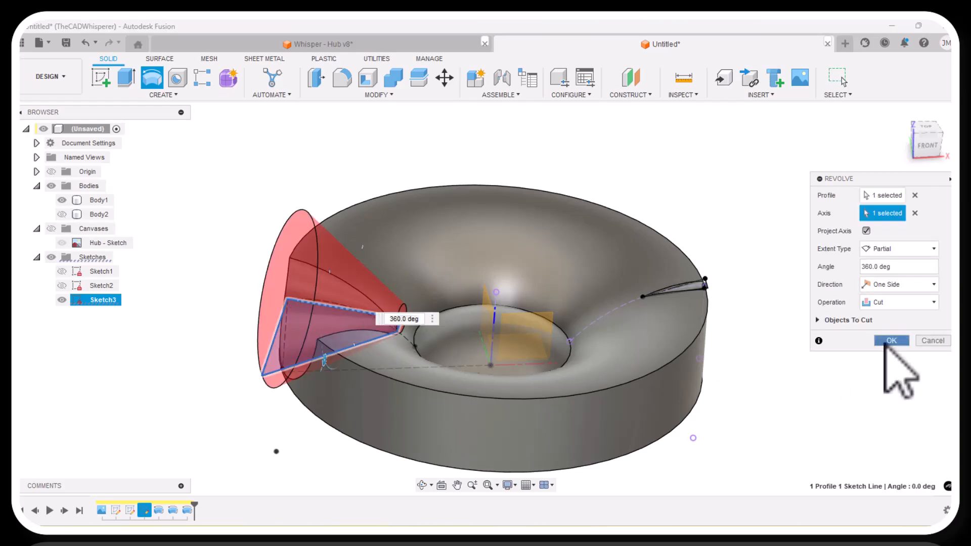
left_click(890, 341)
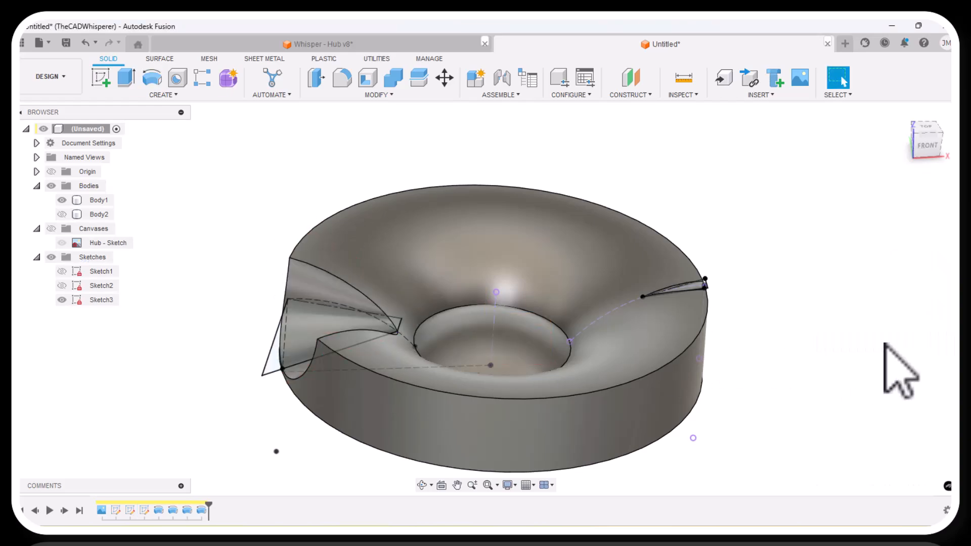
left_click(924, 124)
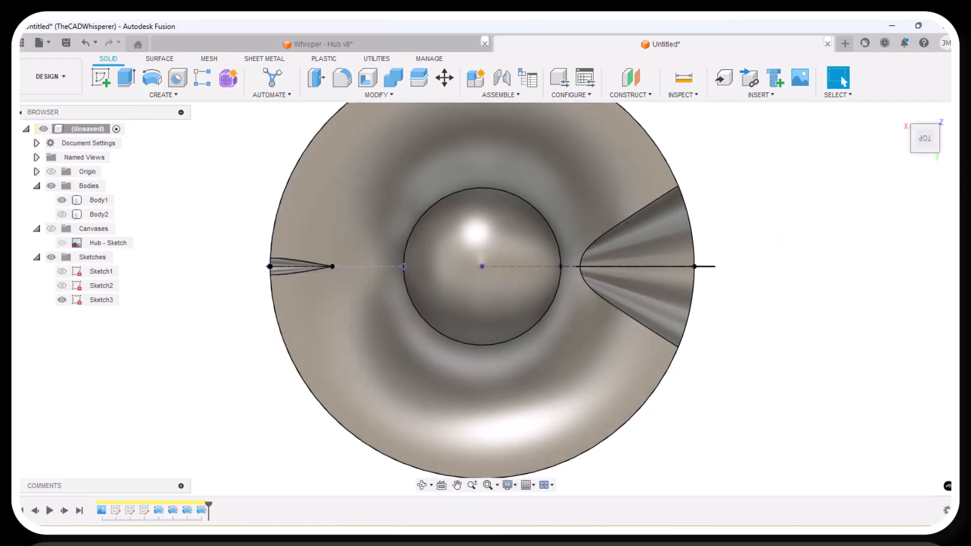
left_click(424, 485)
left_click_drag(466, 384, 285, 368)
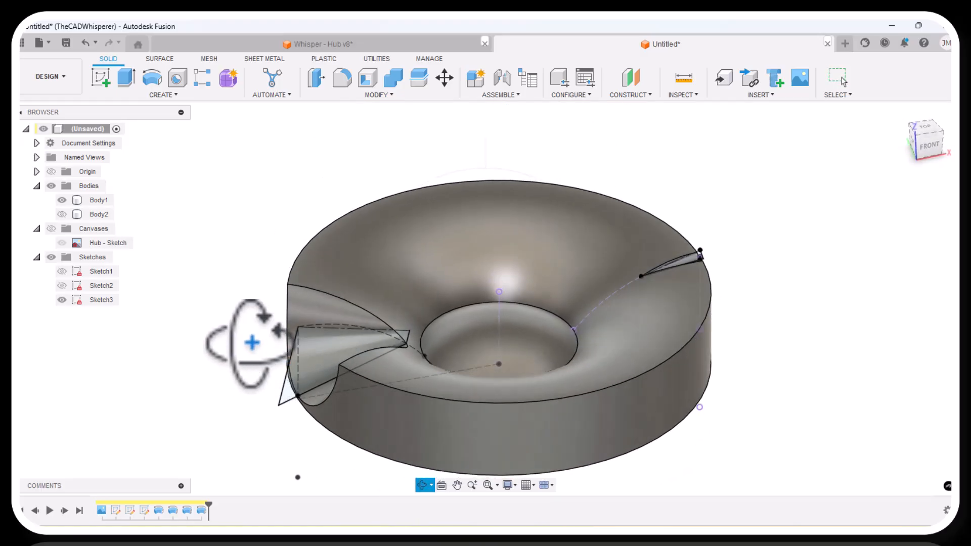
Fillet the four upper edges of the large and narrow notches on the hub with a 1 mm radius.
right_click(247, 329)
left_click(284, 330)
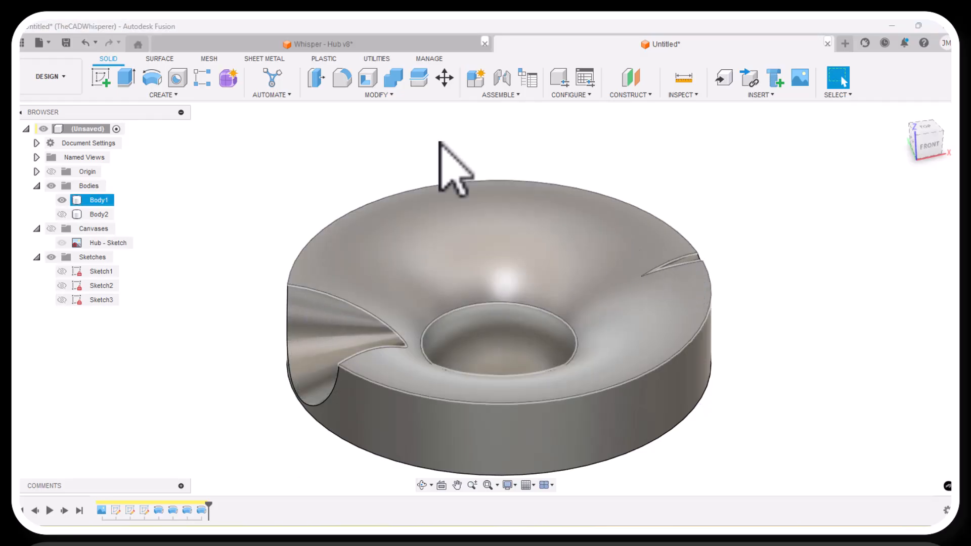
left_click(342, 79)
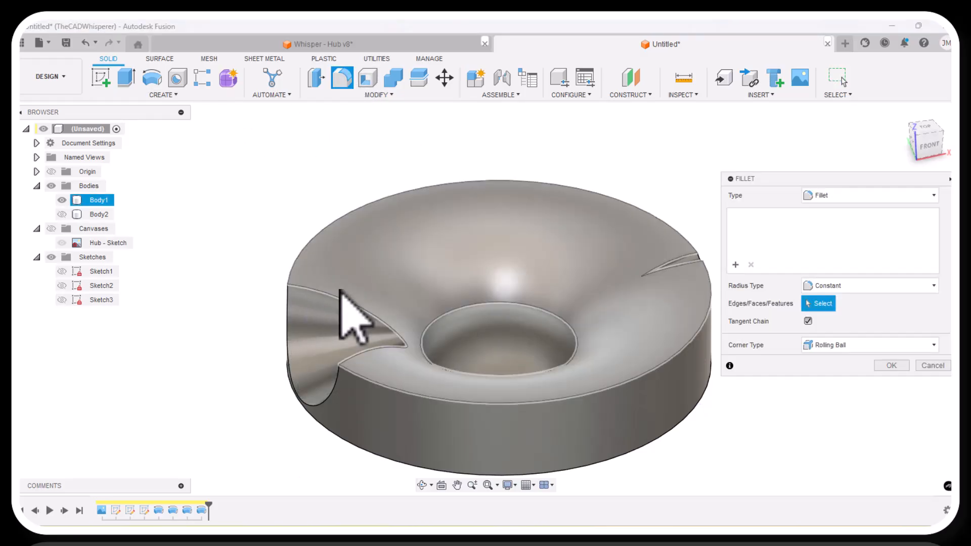
left_click(338, 298)
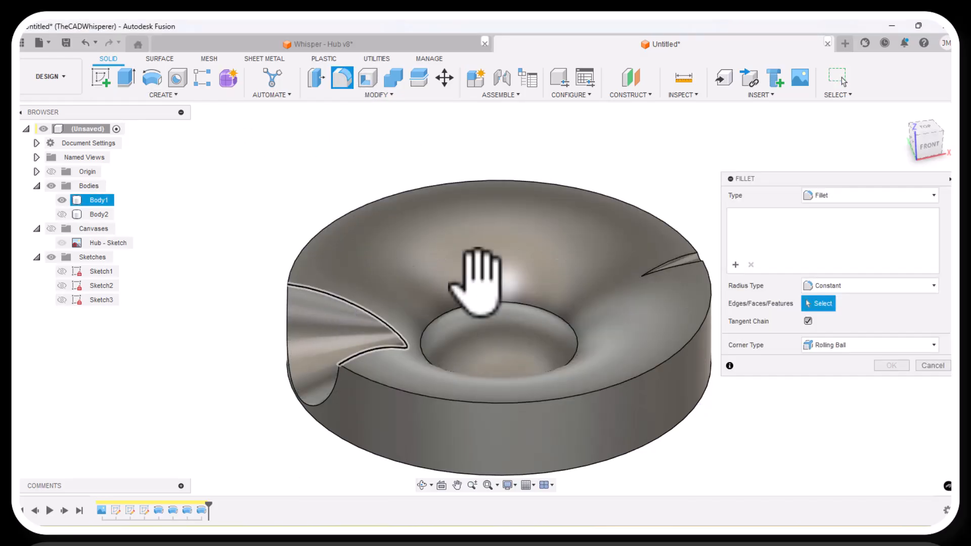
left_click(687, 254)
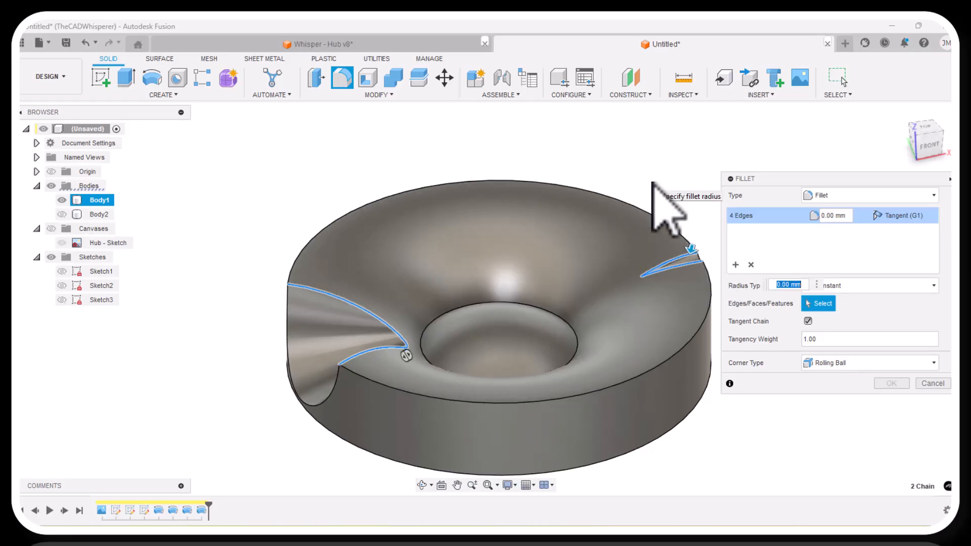
left_click(848, 221)
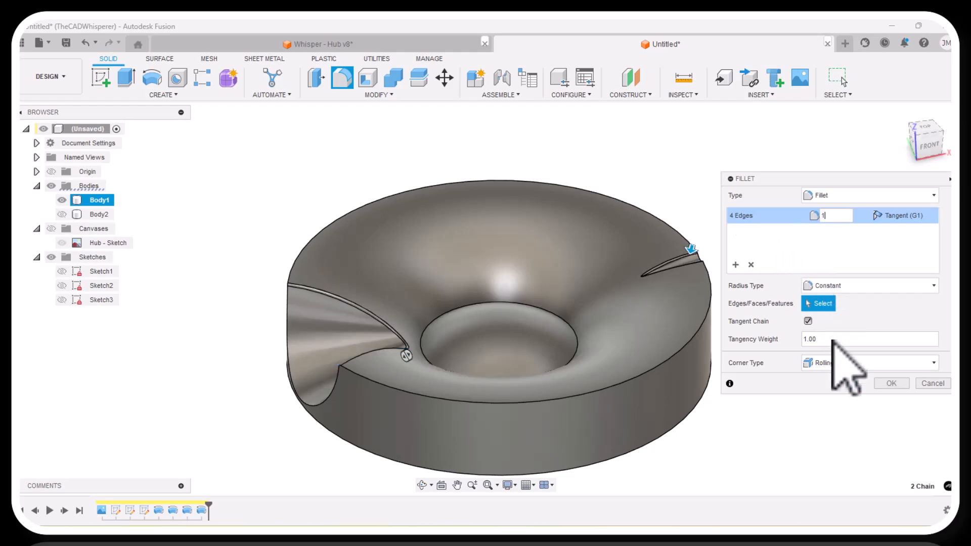
left_click(876, 382)
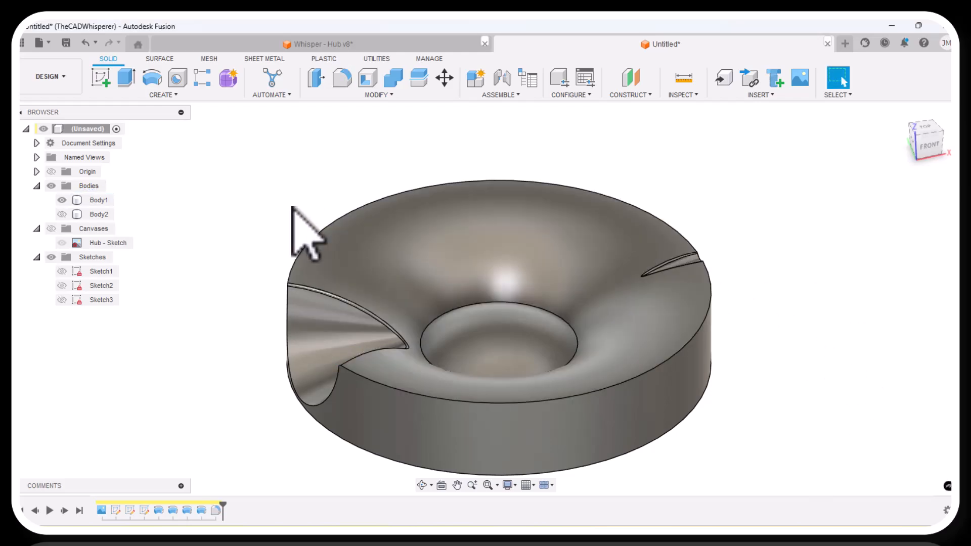
Edit the notch fillet to include the large notch's curved edge on the hub's outer wall.
scroll(298, 242, "down", 3)
scroll(417, 436, "up", 2)
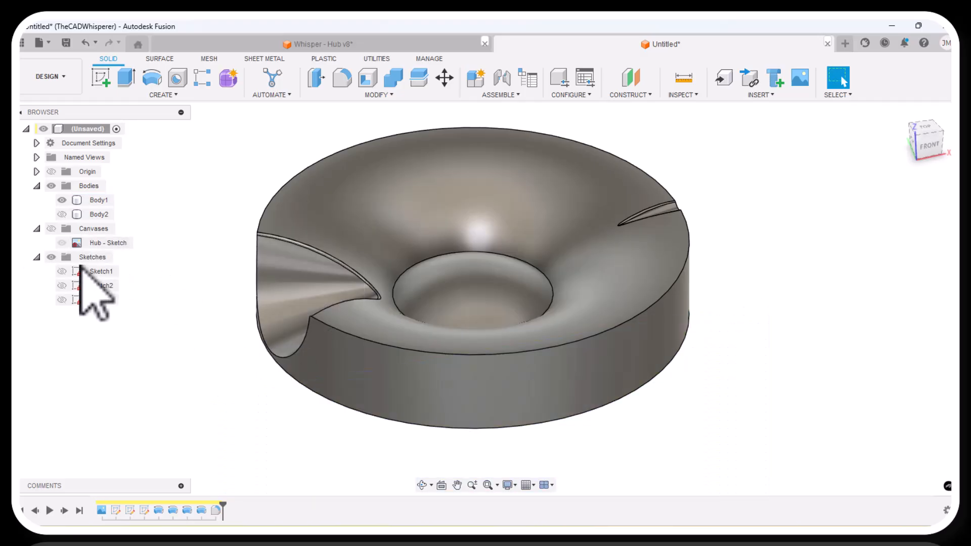
right_click(217, 510)
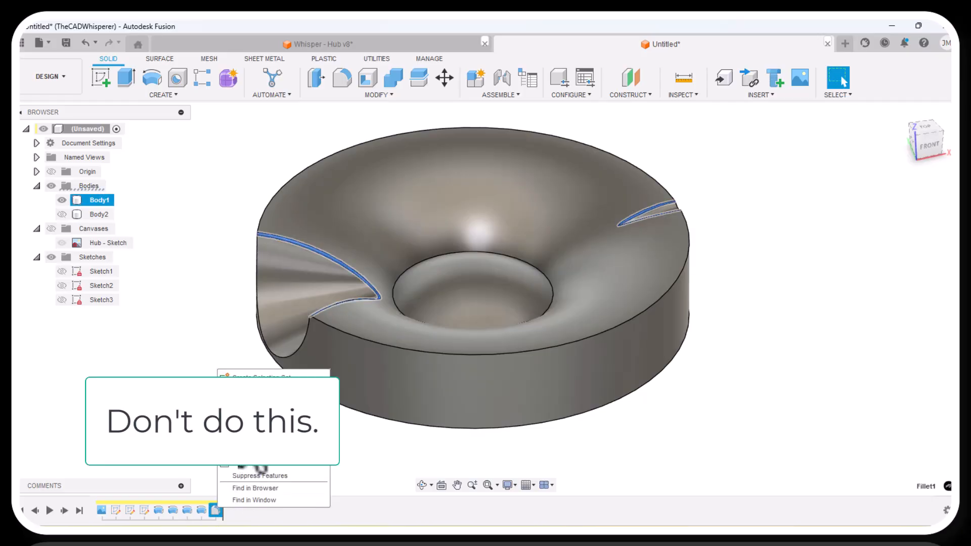
left_click(251, 400)
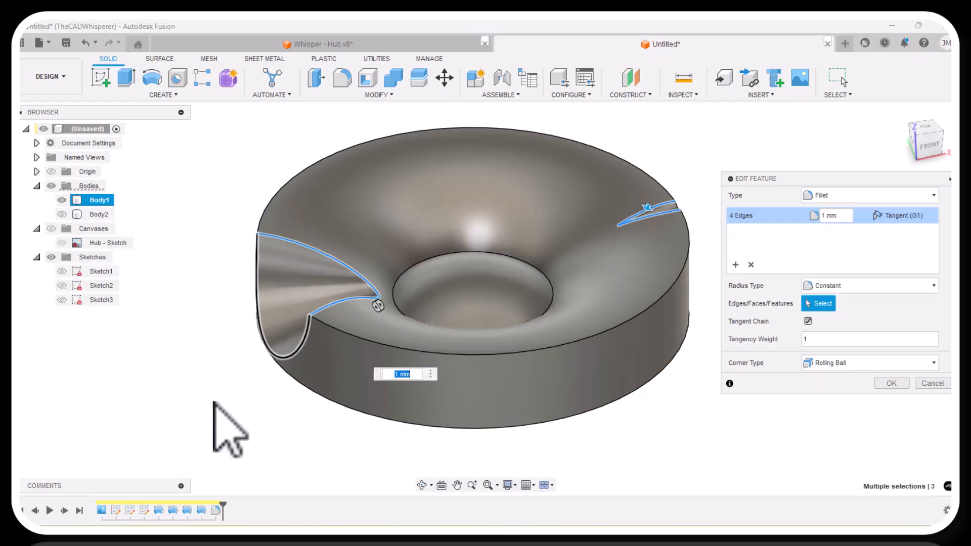
left_click(297, 347)
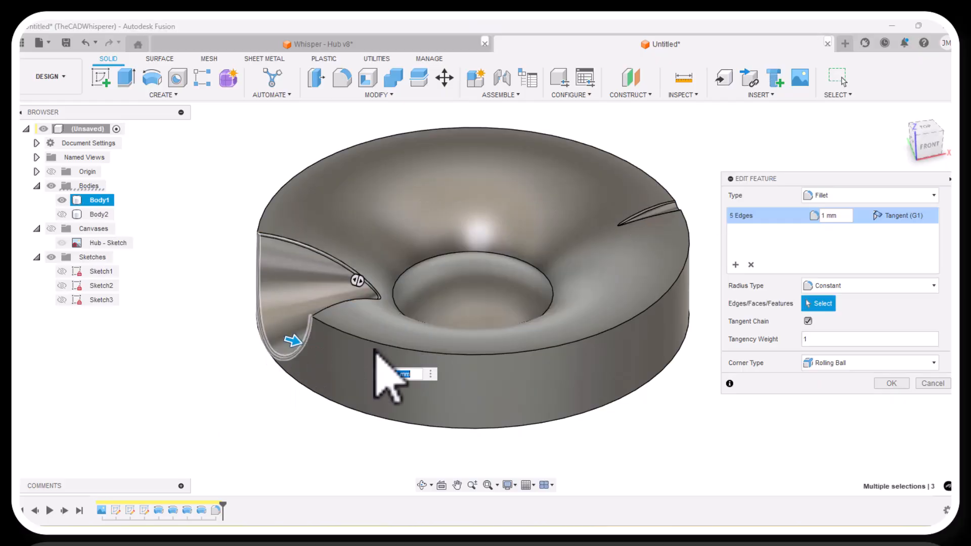
left_click(890, 383)
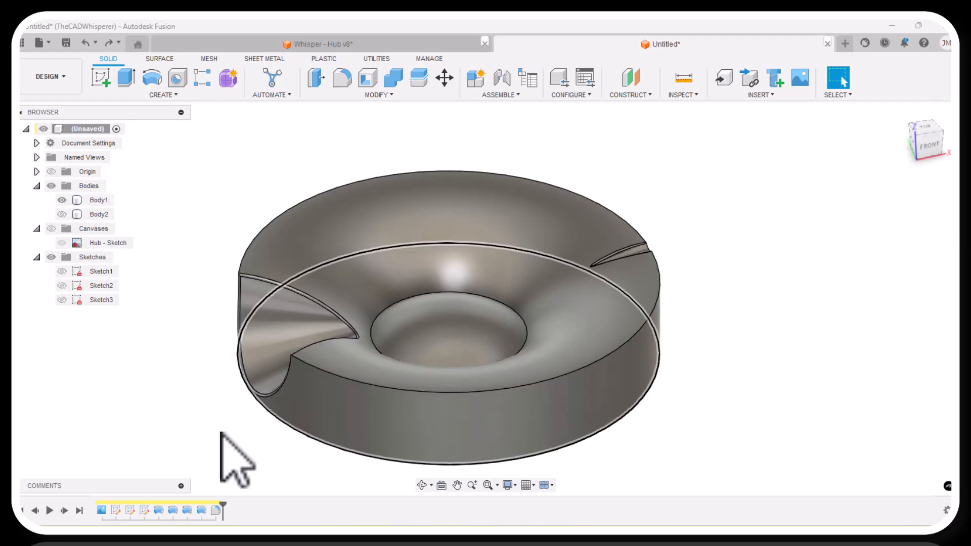
Remove the large notch's outer-wall edge from the notch fillet's edge selection.
right_click(216, 510)
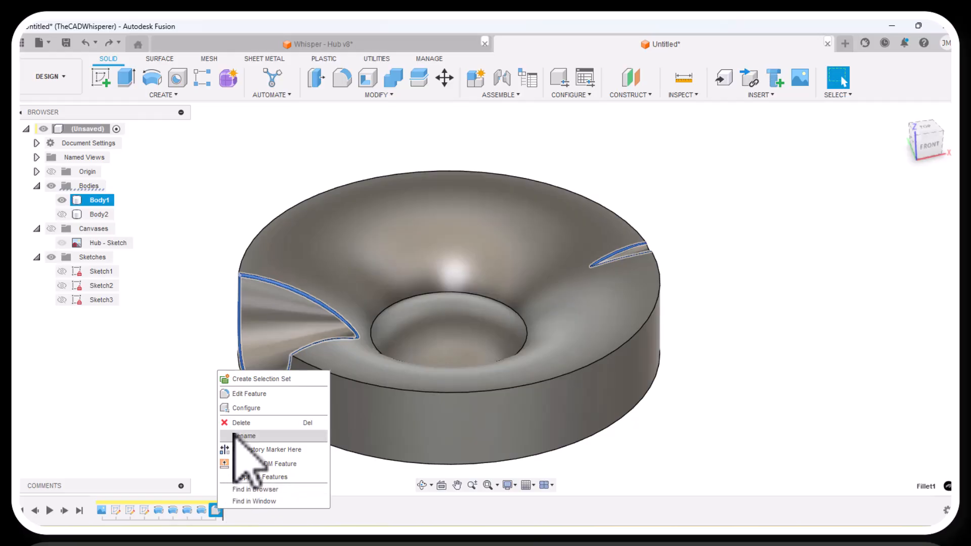
left_click(244, 394)
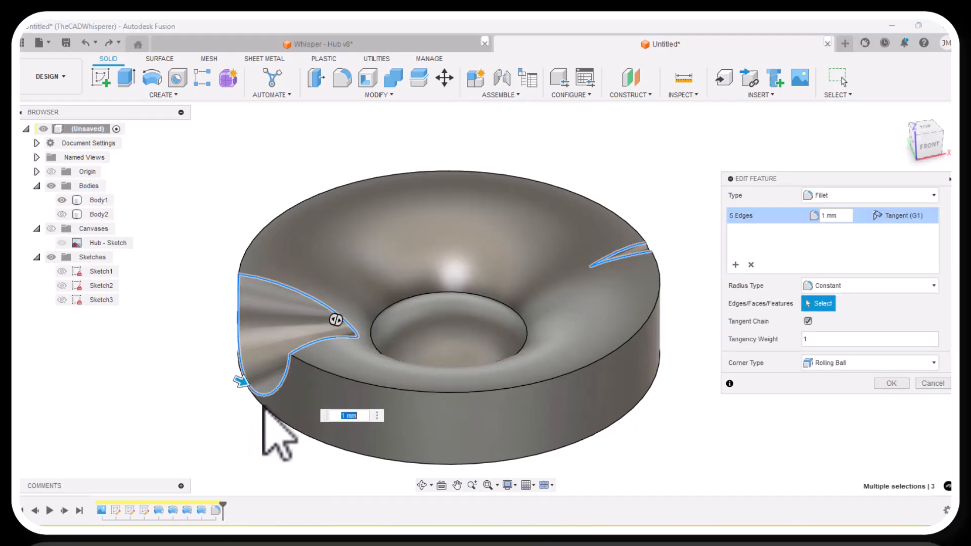
left_click(269, 399)
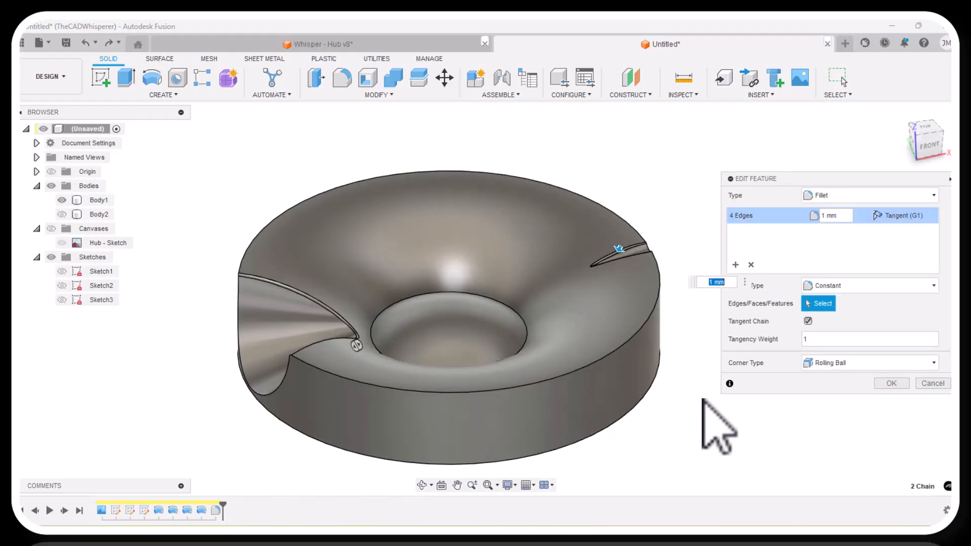
left_click(889, 384)
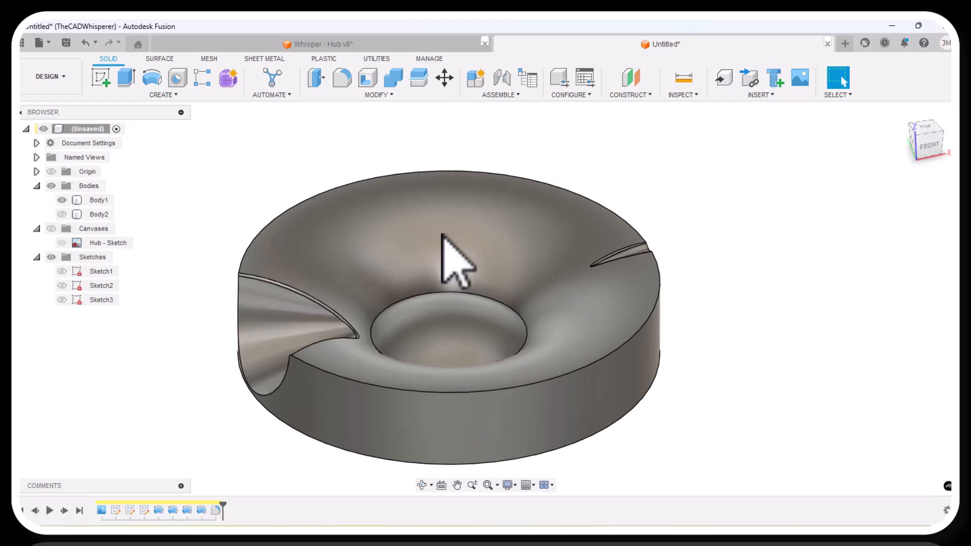
Circular-pattern the two notch cuts and their fillet about the hub's vertical axis, with quantity 5, full distribution and Optimized compute type.
left_click(174, 96)
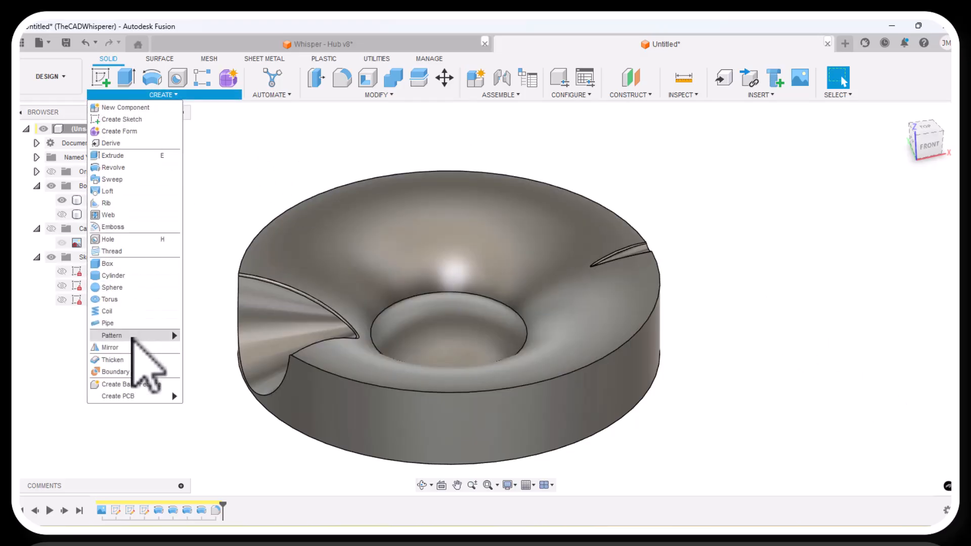
mouse_move(132, 338)
left_click(215, 347)
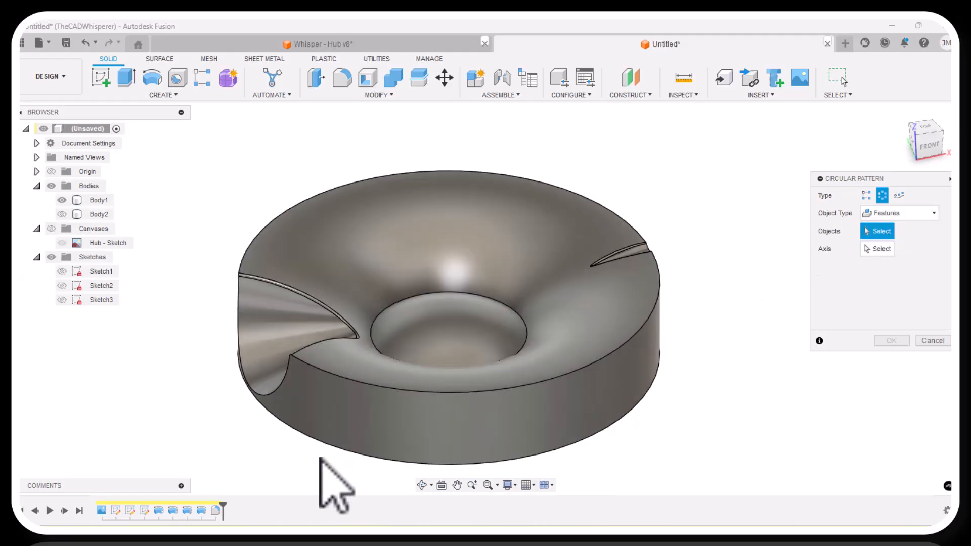
left_click(216, 511)
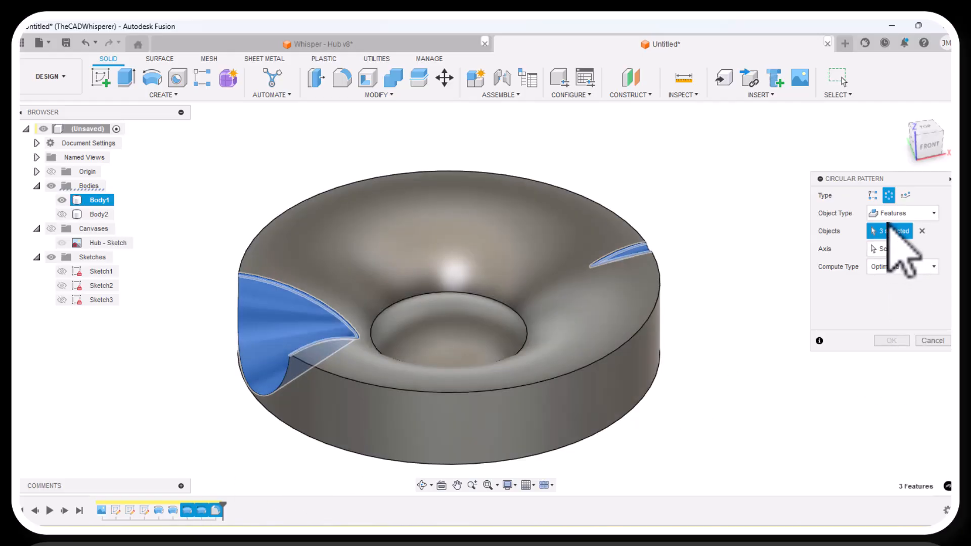
left_click(889, 249)
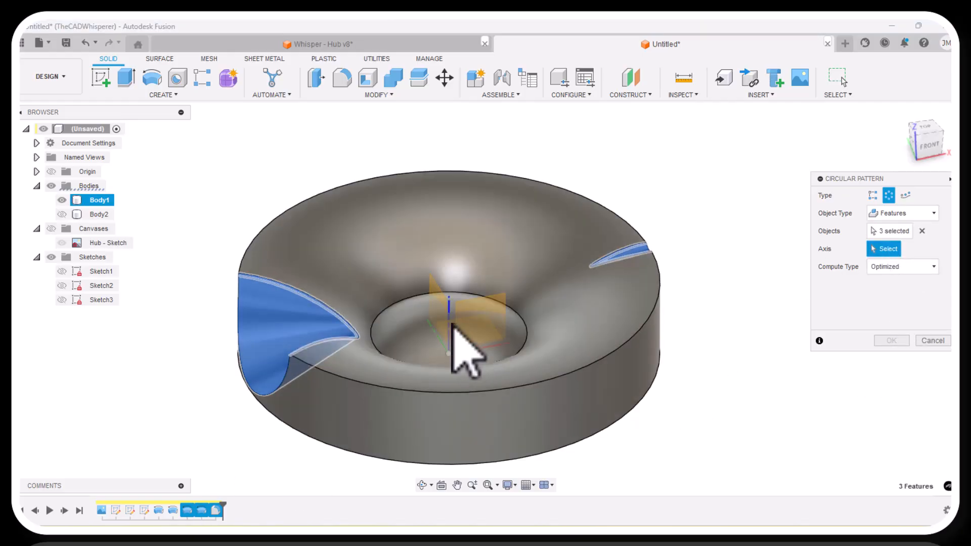
left_click(450, 326)
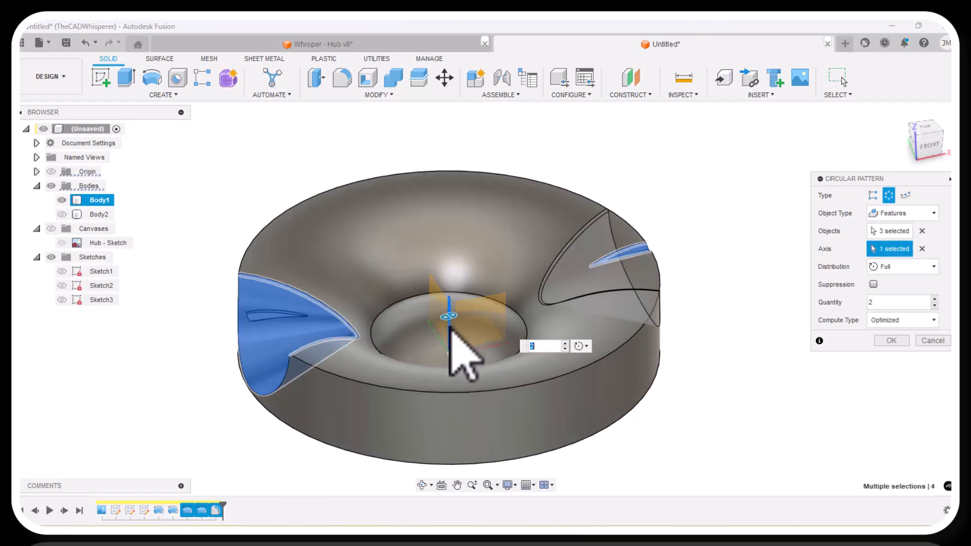
double_click(878, 303)
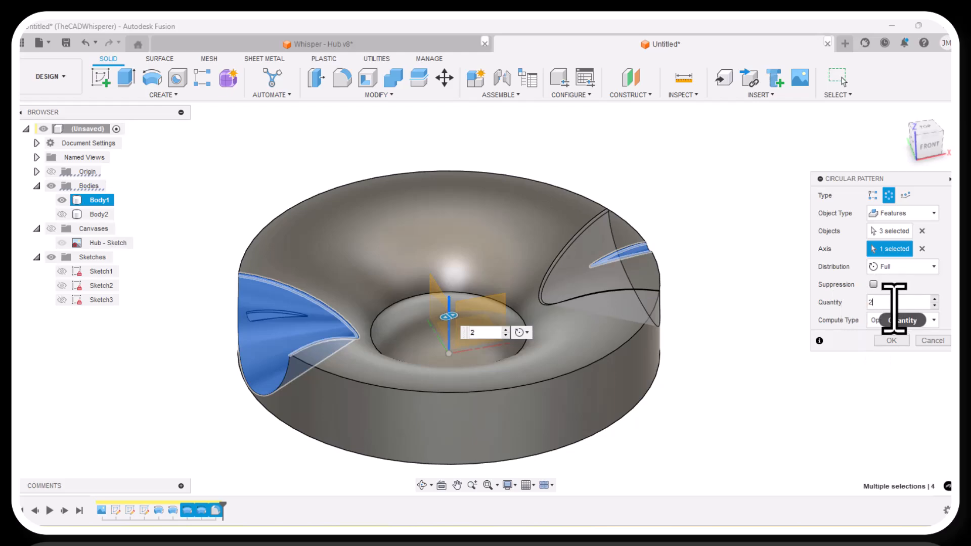
type("8")
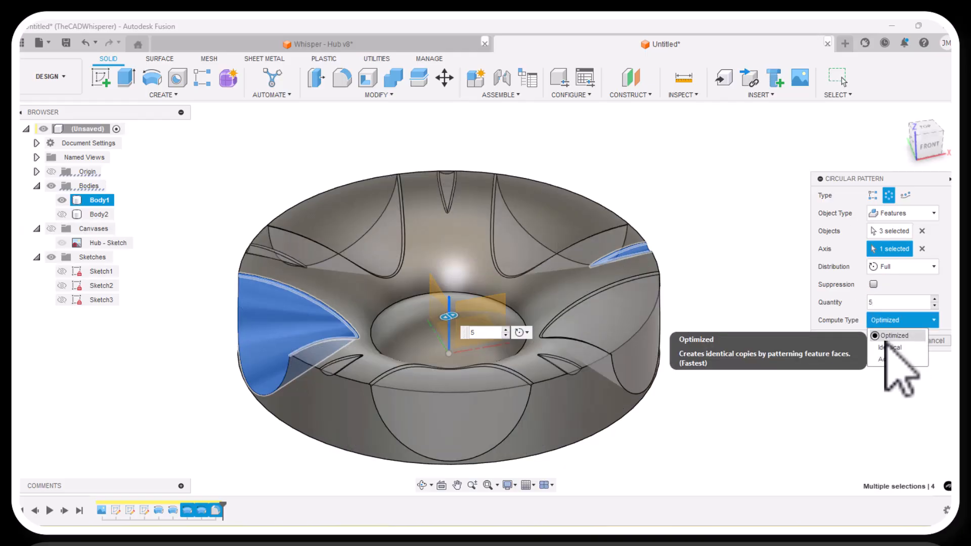
left_click(811, 383)
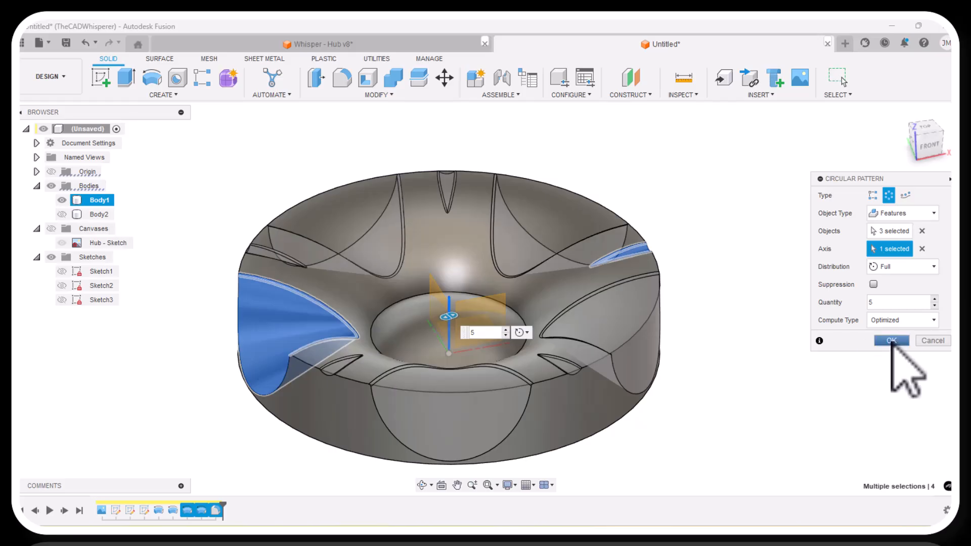
key("Return")
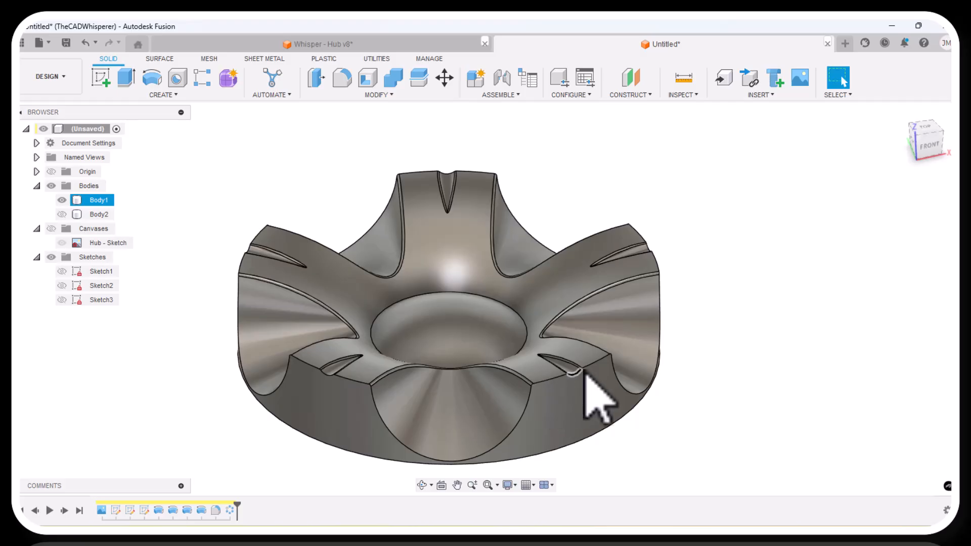
Show Sketch2 and fillet the circular edge around the hub's central recess with a 1 mm radius.
left_click(228, 336)
scroll(207, 335, "down", 2)
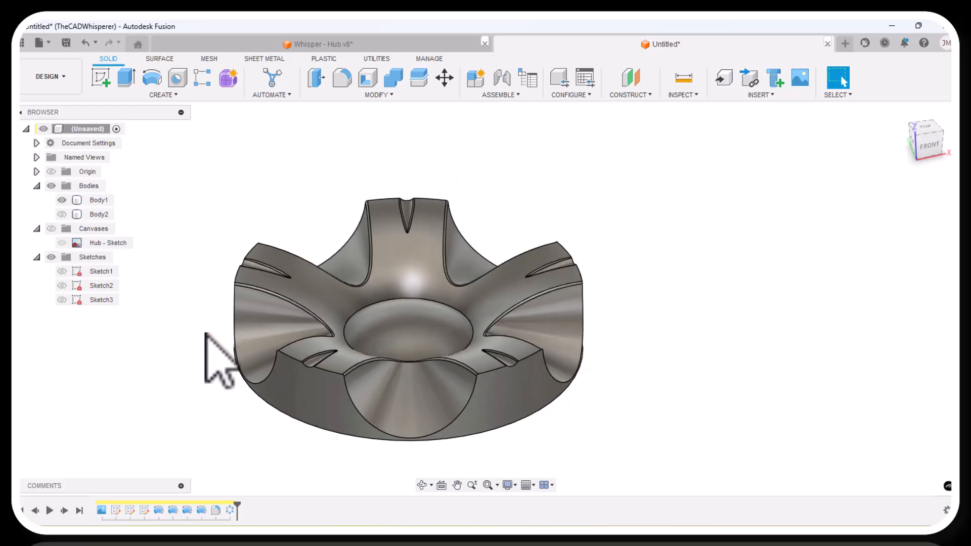
scroll(346, 458, "up", 2)
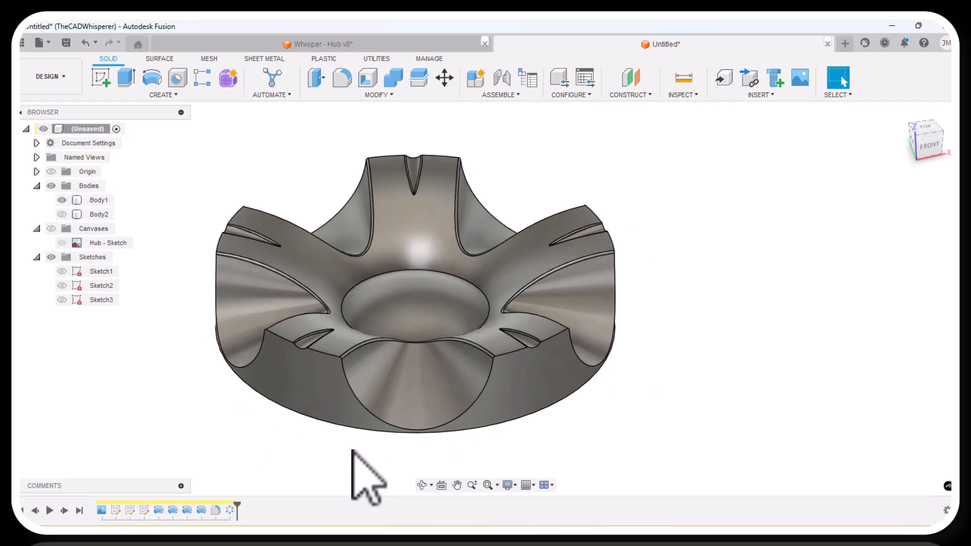
left_click(71, 286)
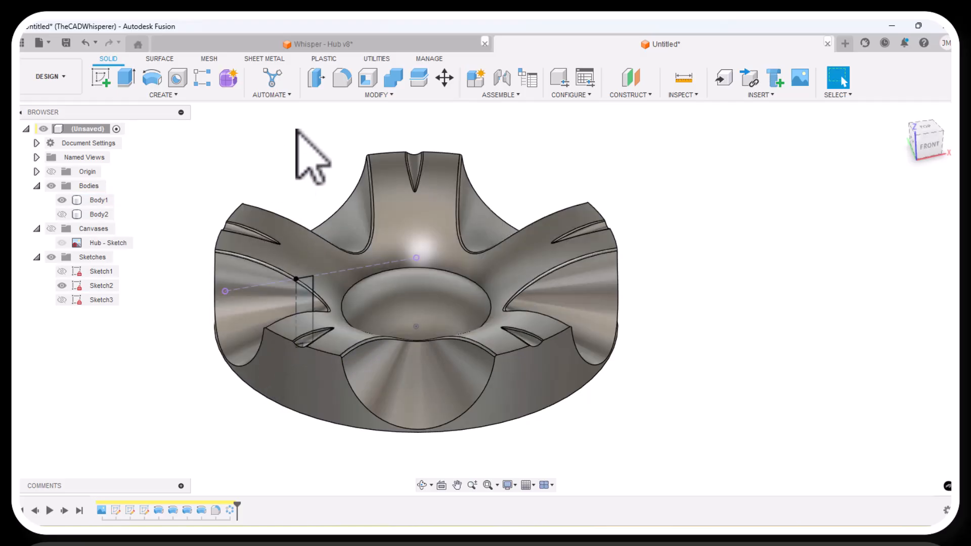
left_click(342, 77)
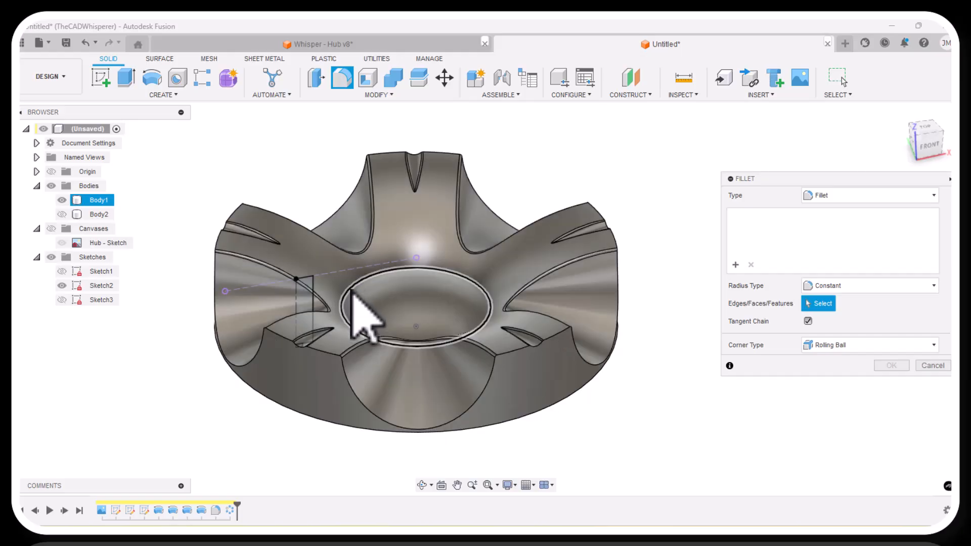
left_click(352, 292)
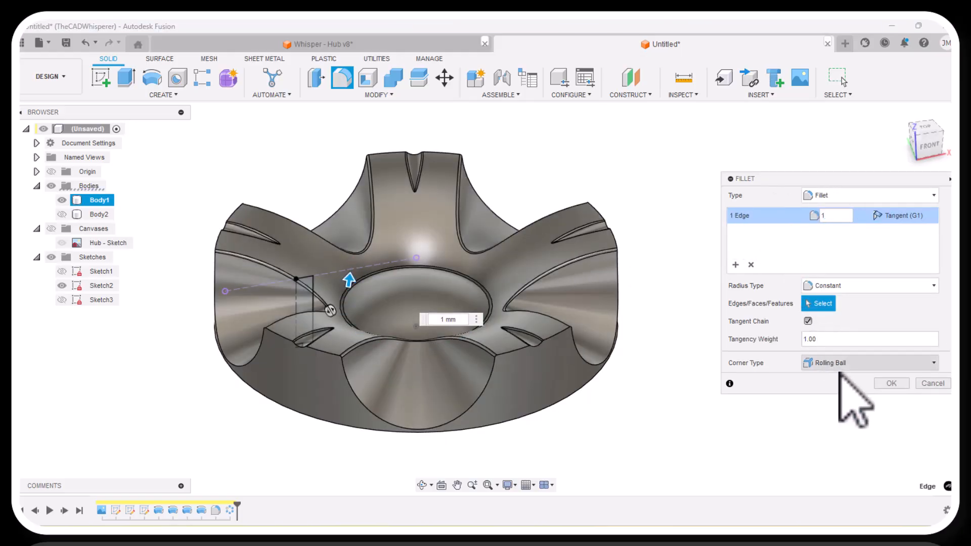
left_click(890, 383)
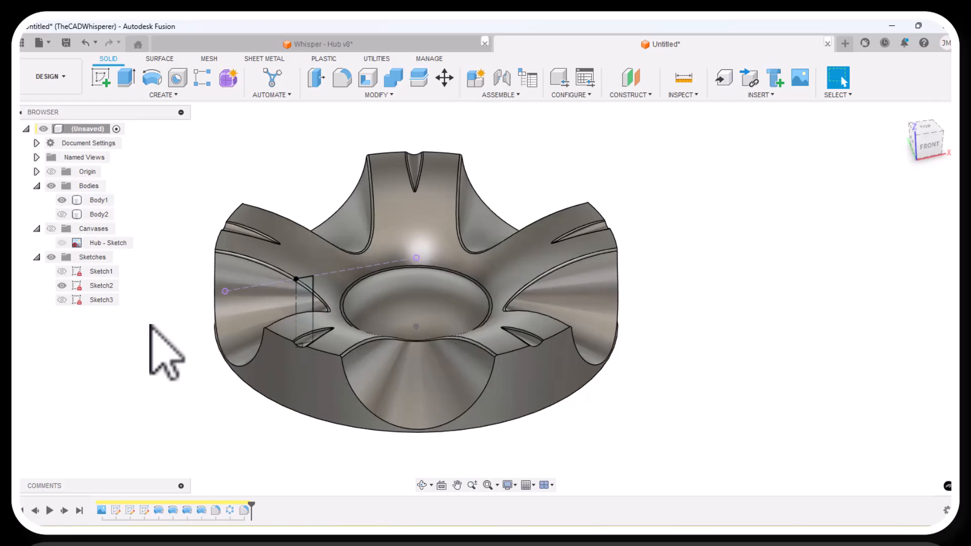
Revolve Sketch2's narrow rectangular profile about its own dashed vertical side as a hole cut through the large notch area.
left_click(302, 296)
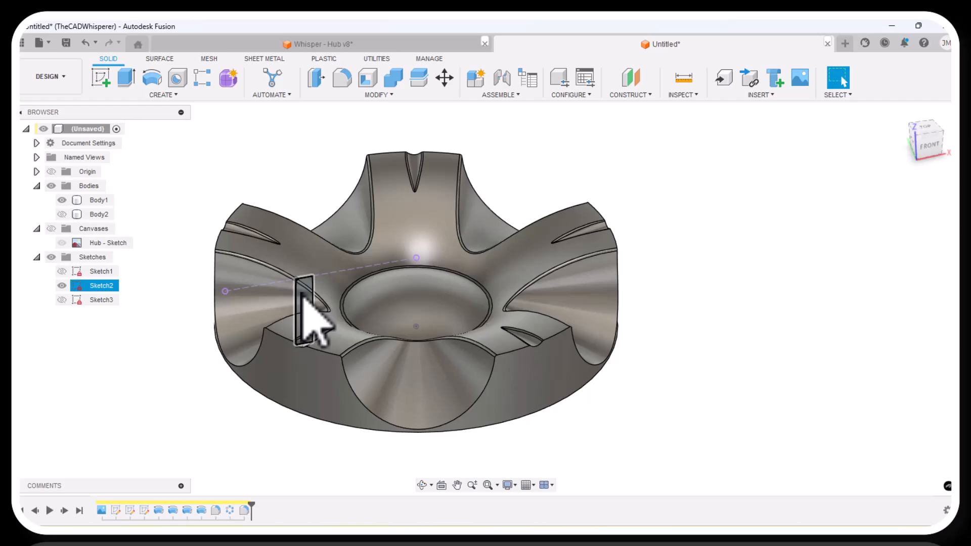
left_click(151, 78)
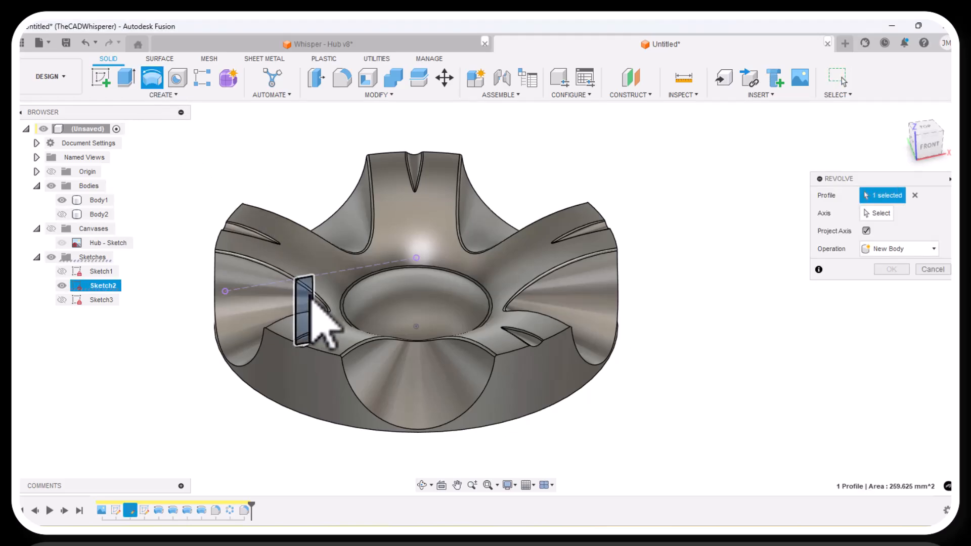
left_click(879, 213)
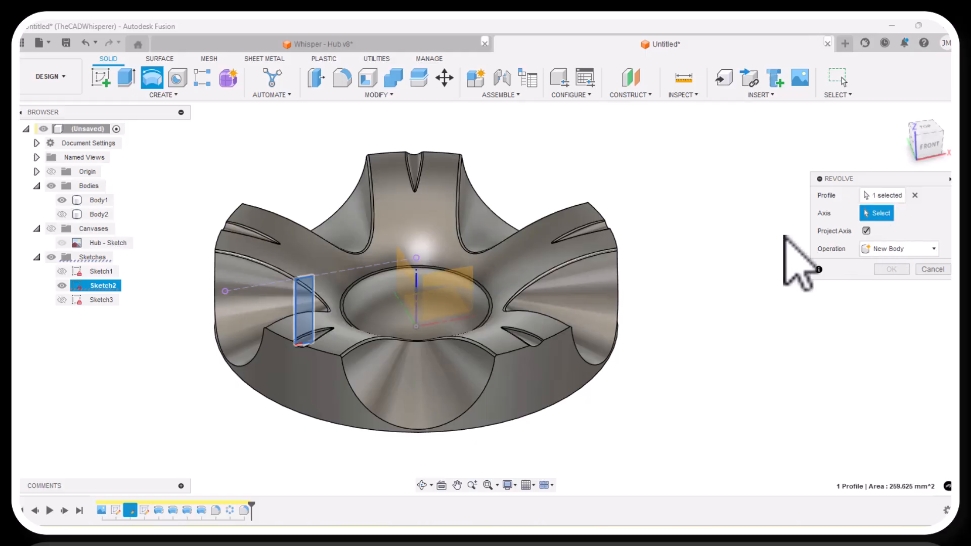
left_click(364, 298)
left_click(892, 341)
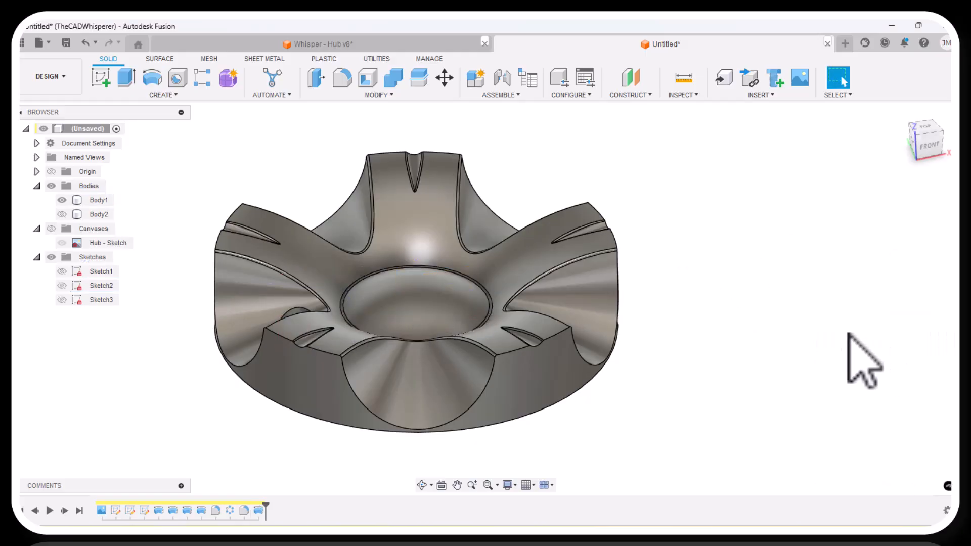
left_click(422, 485)
left_click_drag(431, 446, 442, 384)
right_click(206, 206)
left_click(242, 206)
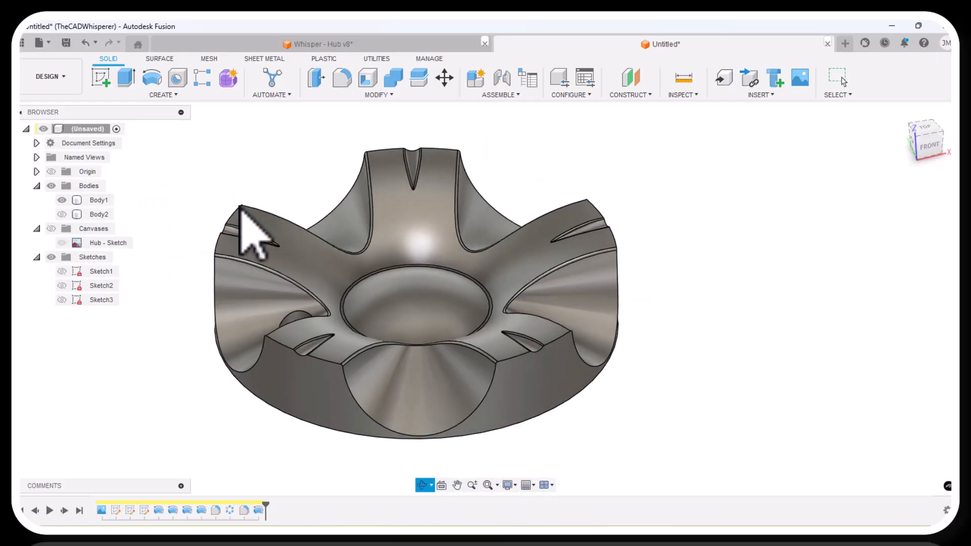
Shell the hub with a 1.5 mm inside thickness, removing its outer side wall and flat bottom face.
left_click(369, 78)
left_click(298, 409)
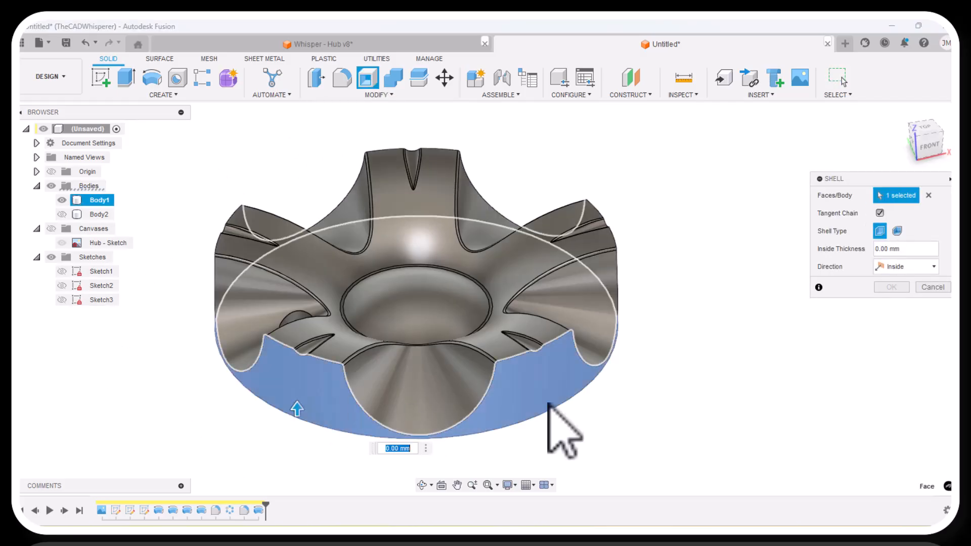
left_click(421, 485)
left_click_drag(462, 460, 466, 401)
right_click(668, 410)
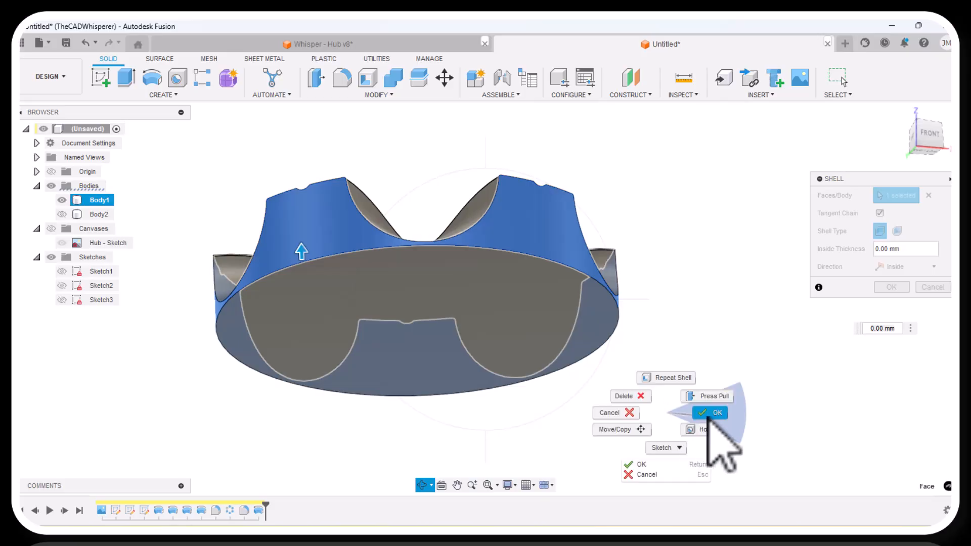
left_click(708, 416)
left_click(566, 334)
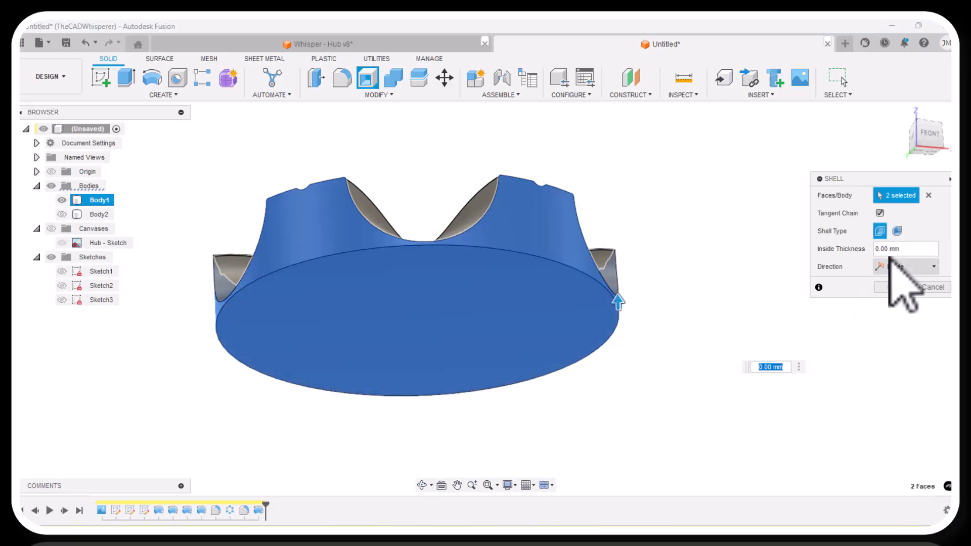
left_click(907, 249)
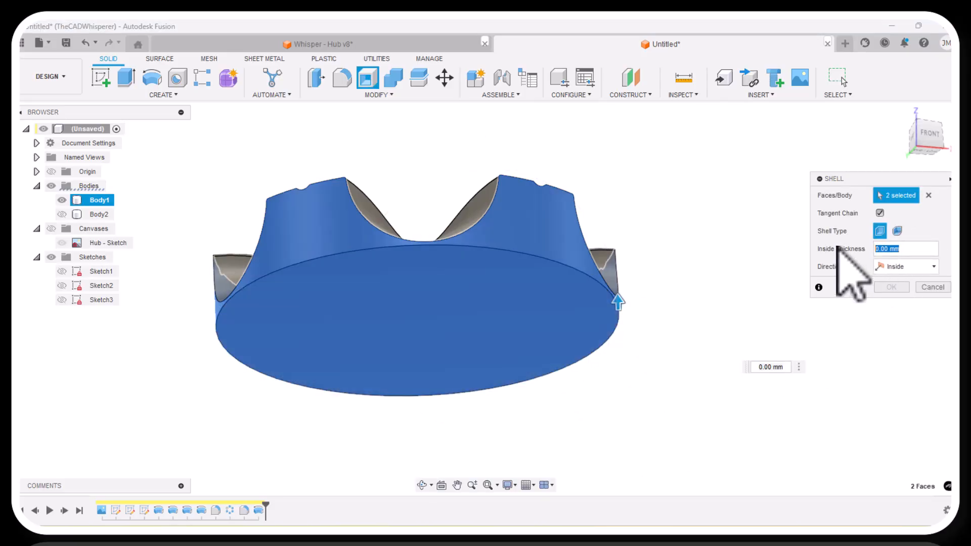
type("1.5")
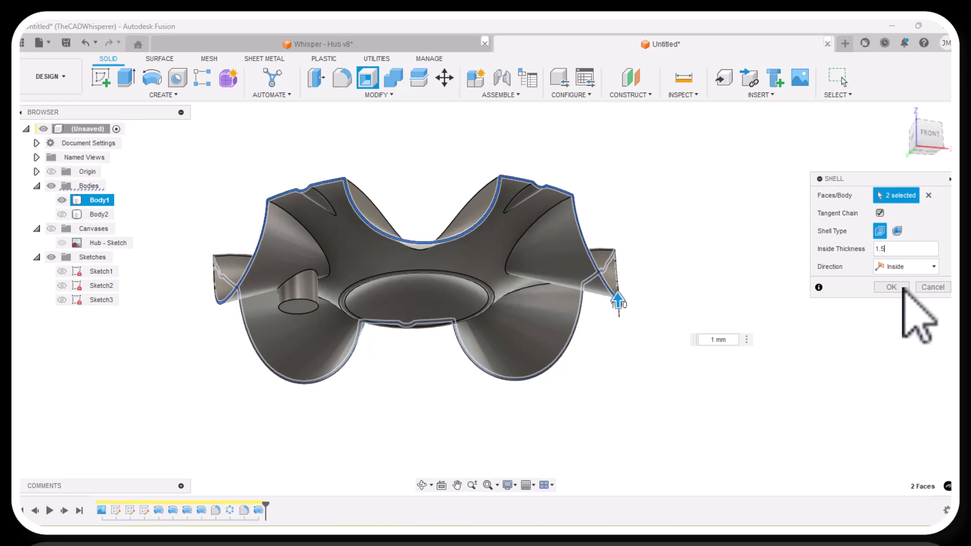
left_click(904, 288)
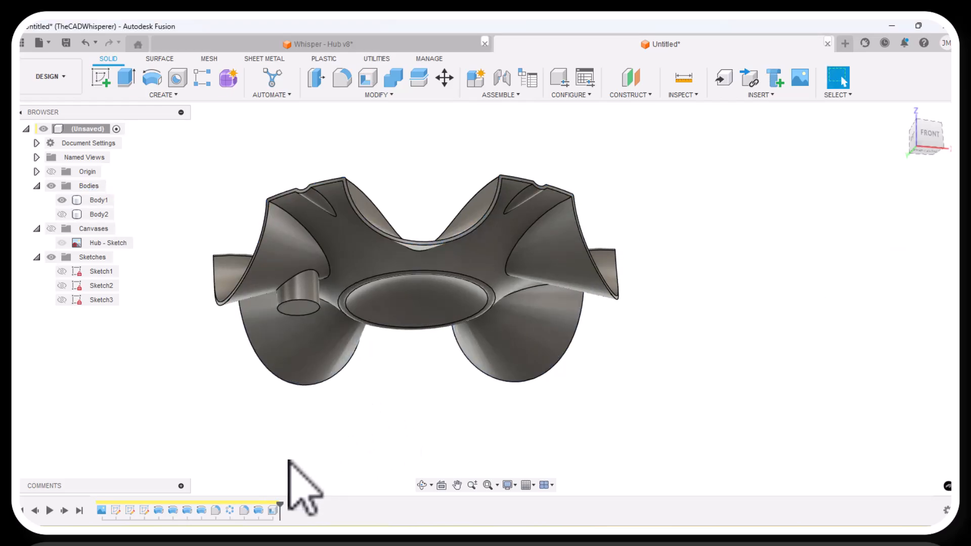
Show Sketch2 and examine its small rectangular profile at the hollow hub's boss from underneath.
middle_click_drag(441, 496, 321, 477, "shift")
right_click(333, 458)
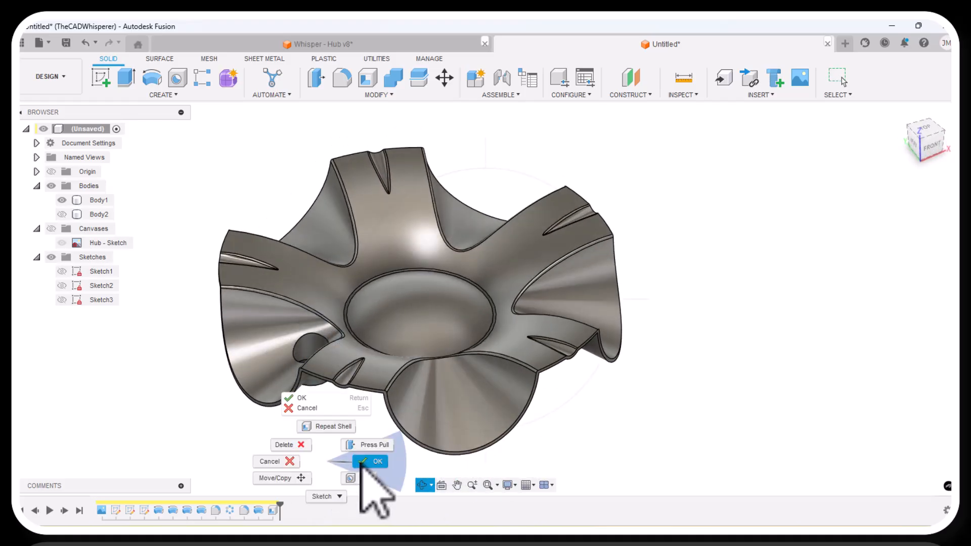
left_click(369, 460)
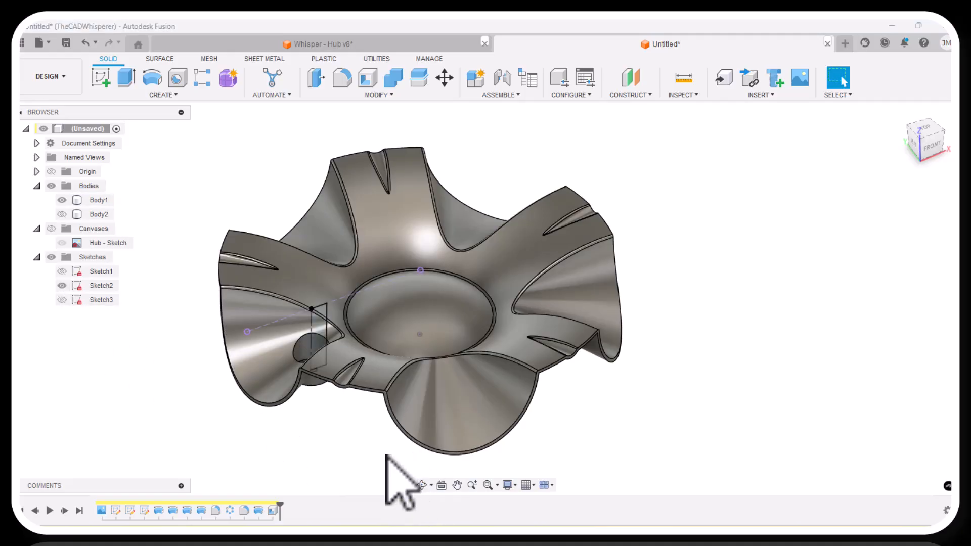
scroll(288, 362, "up", 3)
scroll(388, 443, "down", 3)
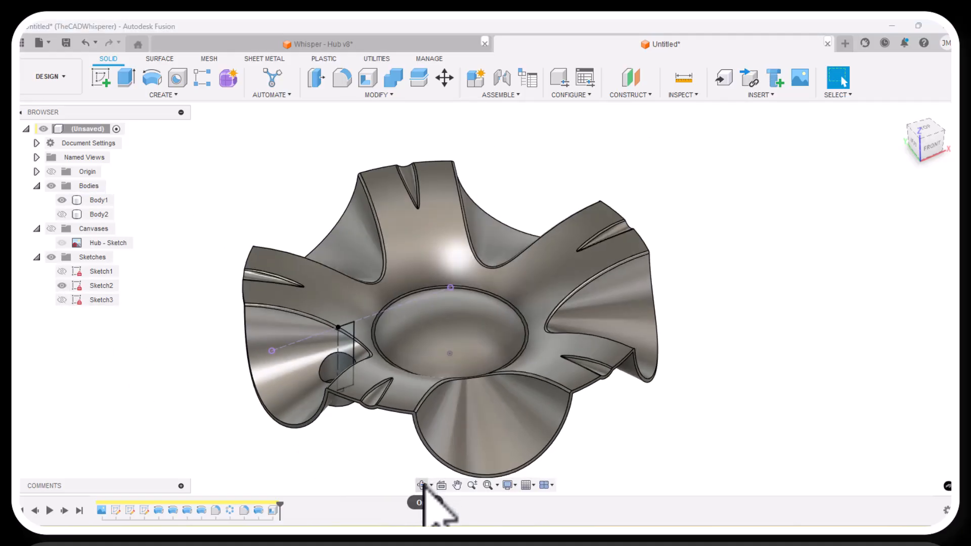
left_click(423, 485)
left_click_drag(399, 441, 325, 293)
scroll(411, 379, "up", 5)
right_click(469, 390)
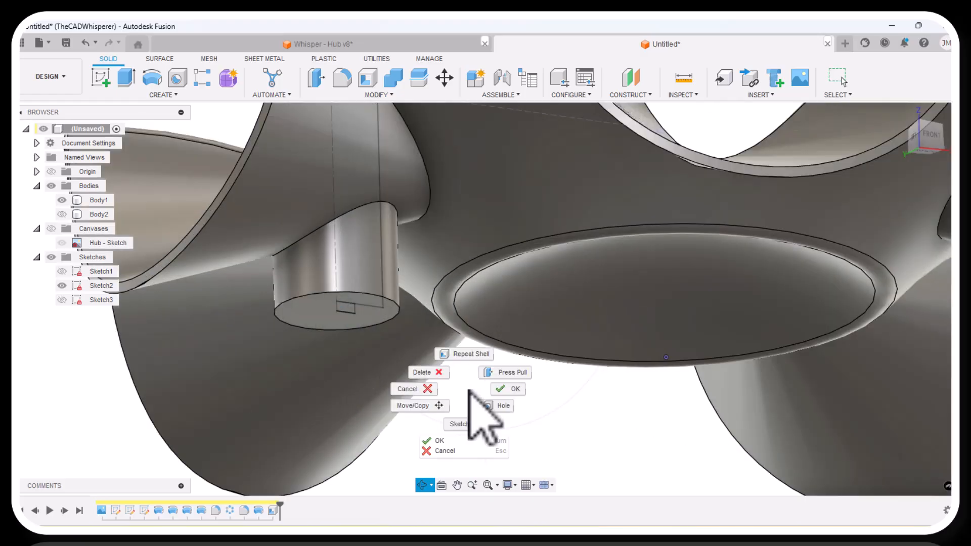
left_click(498, 390)
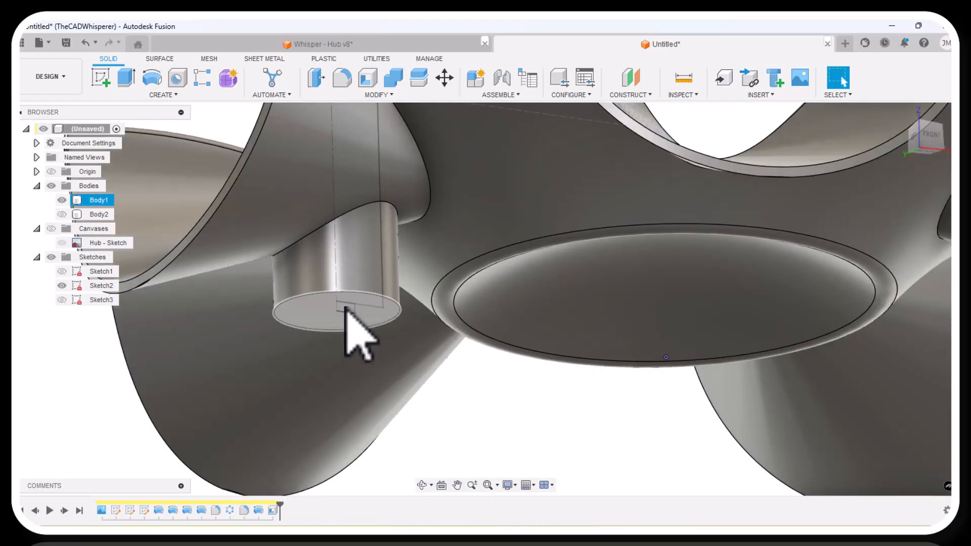
Revolve Sketch2's small rectangular profile at the boss's lower face about its inner vertical side as a cut, and hide Sketch2.
left_click(152, 78)
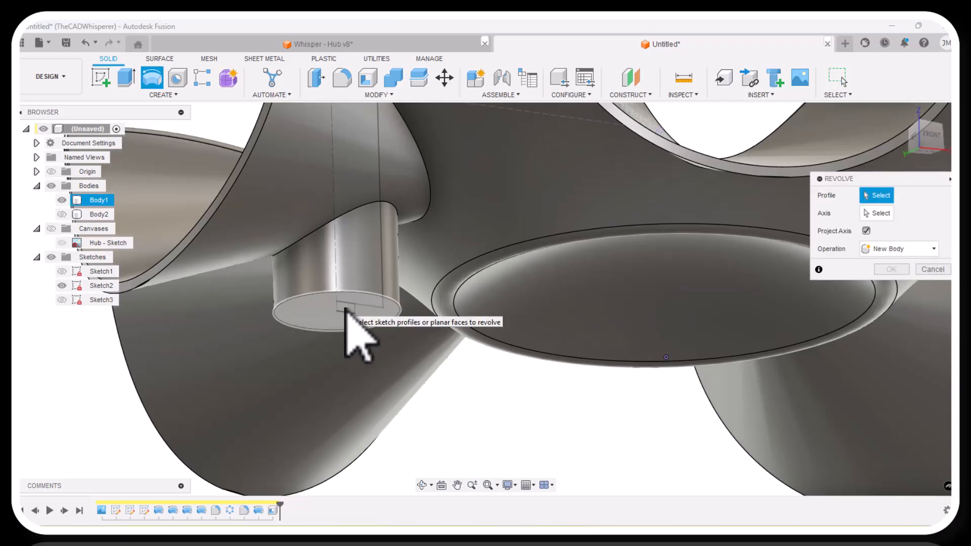
left_click(346, 309)
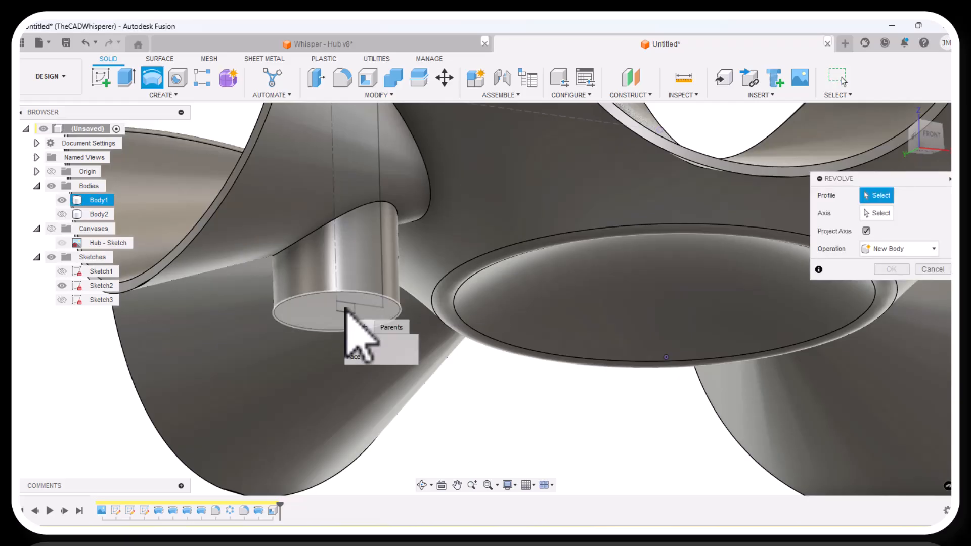
left_click(356, 349)
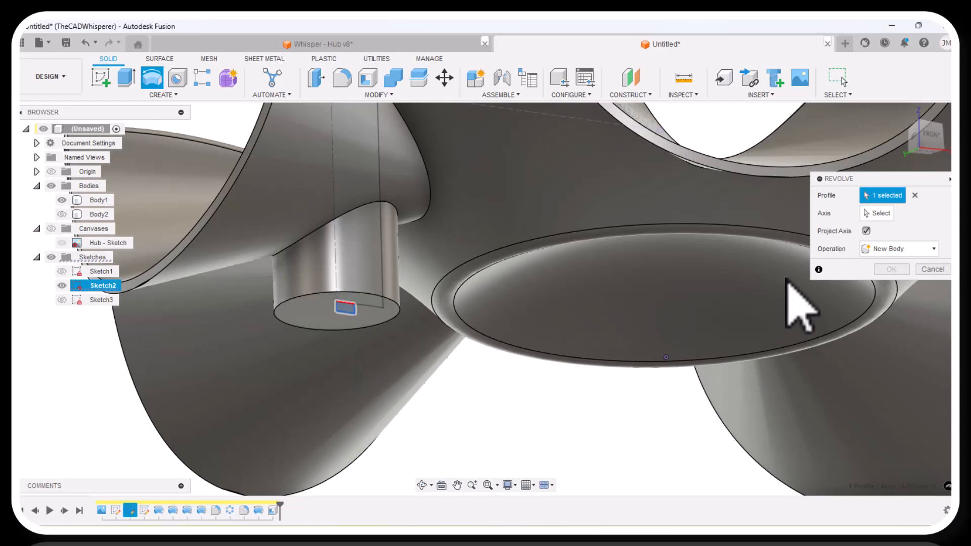
left_click(866, 215)
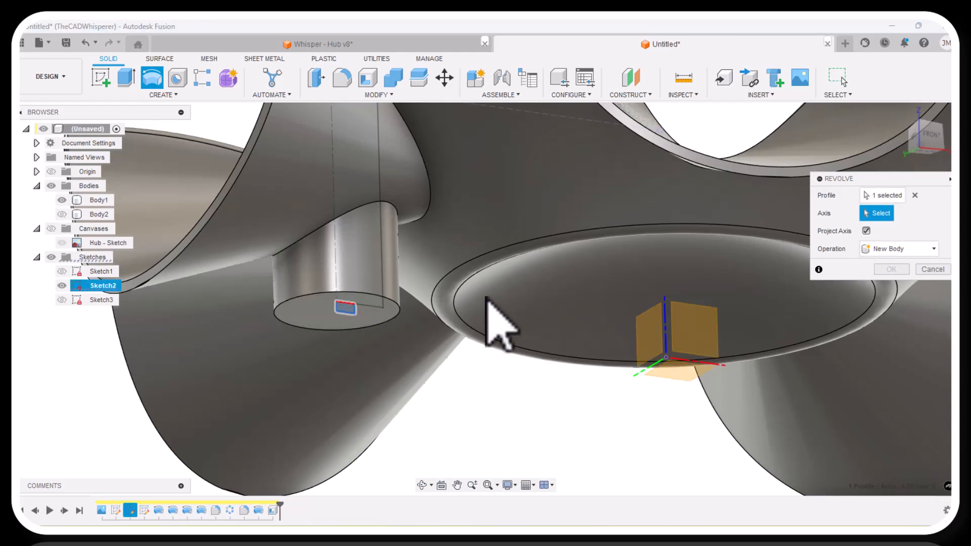
left_click(340, 312)
left_click(892, 342)
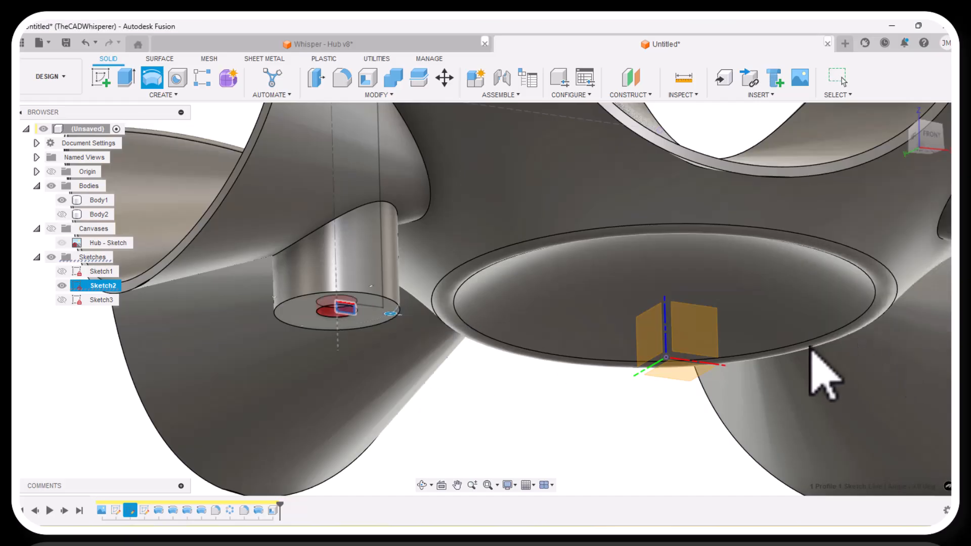
scroll(338, 314, "down", 5)
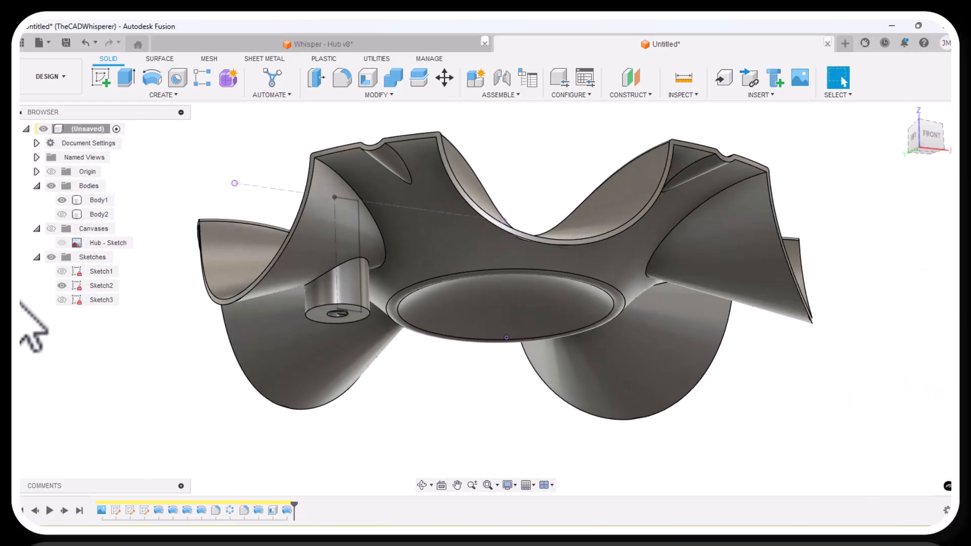
left_click(61, 286)
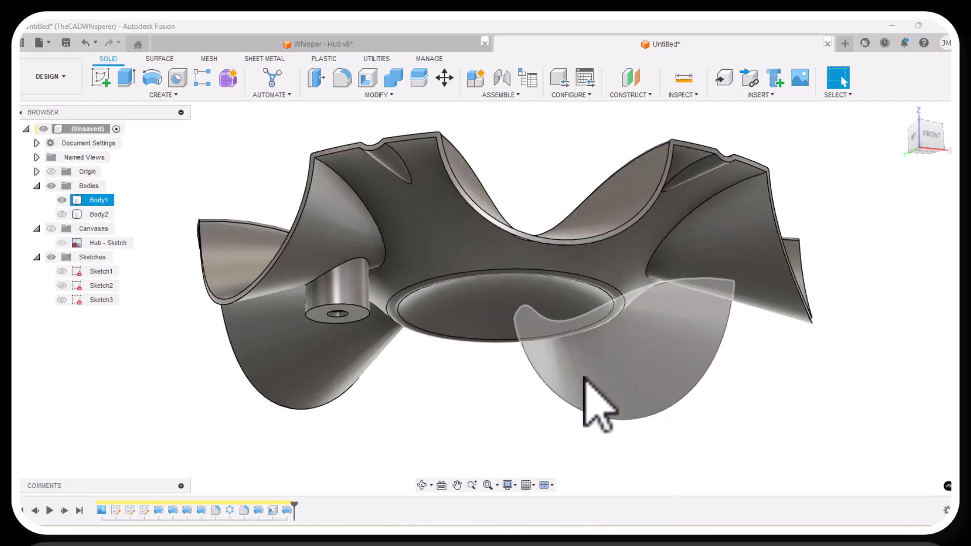
Examine the shelled hub's upper side, notches and rim from several angles.
left_click(422, 485)
left_click_drag(460, 369, 422, 419)
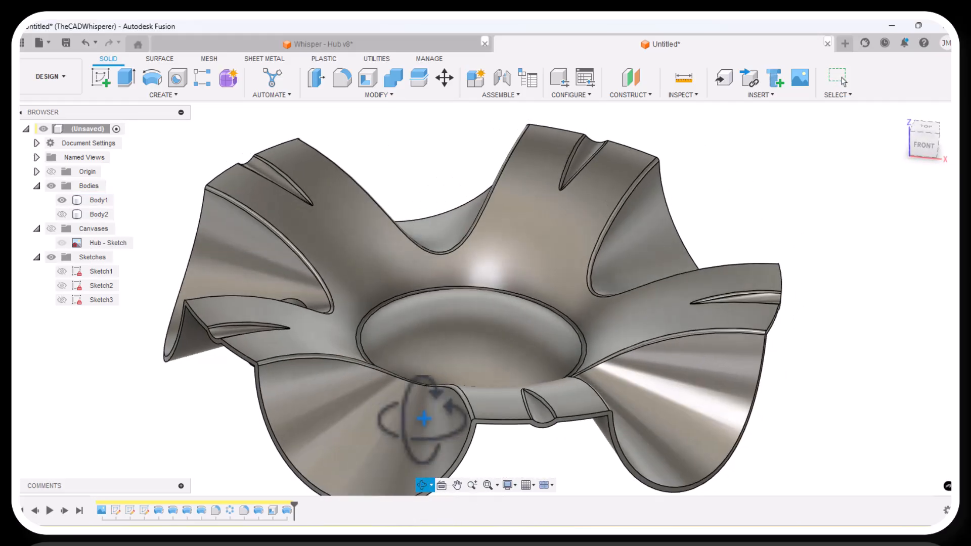
scroll(497, 353, "down", 3)
scroll(517, 349, "down", 2)
left_click_drag(514, 386, 476, 410)
right_click(367, 415)
left_click(403, 416)
scroll(372, 377, "up", 2)
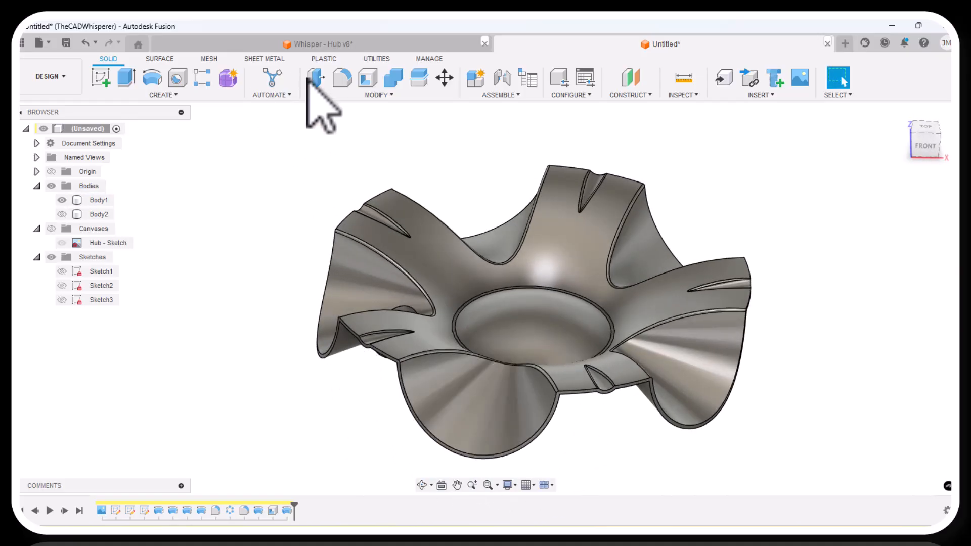
Fillet the outer edge chain running around the hub's rim and notches with a 0.5 mm radius.
left_click(342, 78)
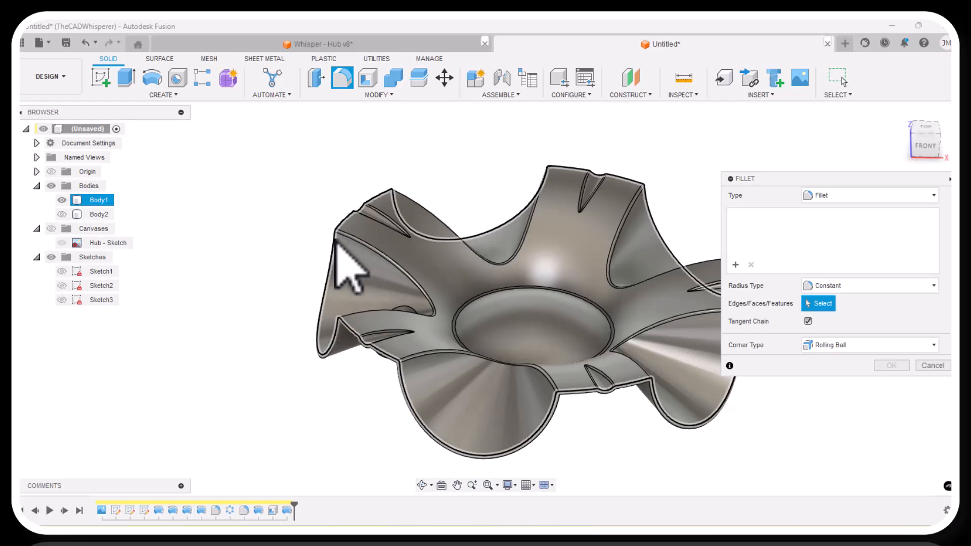
left_click(336, 242)
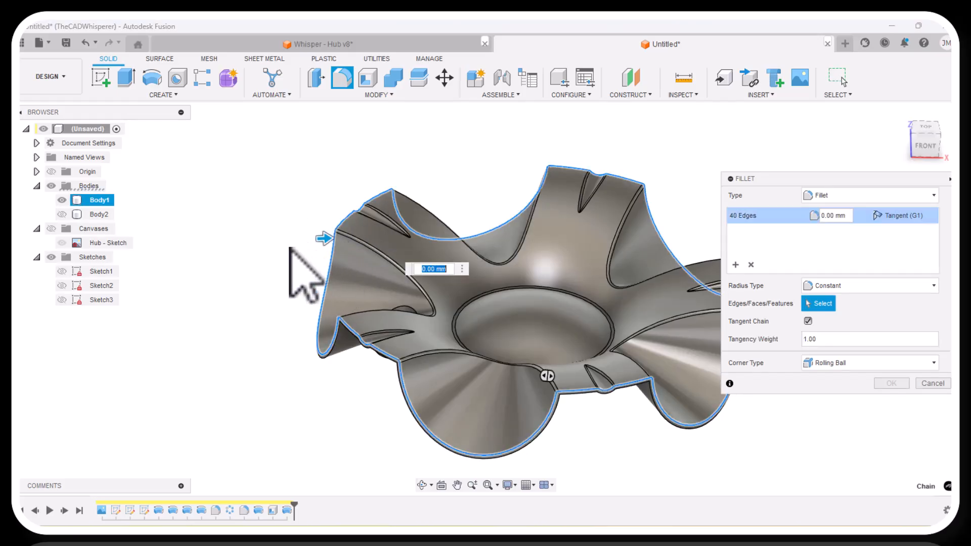
left_click(845, 217)
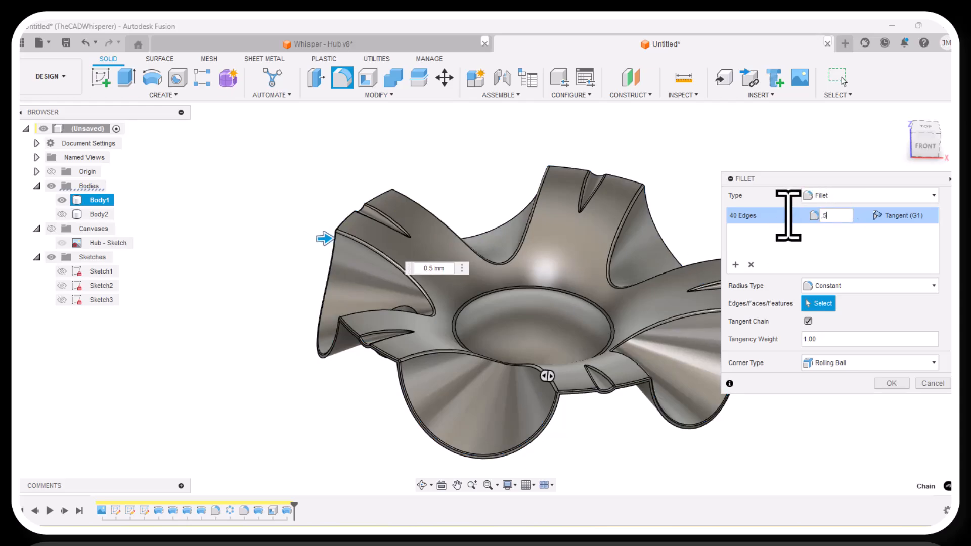
scroll(706, 281, "up", 10)
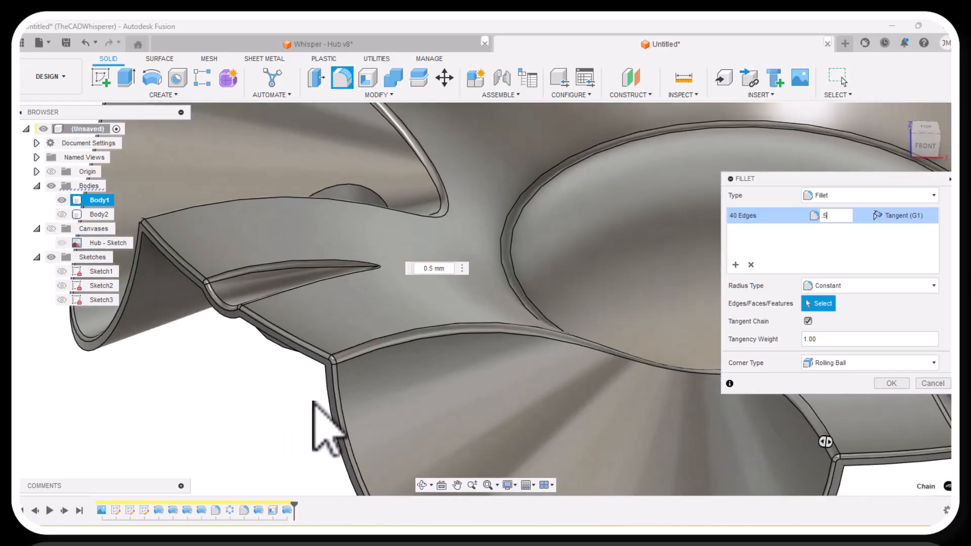
scroll(347, 388, "down", 8)
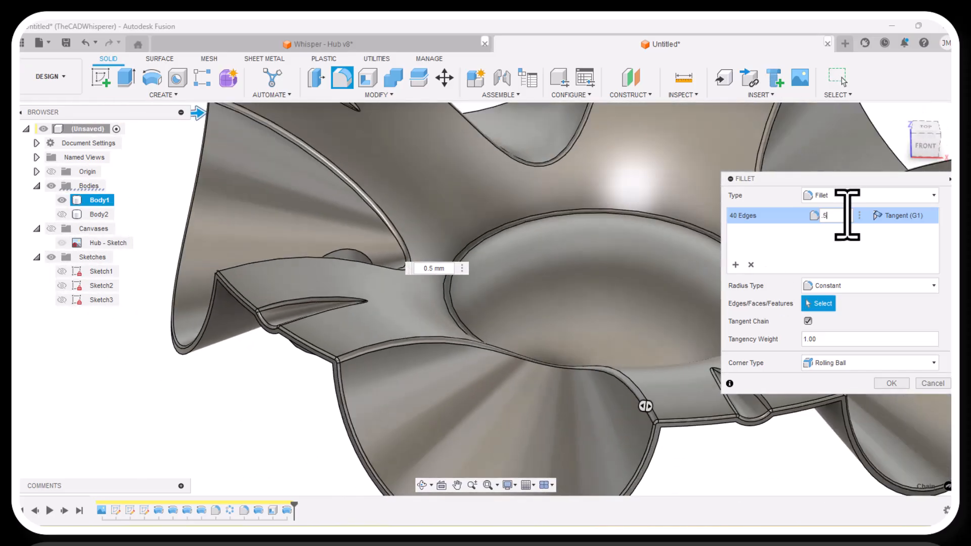
left_click(833, 221)
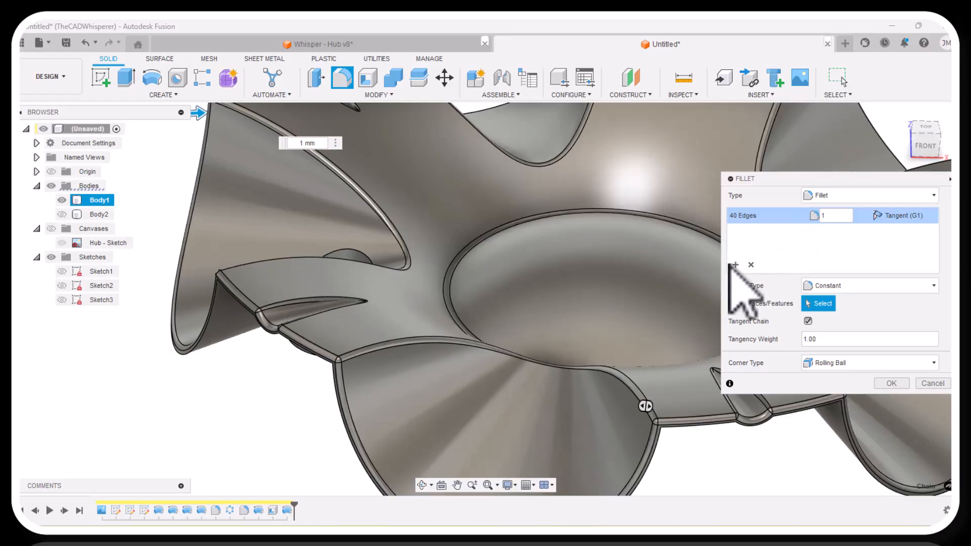
left_click(824, 217)
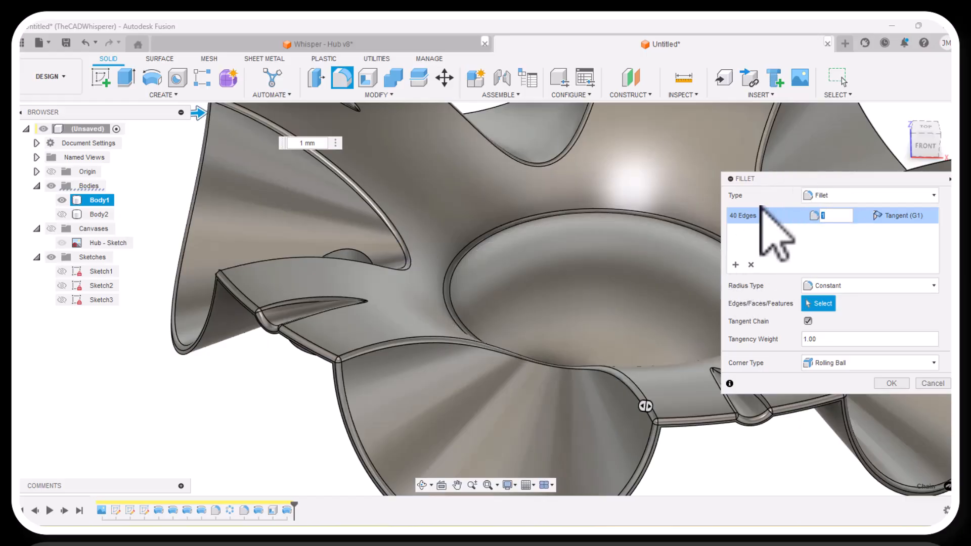
type(".5")
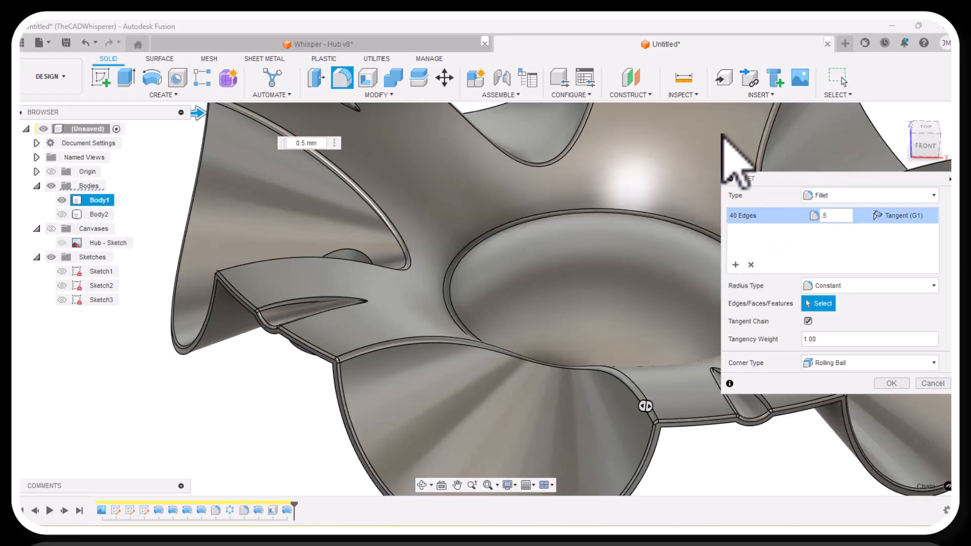
scroll(445, 260, "down", 3)
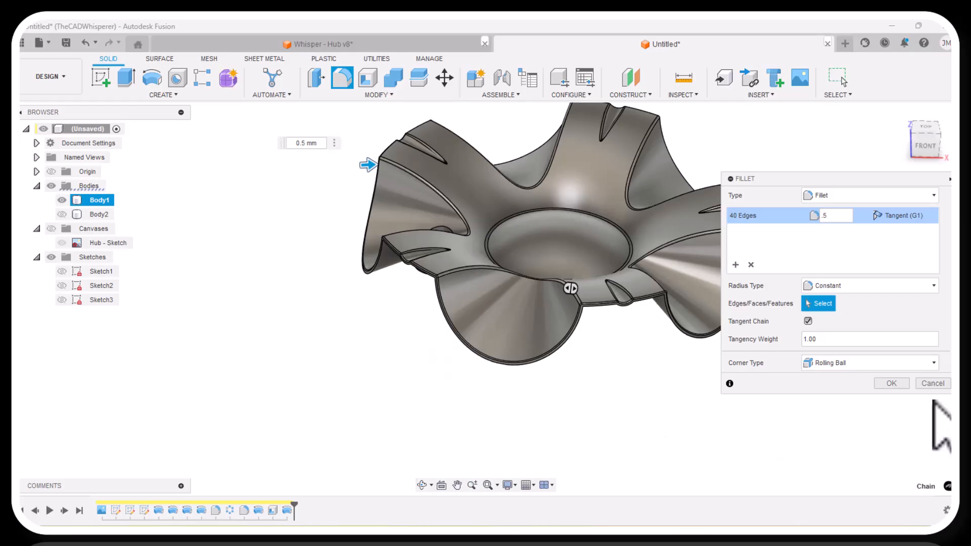
key("Return")
Recompute all features, open the rim fillet's warning details and examine the highlighted edge references at the small notch.
left_click(378, 94)
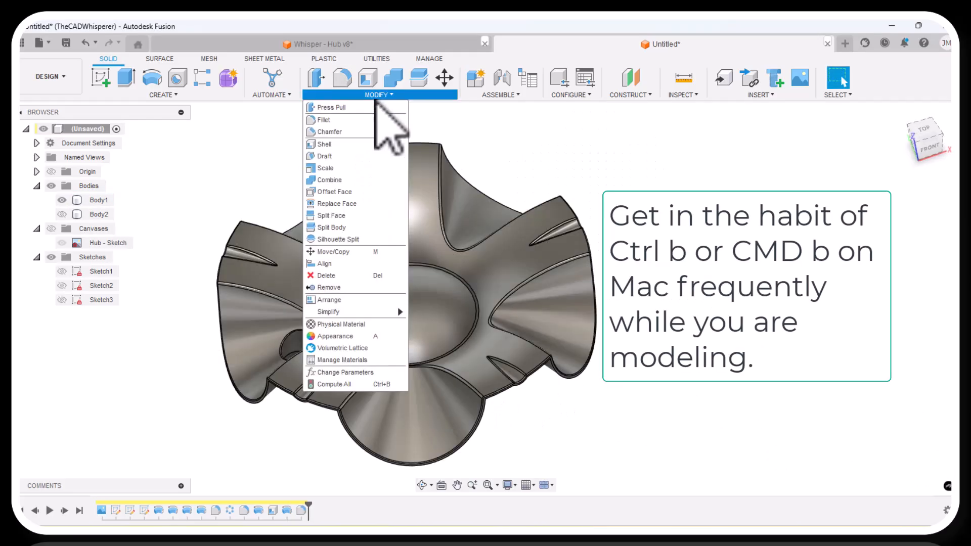
left_click(331, 386)
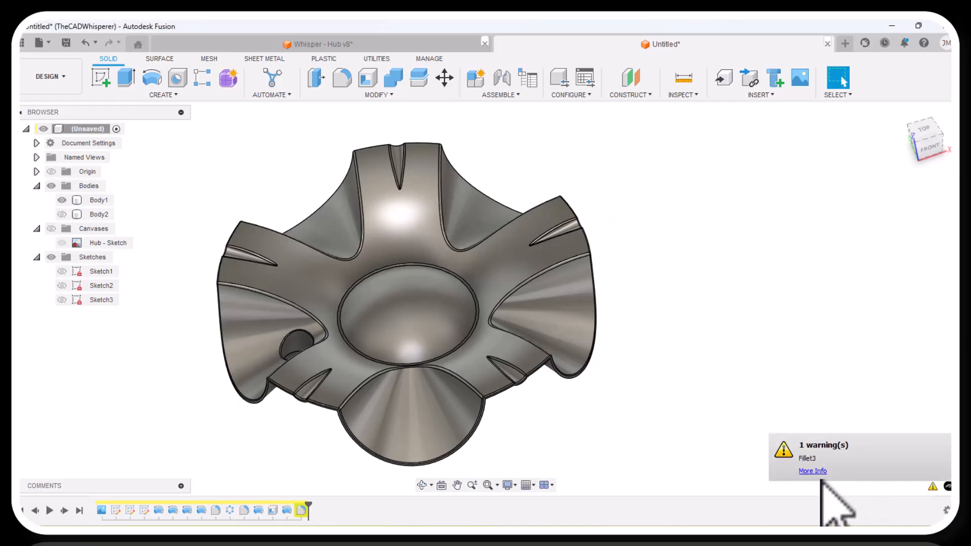
left_click(813, 472)
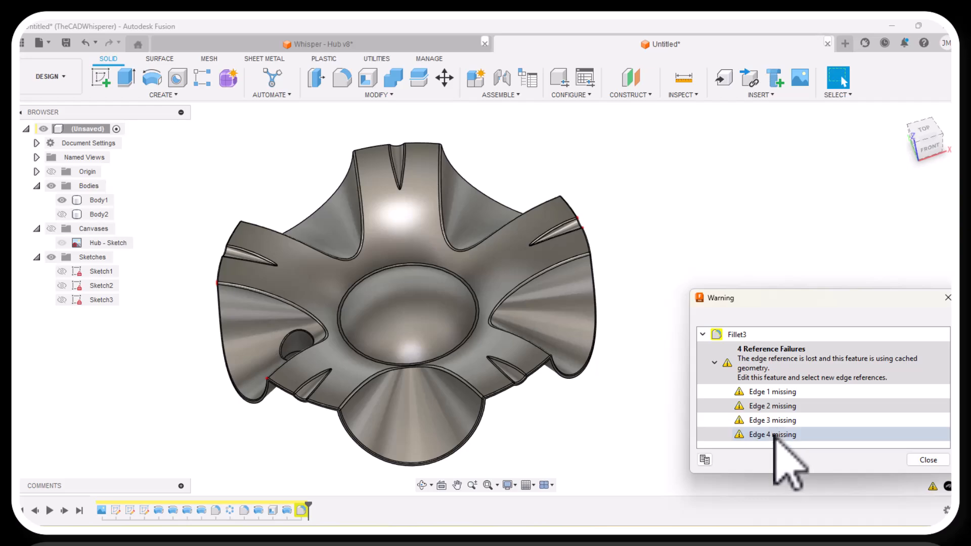
scroll(644, 238, "up", 6)
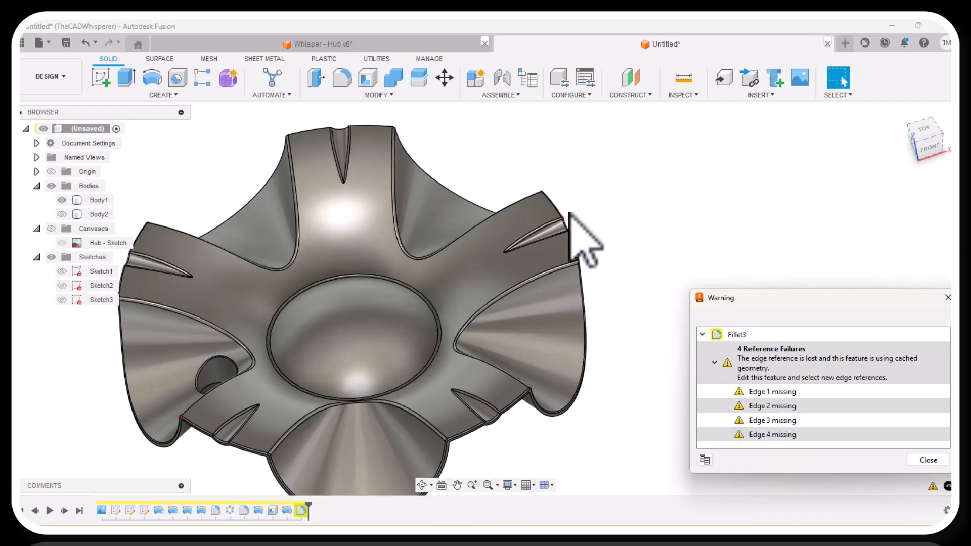
scroll(590, 237, "down", 2)
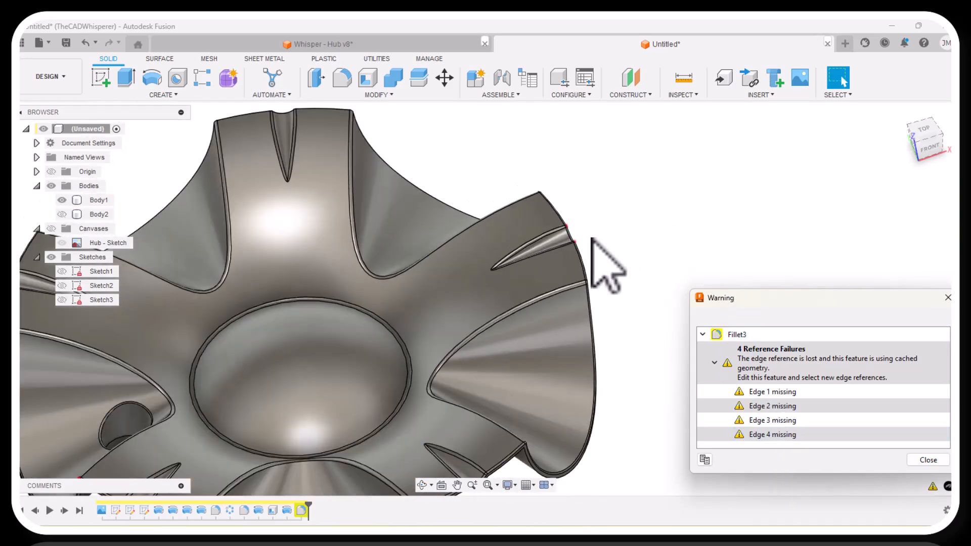
scroll(573, 229, "up", 5)
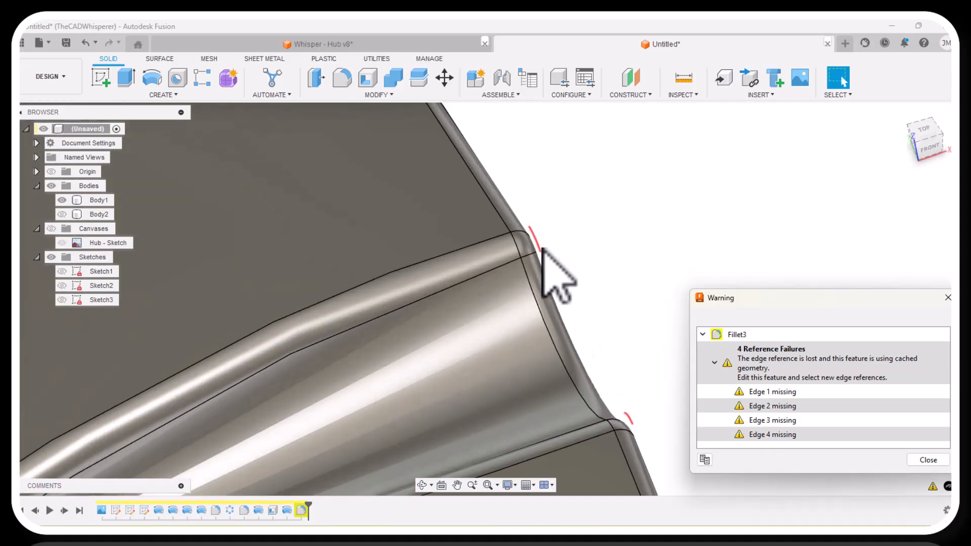
Examine the rim fillet's missing edge references at the small notch, close the warning details, and inspect the notch corner up close.
scroll(582, 256, "down", 6)
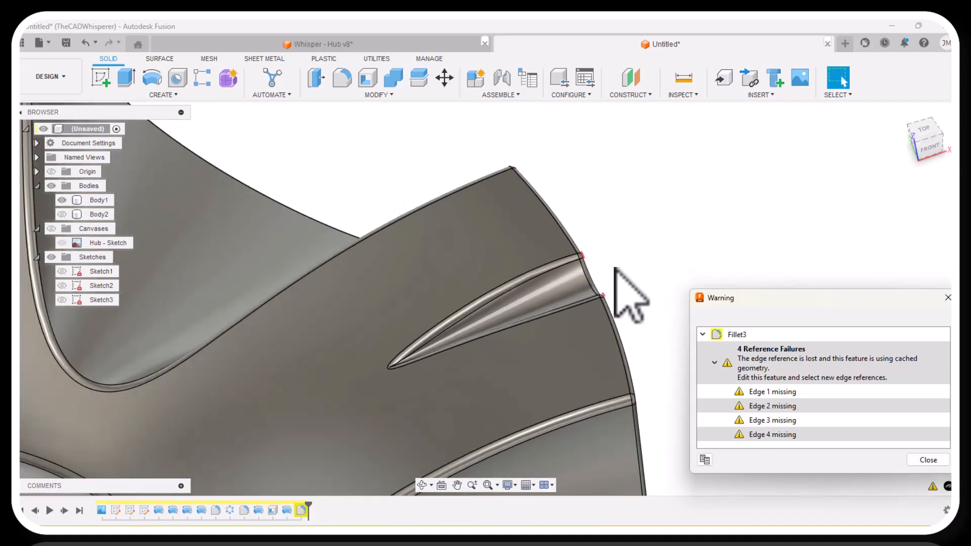
scroll(630, 296, "down", 3)
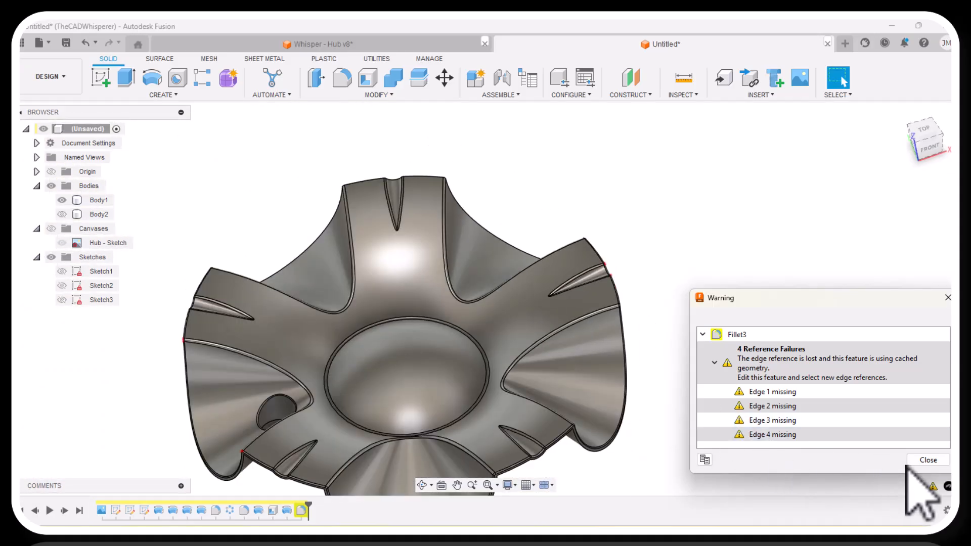
left_click(926, 461)
scroll(623, 298, "up", 8)
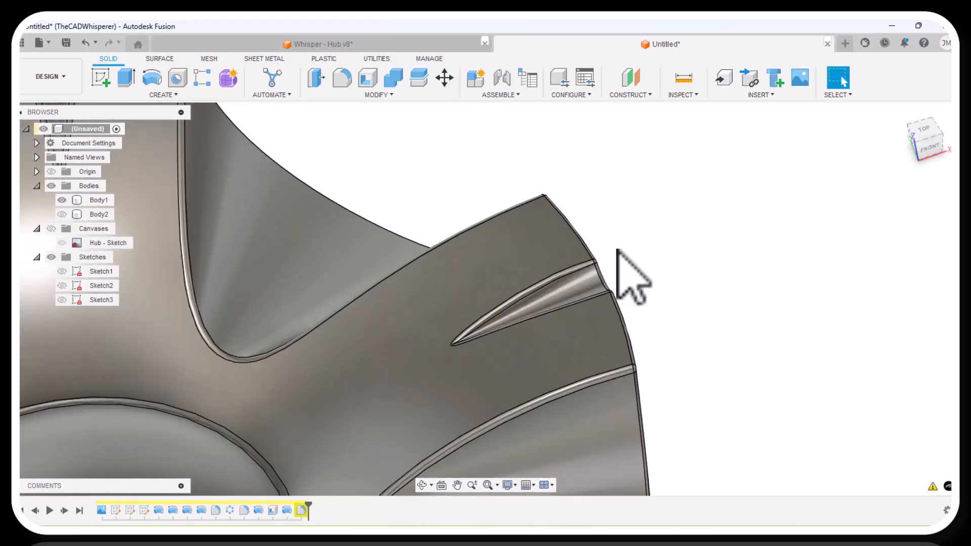
scroll(587, 276, "up", 5)
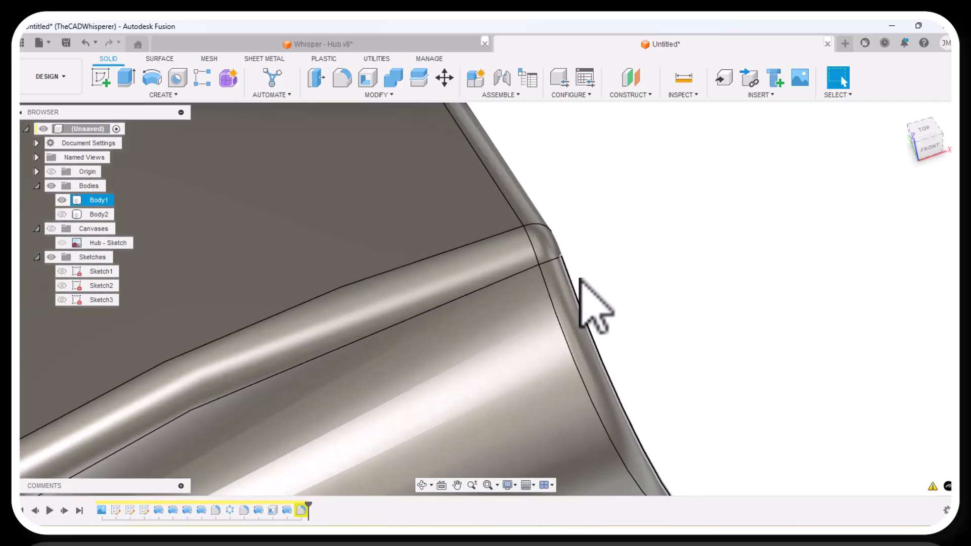
scroll(577, 282, "down", 6)
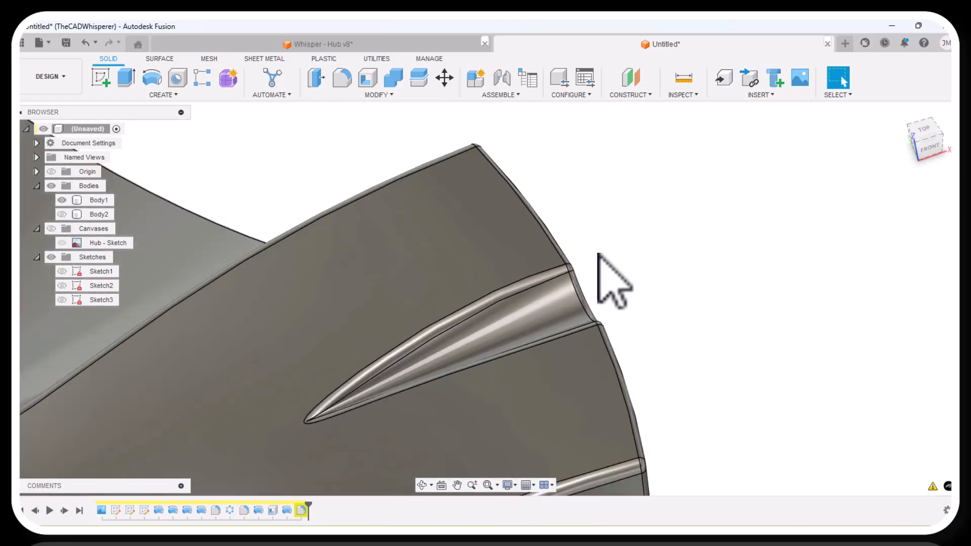
scroll(616, 214, "down", 8)
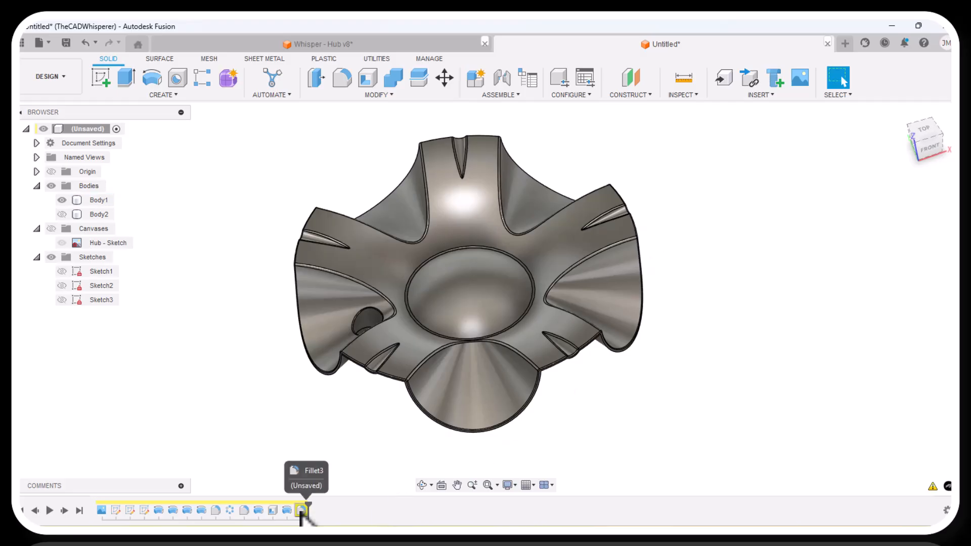
scroll(600, 369, "up", 1)
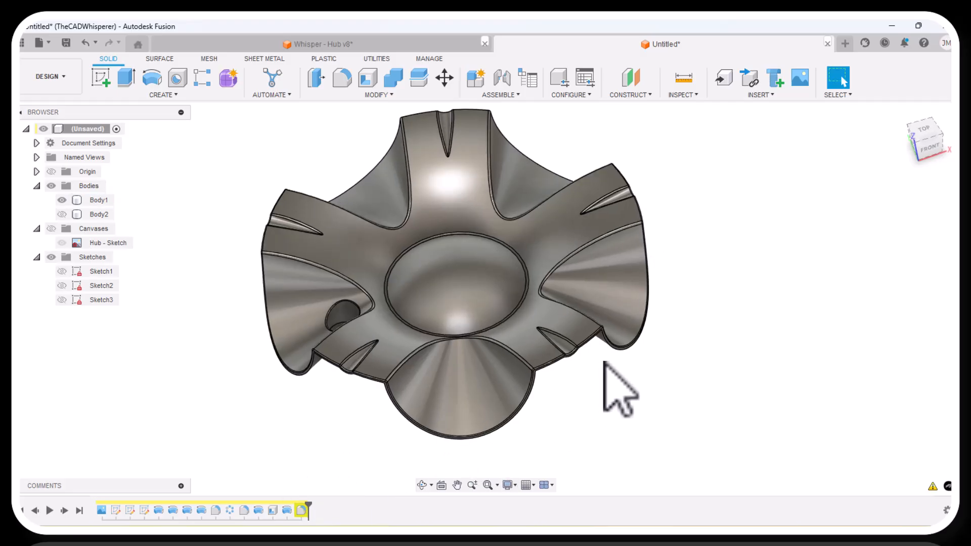
scroll(605, 362, "up", 2)
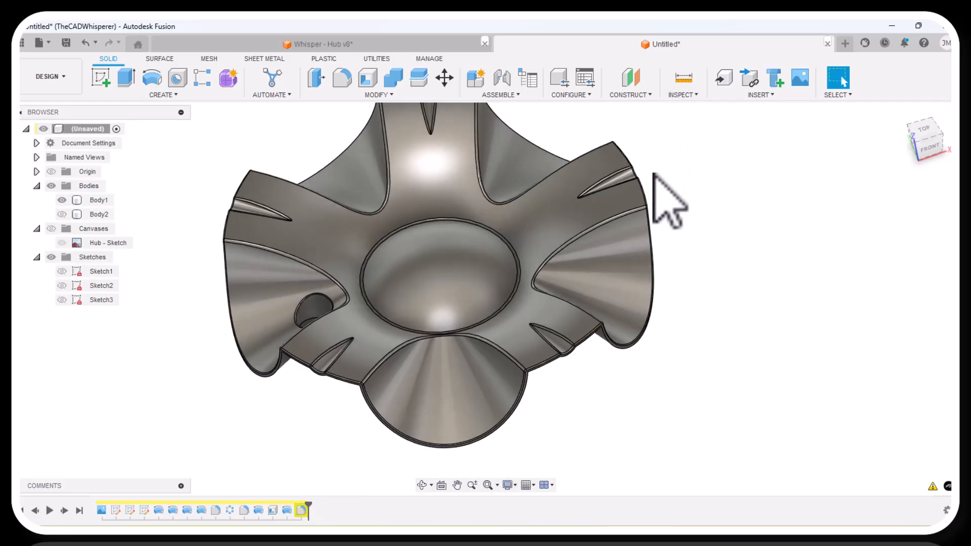
scroll(582, 311, "up", 1)
scroll(584, 334, "down", 4)
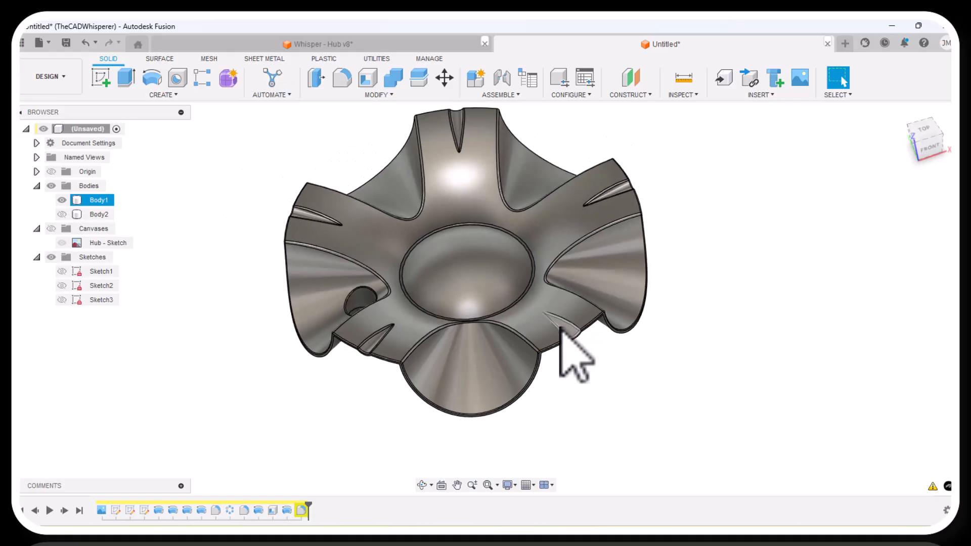
scroll(664, 172, "up", 3)
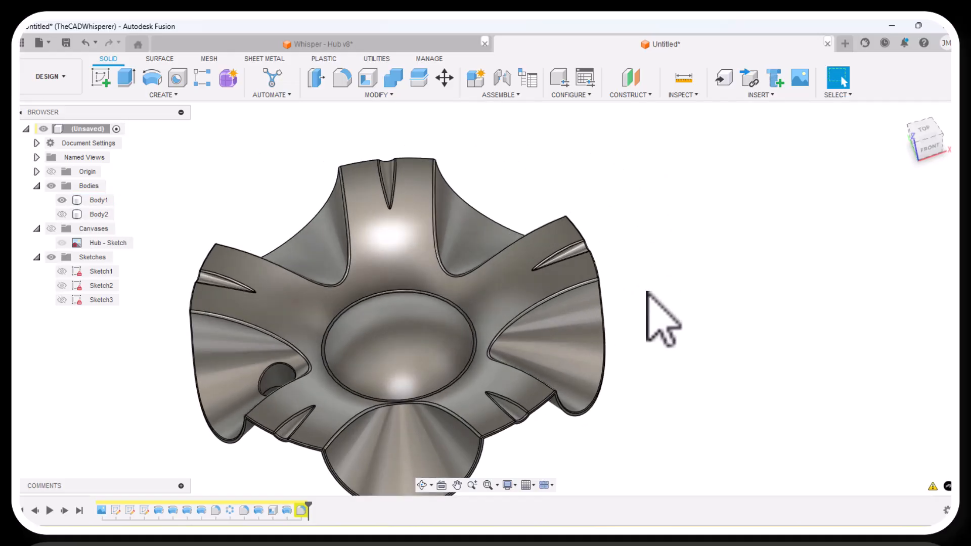
scroll(627, 363, "down", 2)
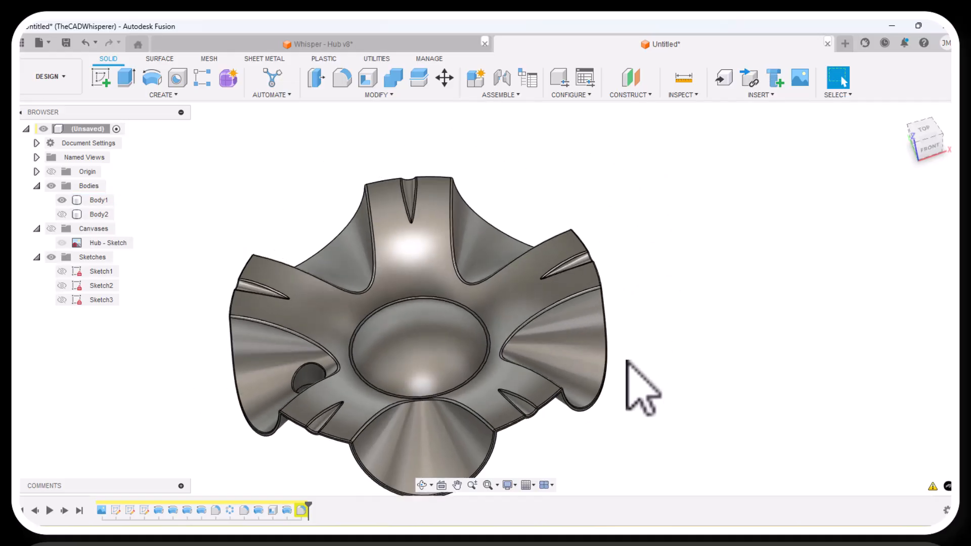
scroll(580, 414, "up", 2)
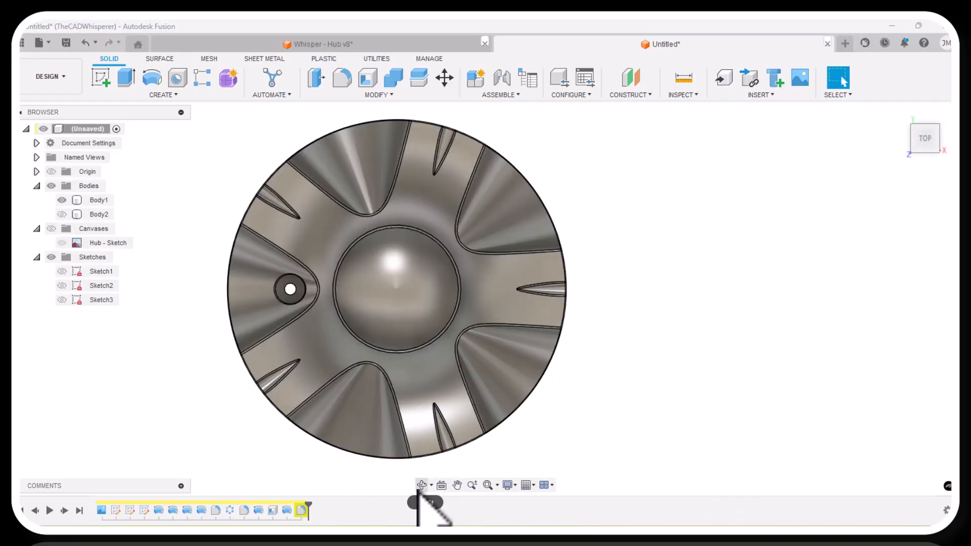
Show the ring body, Body2, together with the shelled hub and view both from obliquely above the front.
left_click(421, 485)
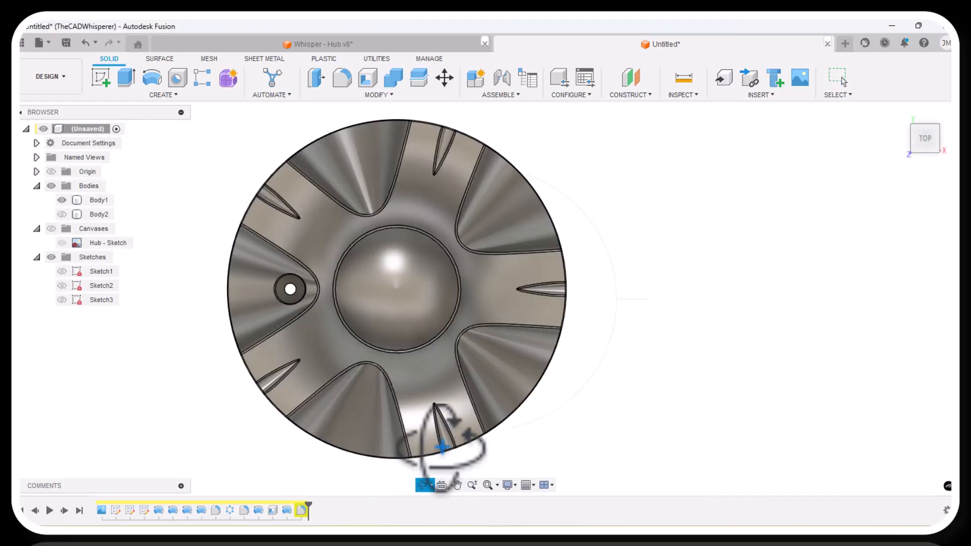
left_click_drag(434, 433, 441, 380)
right_click(441, 382)
left_click(472, 382)
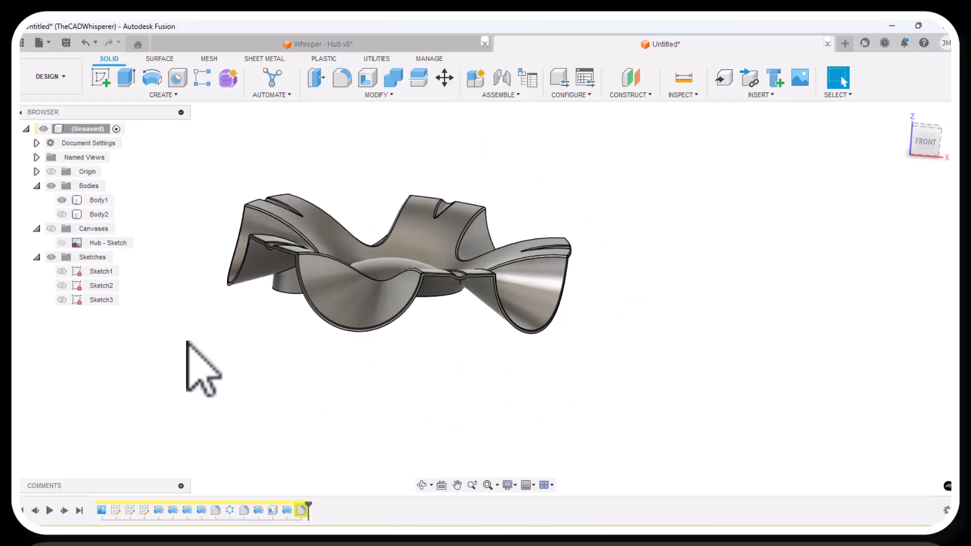
left_click(62, 214)
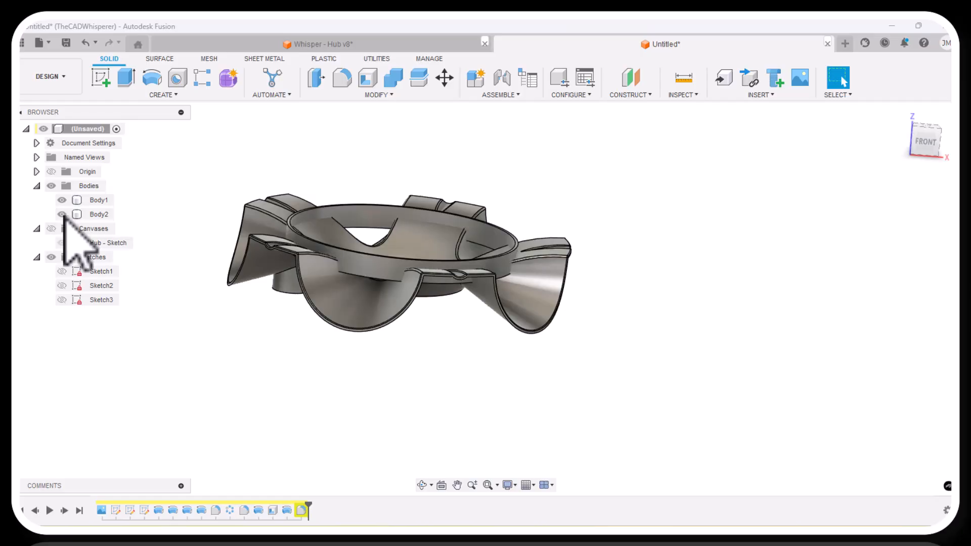
left_click(421, 486)
mouse_move(401, 411)
left_mouse_down()
mouse_move(412, 335)
mouse_move(421, 372)
mouse_move(396, 423)
mouse_move(402, 432)
mouse_move(412, 379)
mouse_move(401, 336)
mouse_move(397, 427)
left_mouse_up()
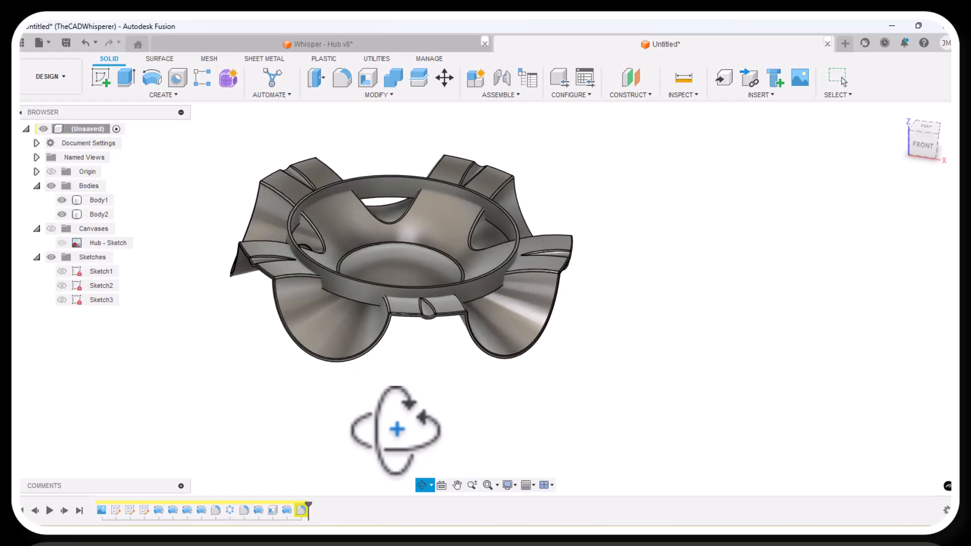
right_click(396, 430)
left_click(444, 430)
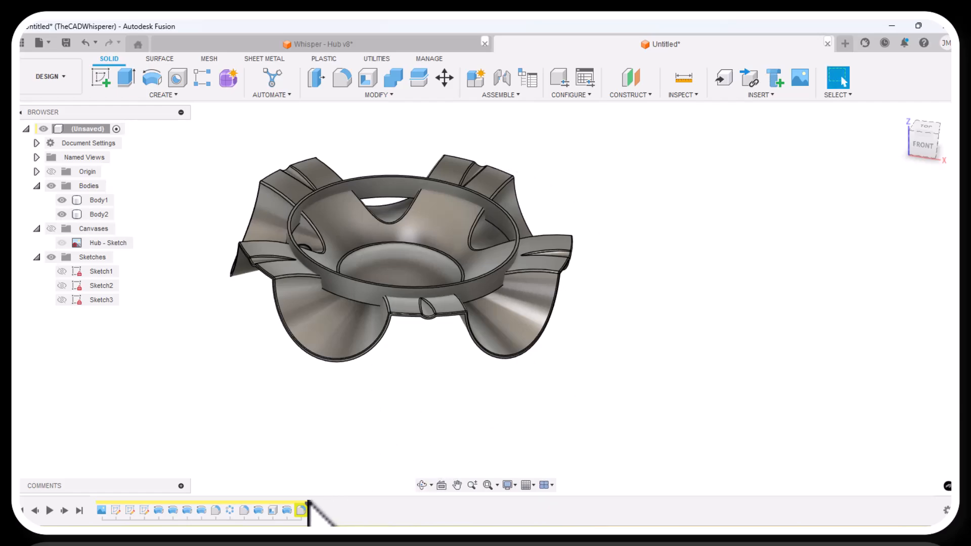
Roll the timeline back to just after the shell, return it to the end, and inspect where the ring crosses the hub.
mouse_move(310, 505)
left_mouse_down()
mouse_move(205, 502)
mouse_move(283, 500)
left_mouse_up()
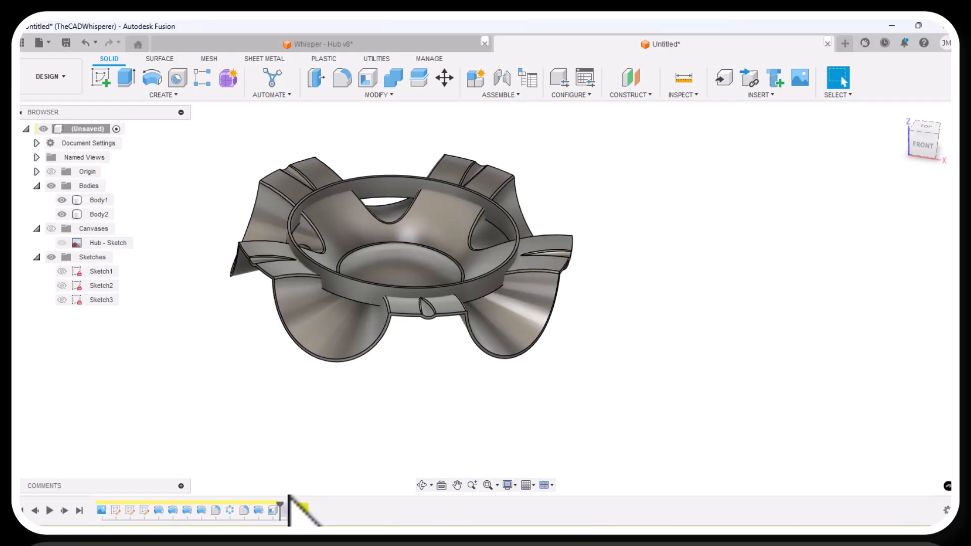
left_click_drag(281, 505, 329, 504)
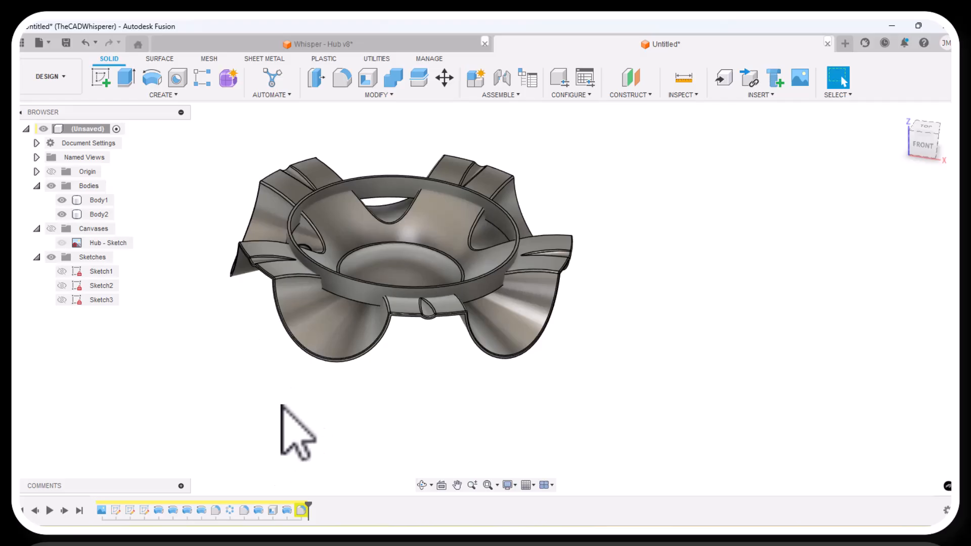
left_click(421, 485)
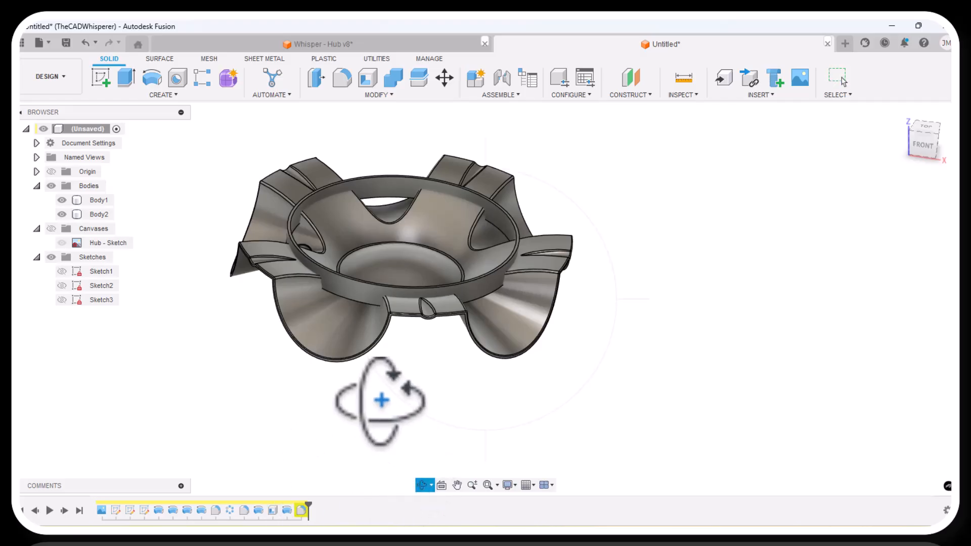
left_click_drag(380, 402, 400, 411)
right_click(399, 414)
left_click(429, 417)
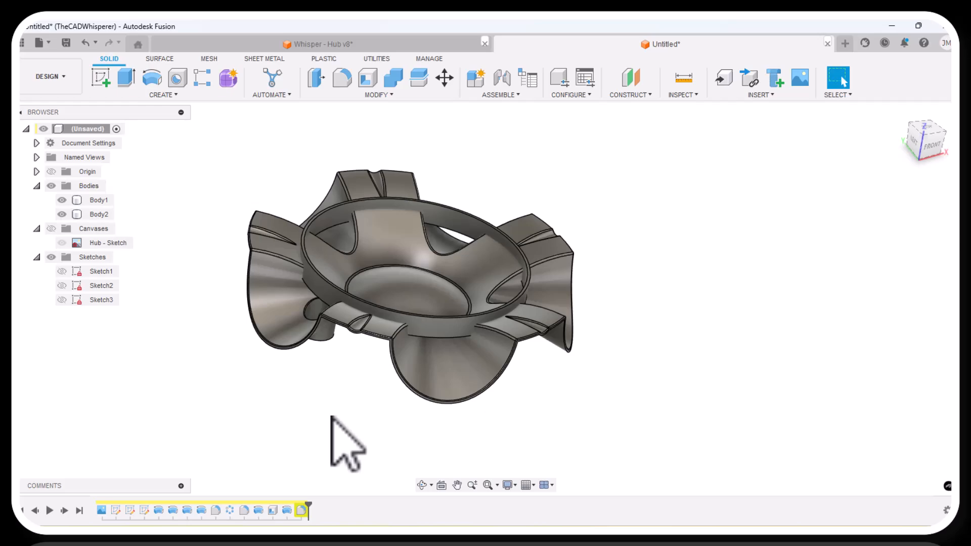
left_click(444, 321)
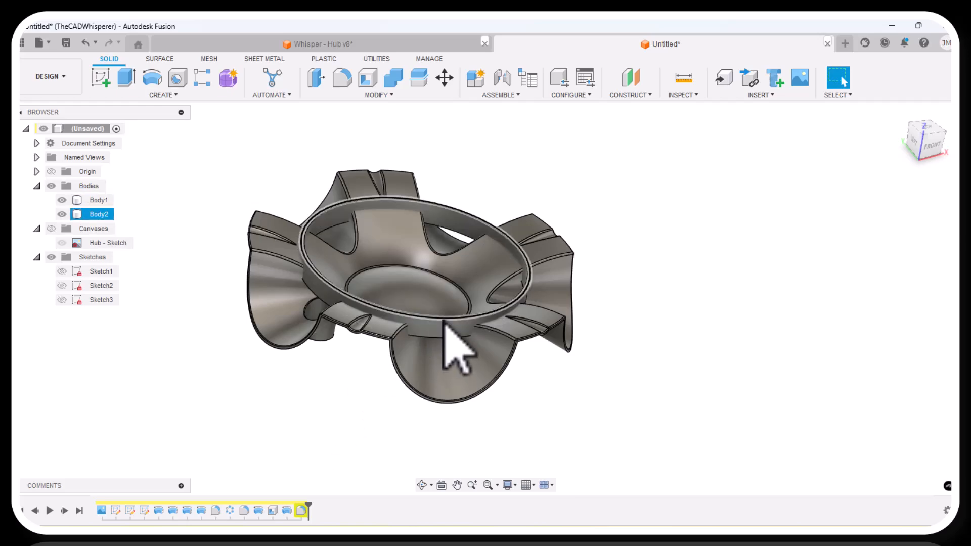
left_click(347, 387)
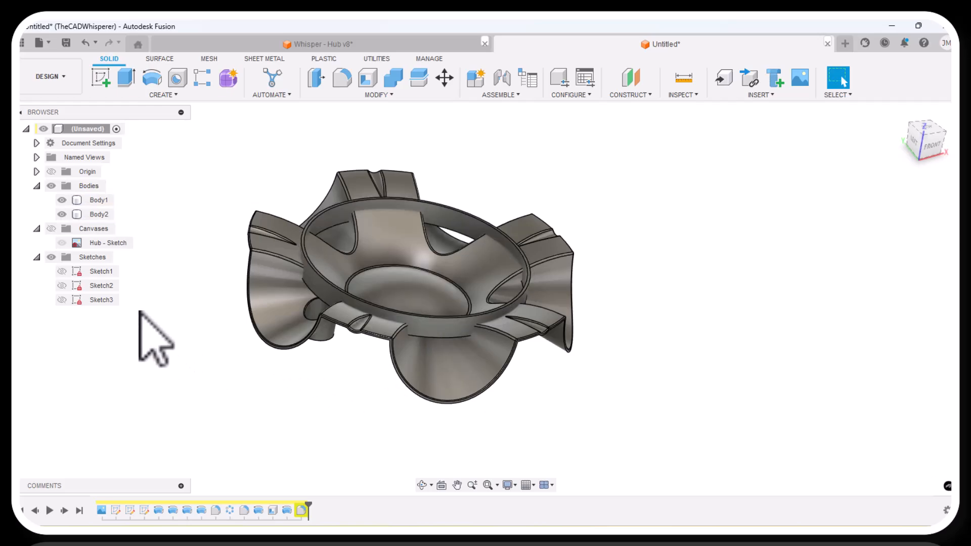
Cut the ring body with the hub body as the tool using Combine, with Keep Tools enabled.
left_click(390, 88)
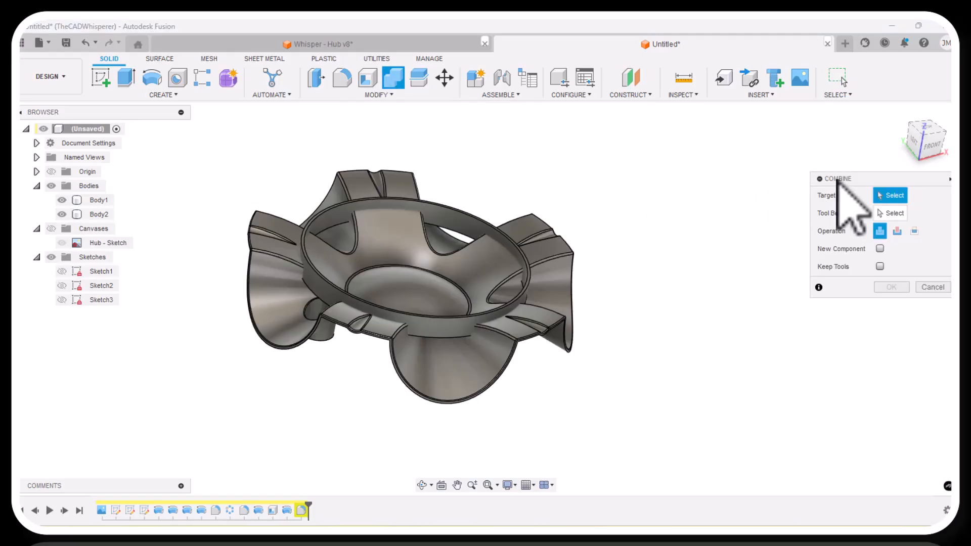
left_click_drag(838, 179, 630, 200)
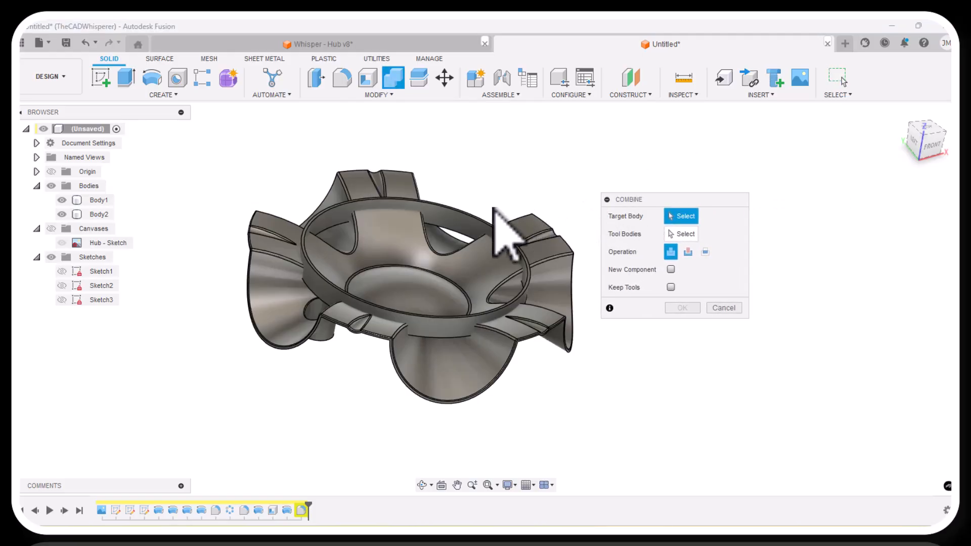
left_click(455, 225)
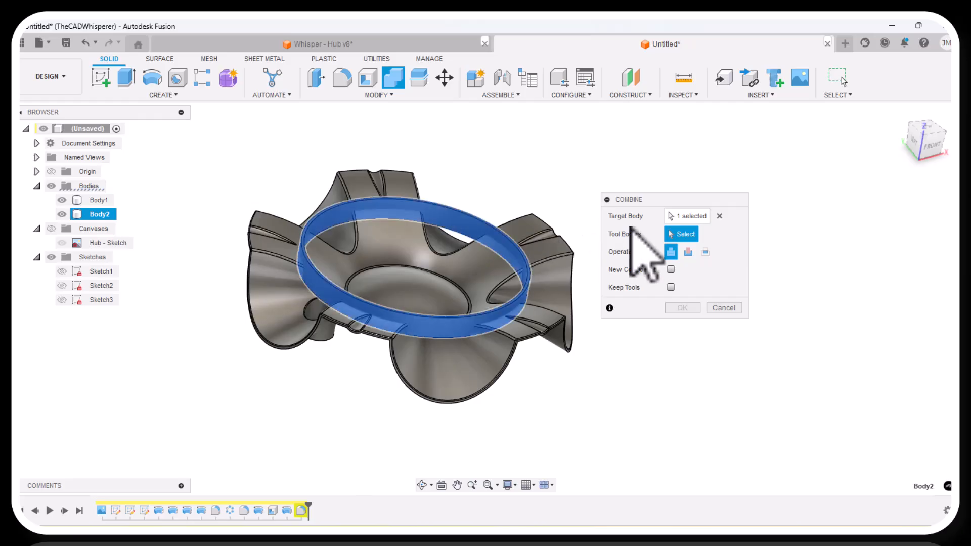
left_click(484, 363)
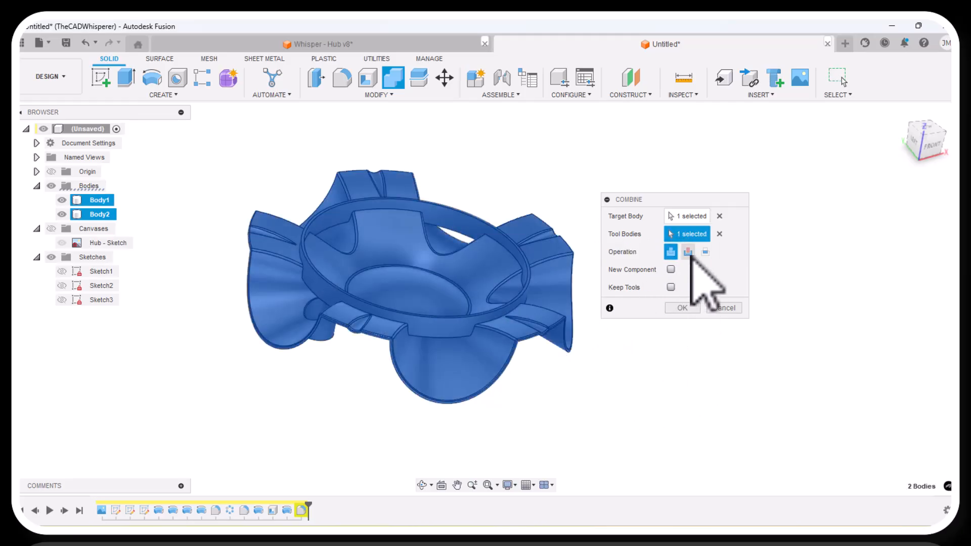
left_click(689, 251)
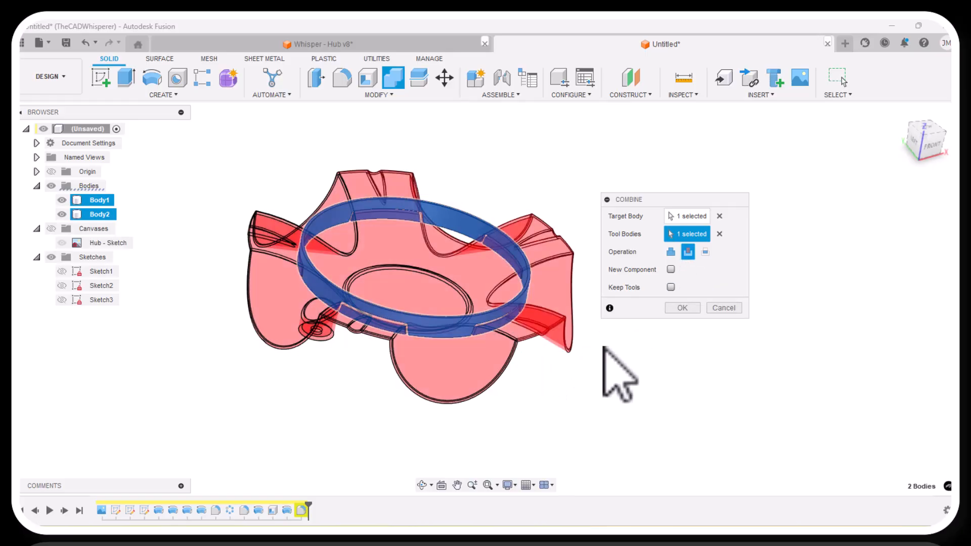
left_click(670, 287)
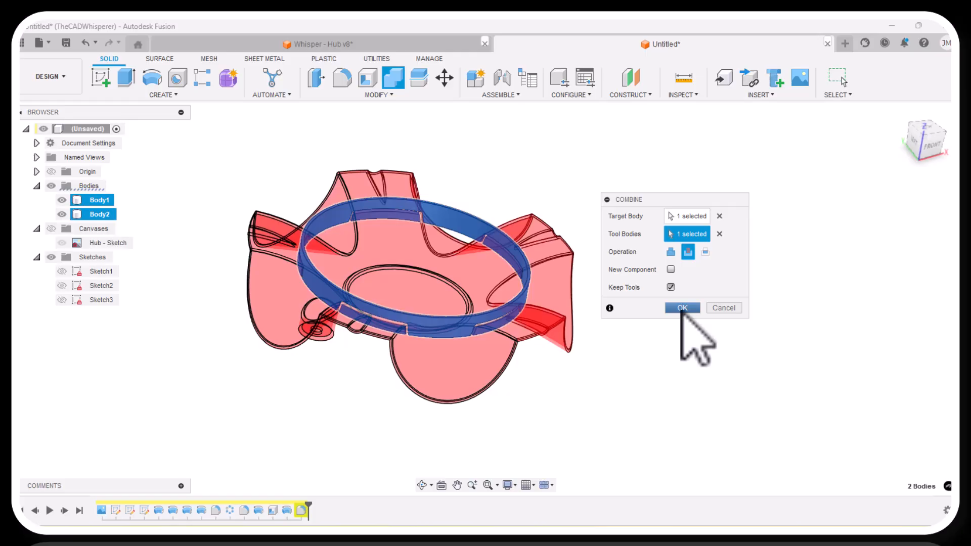
left_click(682, 308)
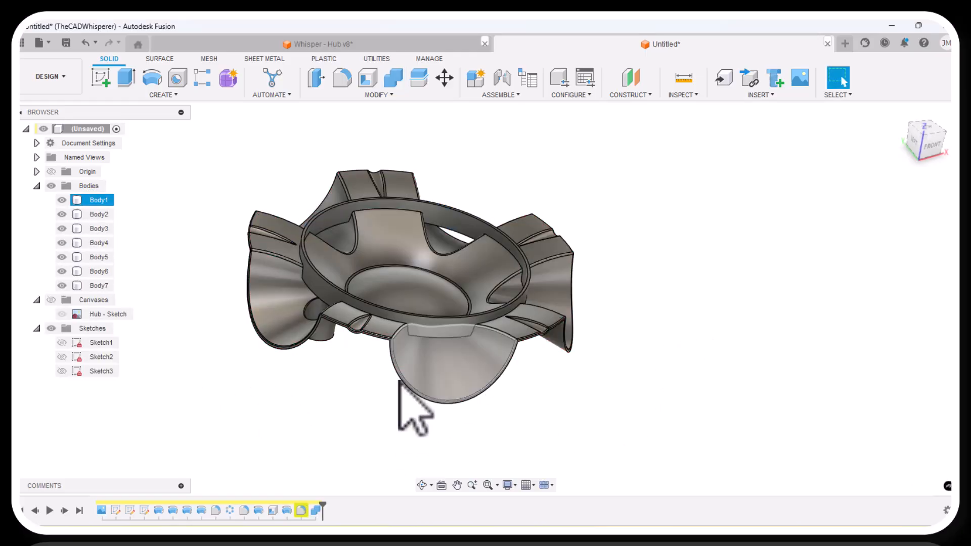
Examine the cut ring and the ring segments beneath the hub from below and above, selecting their faces.
left_click(329, 298)
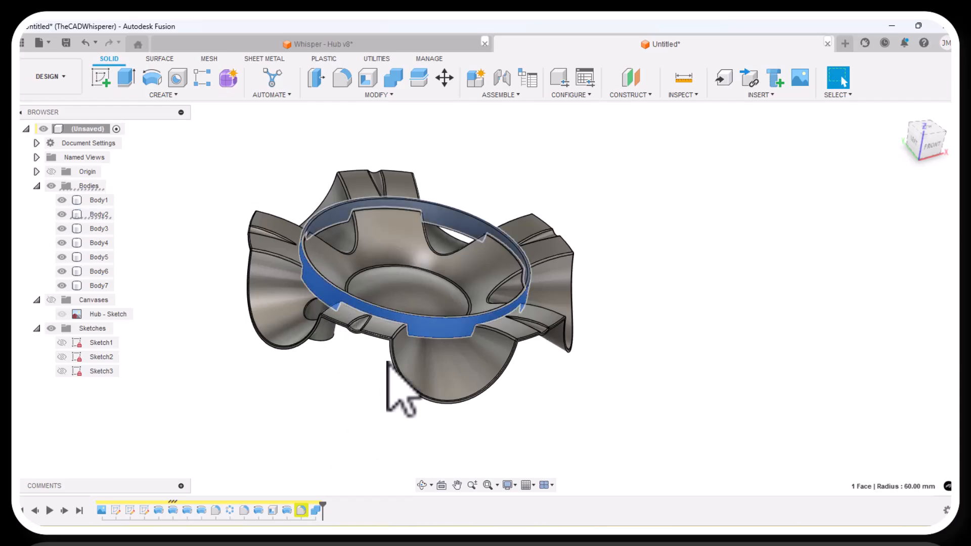
left_click(403, 444)
left_click(422, 484)
left_click_drag(412, 440, 411, 373)
right_click(412, 378)
left_click(448, 378)
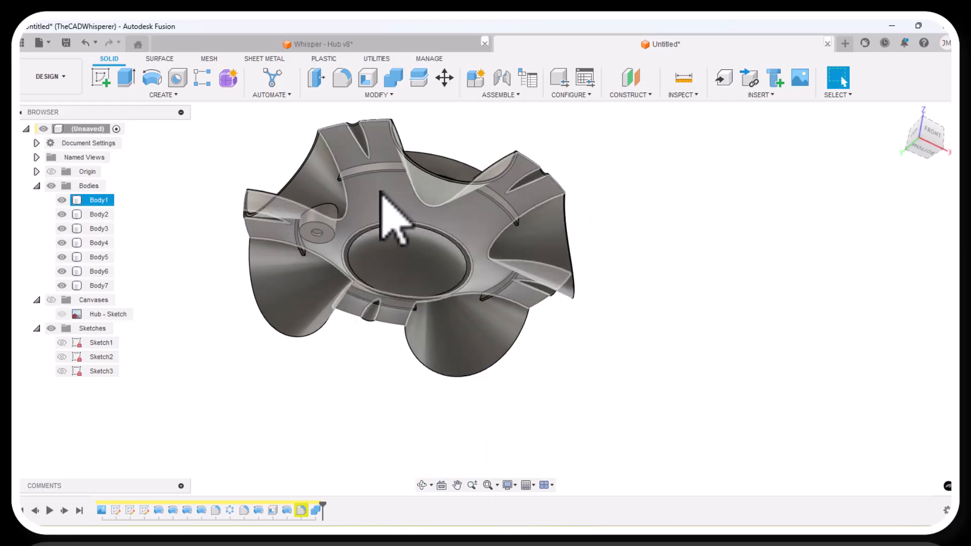
left_click(368, 172)
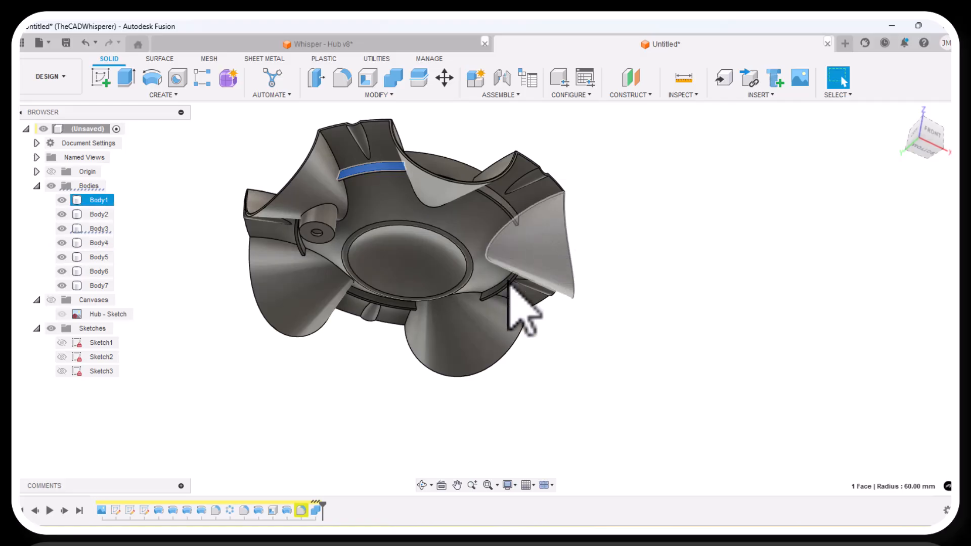
left_click(422, 485)
left_click_drag(445, 408, 430, 462)
right_click(490, 397)
left_click(524, 402)
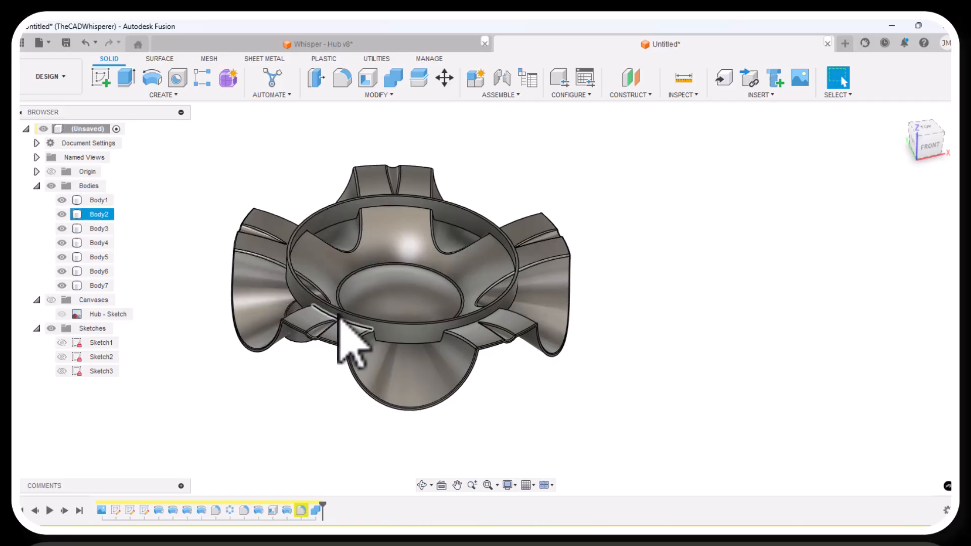
left_click(381, 332)
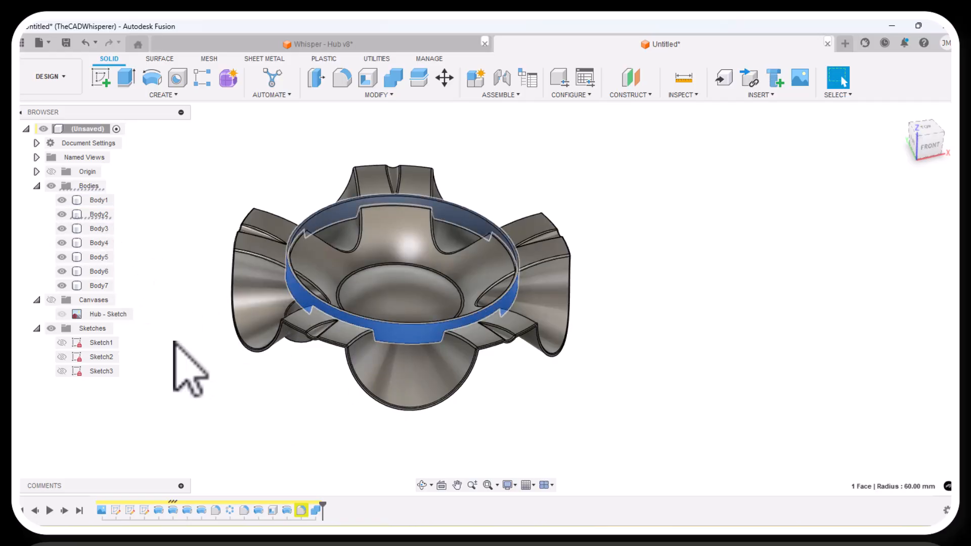
Remove the leftover upper ring body, Body2, with the Remove feature and view the hub from obliquely above.
right_click(100, 214)
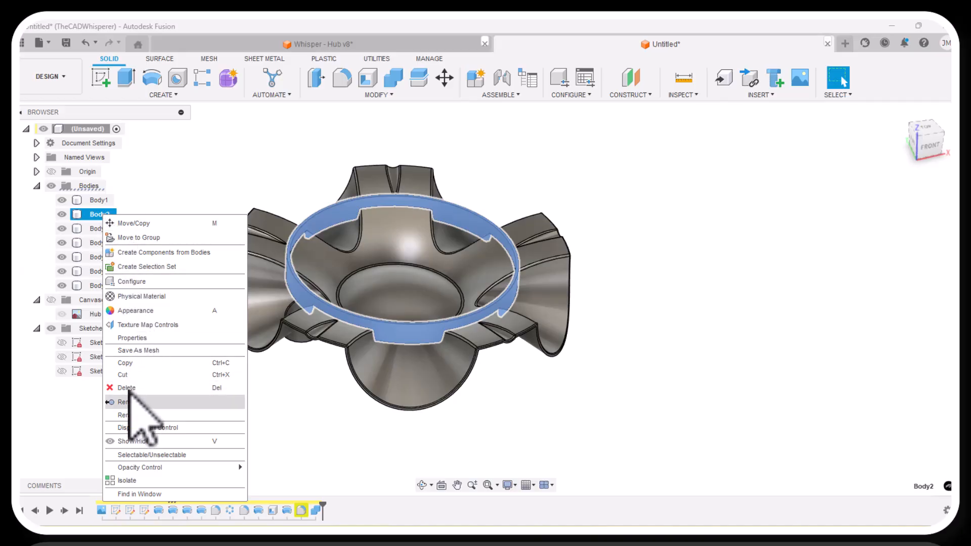
left_click(129, 403)
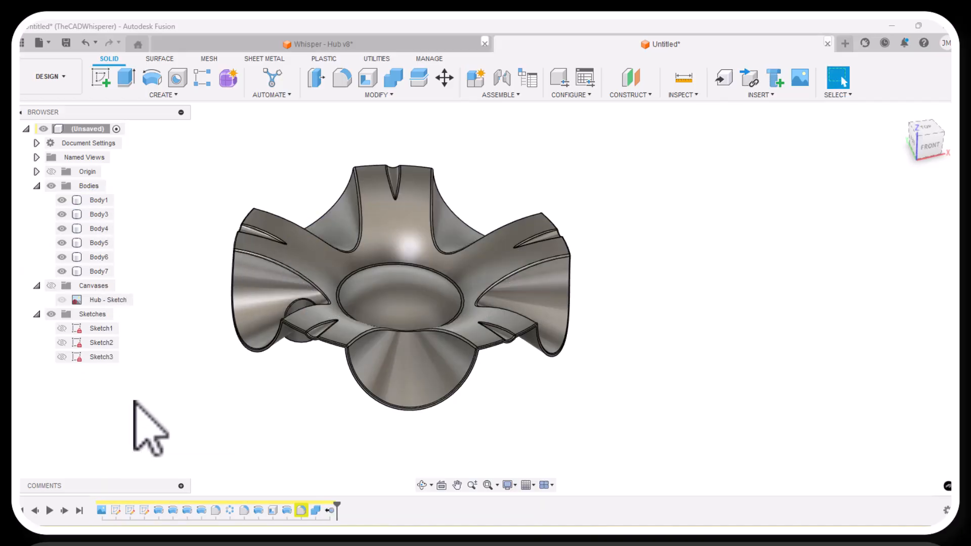
left_click(421, 485)
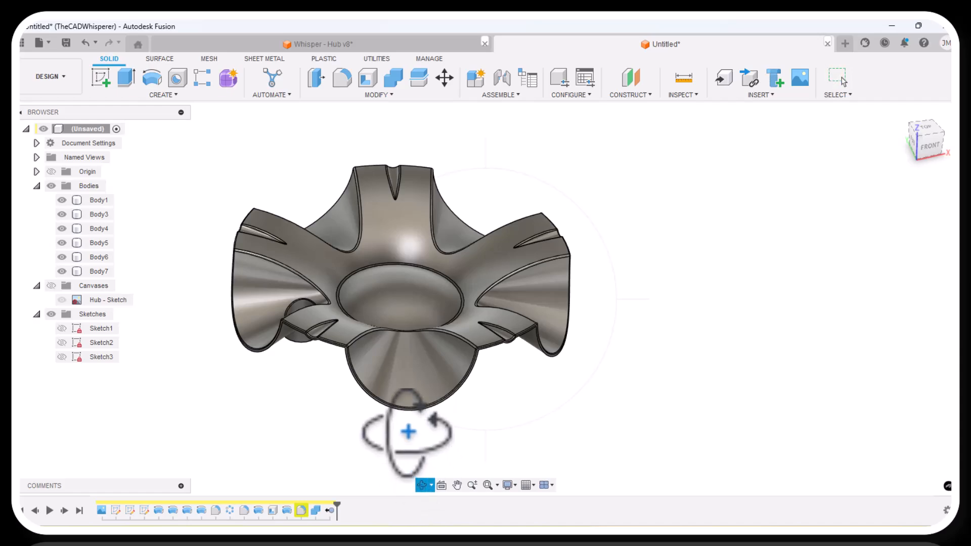
mouse_move(407, 429)
left_mouse_down()
mouse_move(412, 369)
mouse_move(412, 438)
left_mouse_up()
right_click(386, 448)
left_click(428, 450)
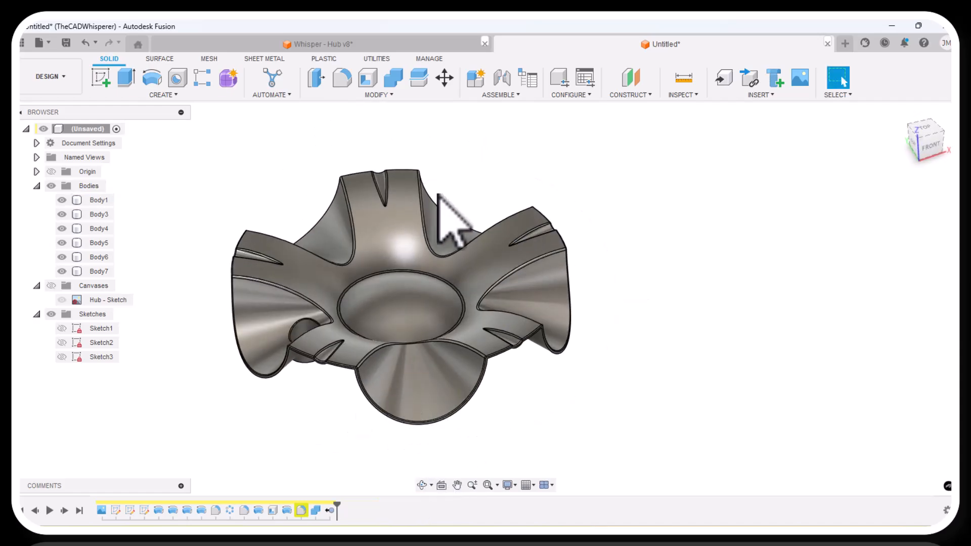
Join the ring segments Body3 through Body7 to the hub body, Body1, using Combine with the Join operation.
left_click(393, 77)
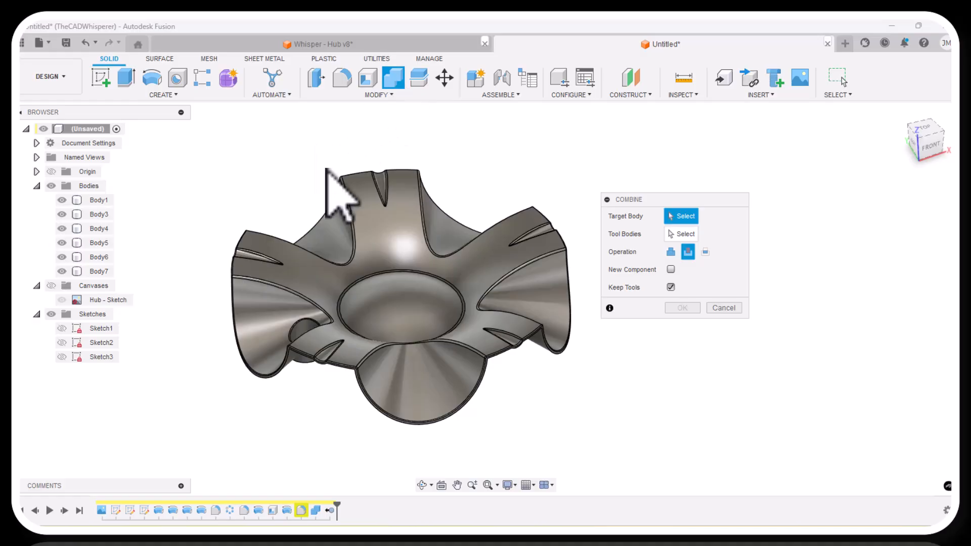
left_click(334, 207)
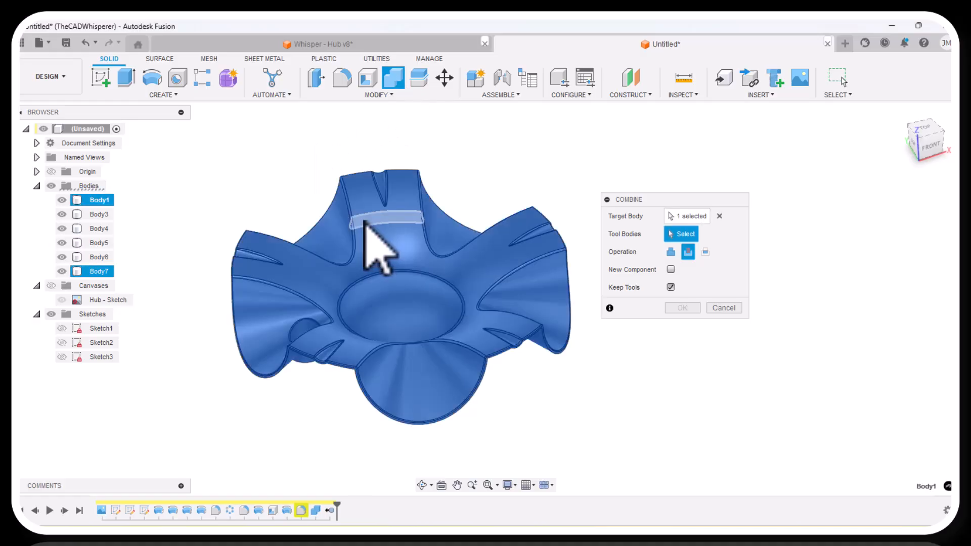
left_click(99, 214)
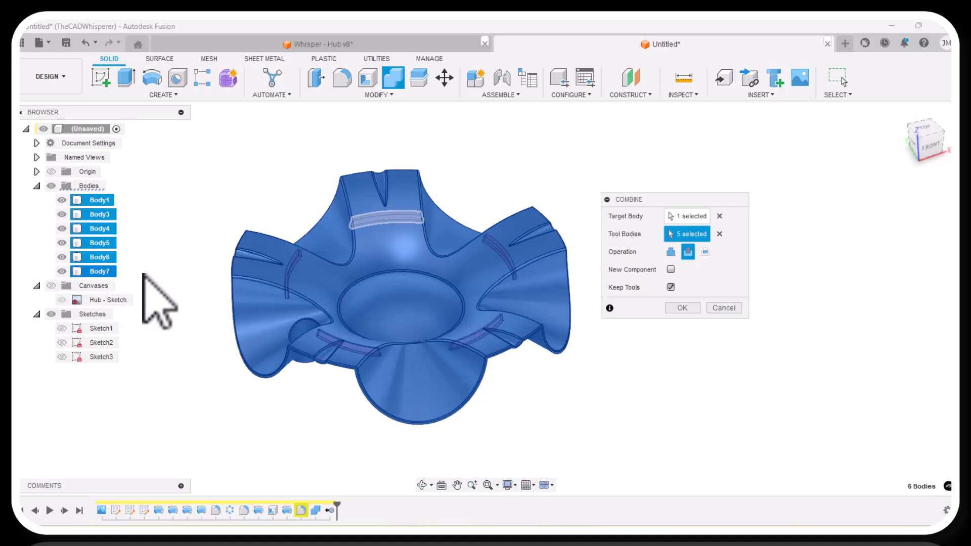
left_click(671, 252)
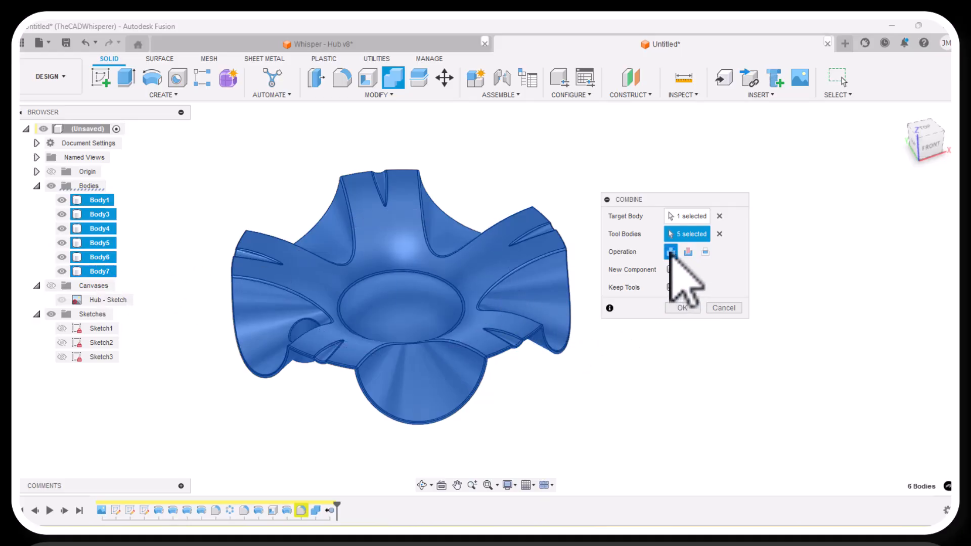
left_click(682, 309)
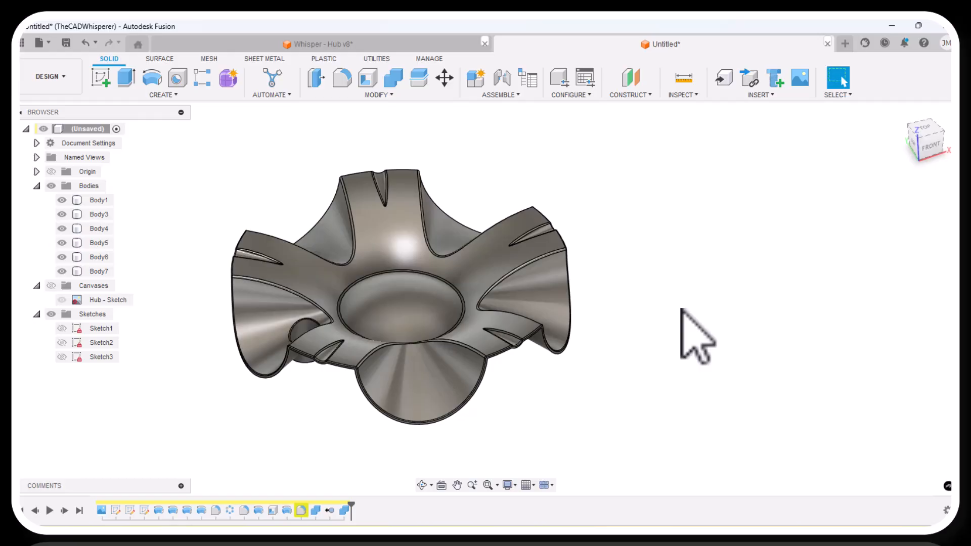
Edit the latest Combine feature to disable Keep Tools, and check the joined hub body up close.
right_click(346, 511)
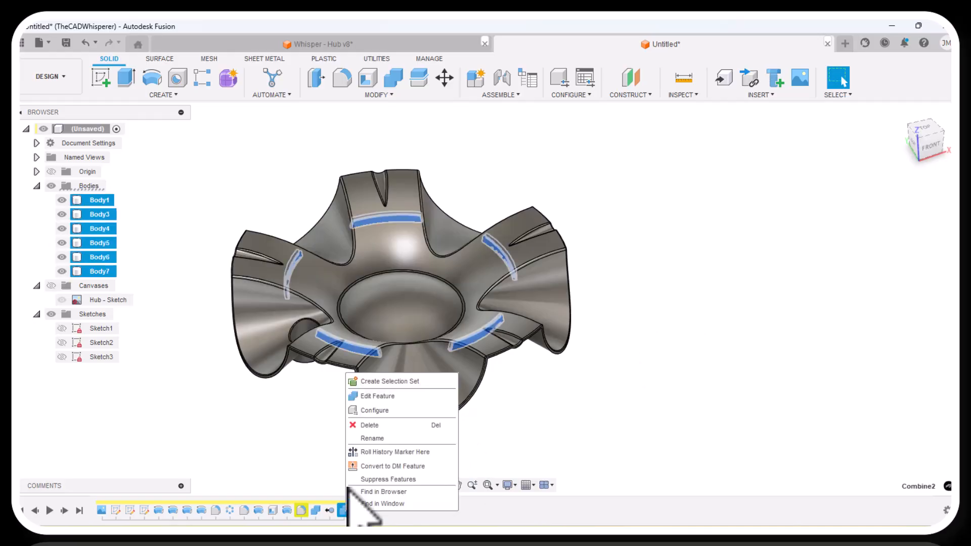
left_click(386, 396)
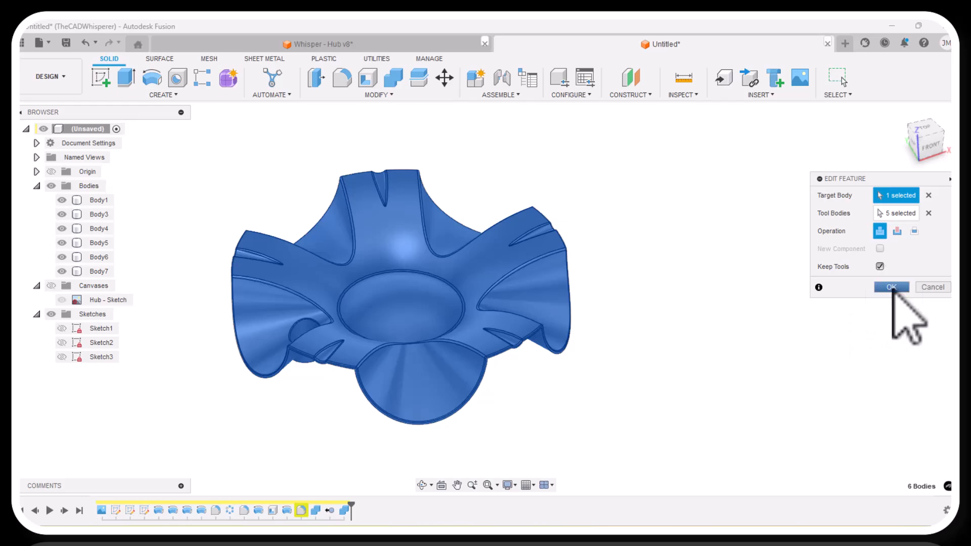
left_click(423, 485)
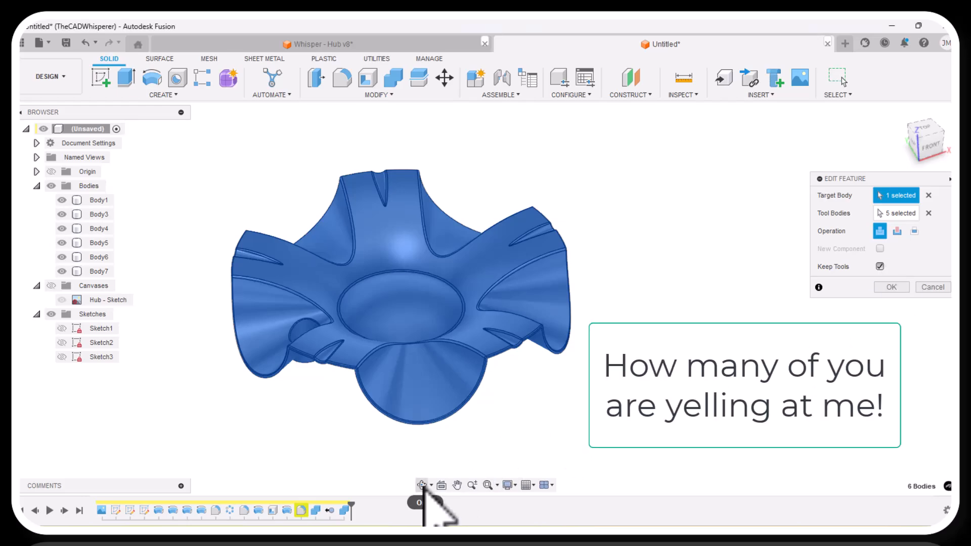
left_click_drag(417, 445, 366, 414)
right_click(365, 415)
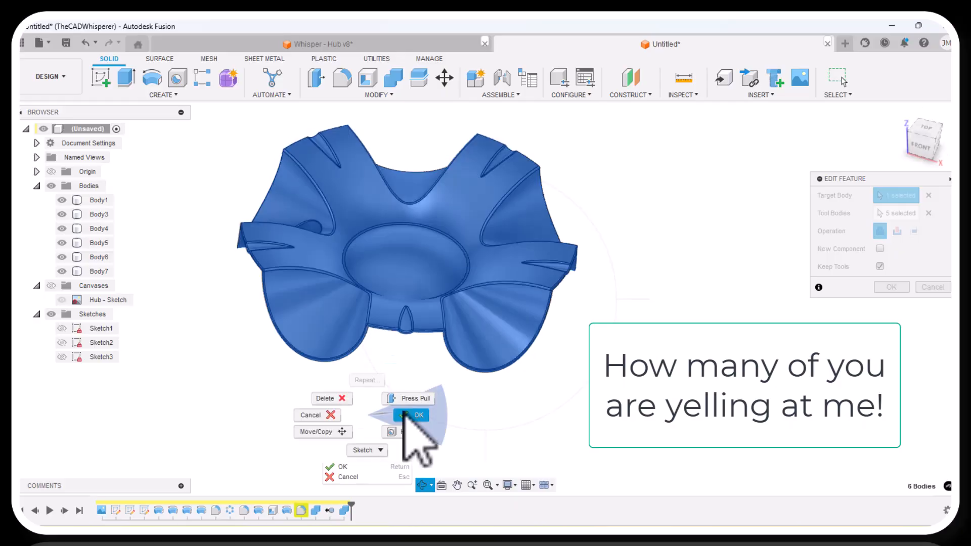
left_click(410, 415)
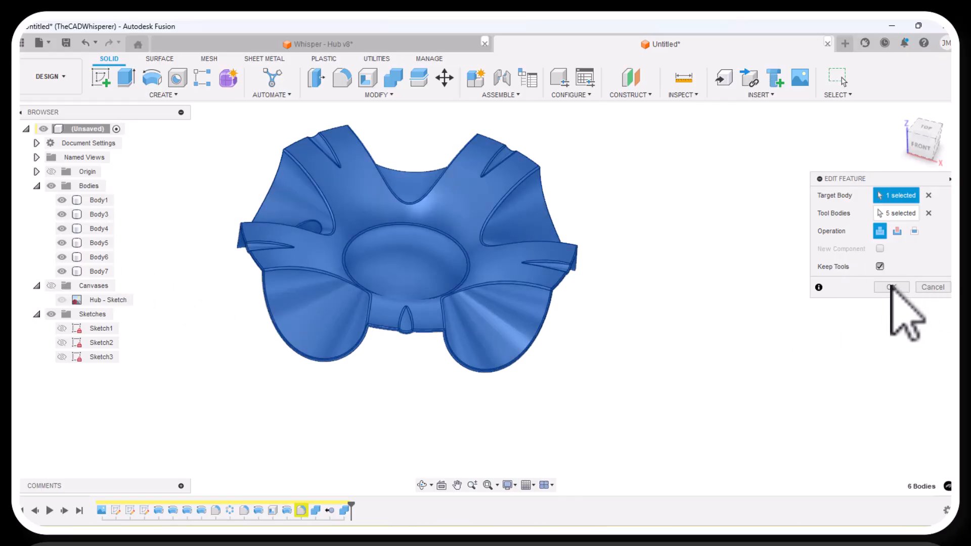
left_click(880, 266)
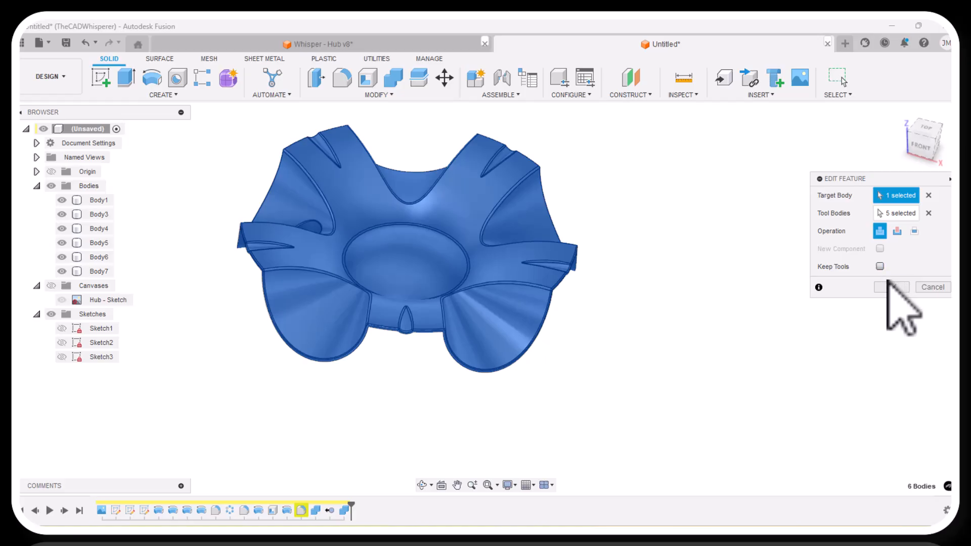
left_click(890, 286)
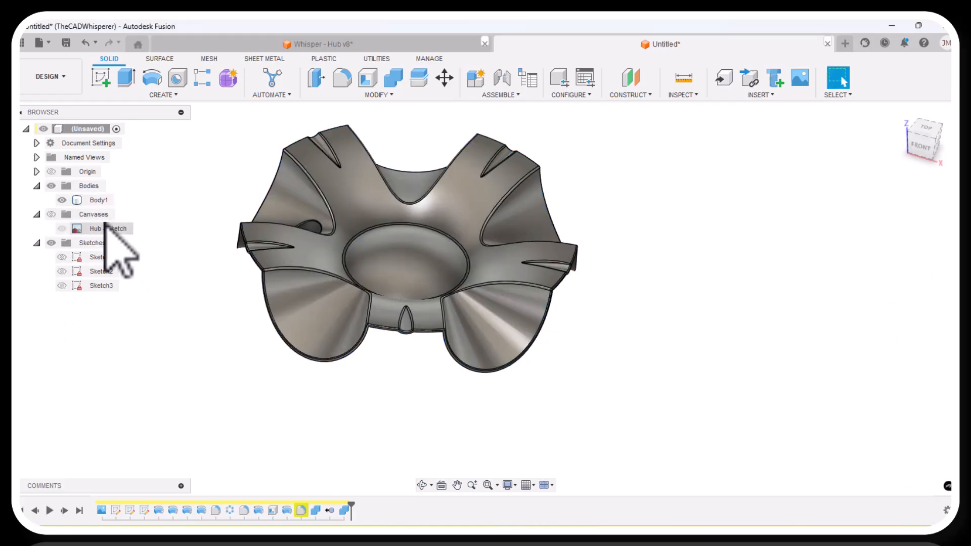
left_click(401, 217)
scroll(402, 216, "up", 3)
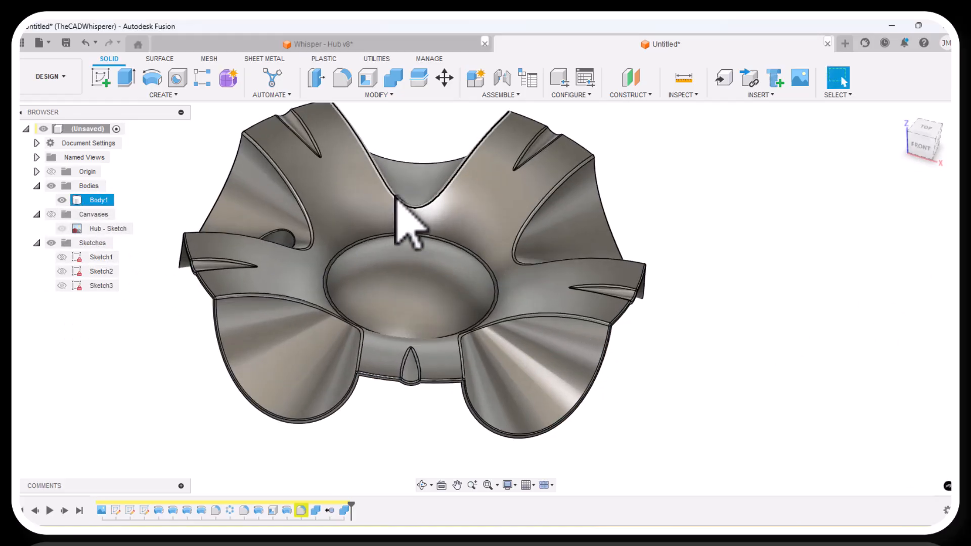
left_click(650, 338)
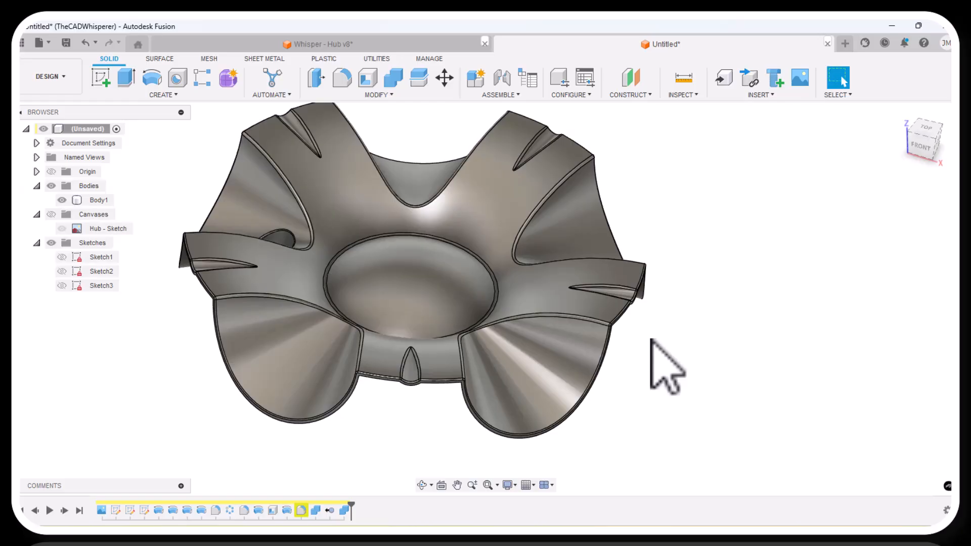